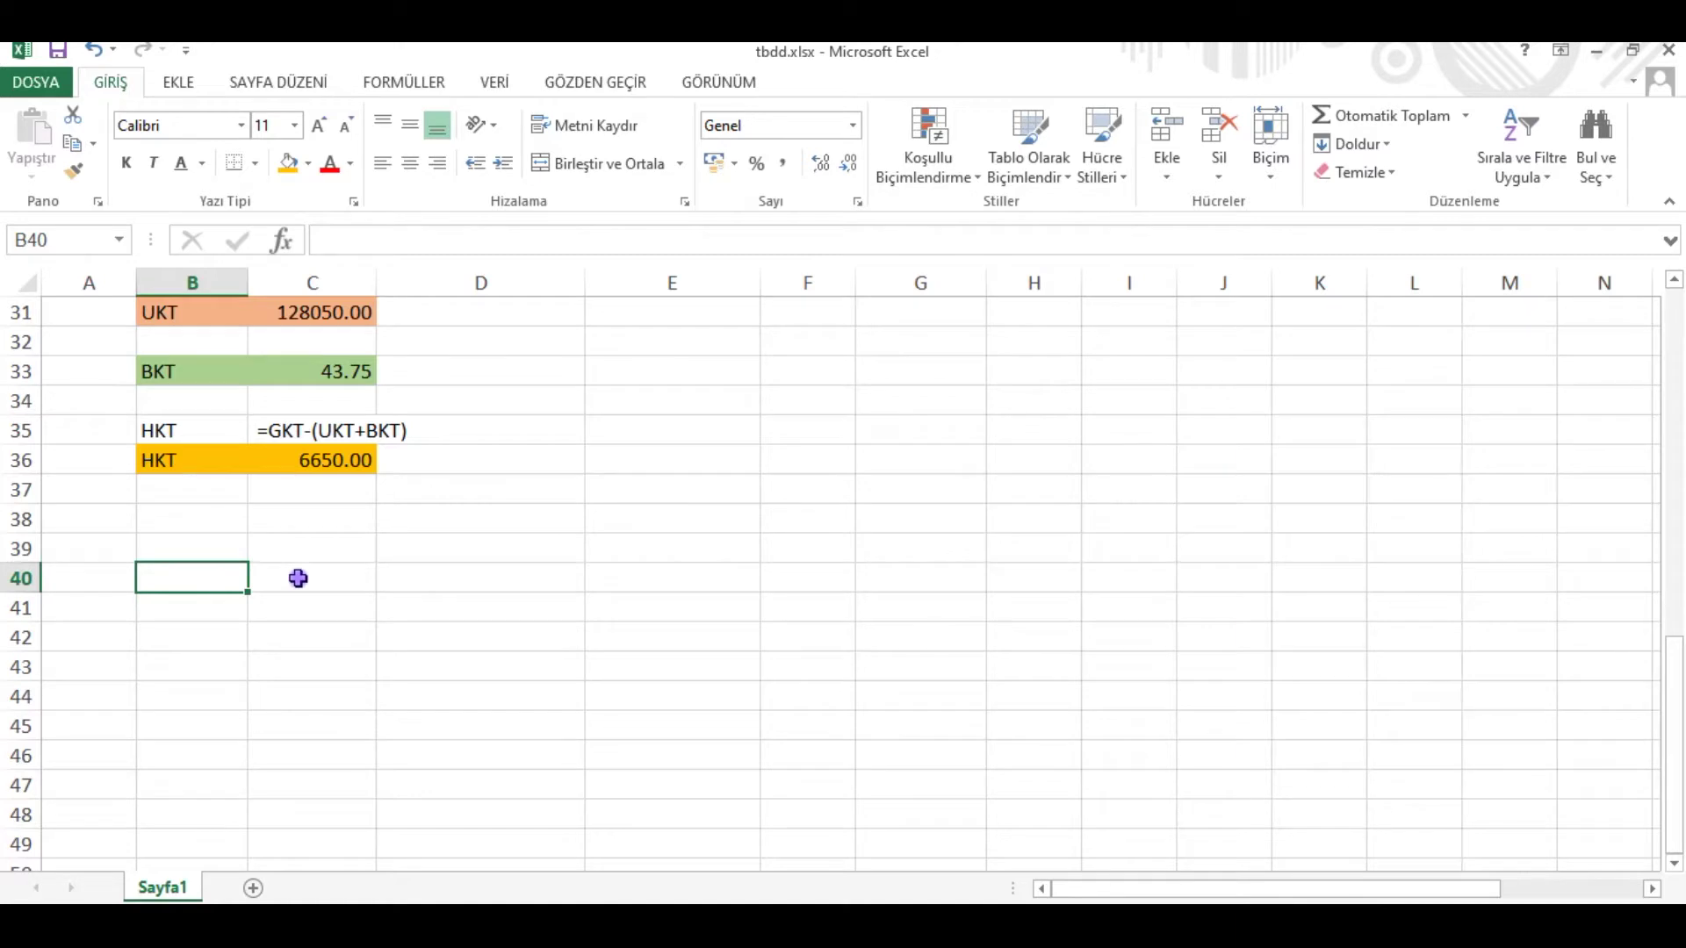
Step: Review the wheat variety trial question and its description at the beginning of the sheet
left_click(232, 551)
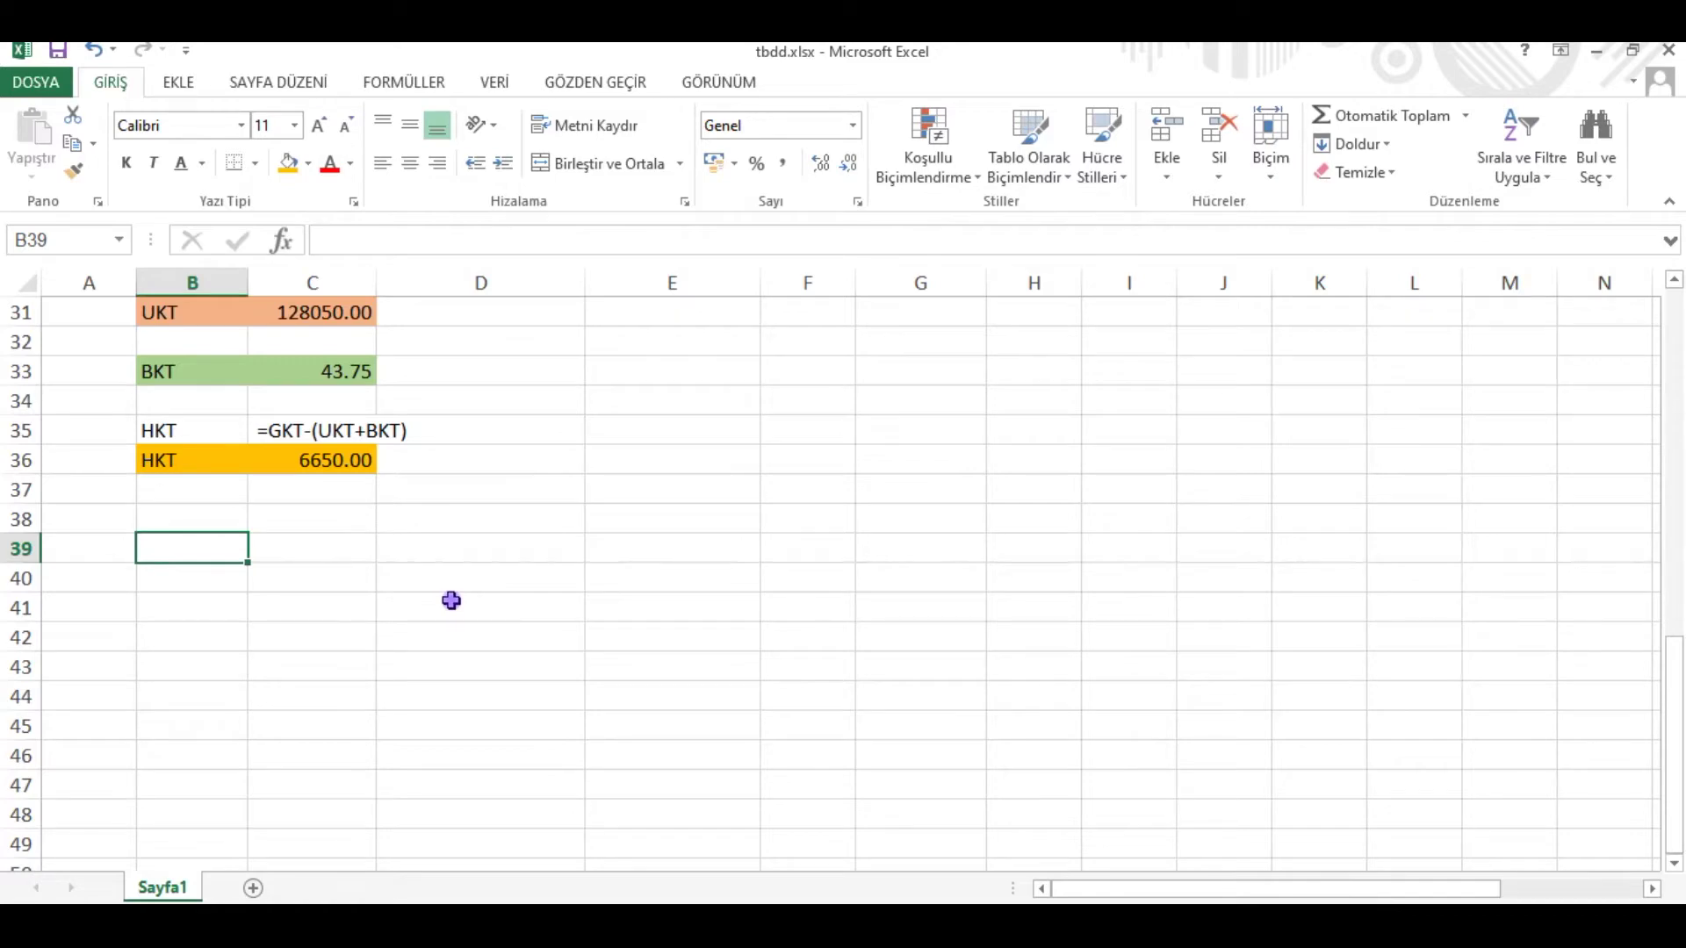
scroll(451, 601, "up", 10)
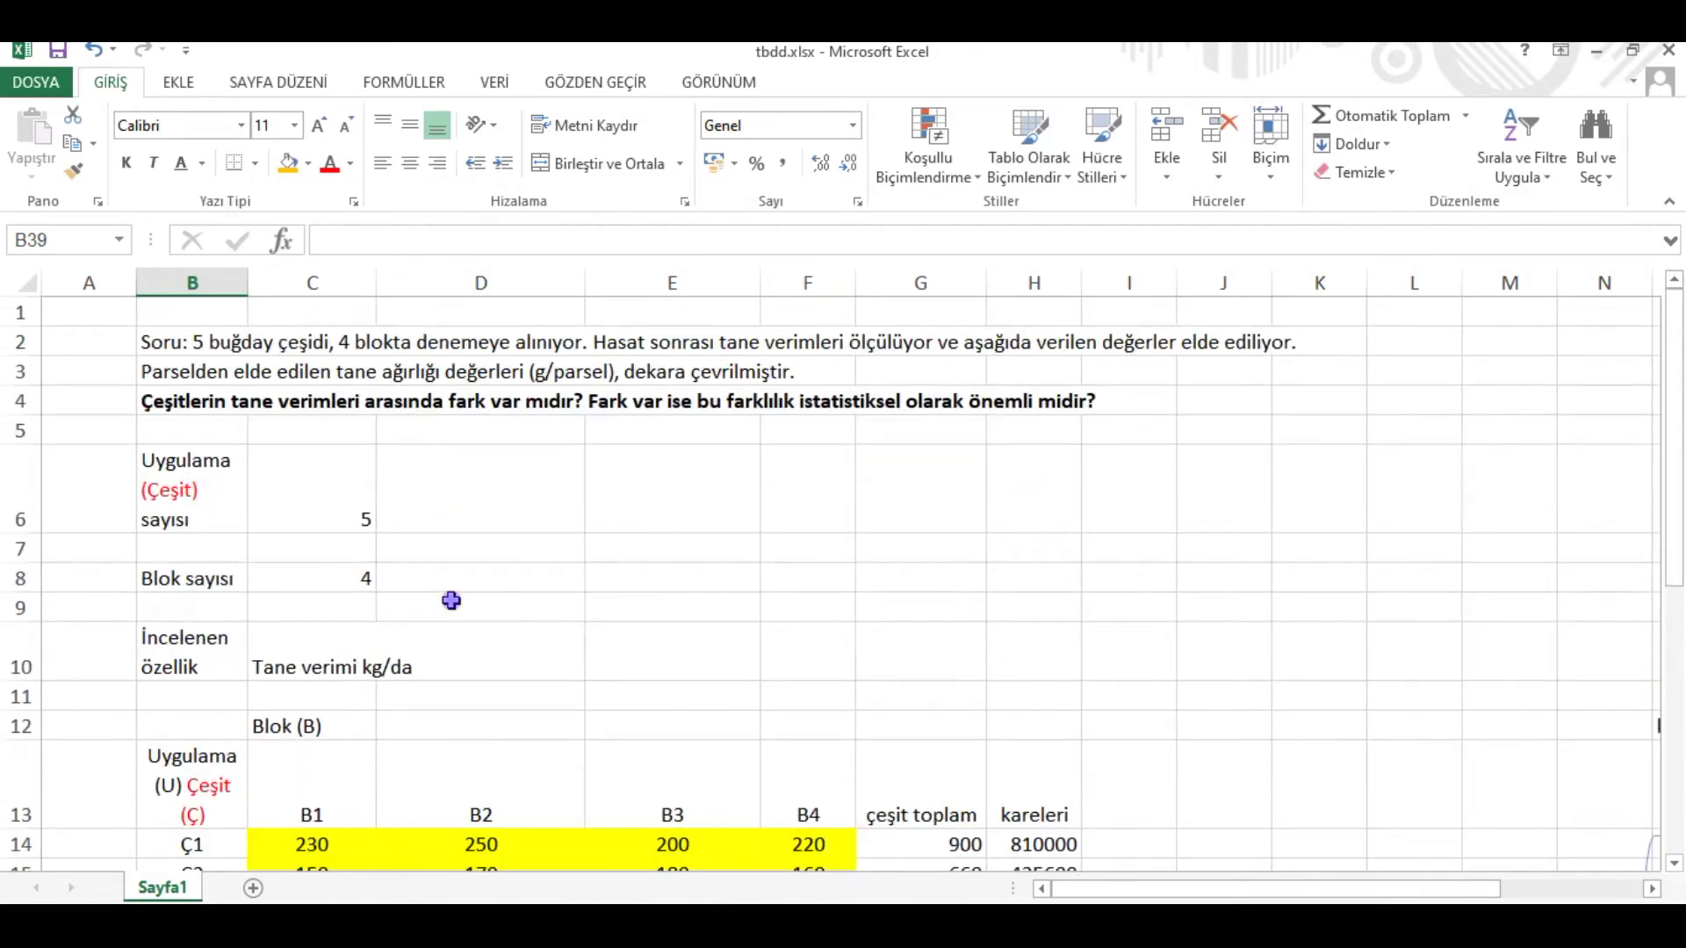
left_click(236, 347)
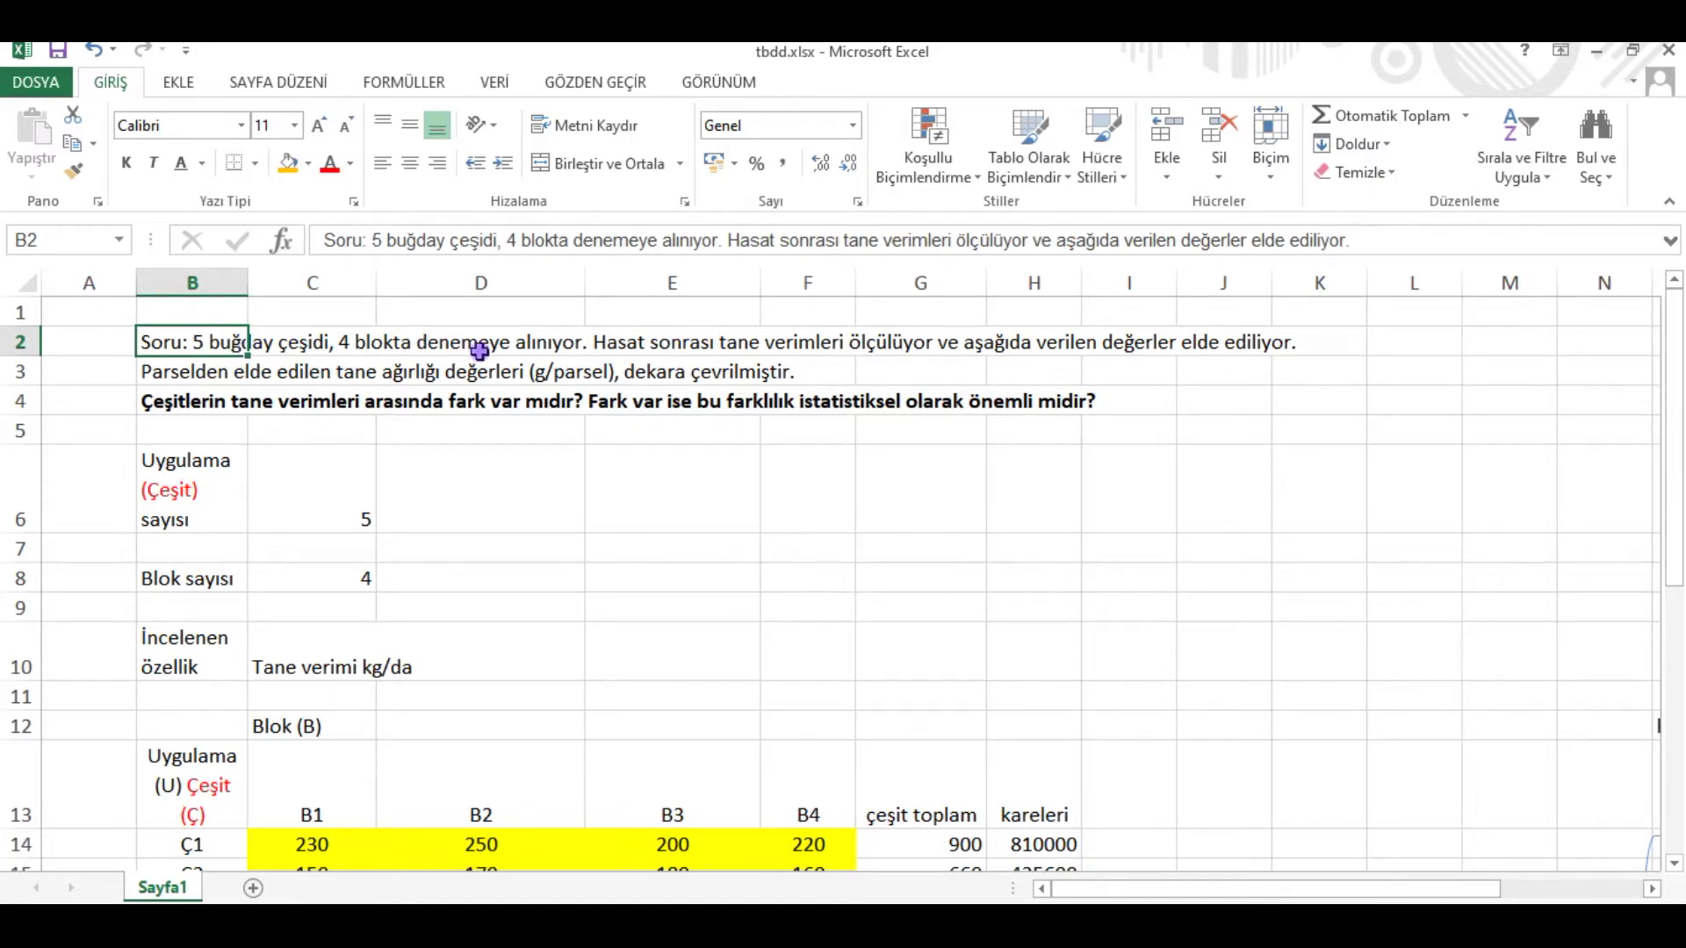
left_click(880, 342)
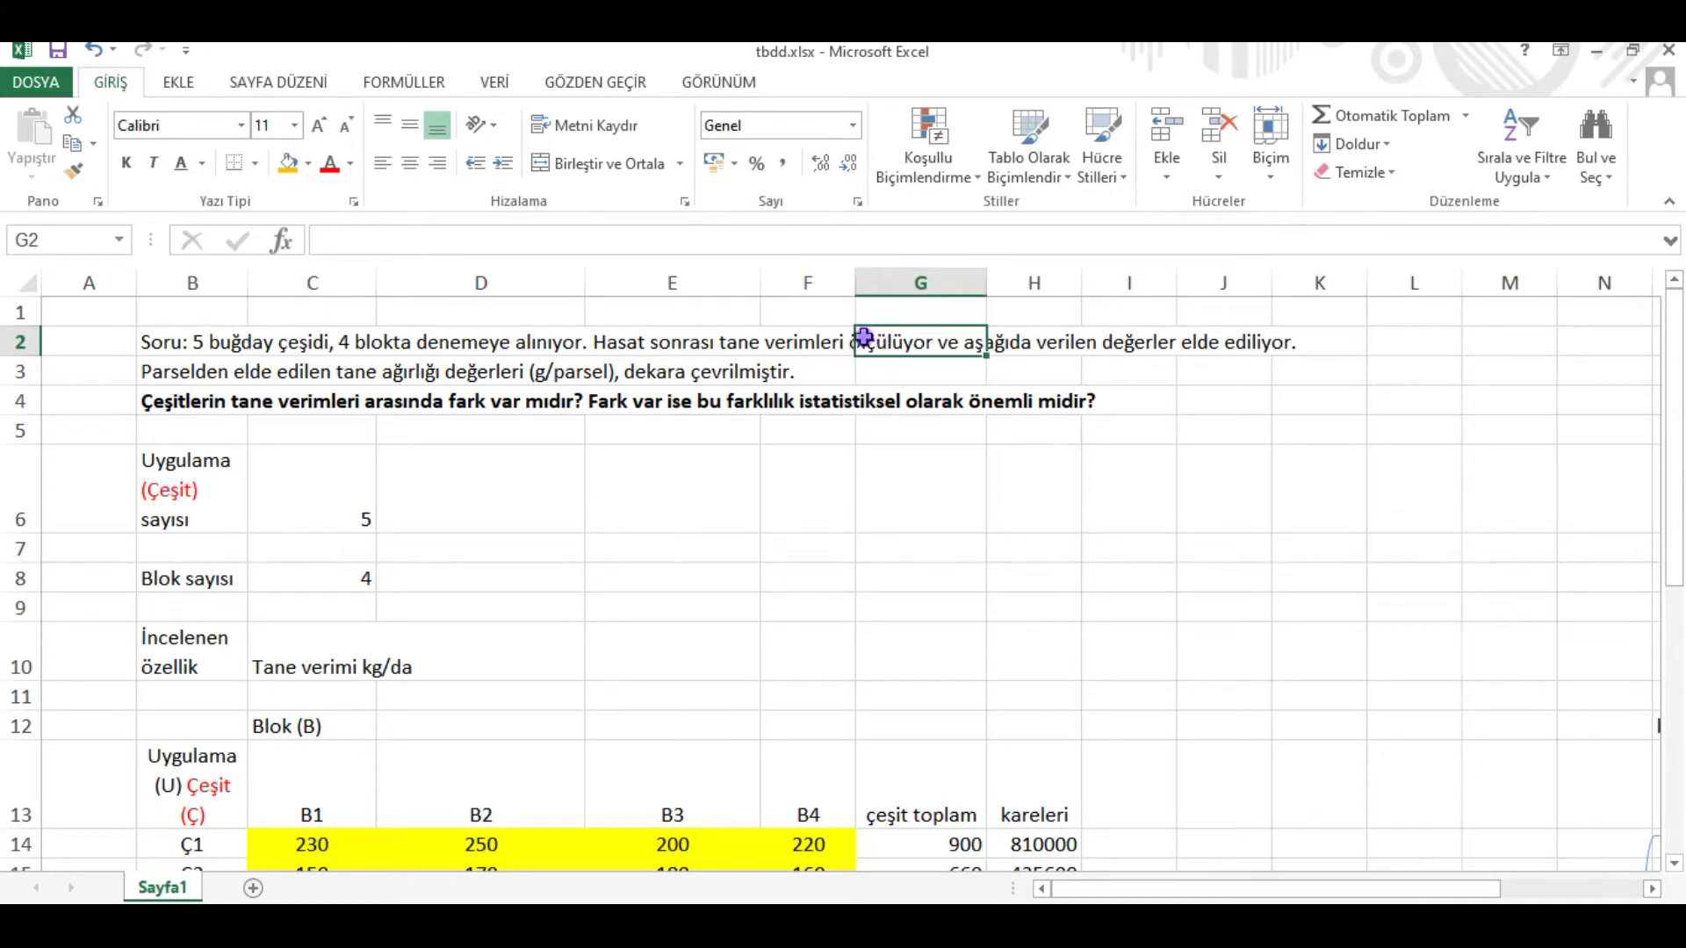
left_click(488, 408)
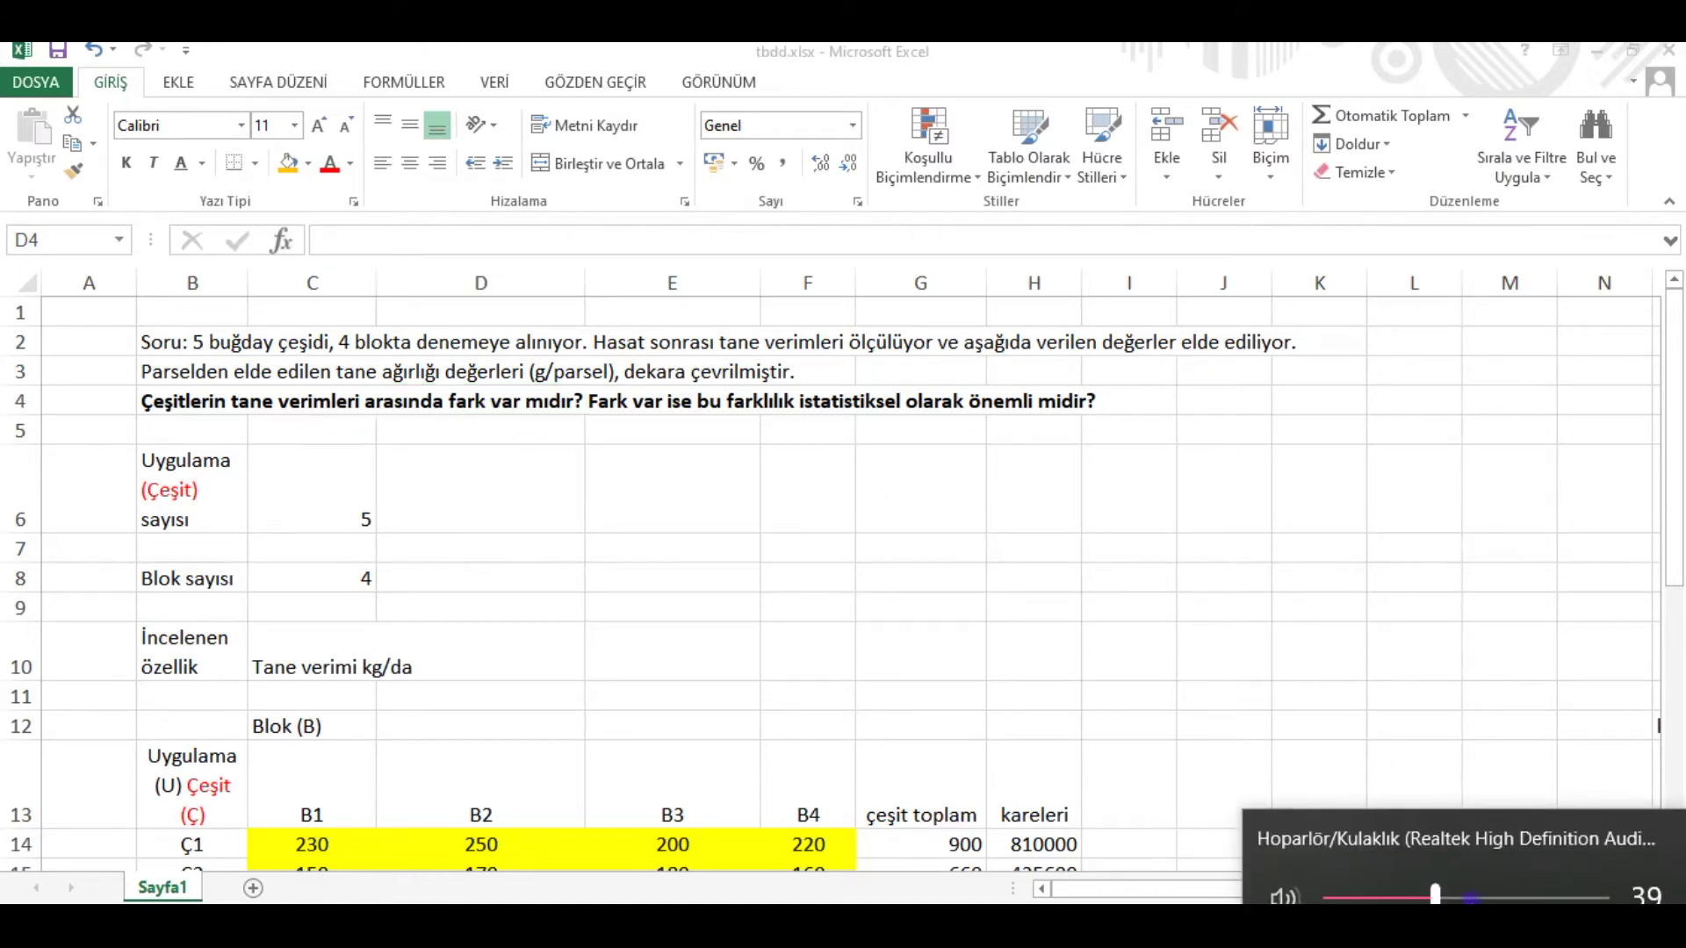
left_click(1490, 895)
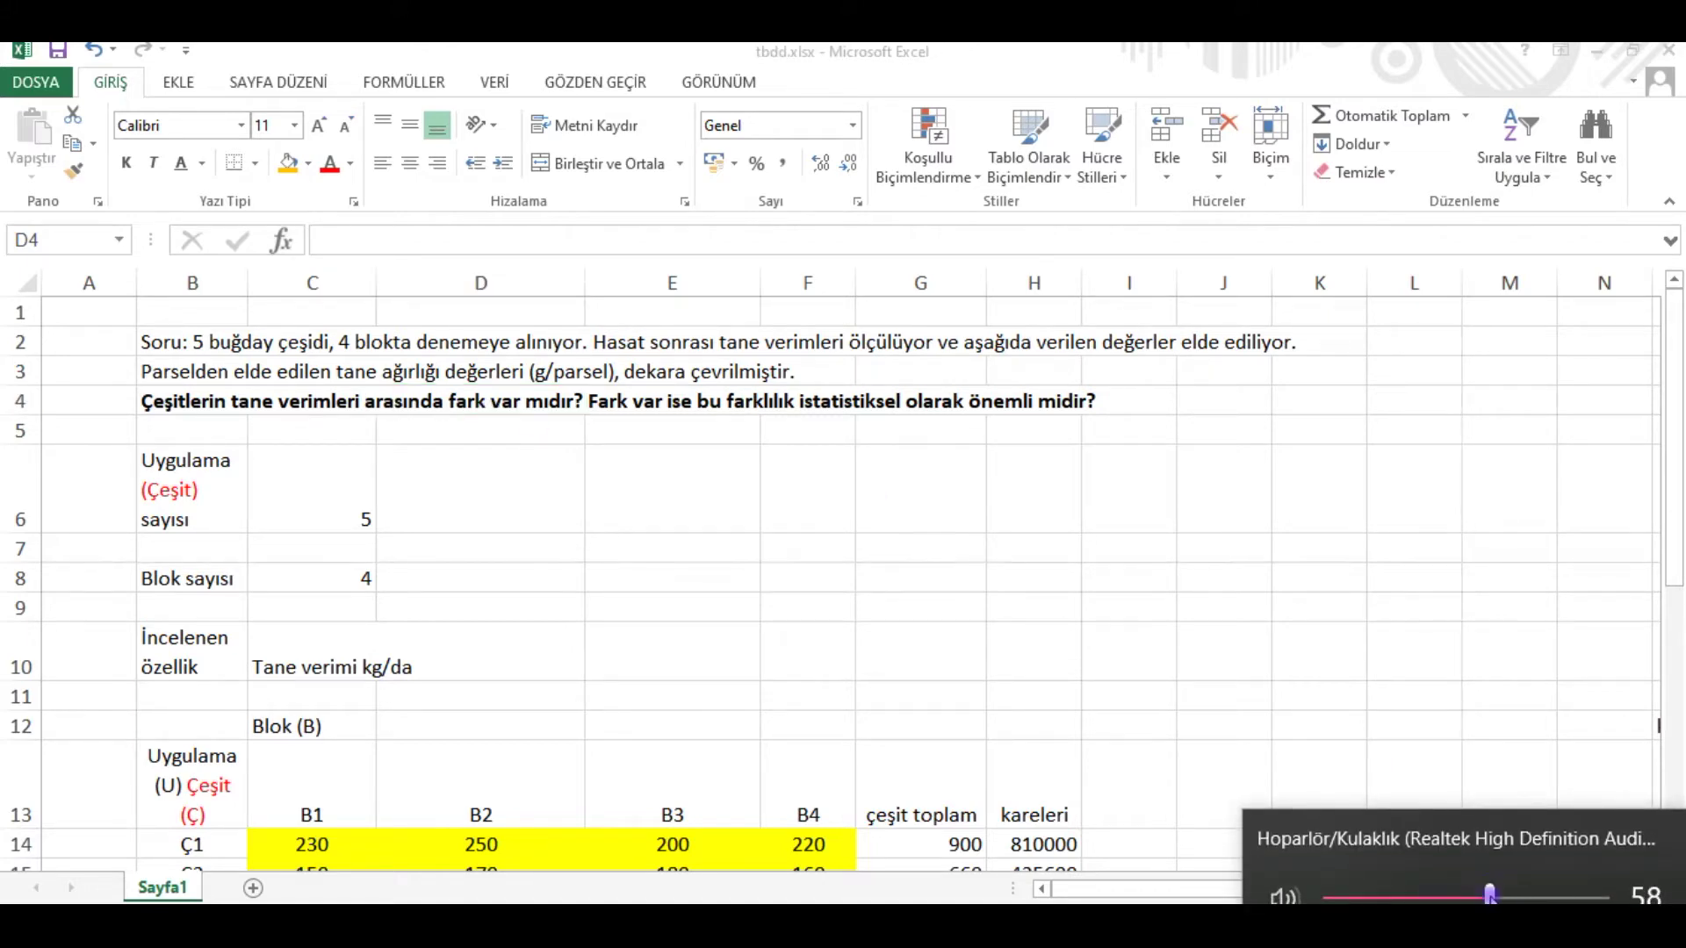
left_click(488, 401)
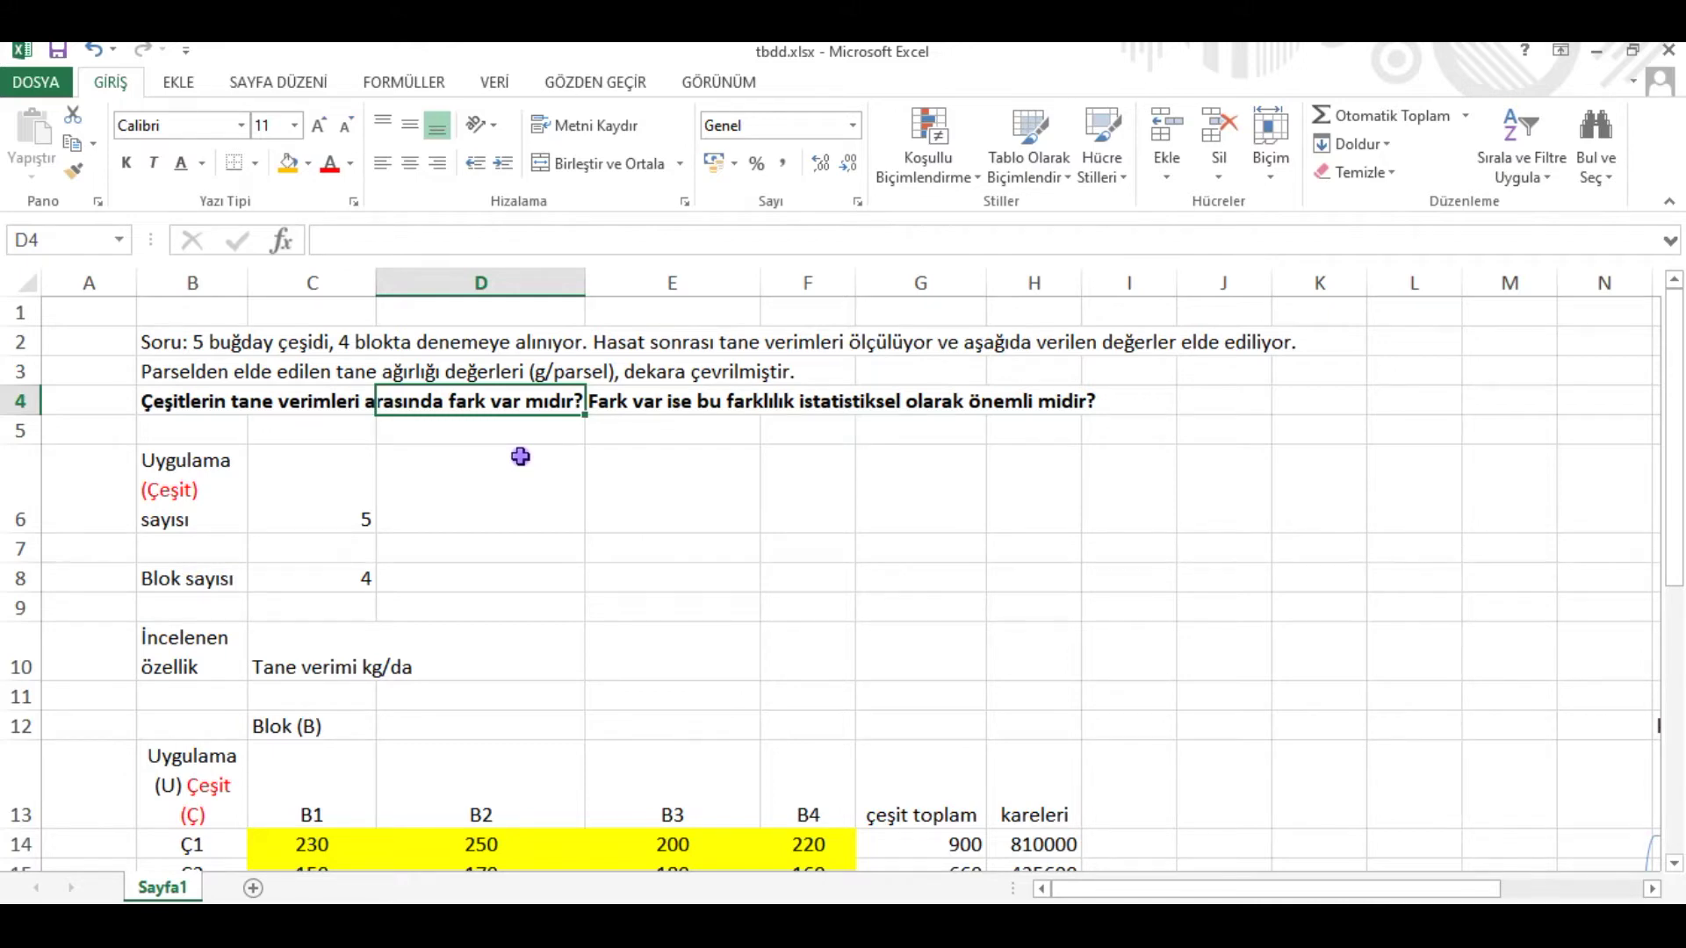
Step: Examine the yield data and the GKT, UKT, BKT and HKT sums of squares calculated below it
scroll(521, 457, "down", 4)
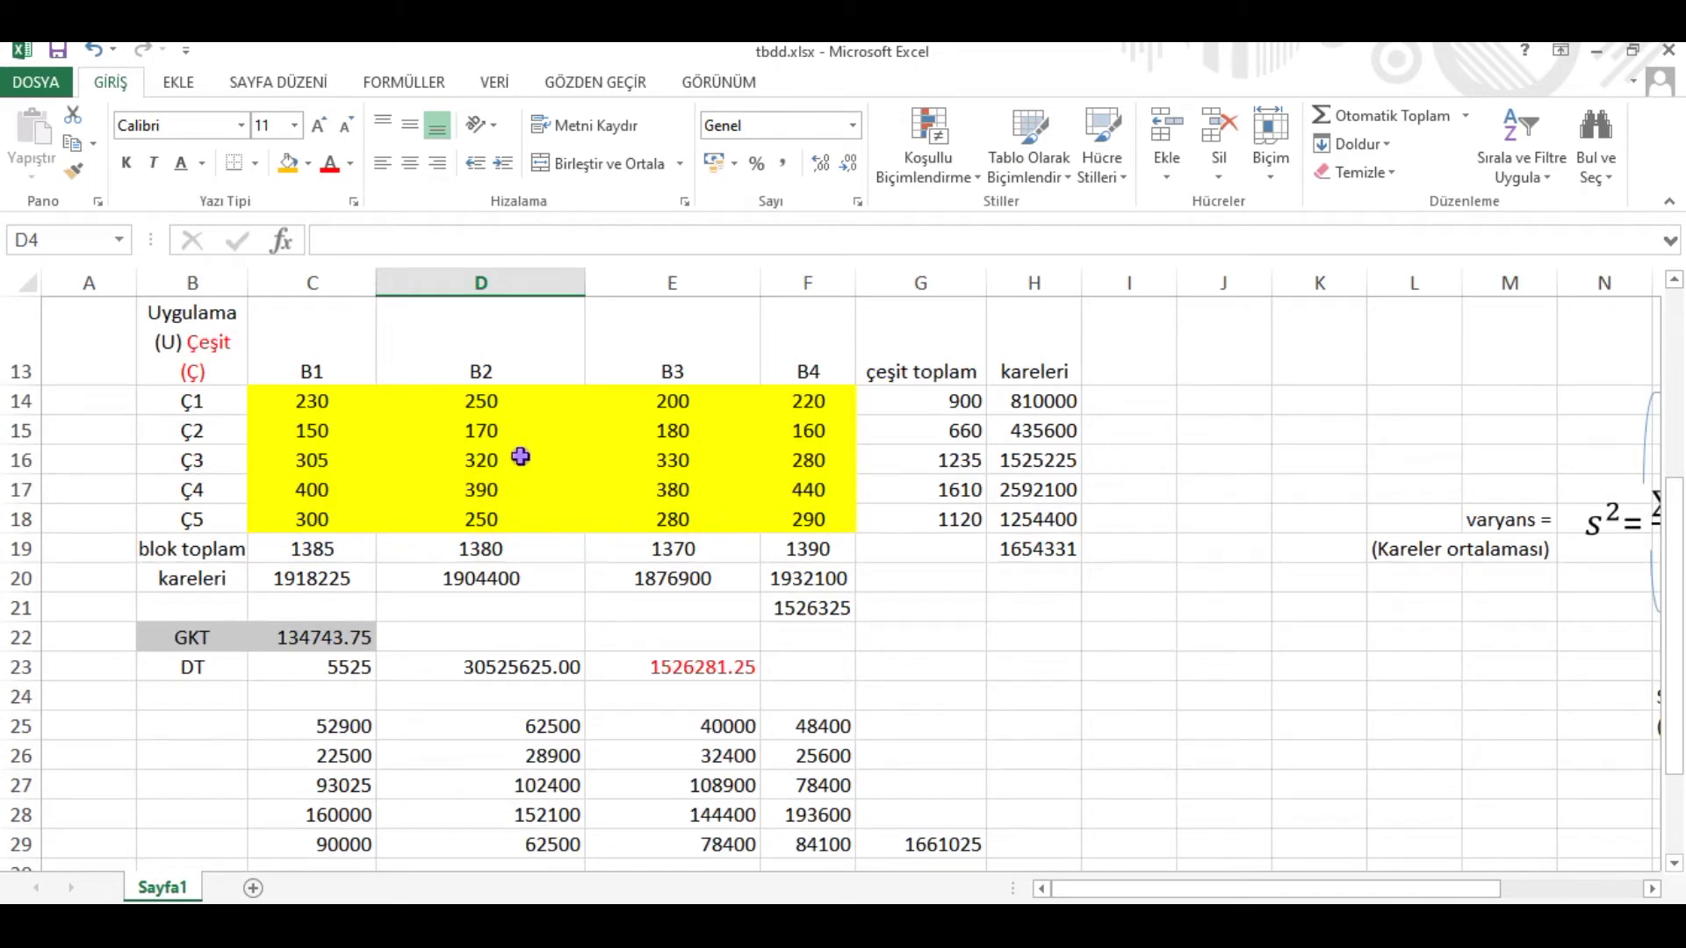
scroll(521, 457, "down", 5)
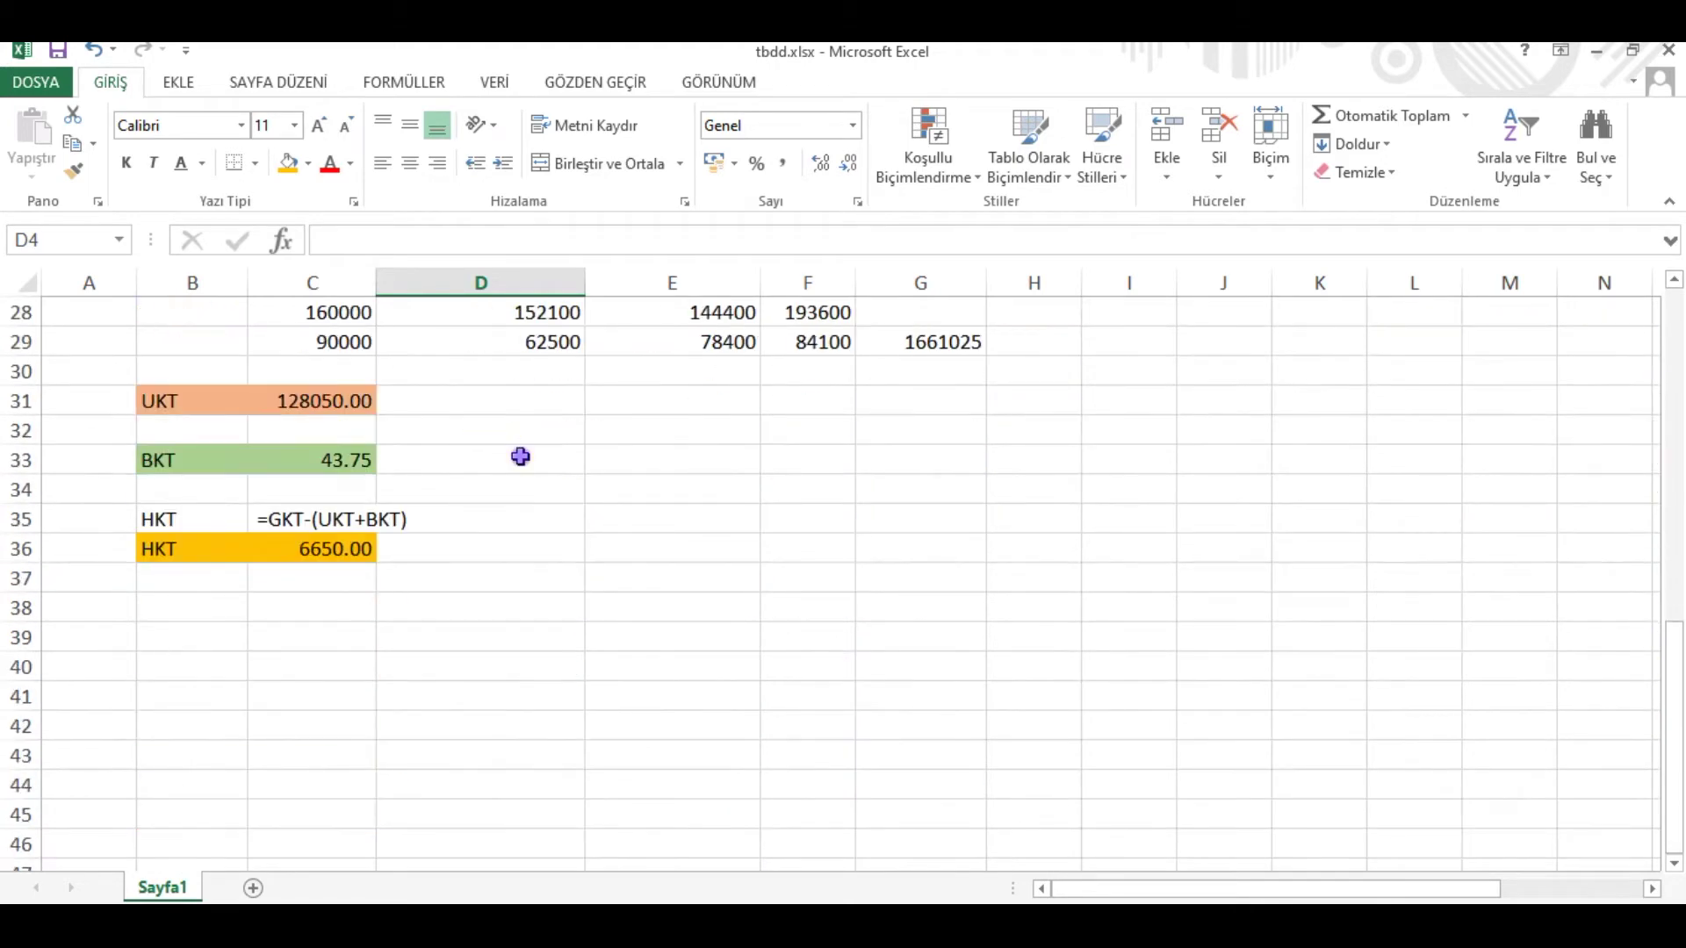
scroll(217, 620, "up", 4)
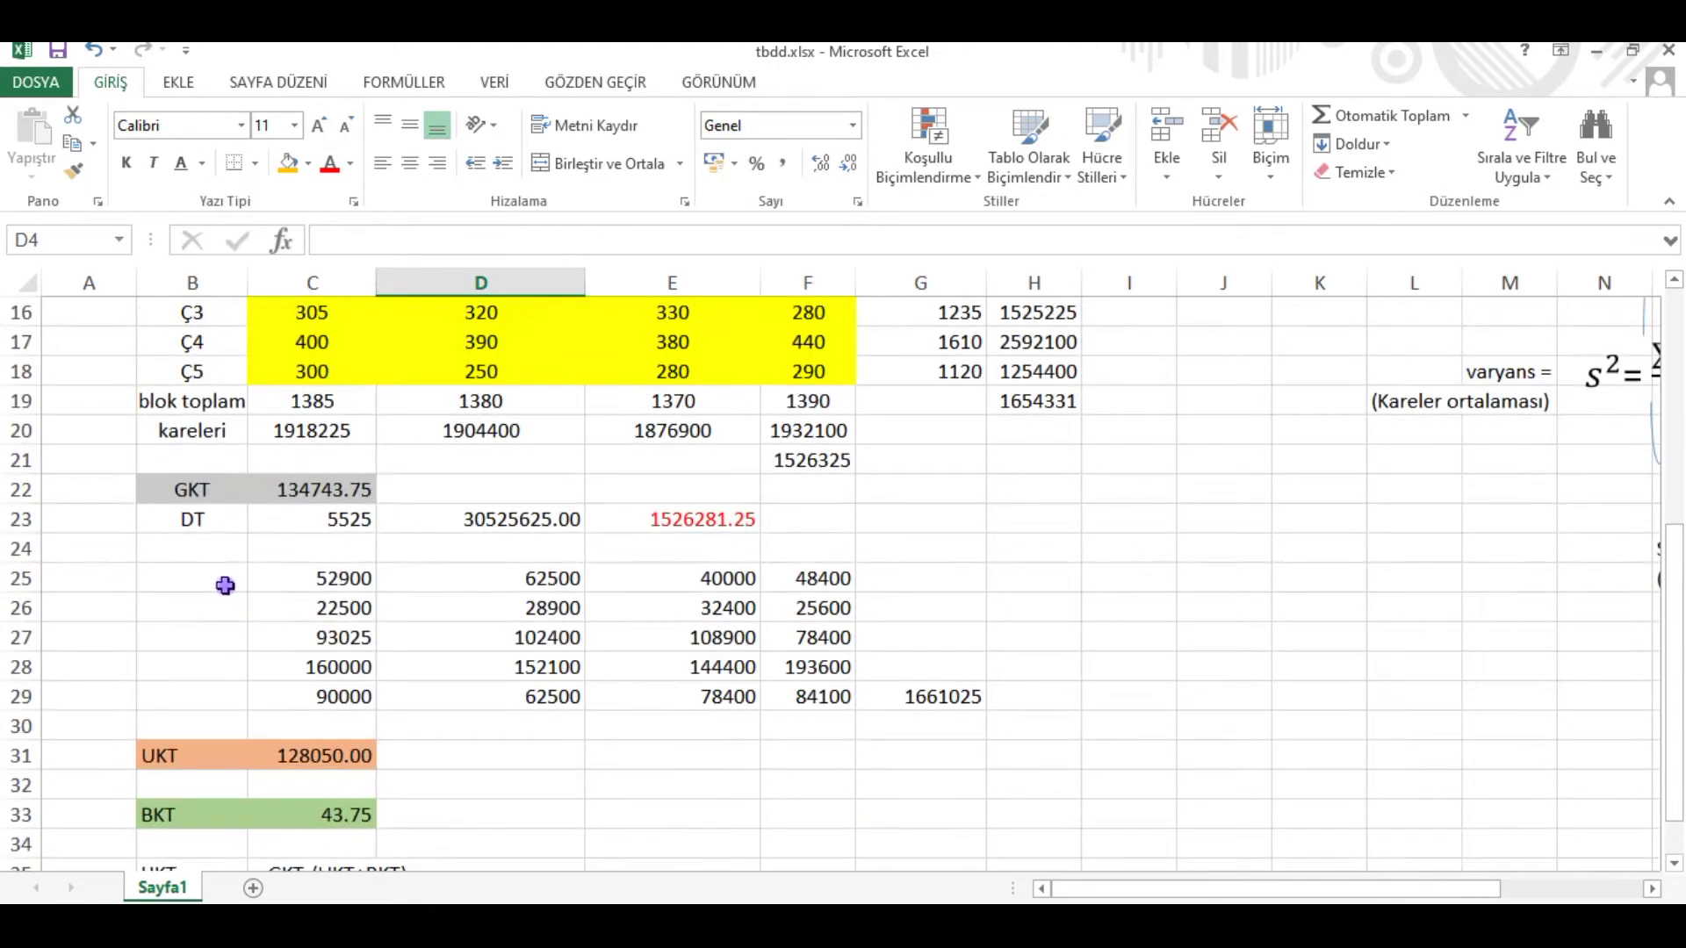
left_click(230, 489)
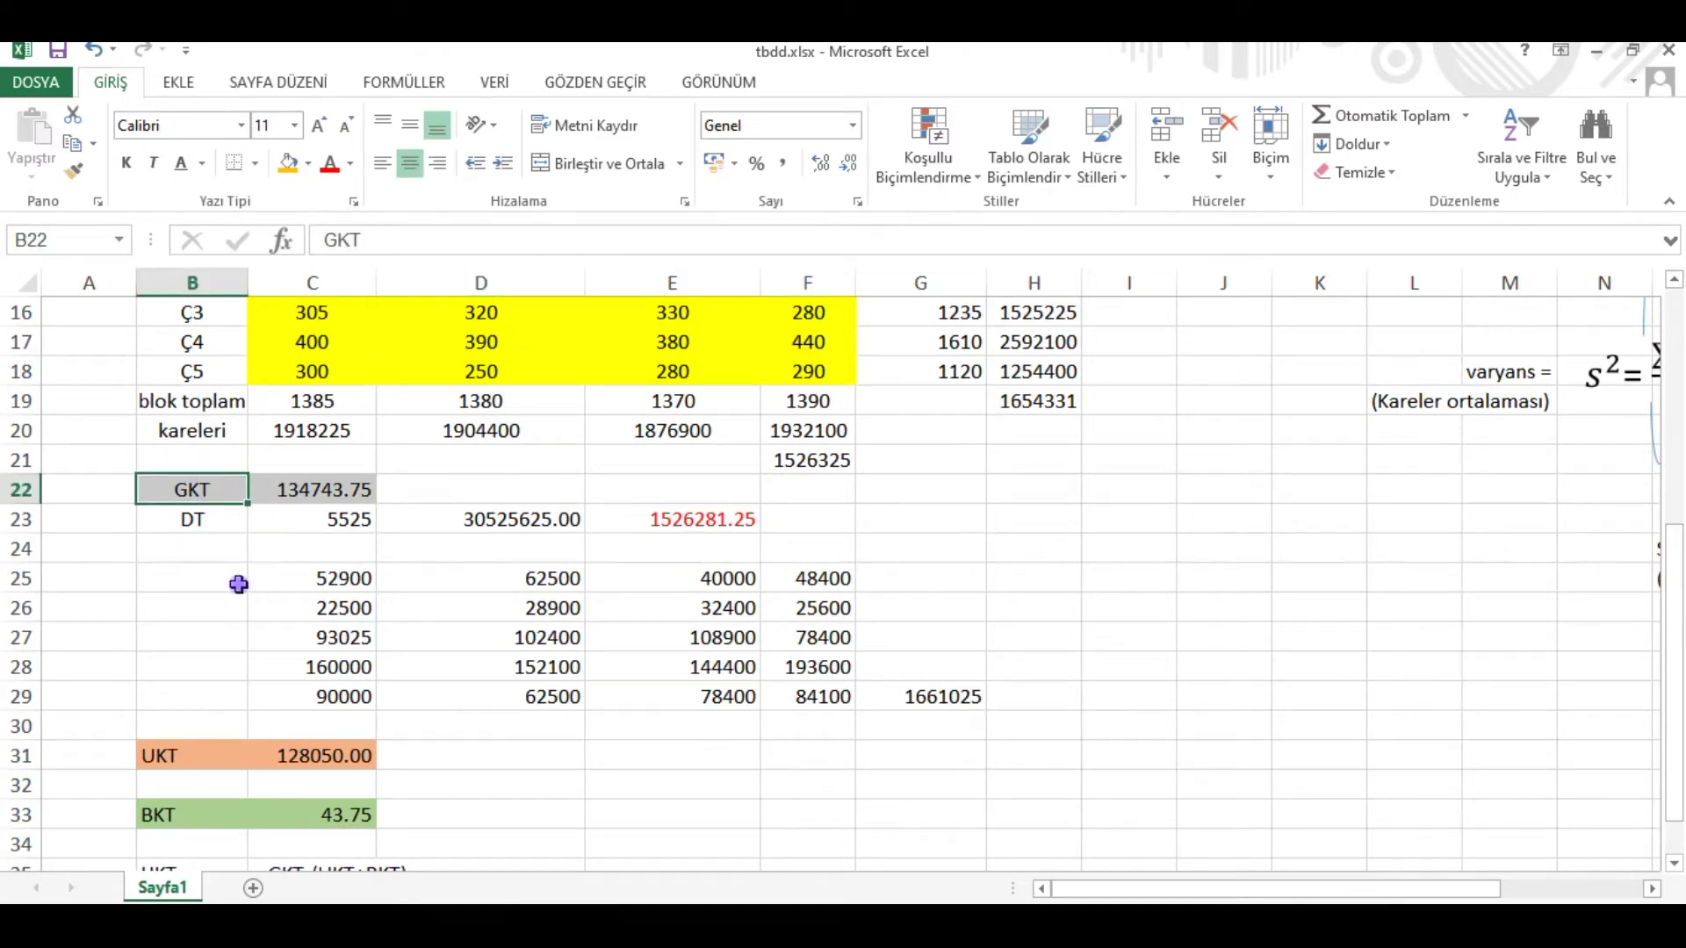
scroll(242, 607, "down", 3)
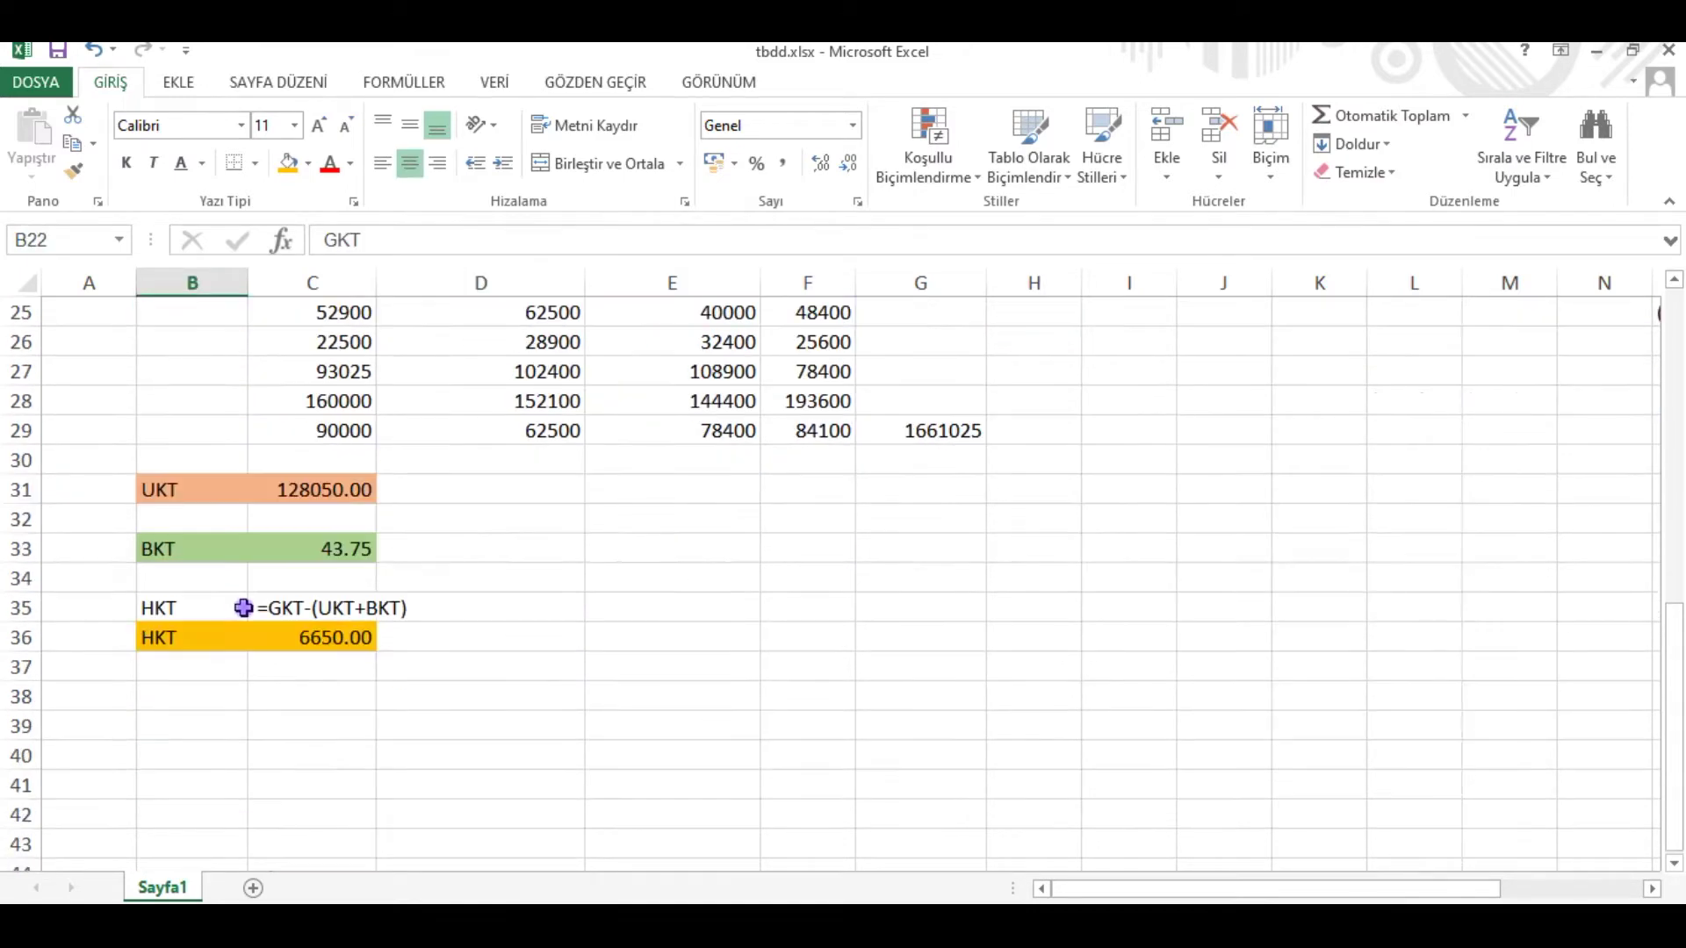
left_click(200, 486)
left_click(214, 547)
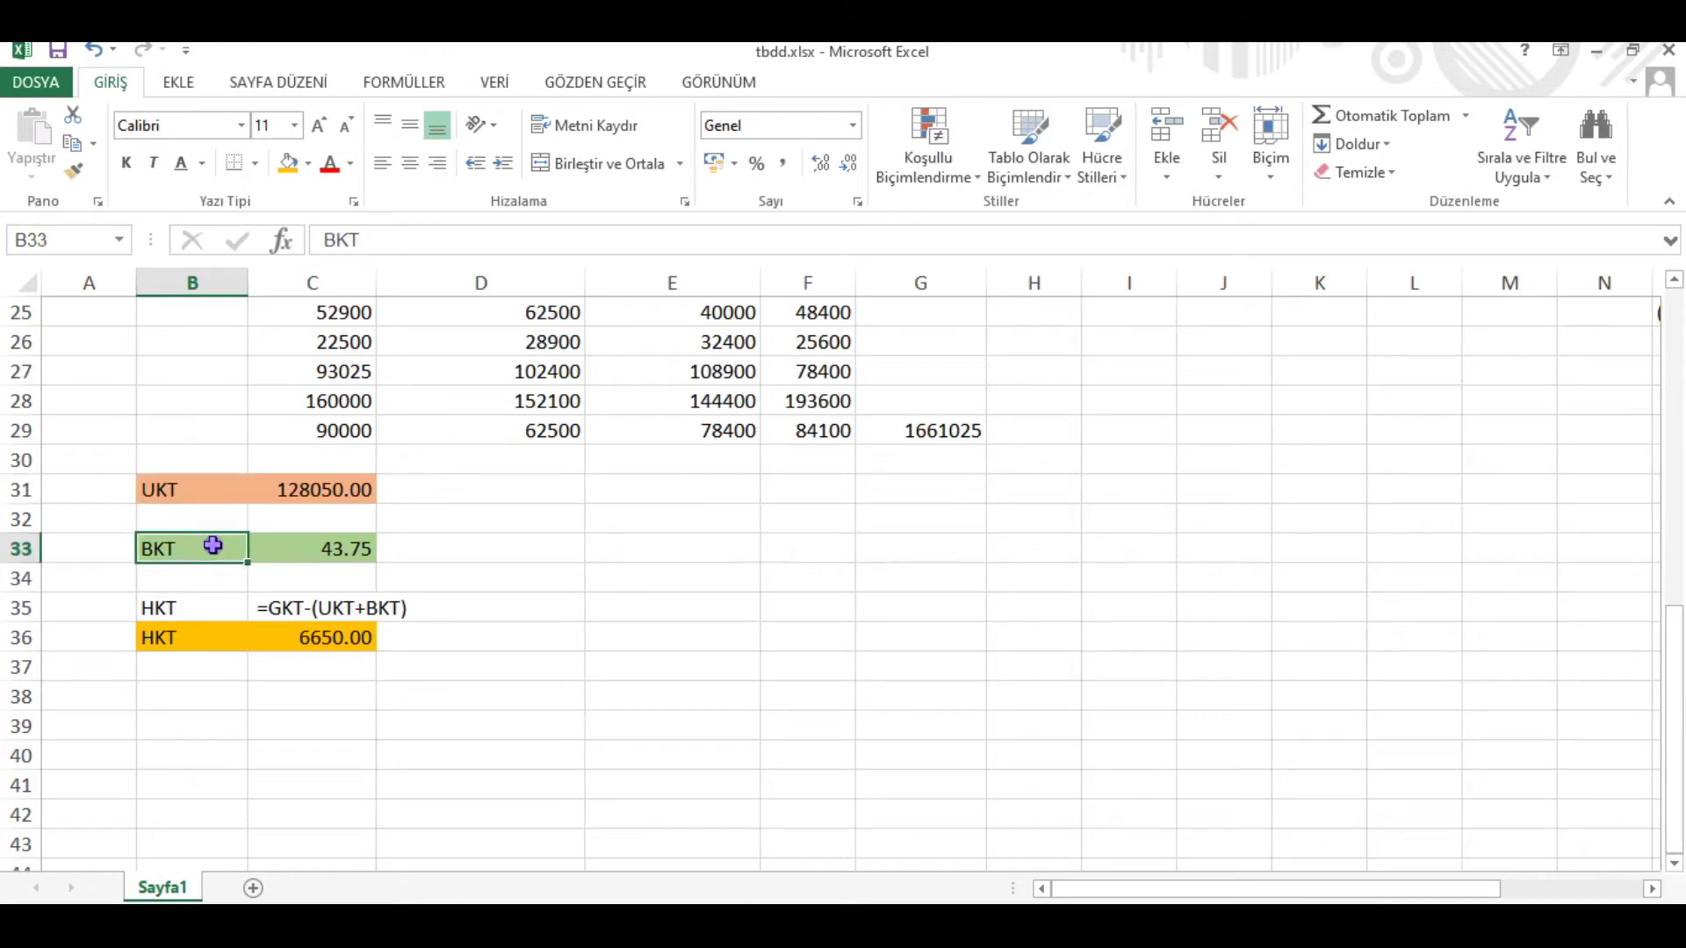
left_click(236, 632)
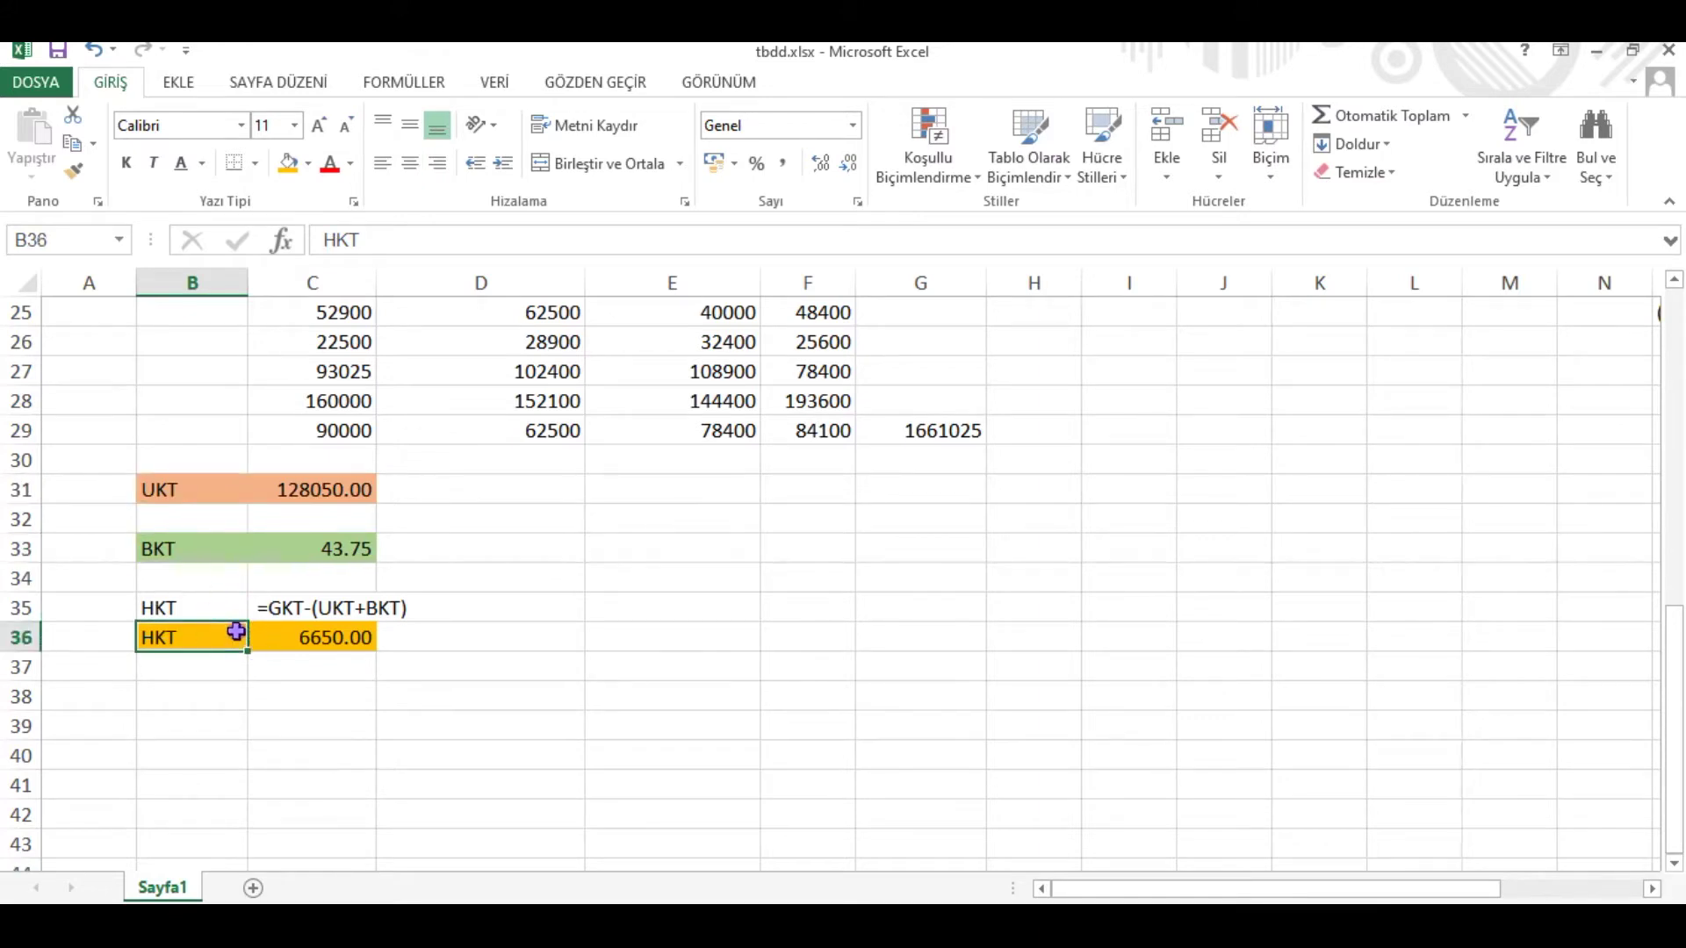
Step: Enter the title "Varyans analiz tablosu" in cell B39
left_click(177, 732)
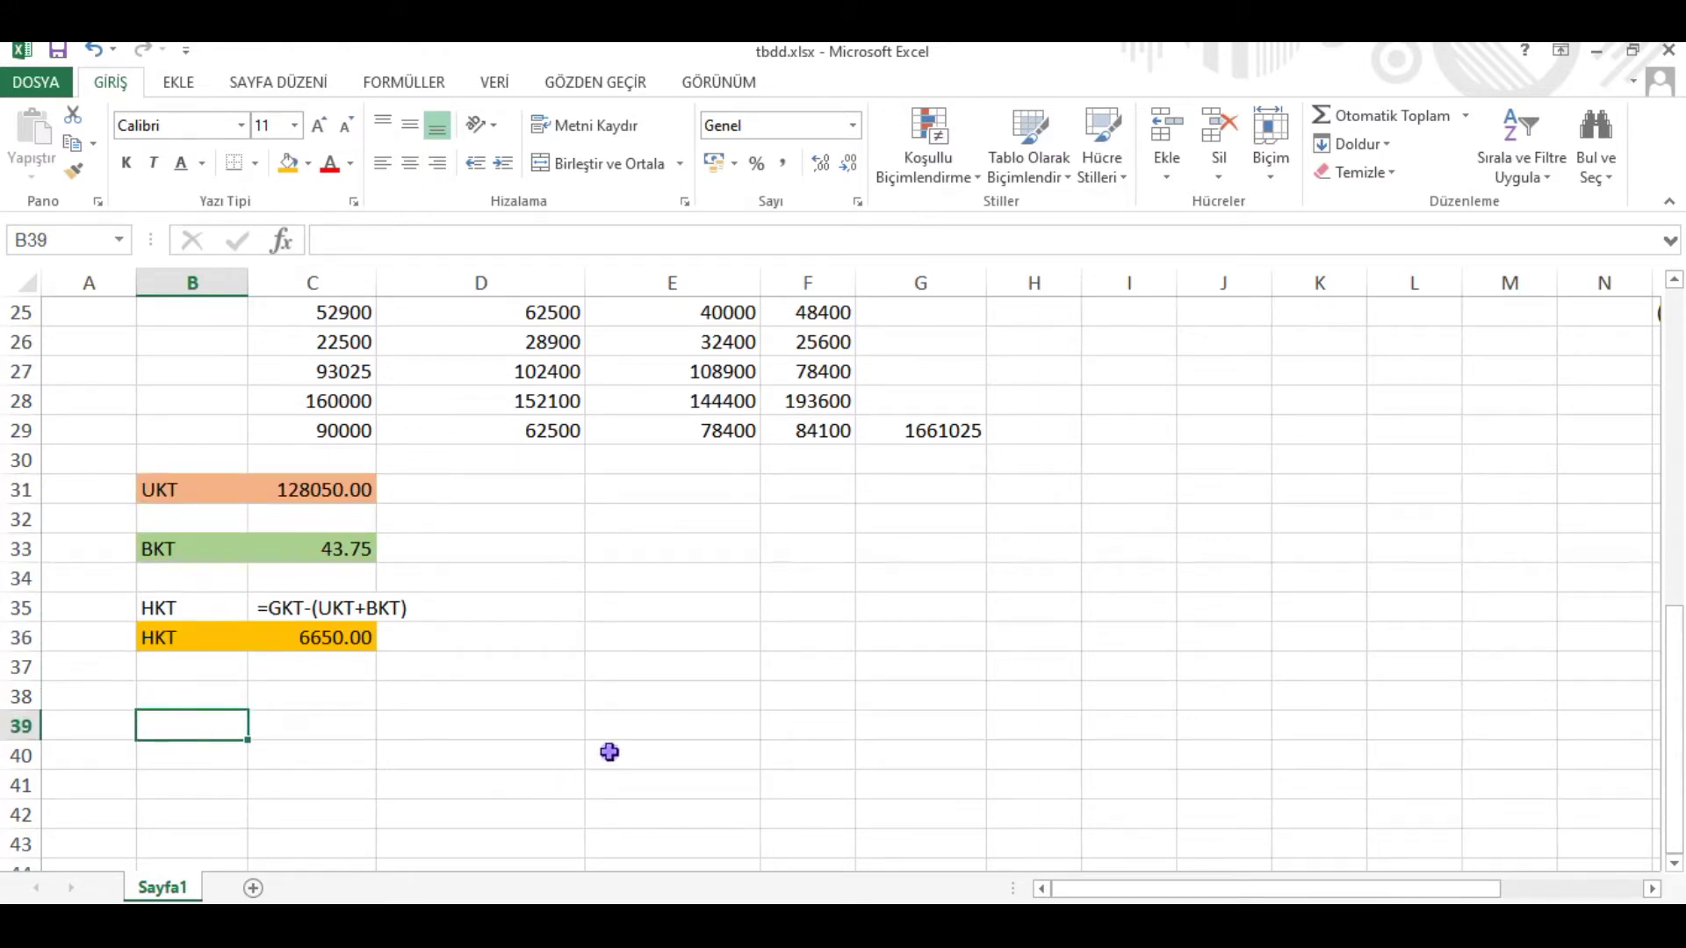
type("Vay")
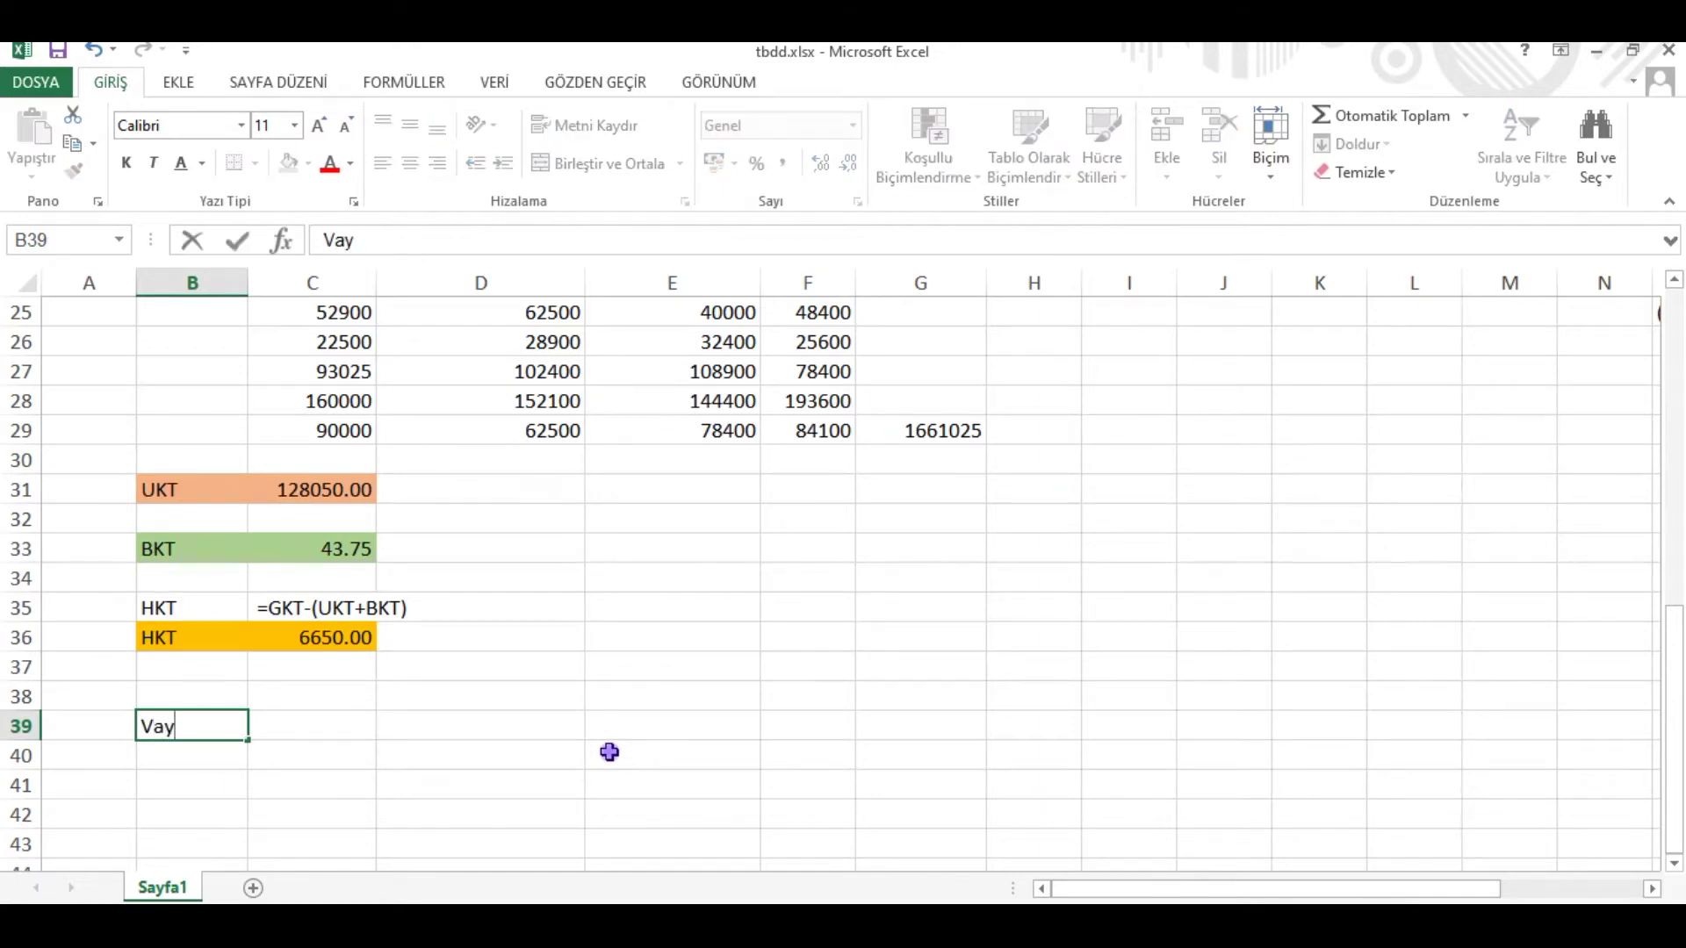
key("BackSpace")
type("ryans analiz ")
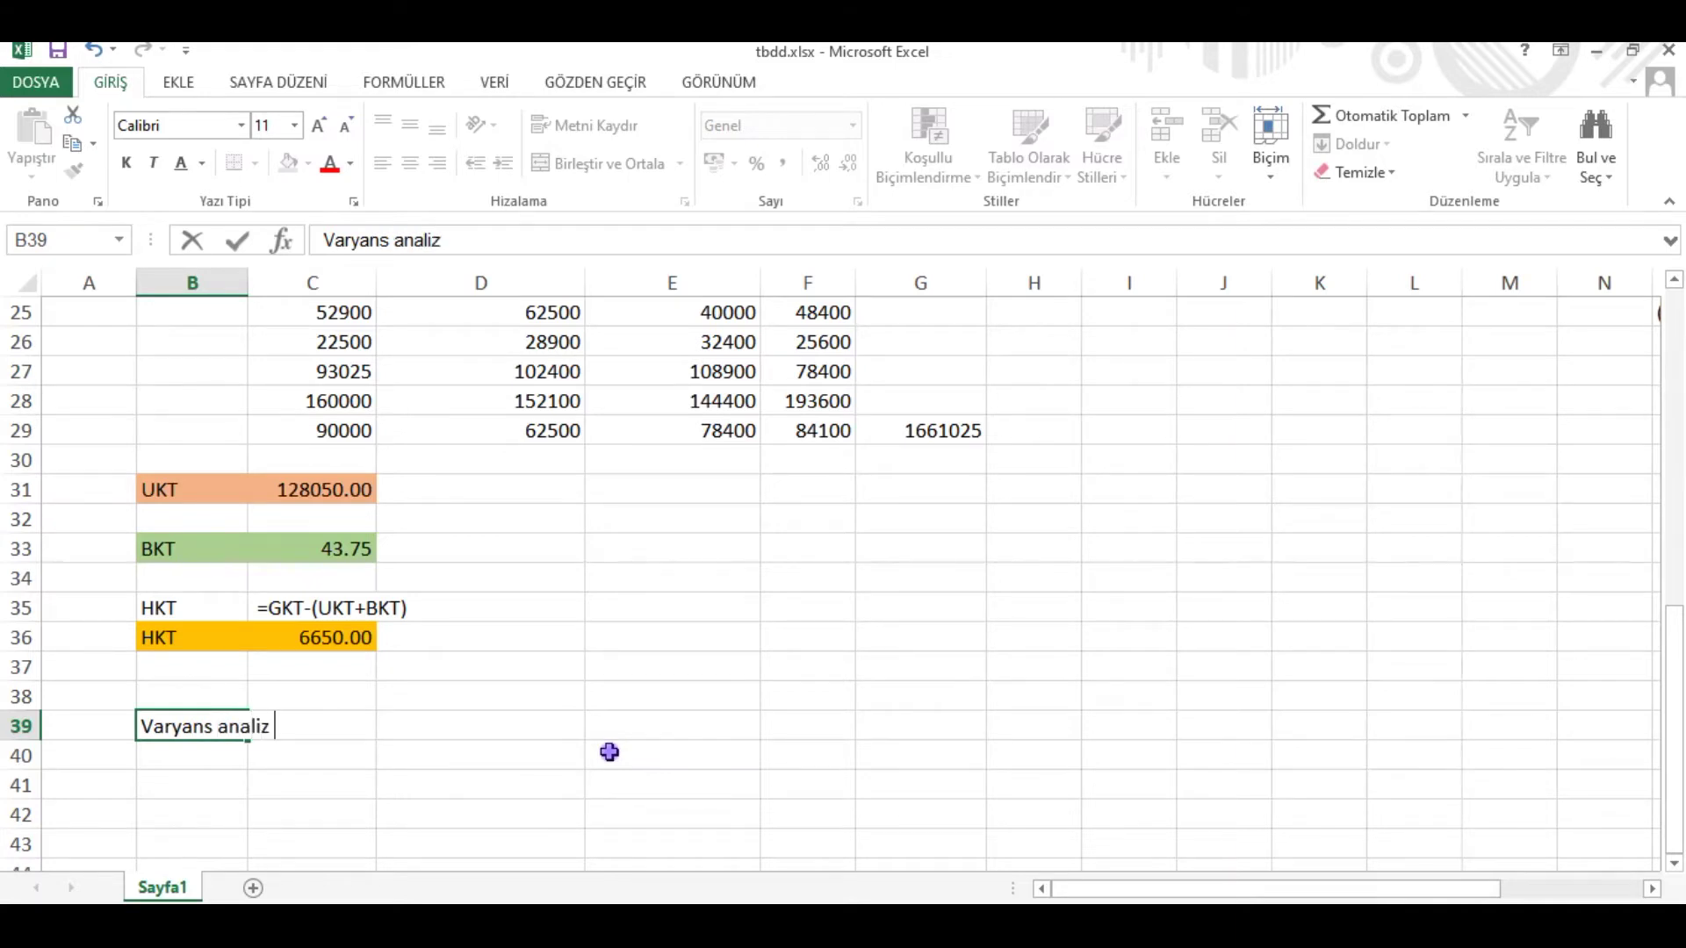
type("tablosu")
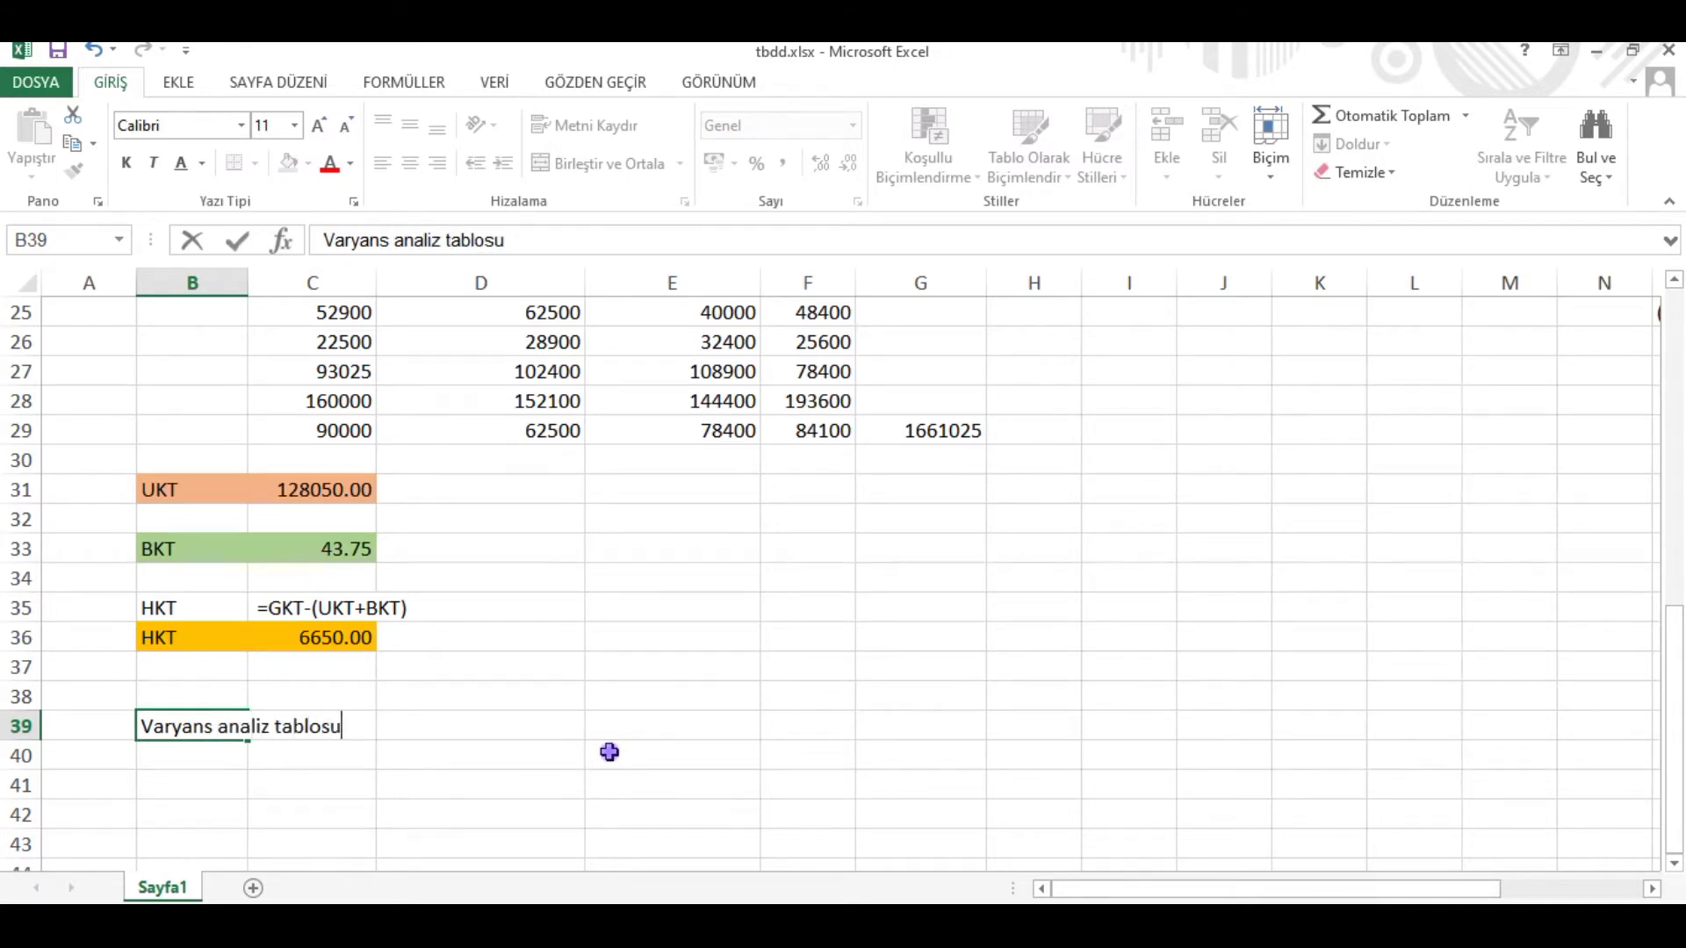
key("Return")
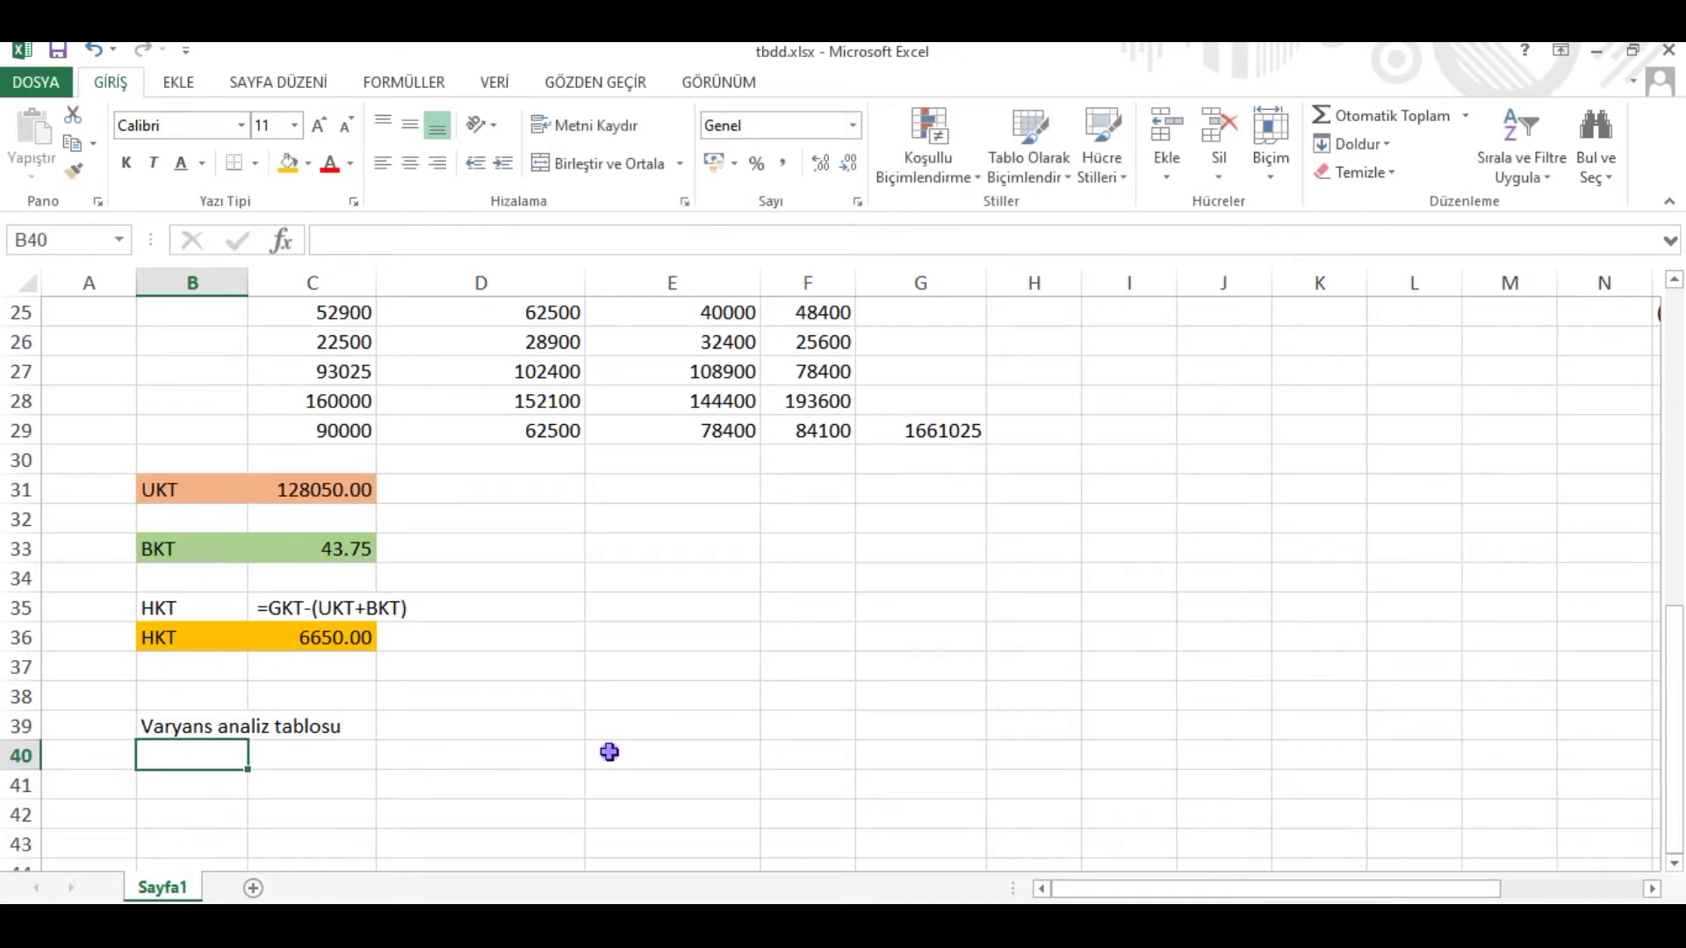
Step: Enter the header "Varyasyon kaynakları" in cell B41 and wrap its text within the cell
key("Return")
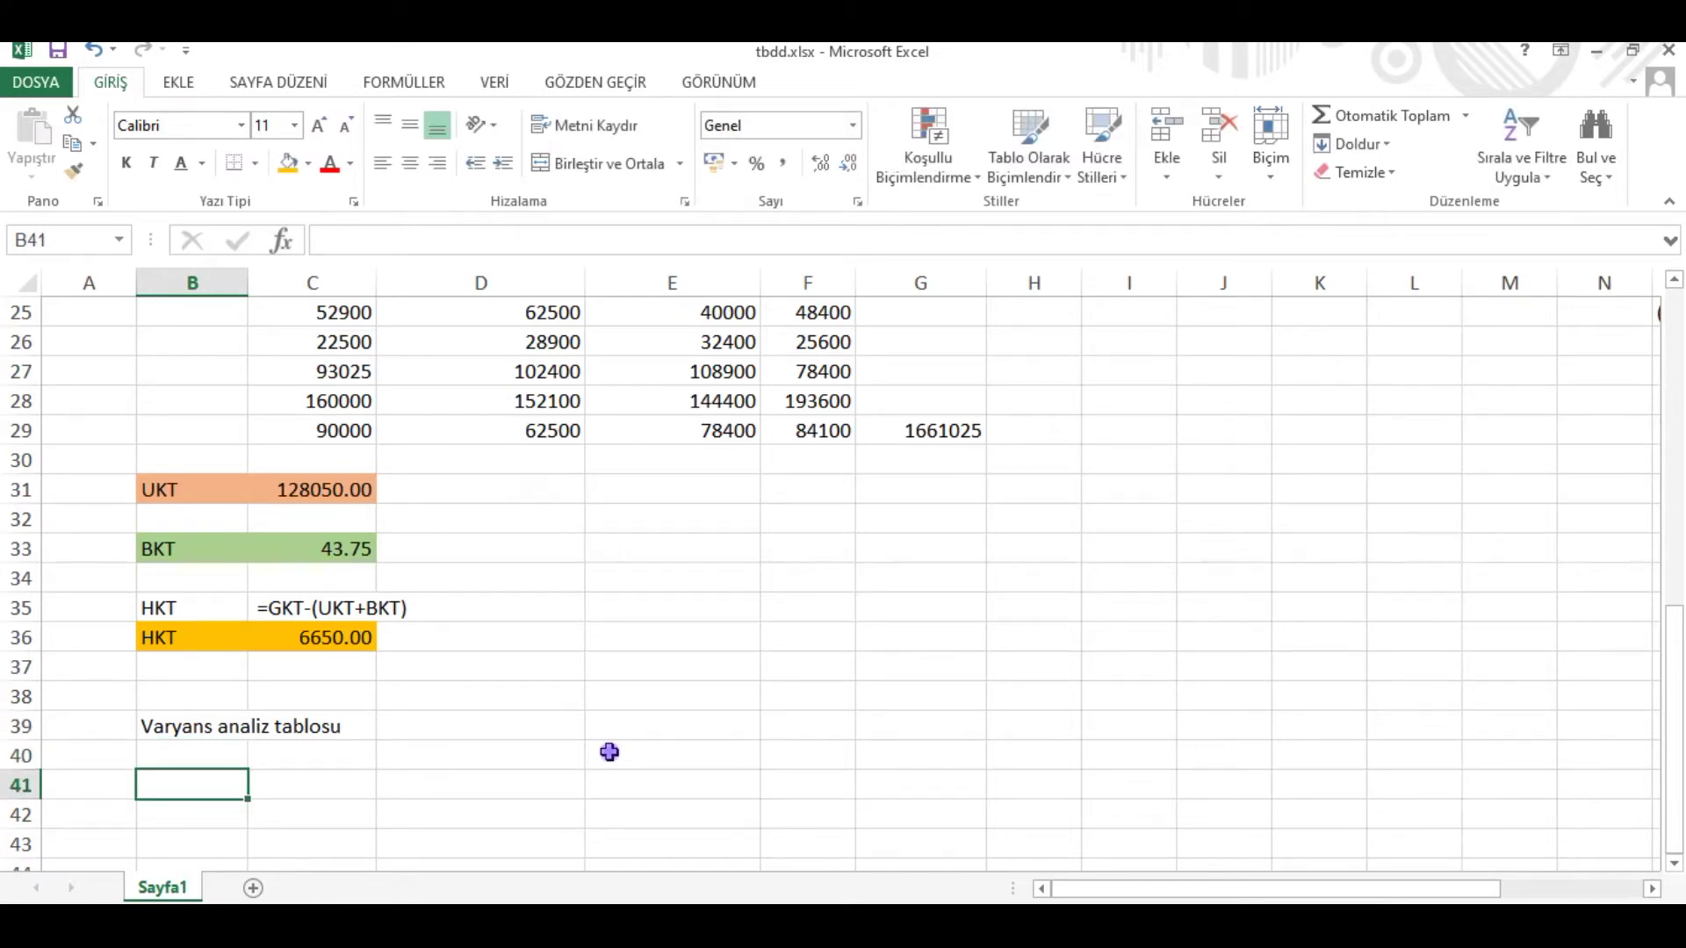
type("Var")
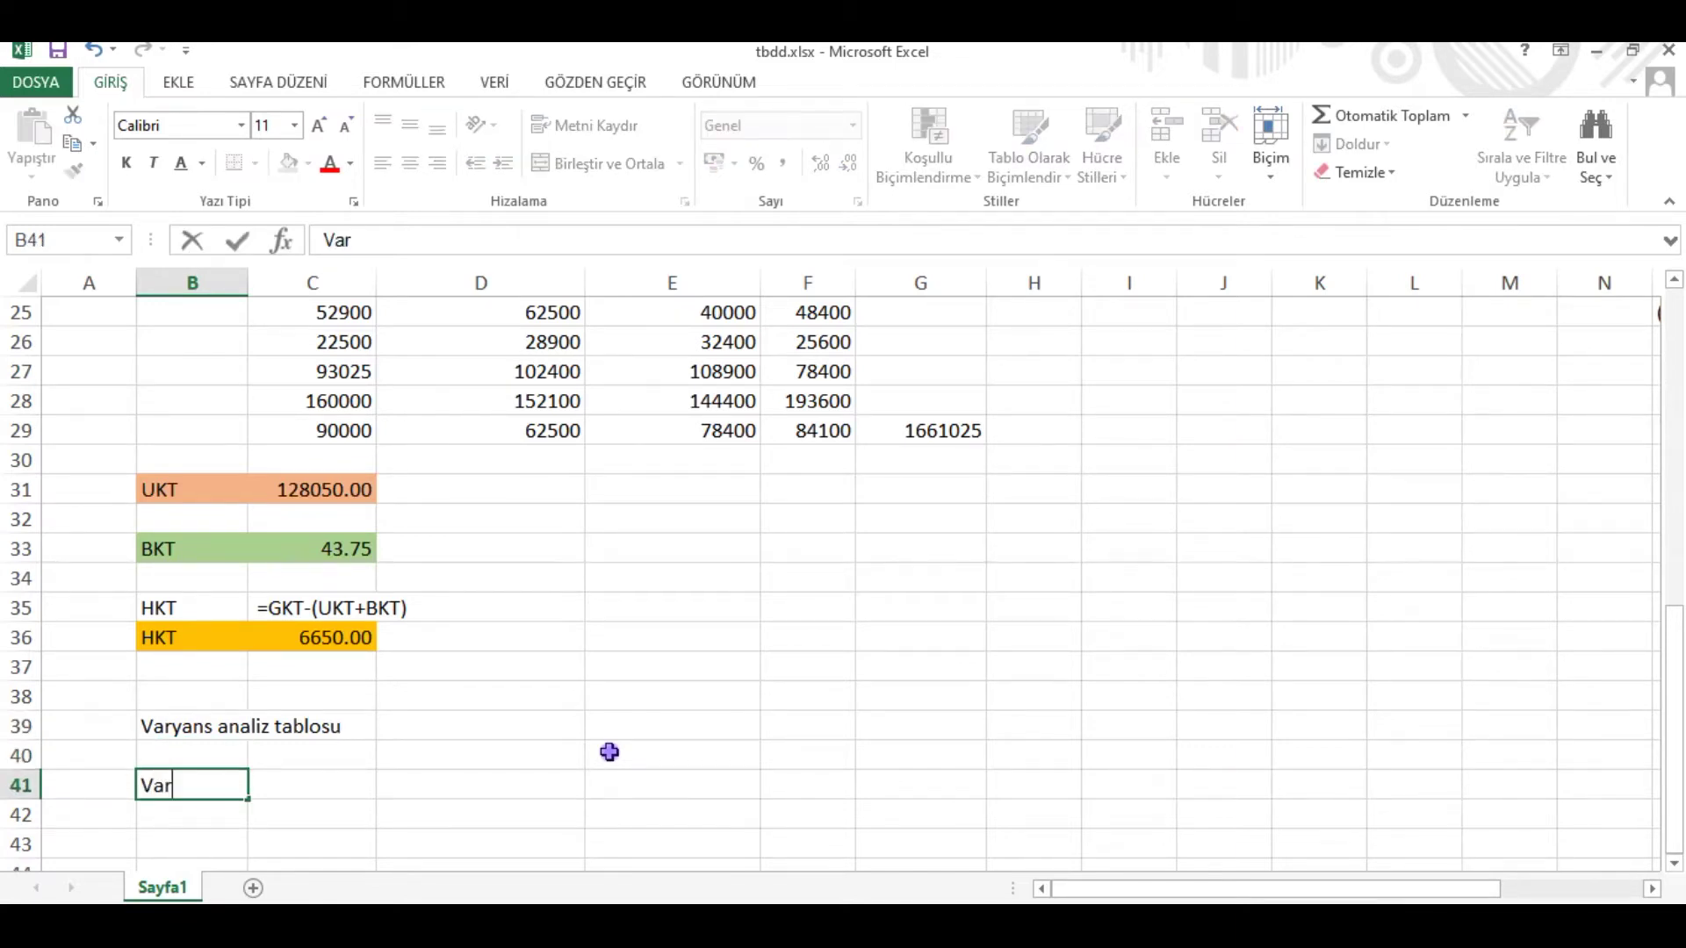
type("yasyon")
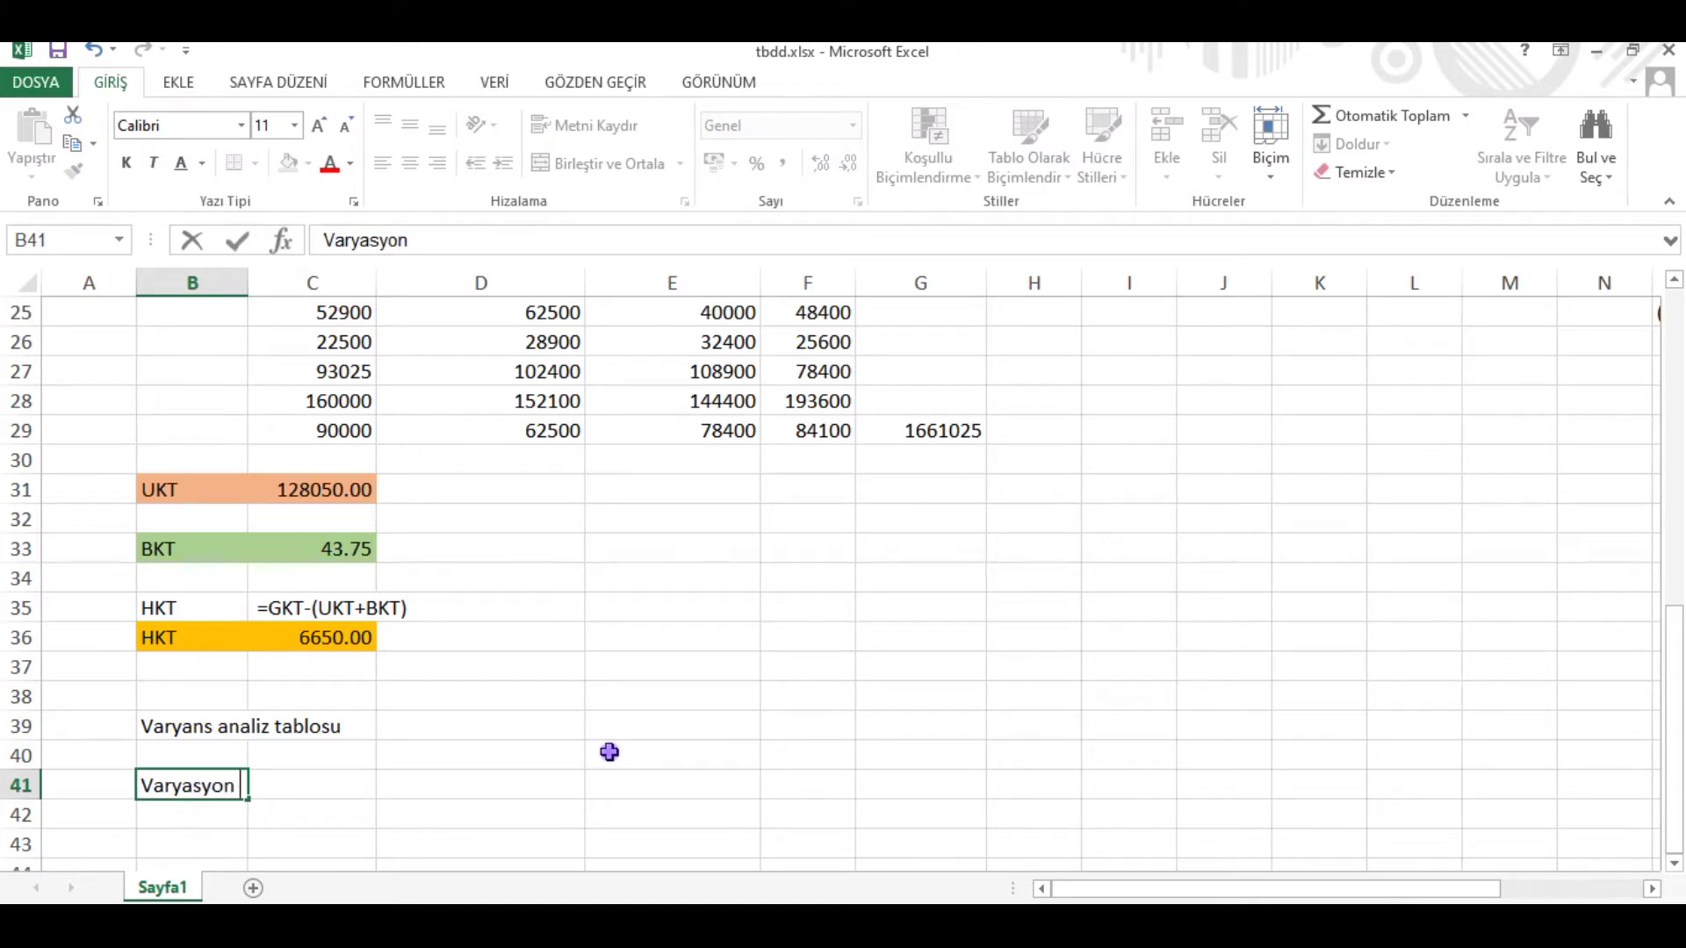
type(" kaynakları")
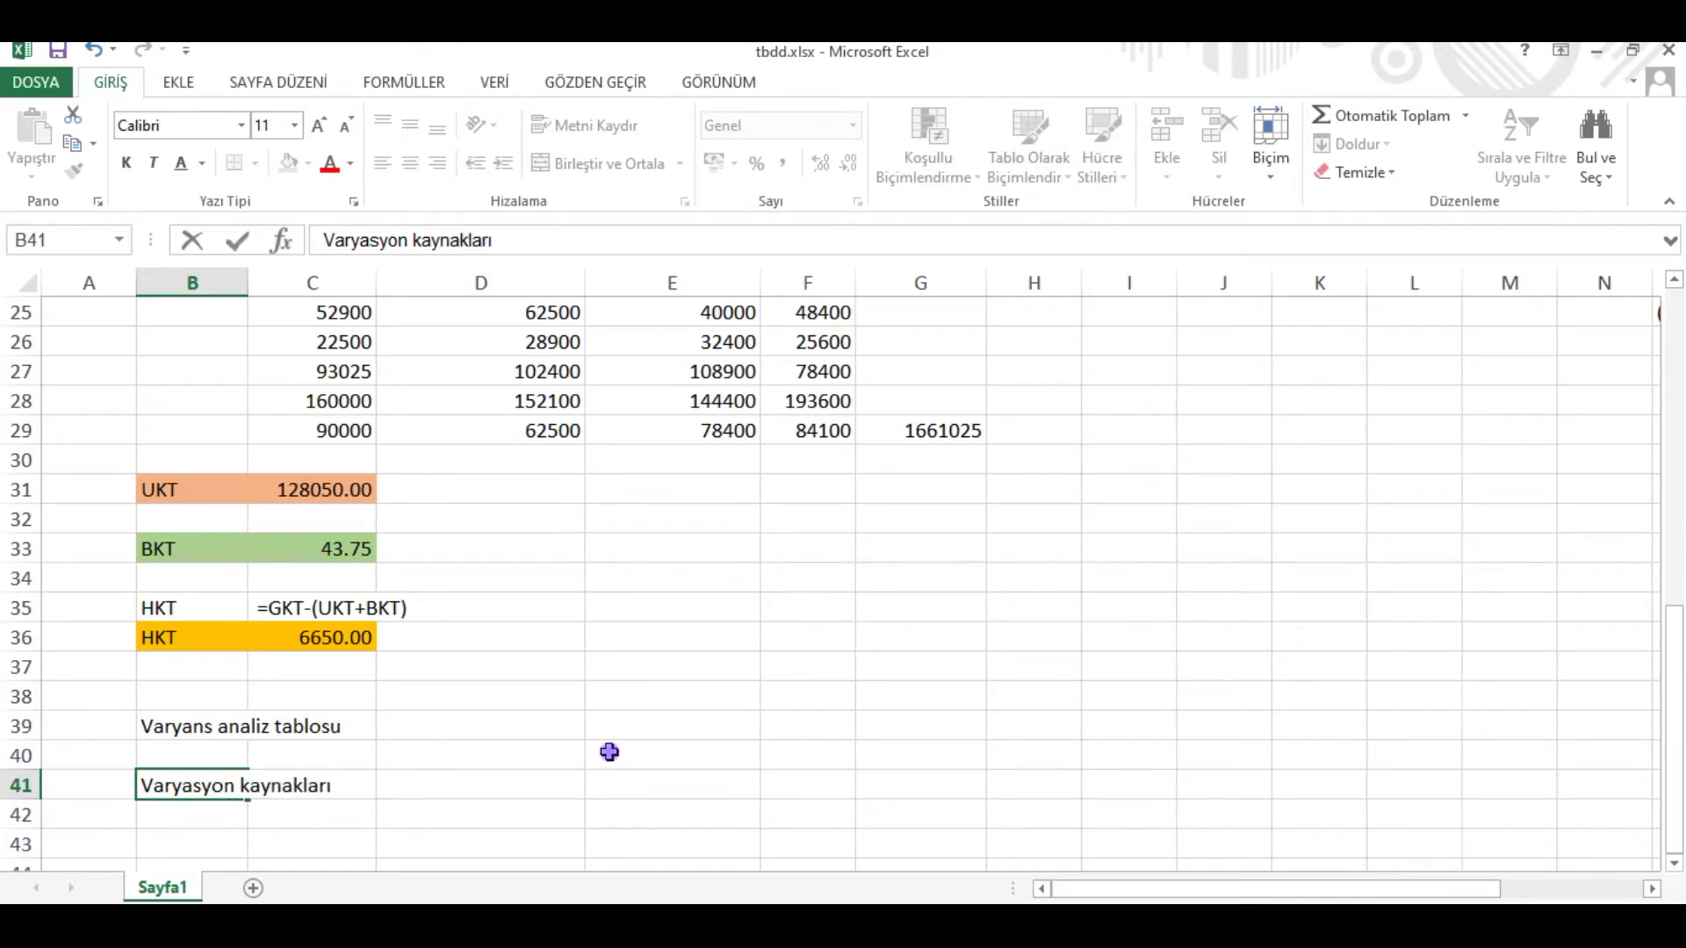
key("Return")
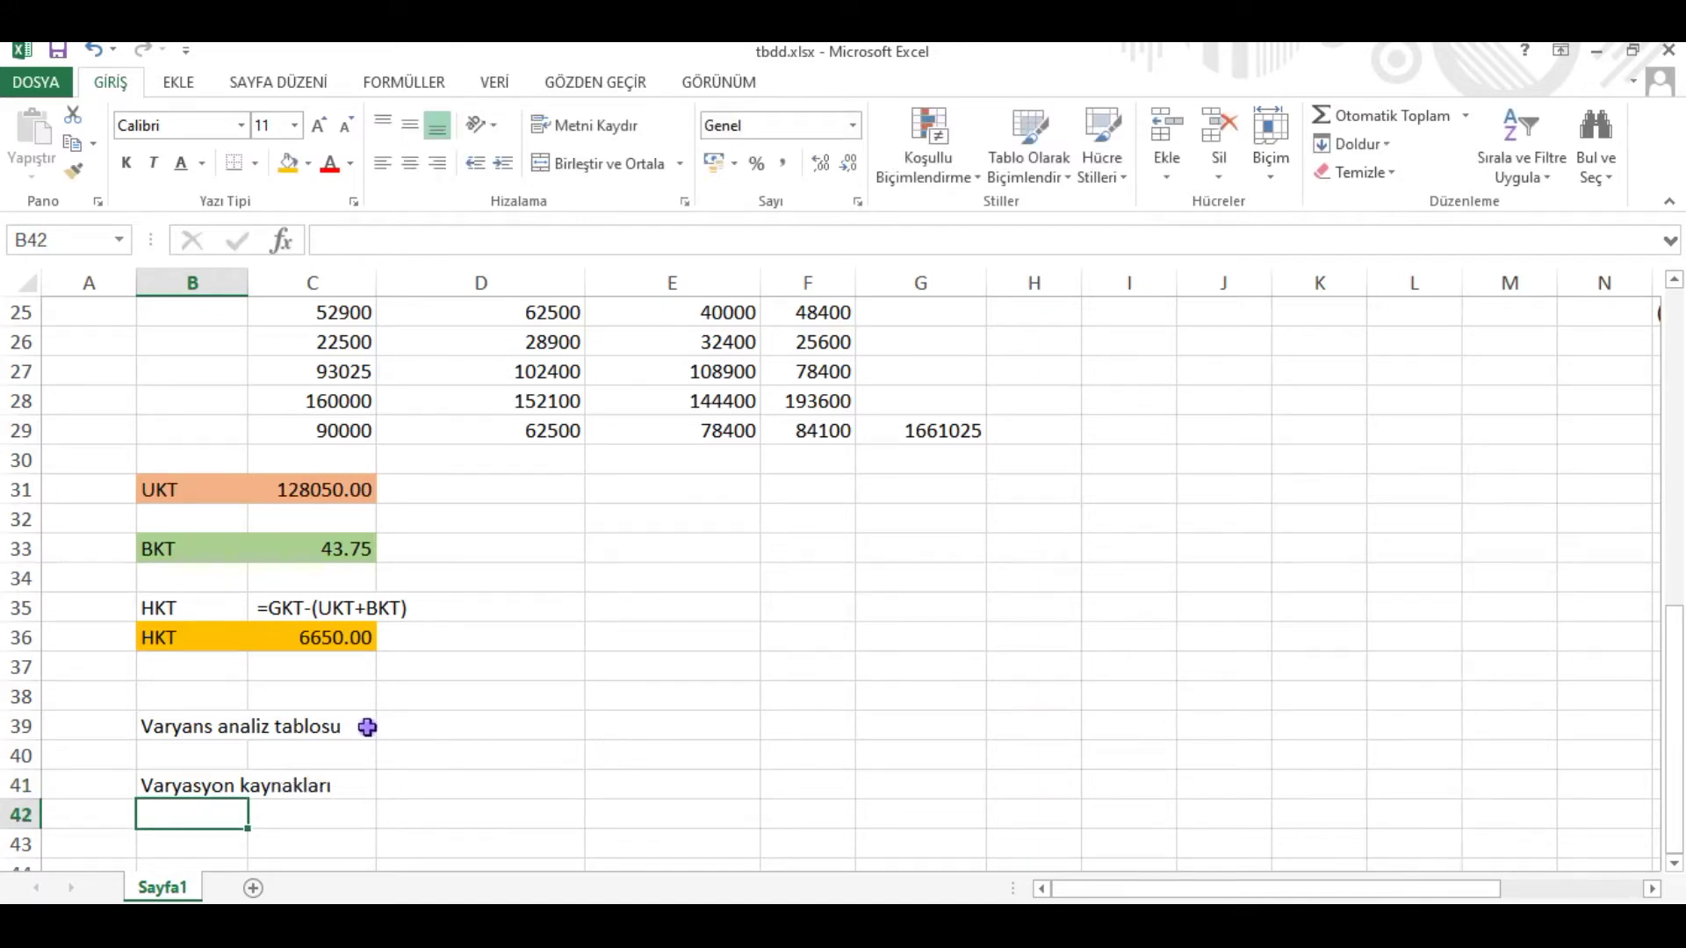
left_click(226, 790)
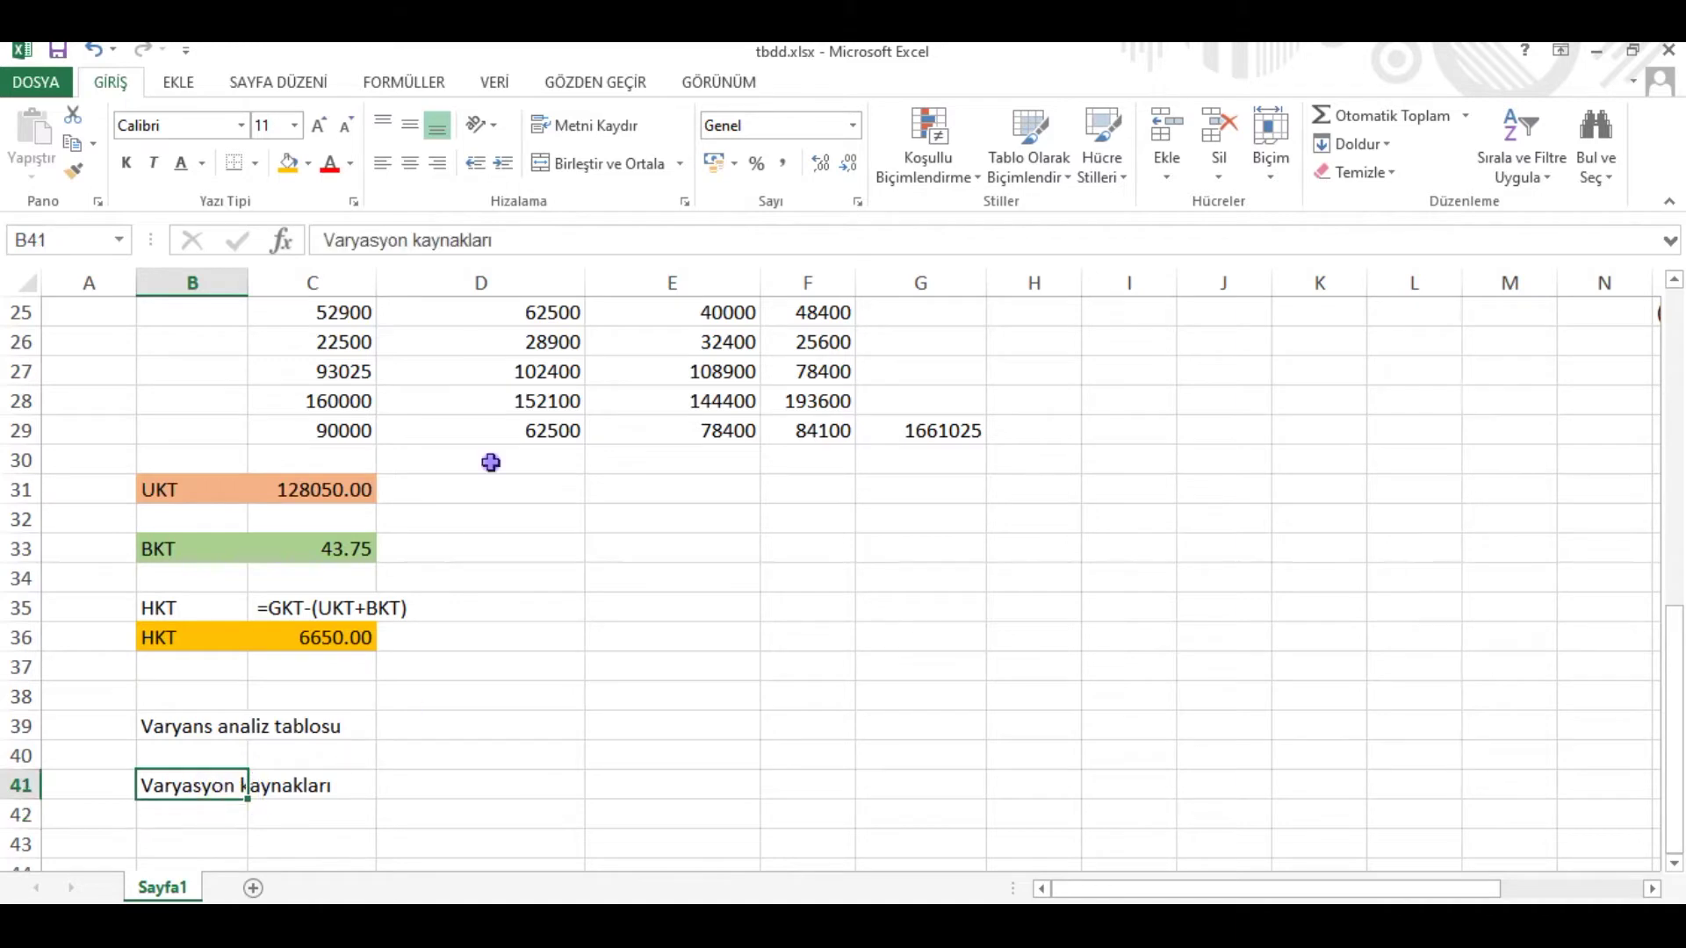
left_click(638, 127)
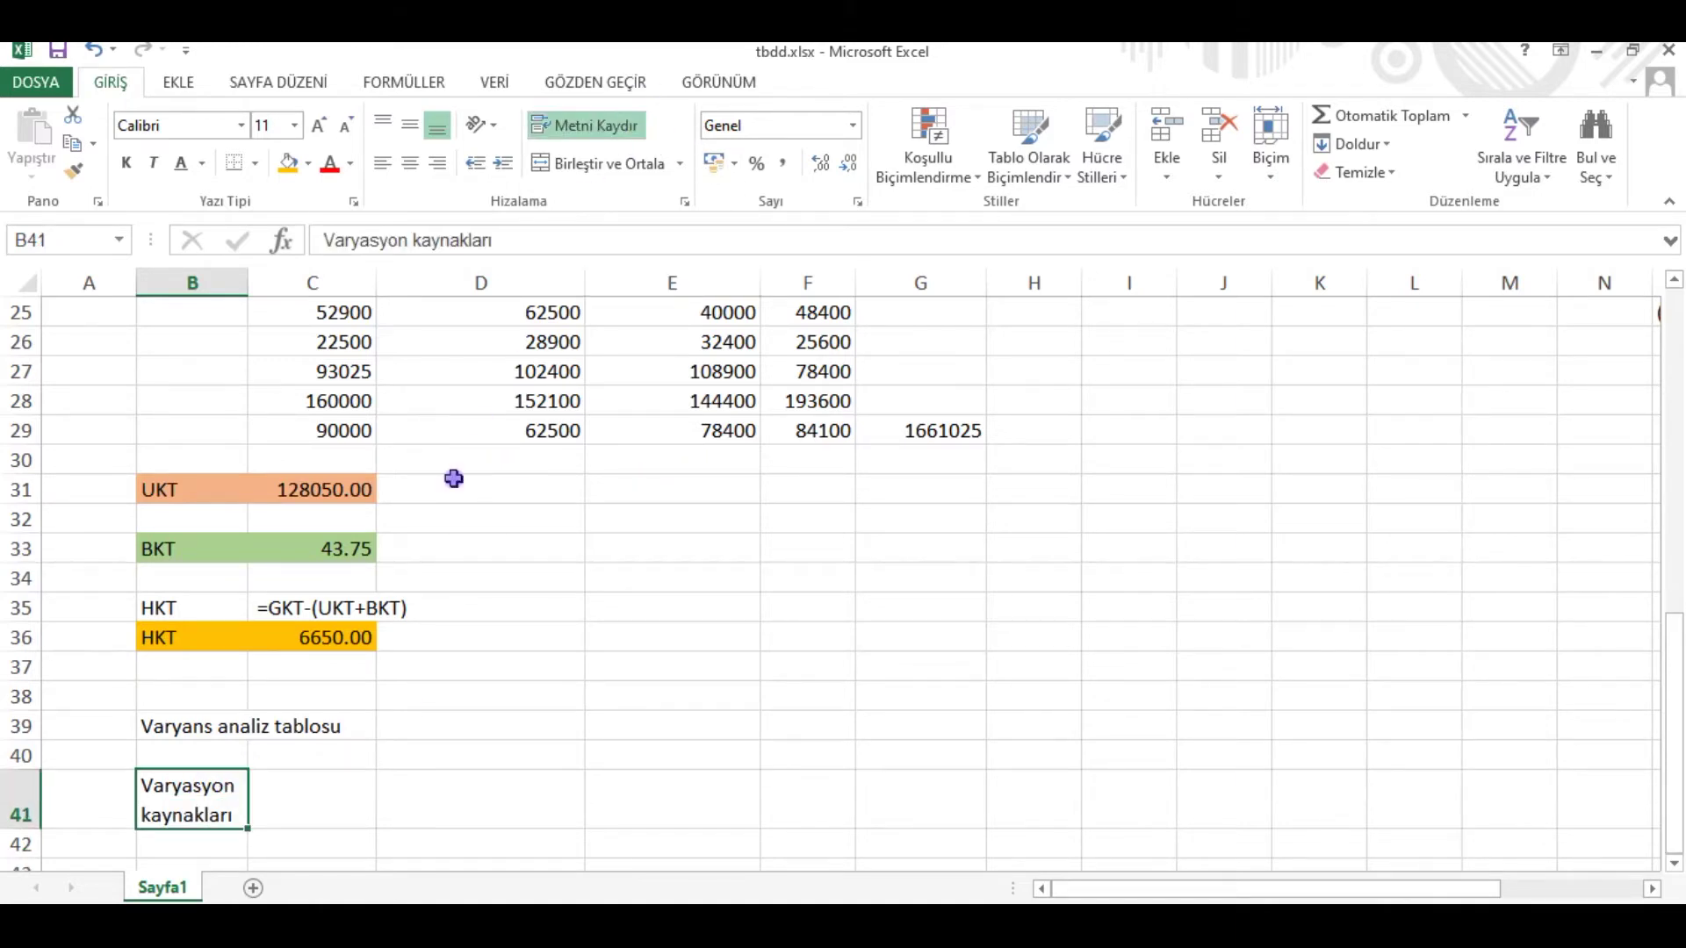
Step: Enter the row labels blok, uygulama, hata and genel in cells B42 to B45
left_click(235, 841)
scroll(324, 814, "down", 2)
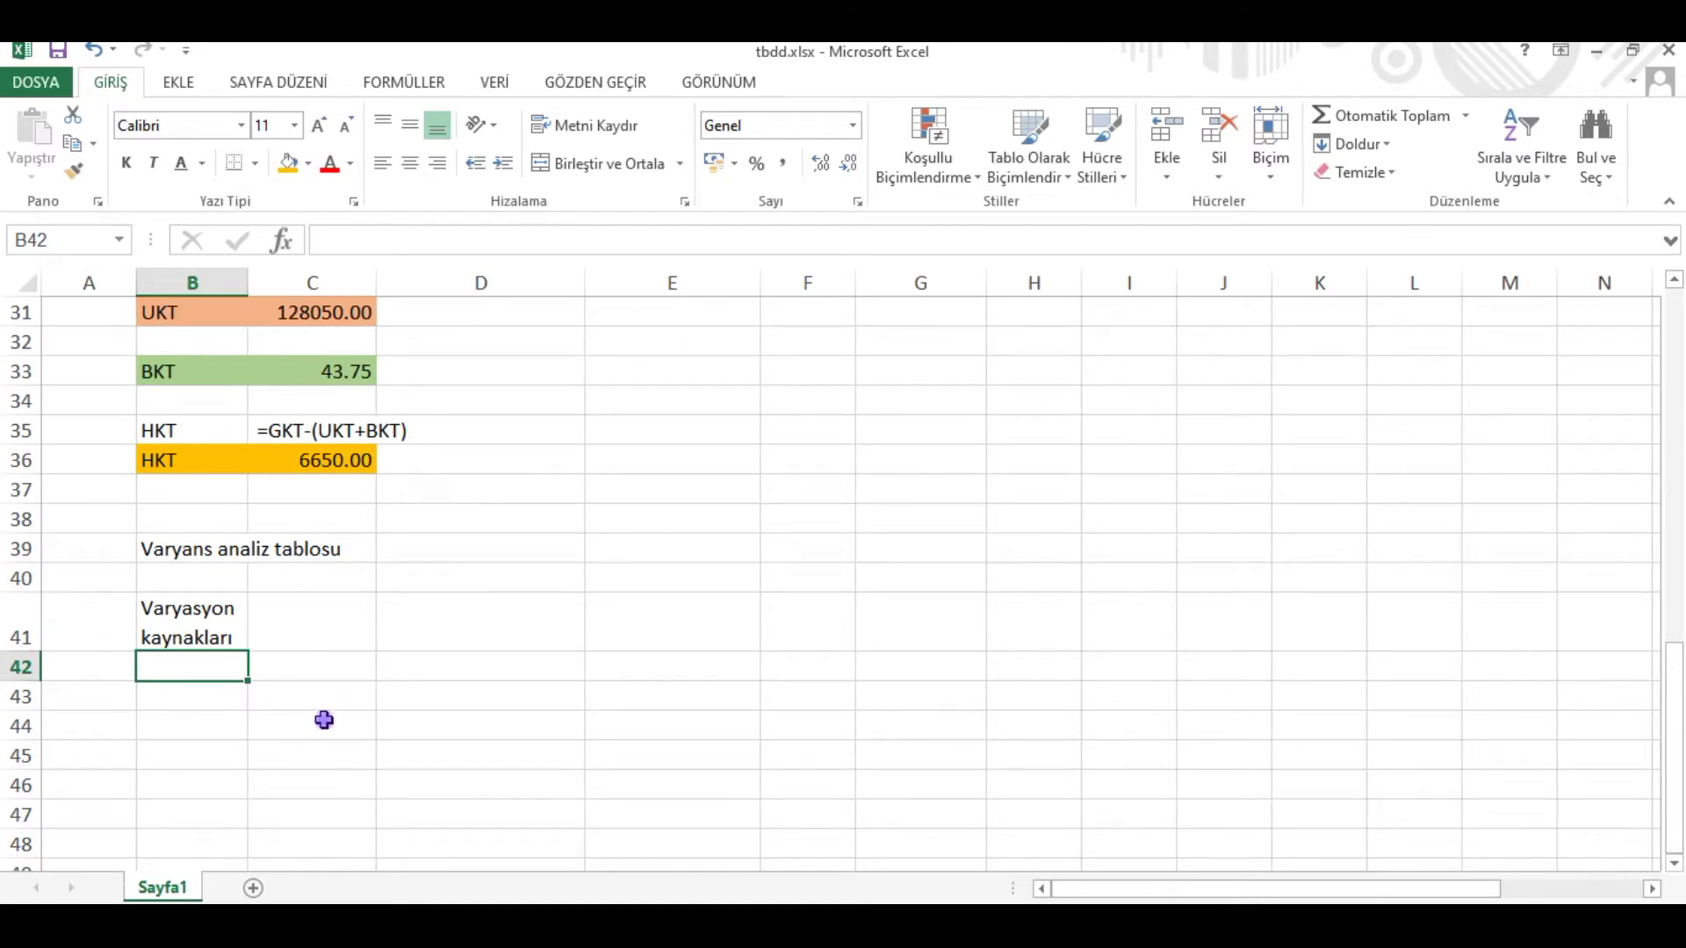
type("blok")
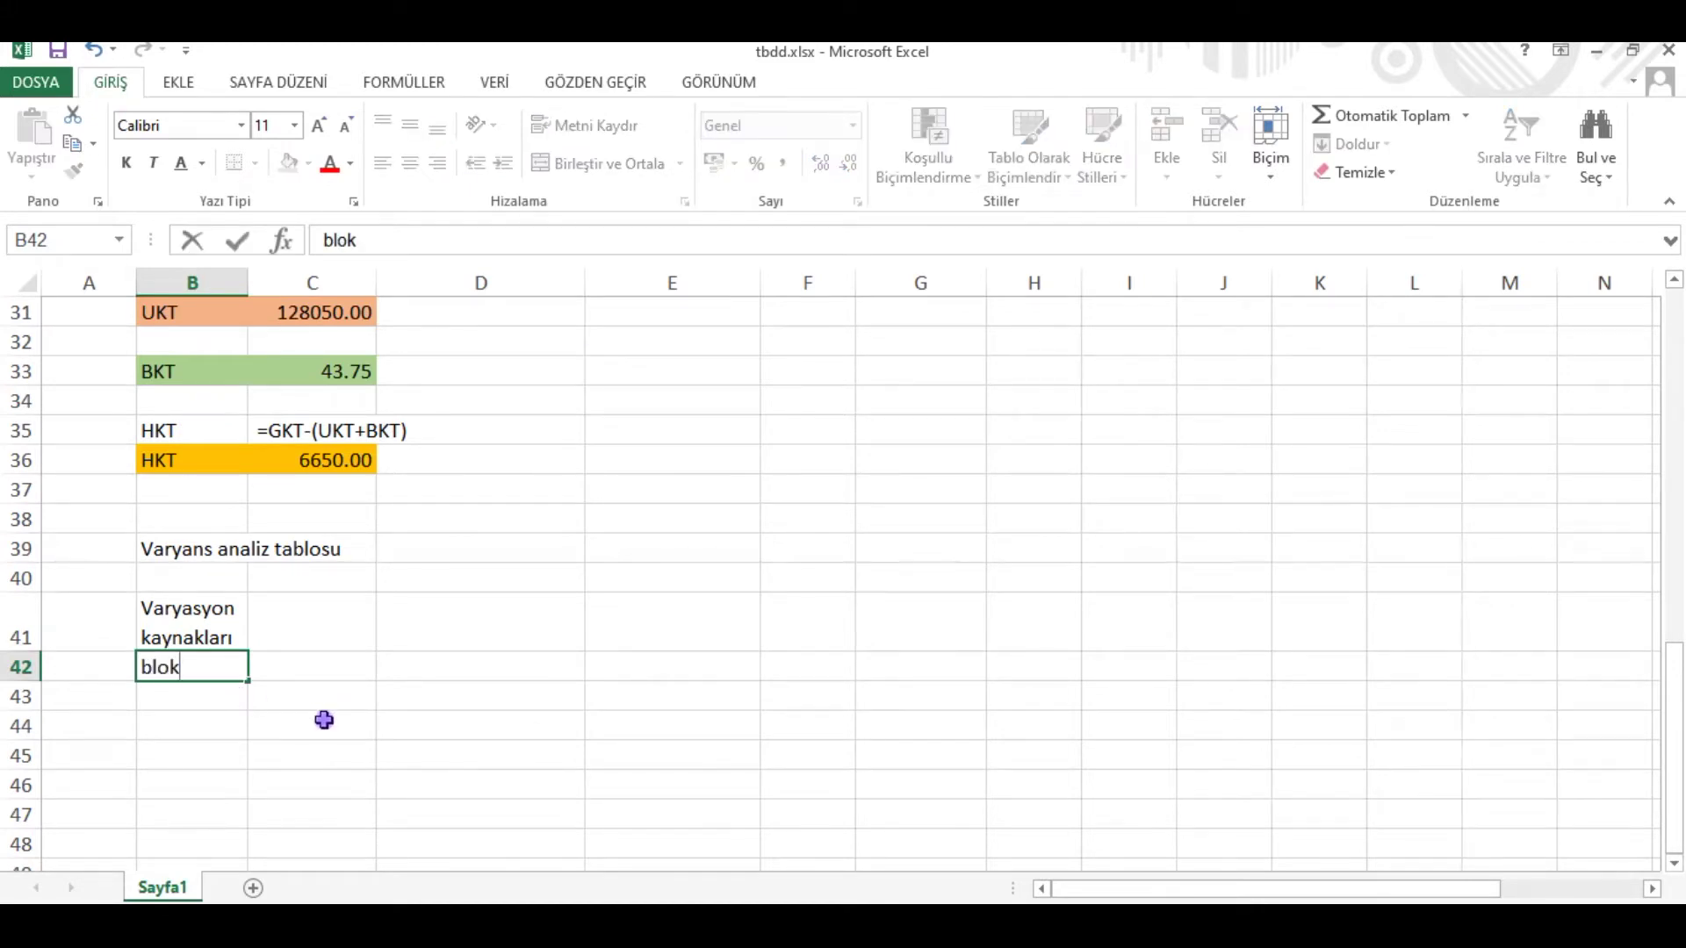
key("Return")
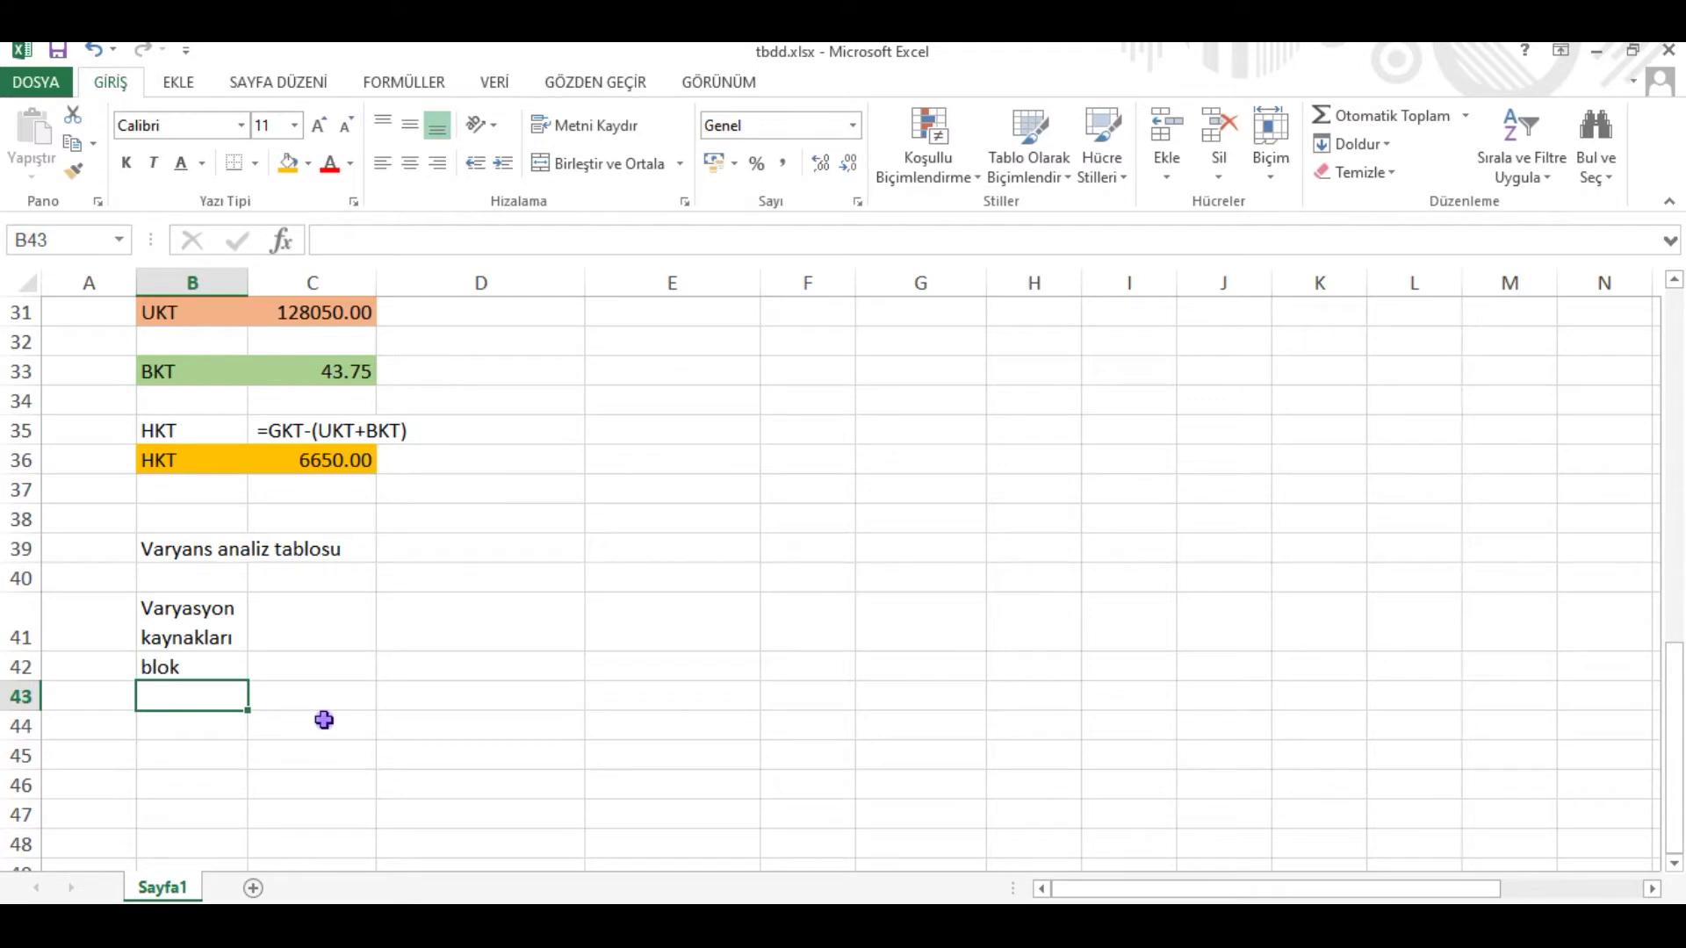
type("uygu")
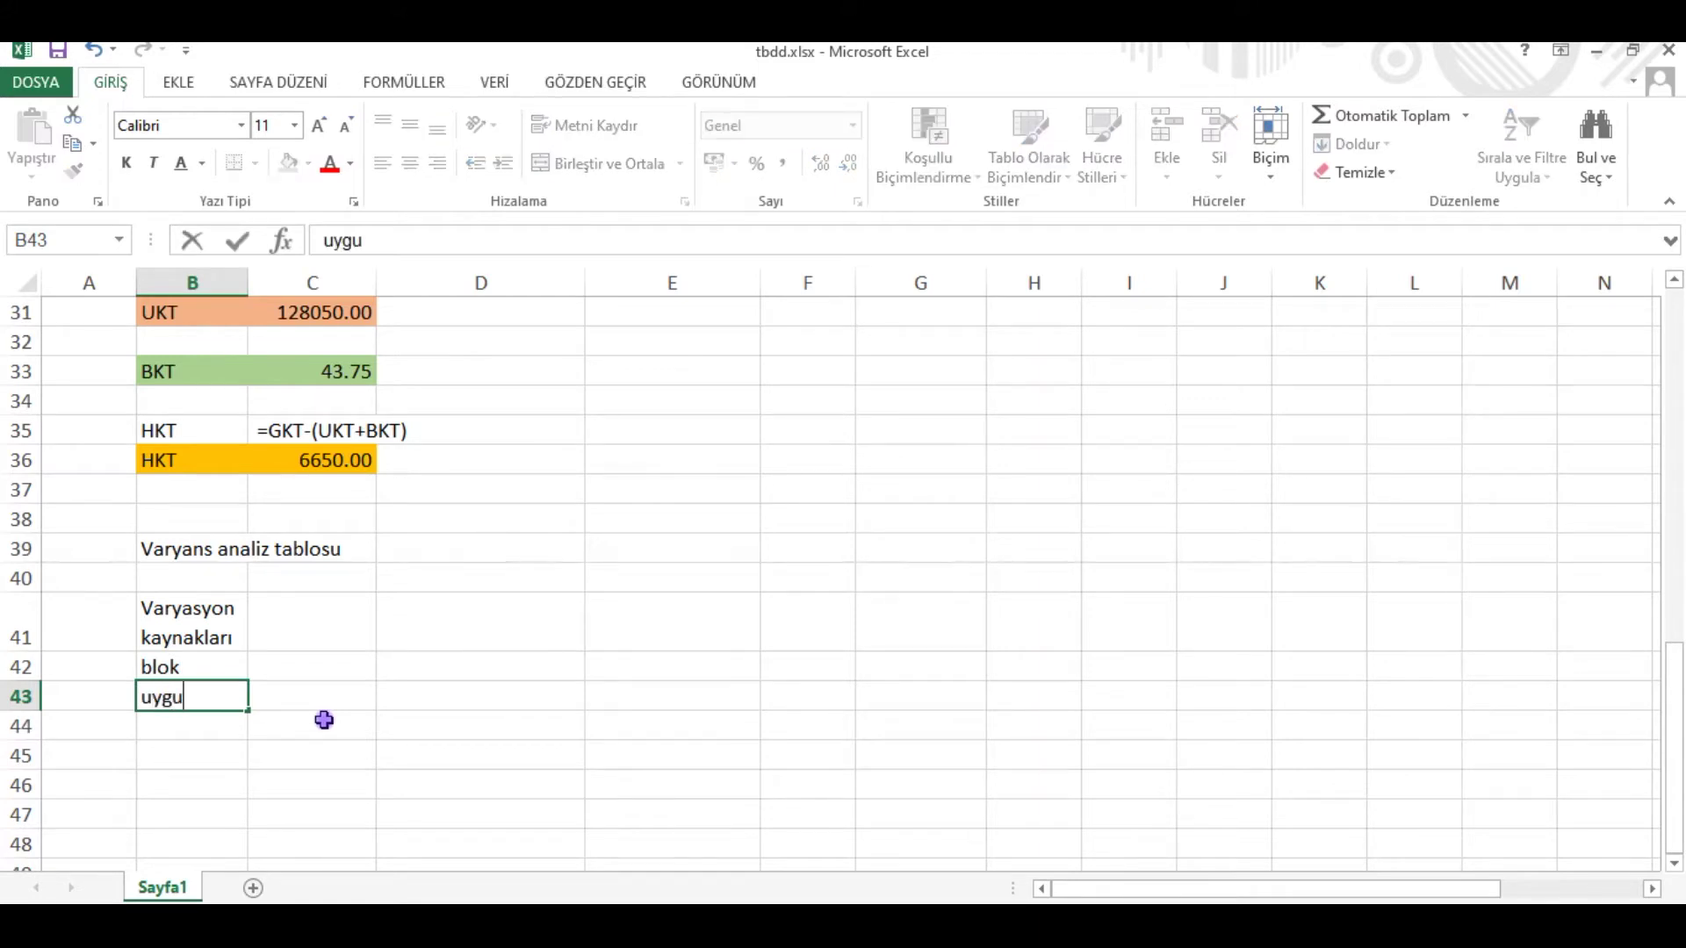
type("lama")
key("Return")
type("hata")
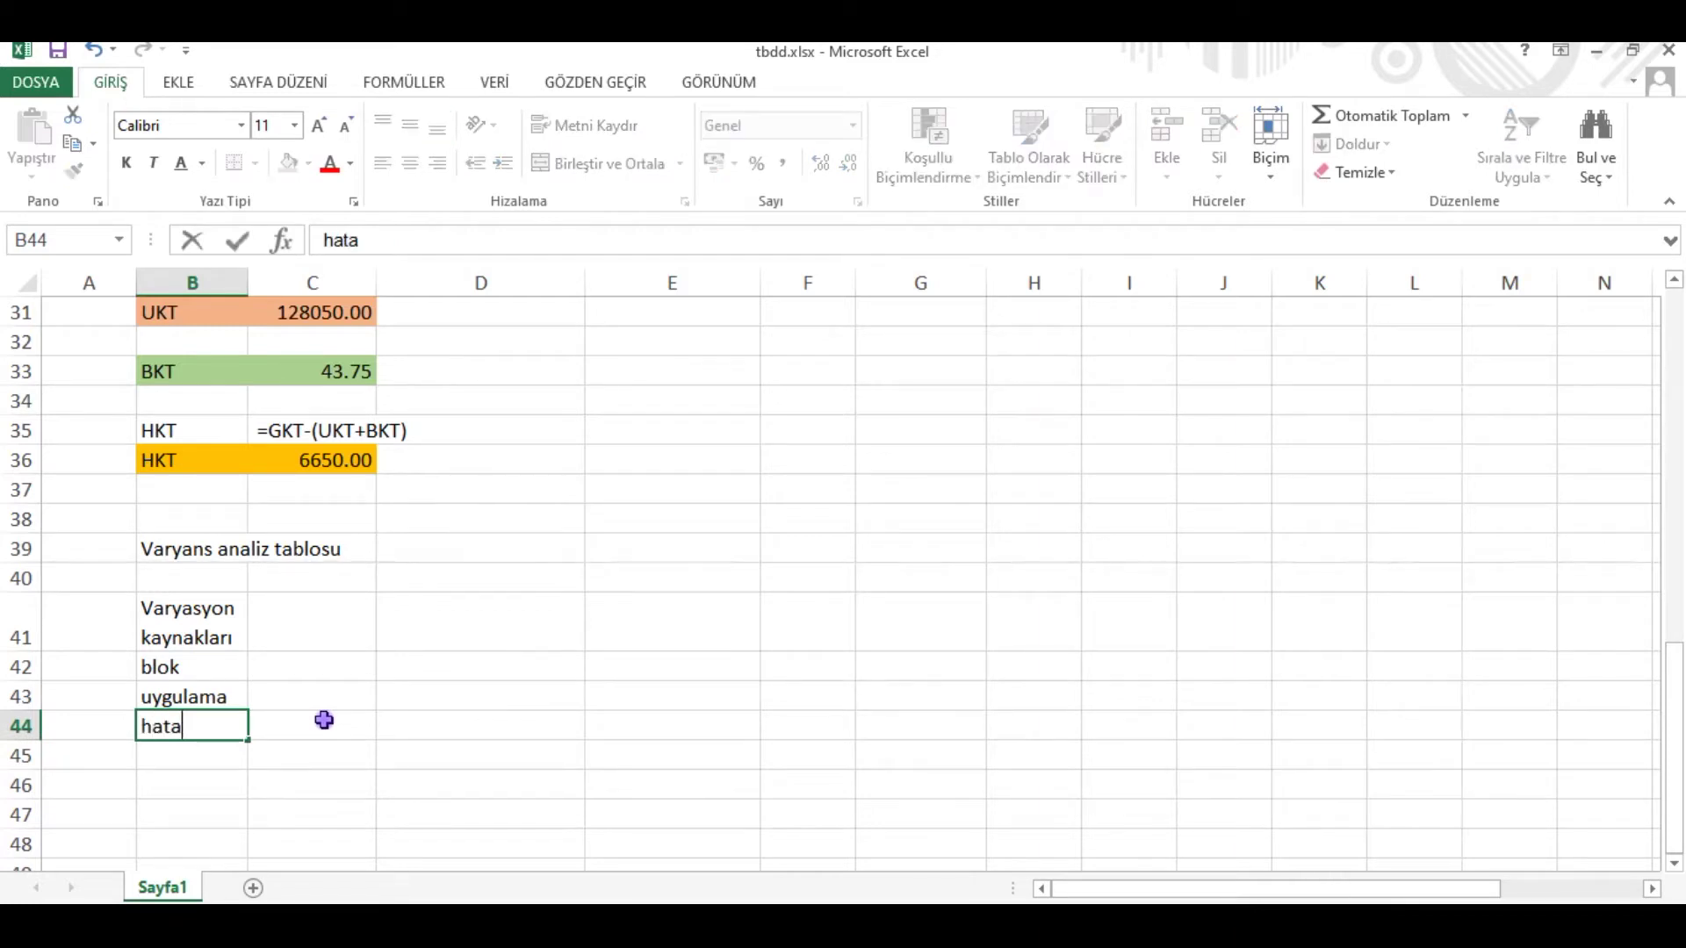
key("Return")
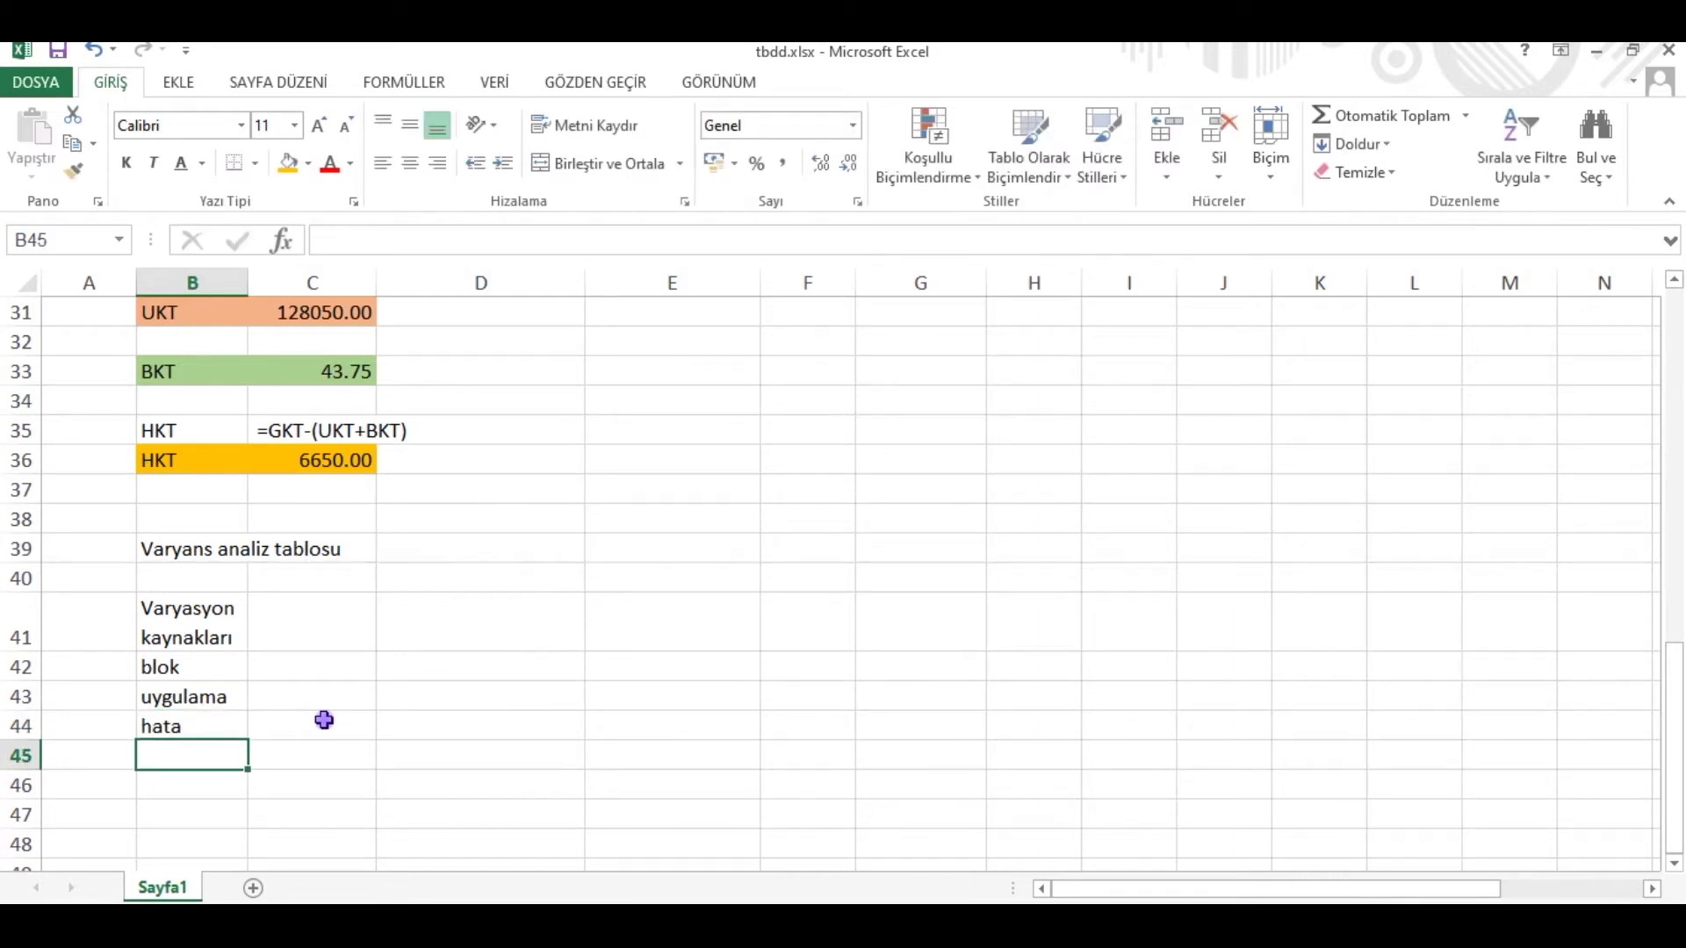
type("ge")
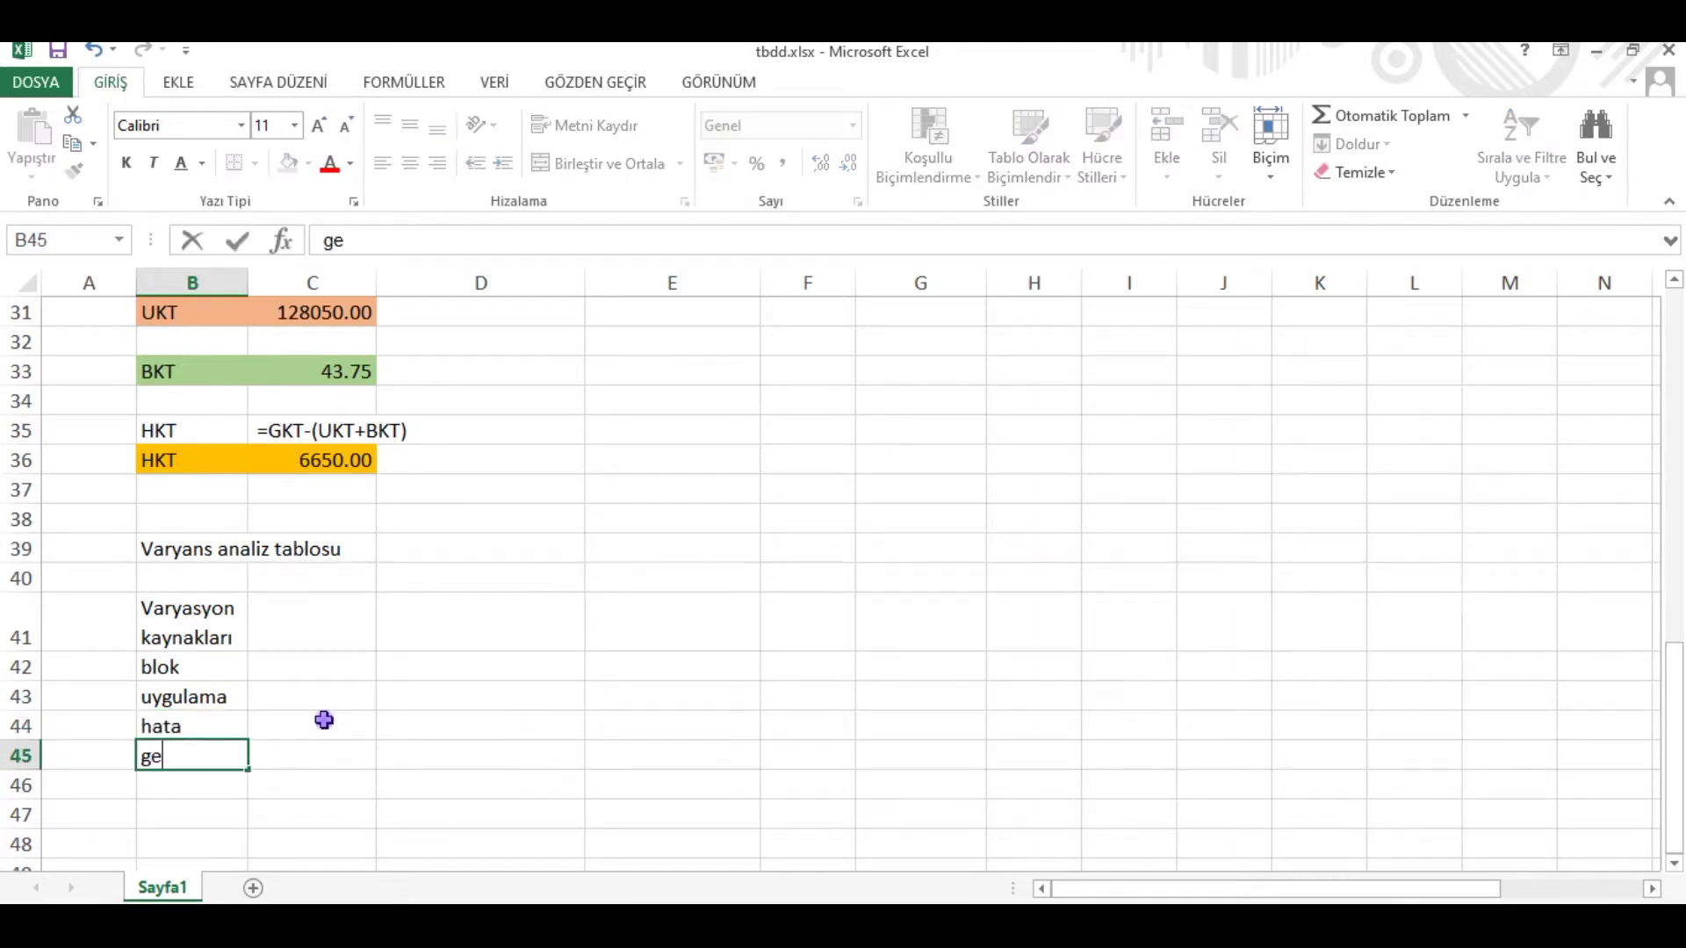
type("nel")
left_click(331, 669)
left_click(342, 621)
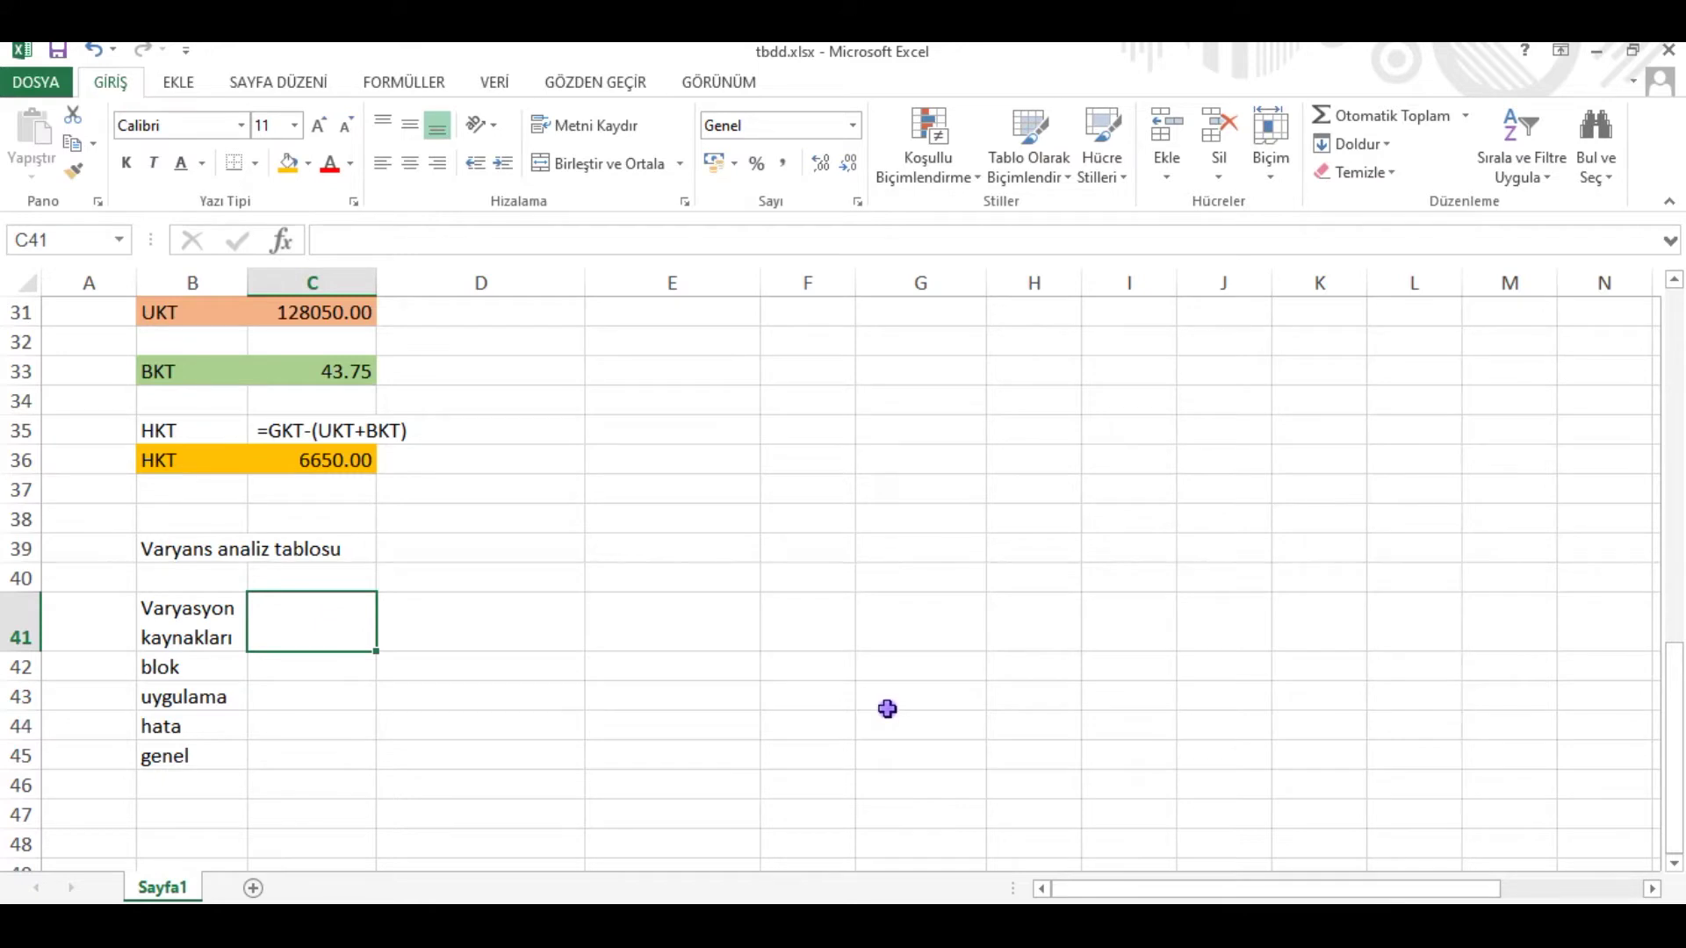
left_click(550, 613)
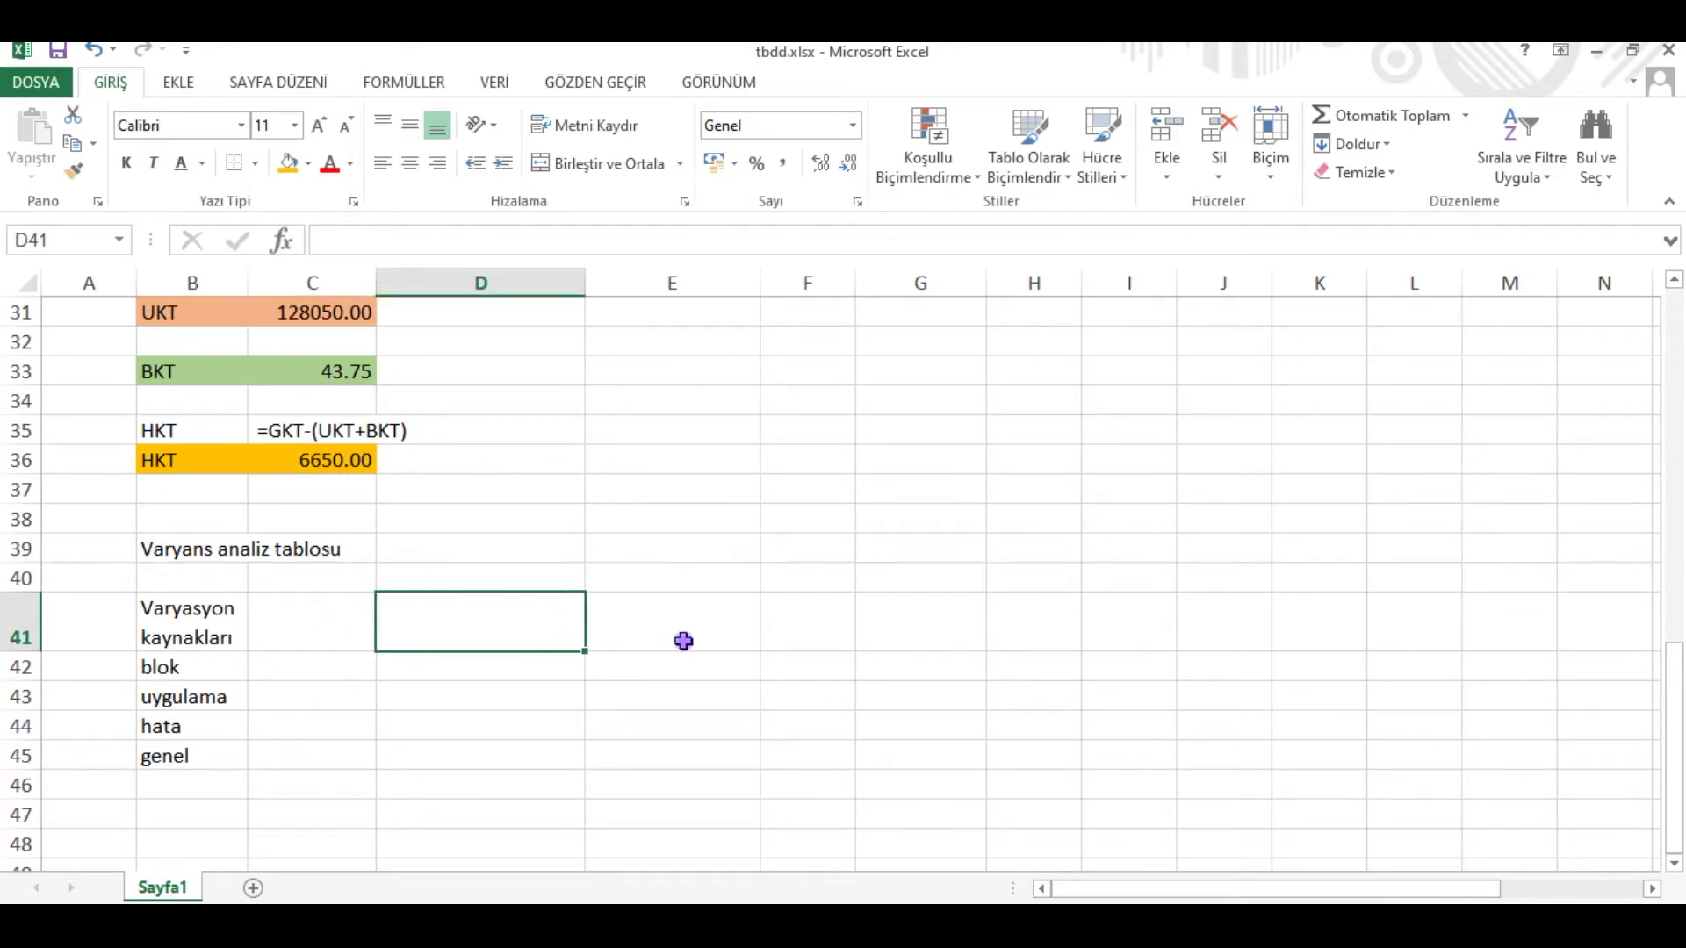
Step: Enter the column headers Sd in C41, KT in D41 and KO in E41 of the variance analysis table
type("KT")
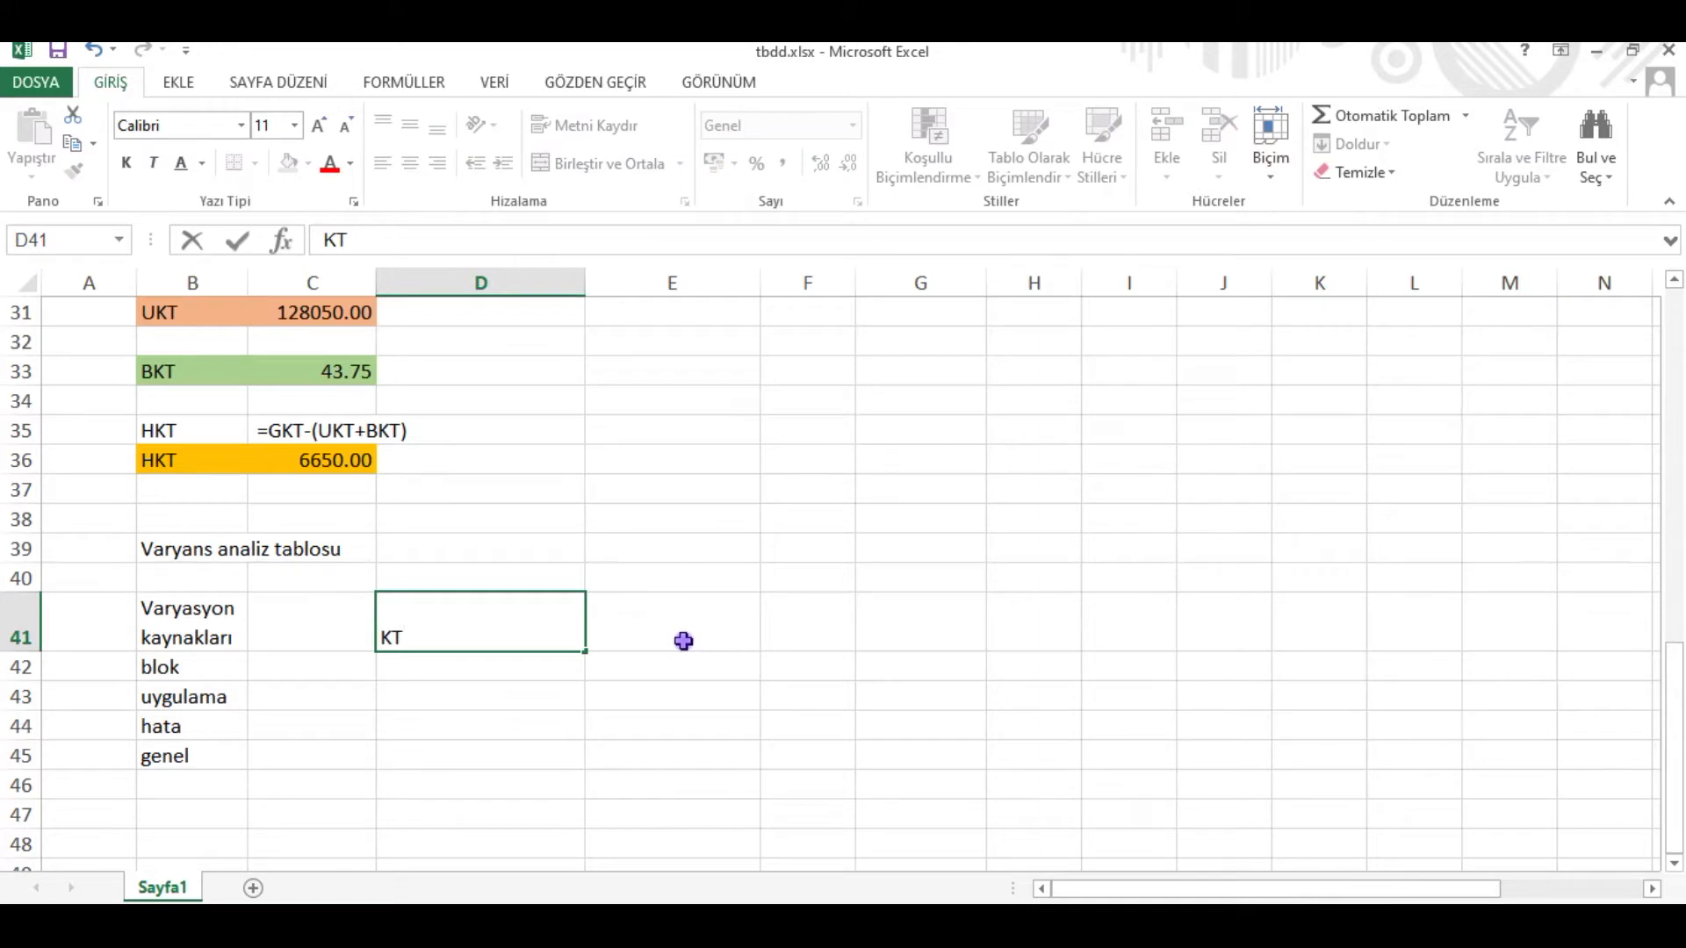
left_click(684, 641)
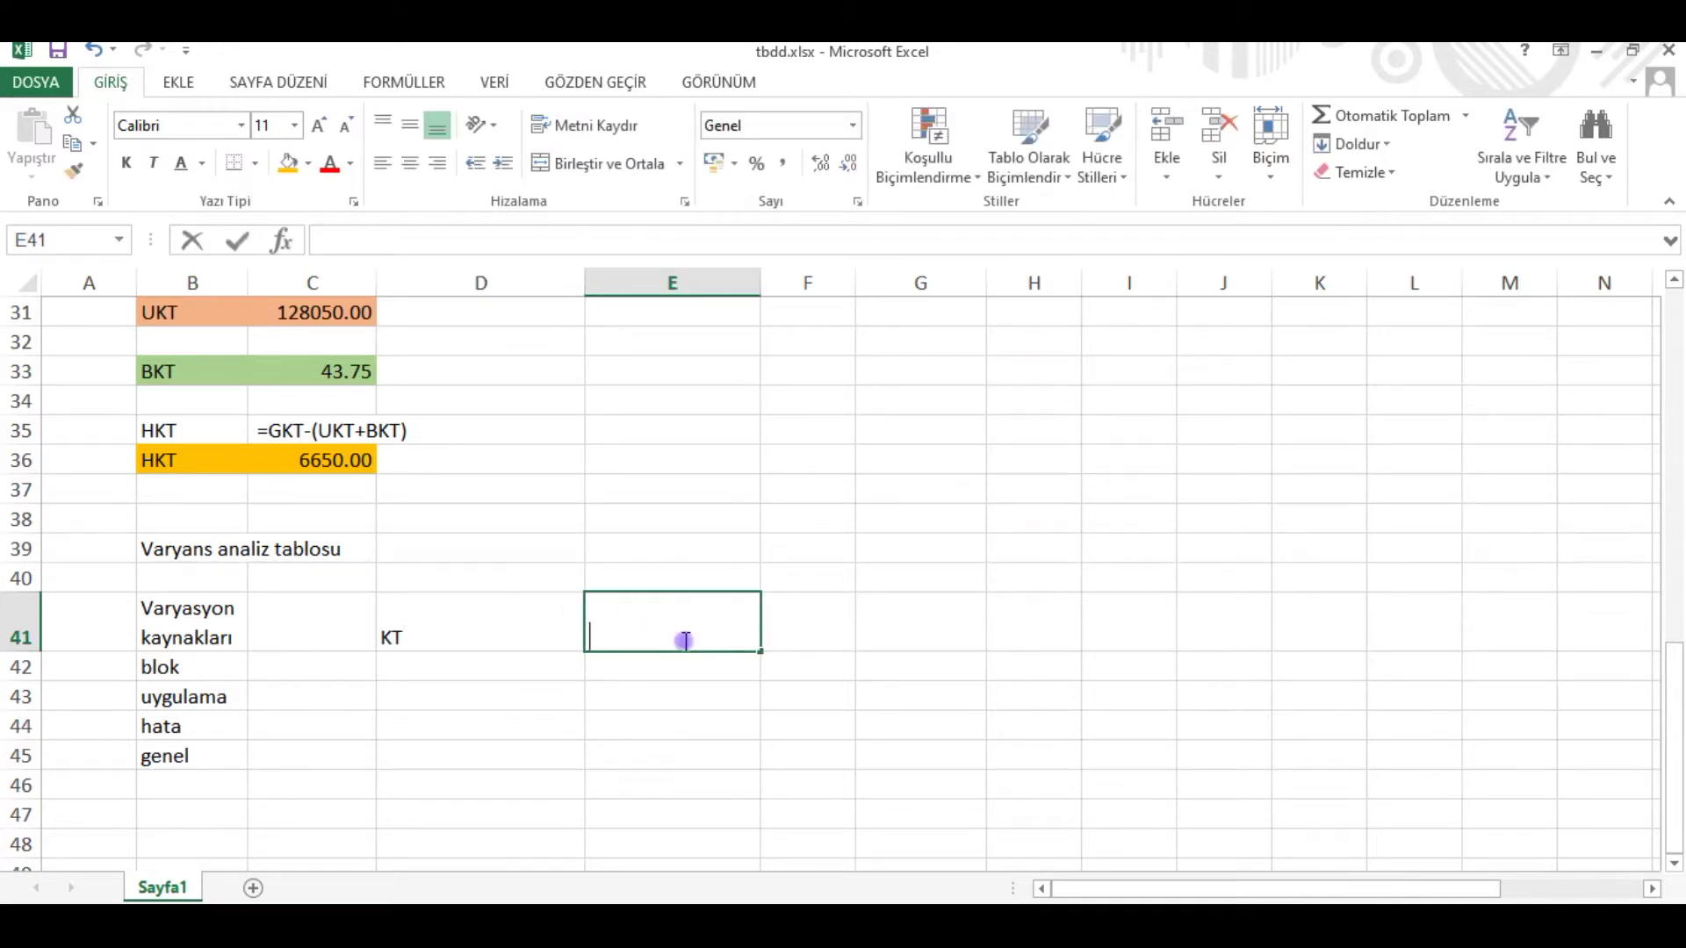
type("KT")
key("BackSpace")
type("O")
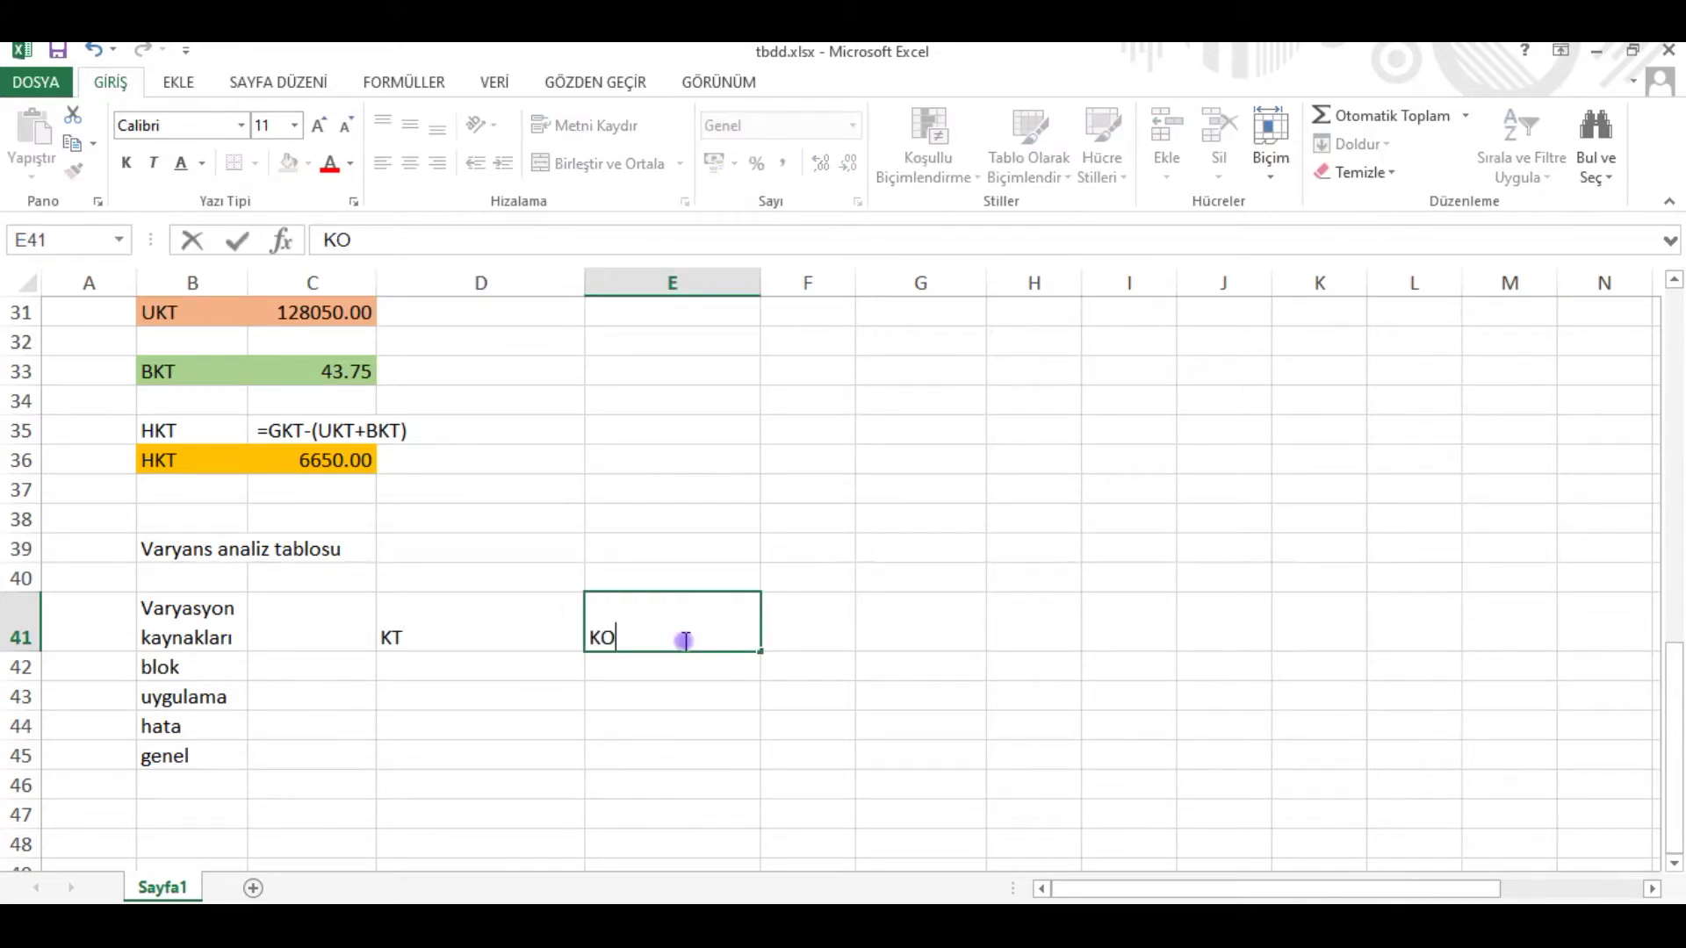
left_click(364, 639)
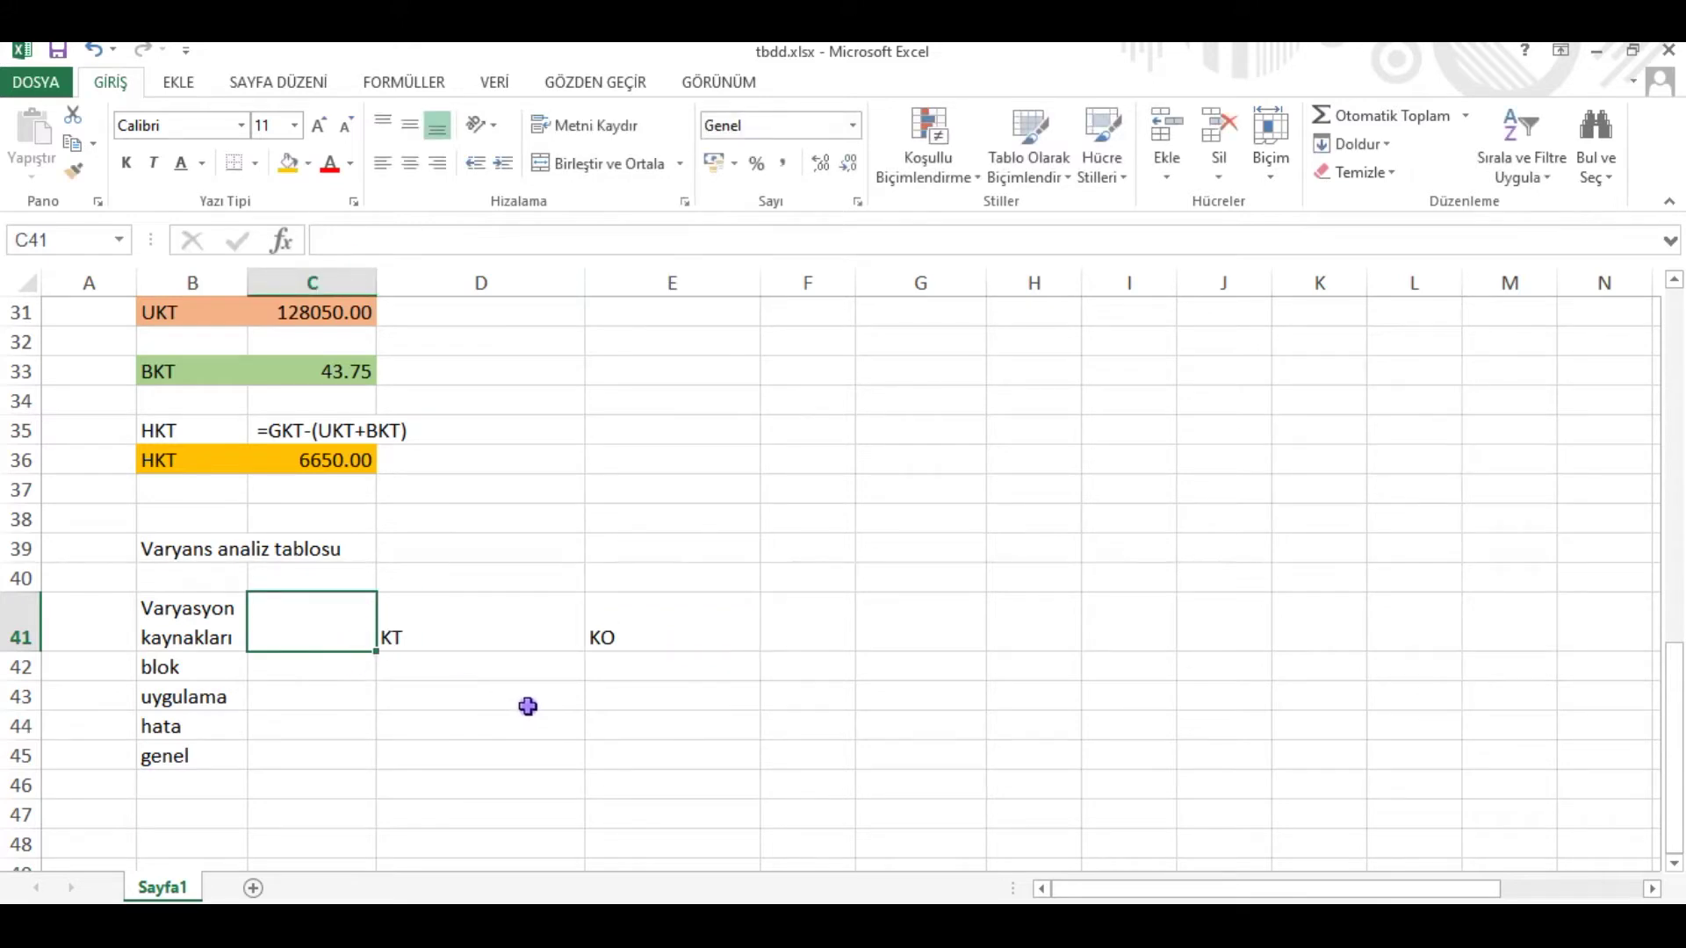
type("Sd")
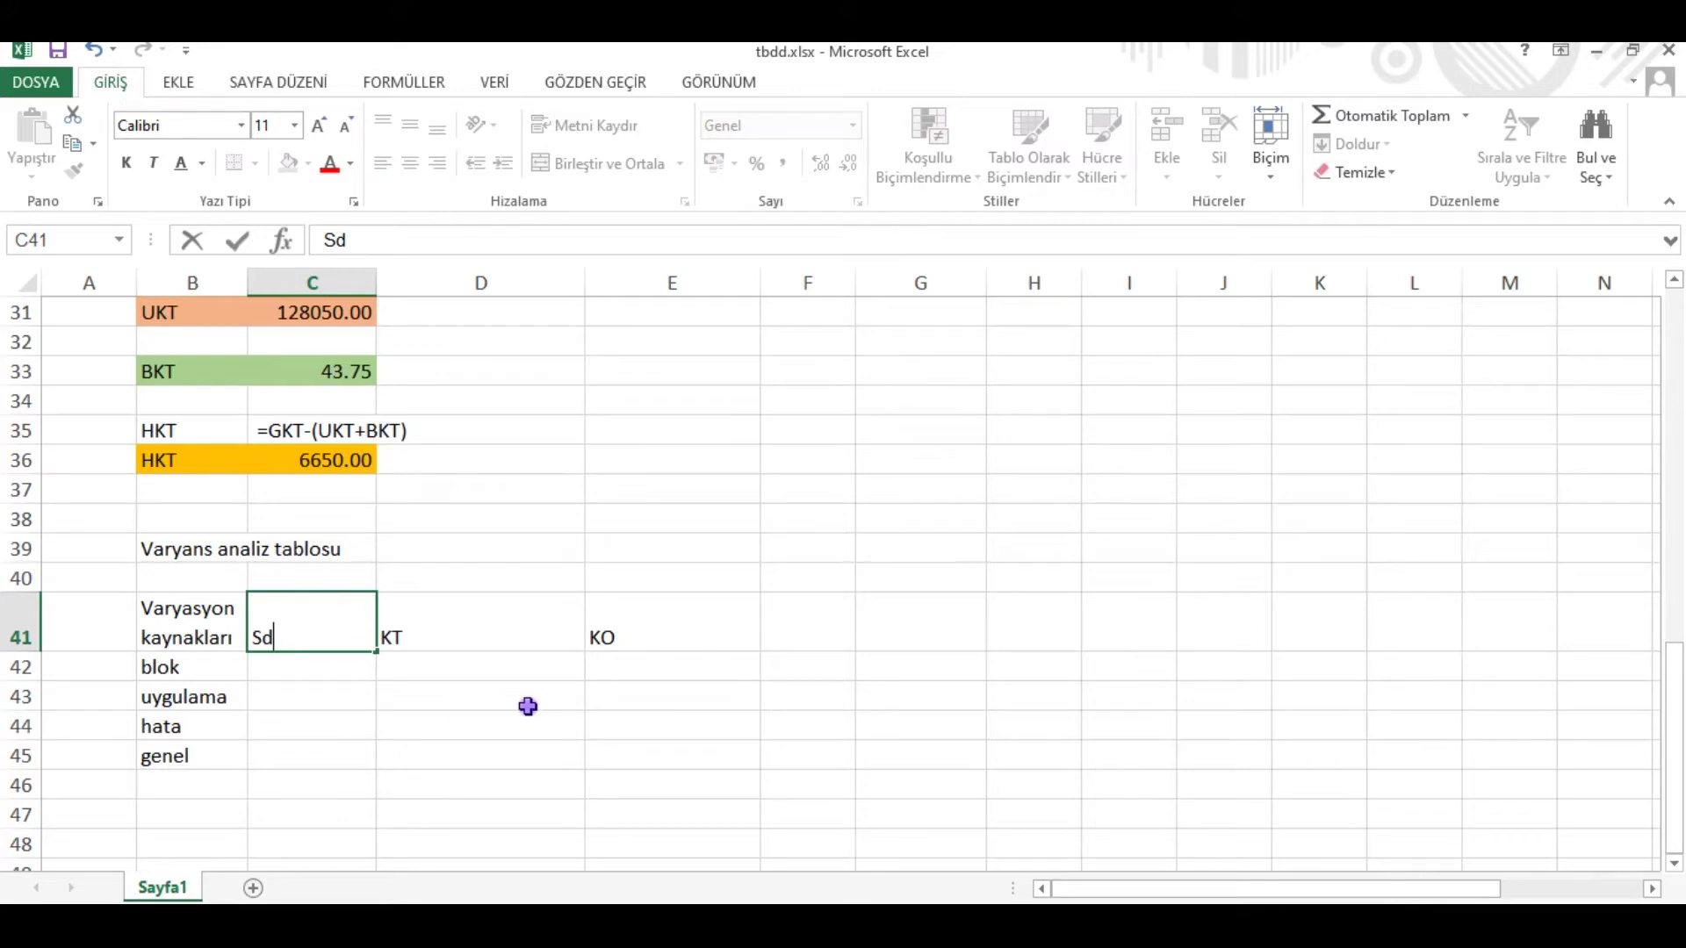
key("Return")
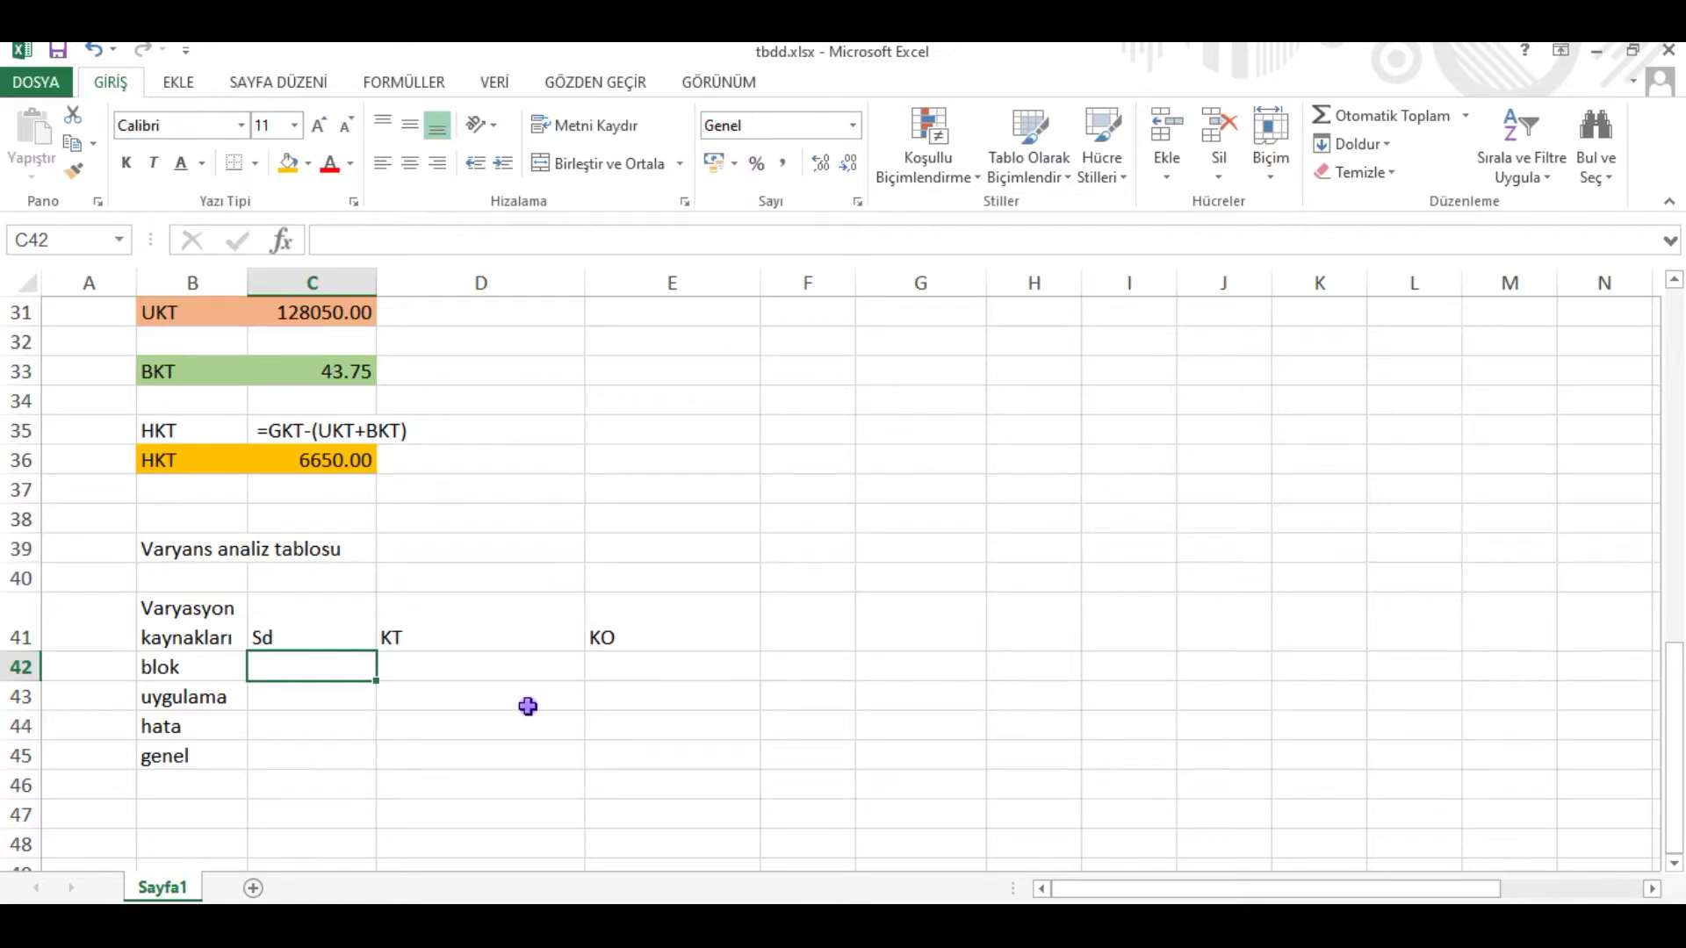
Step: Enter the degrees of freedom 3 for blok in C42 and 4 for uygulama in C43
type("3")
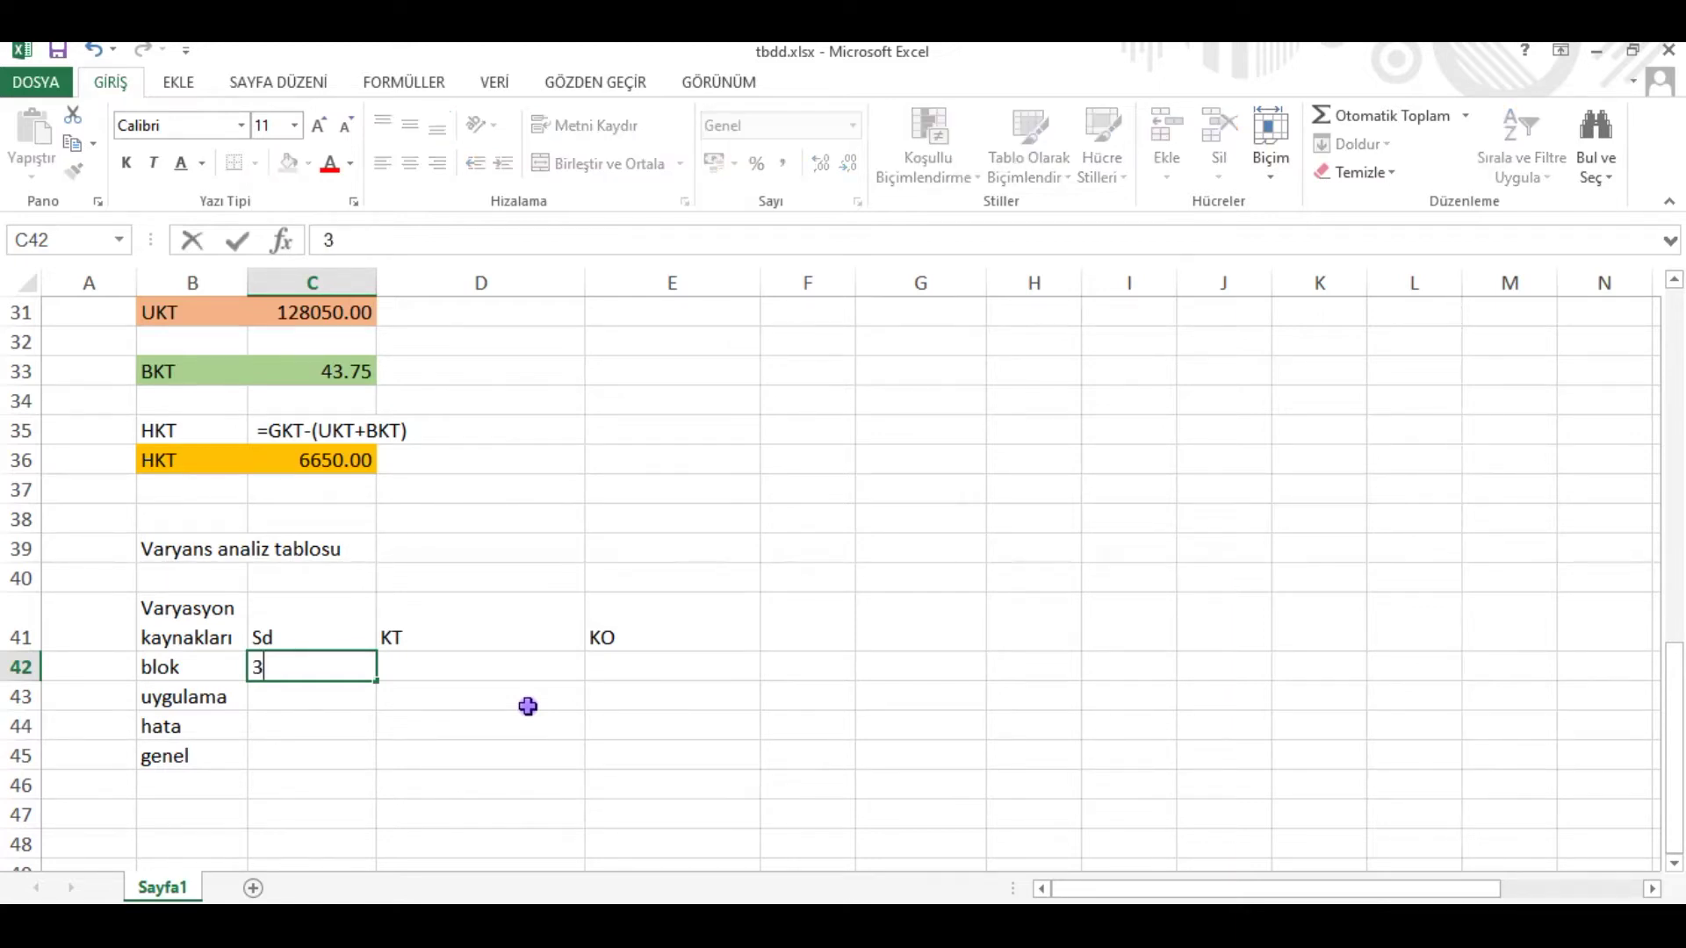
key("Return")
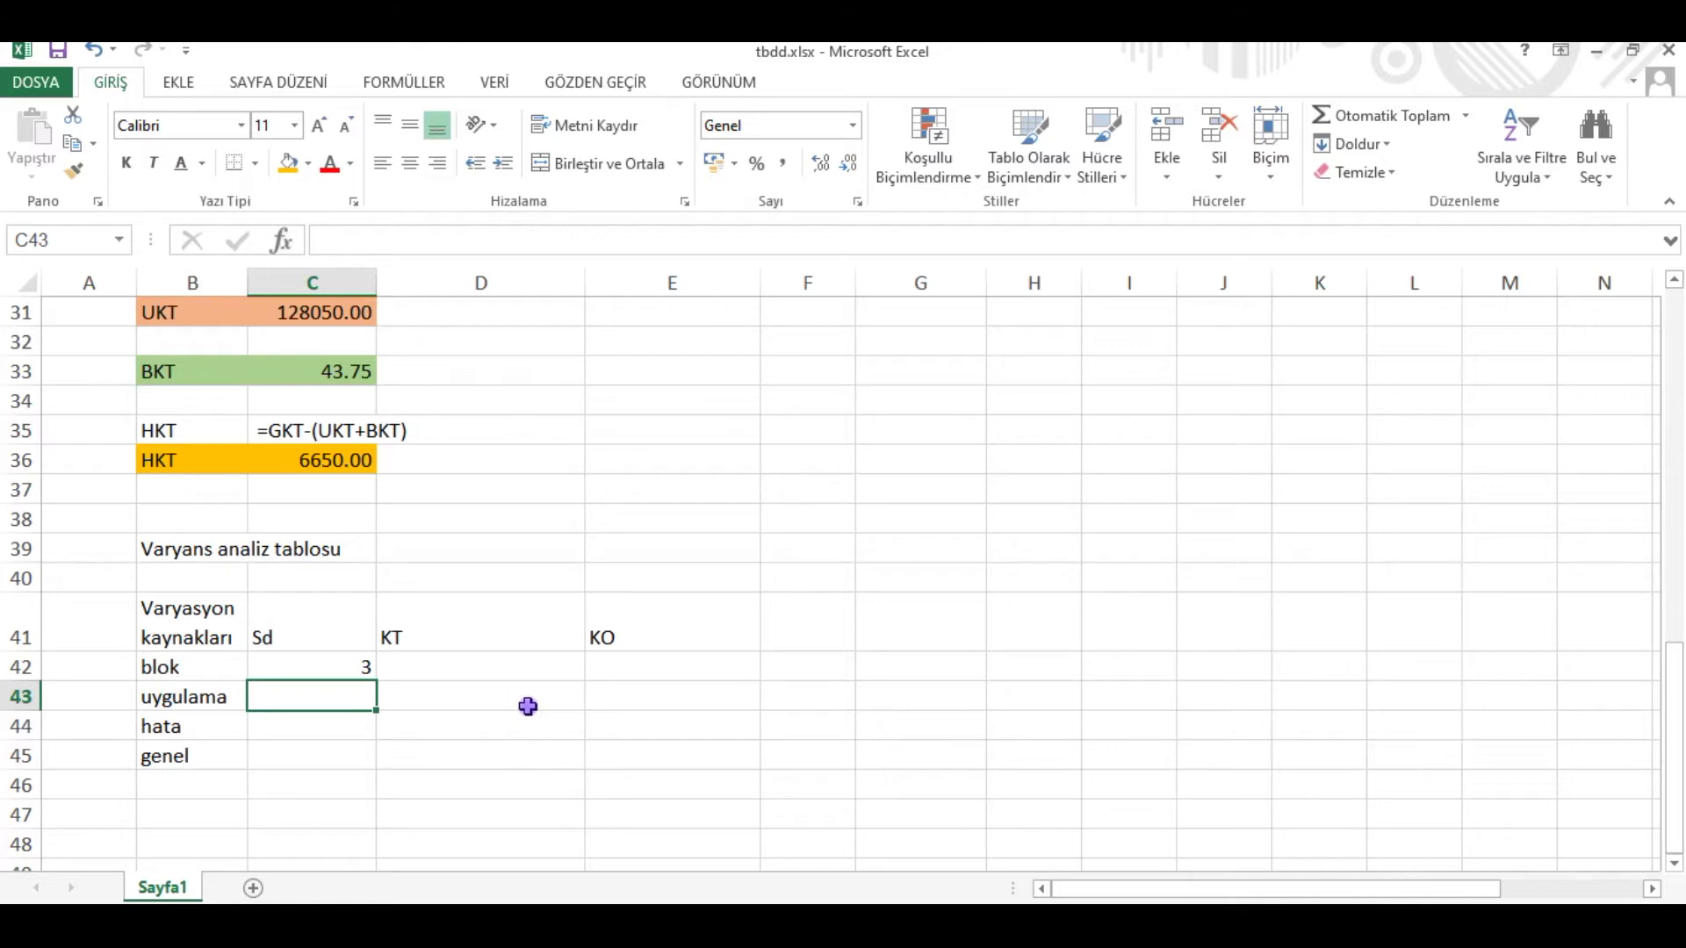
type("4")
key("Return")
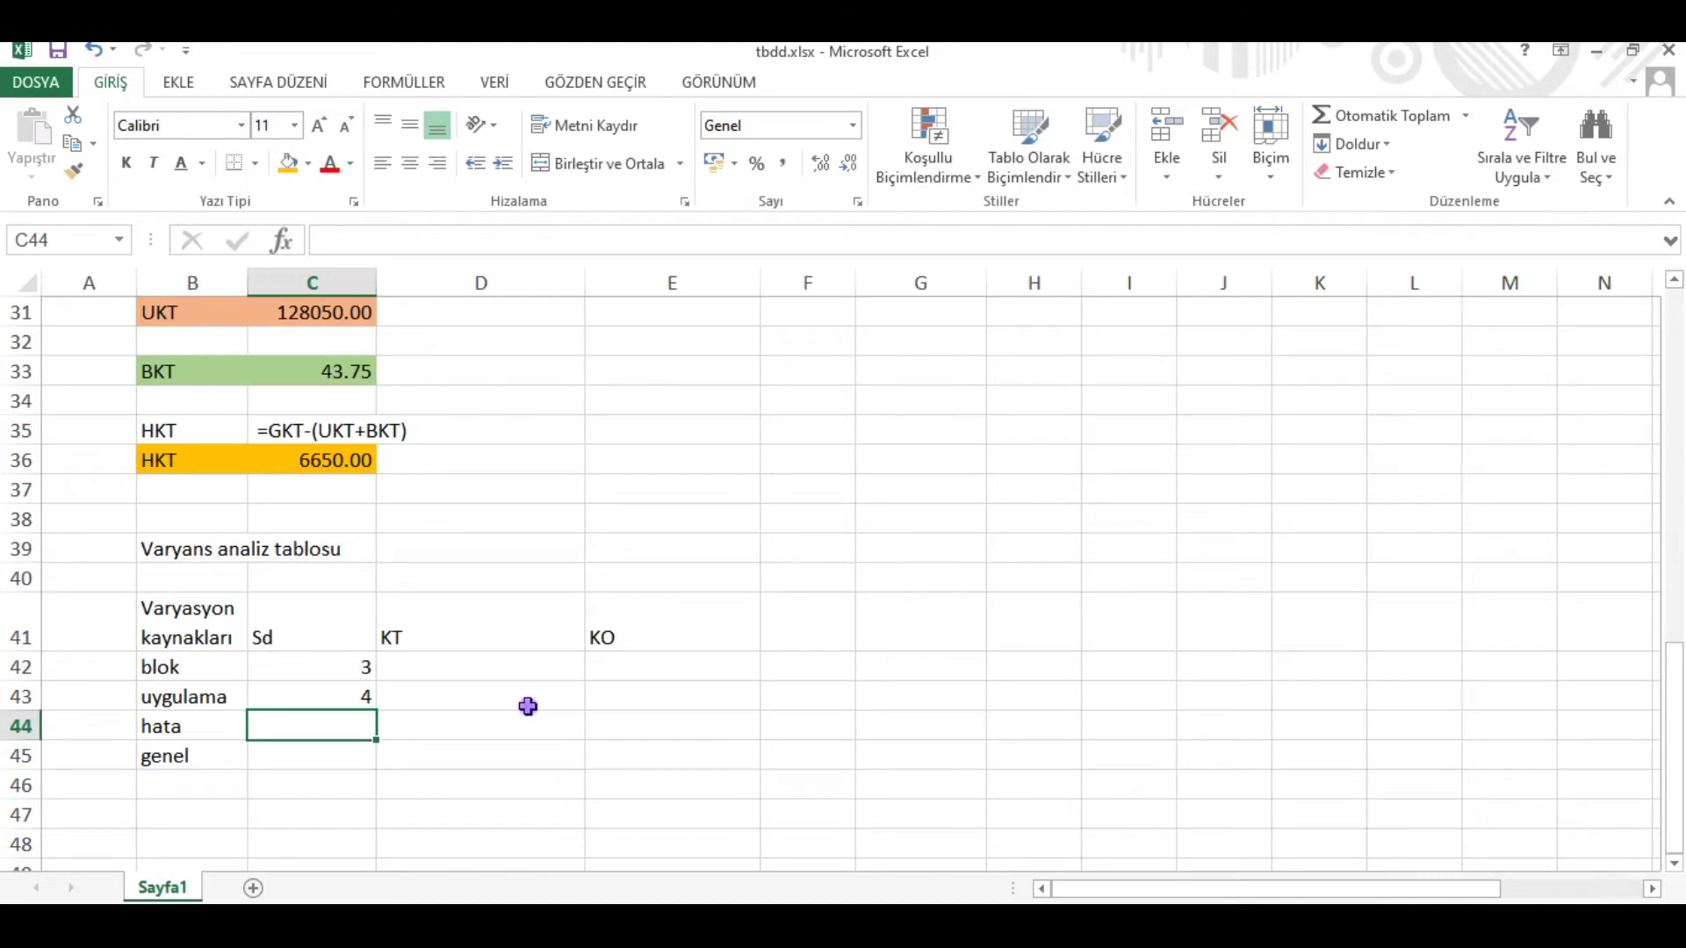
Step: Enter 19 as the degrees of freedom for genel in cell C45
key("Return")
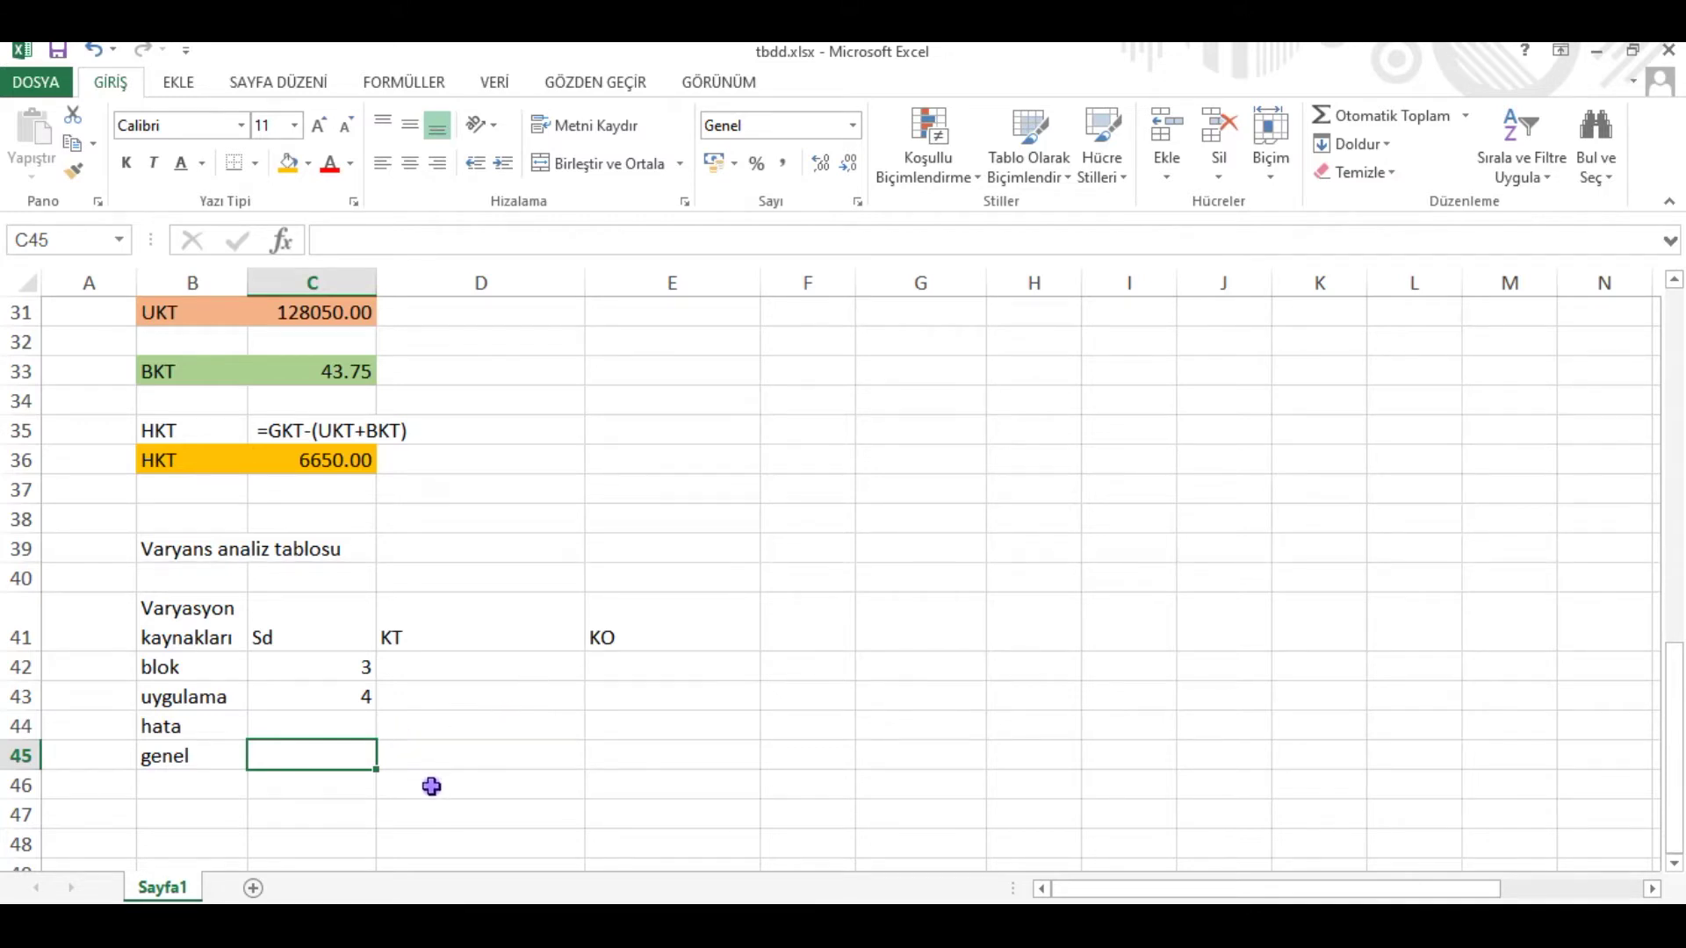
type("5")
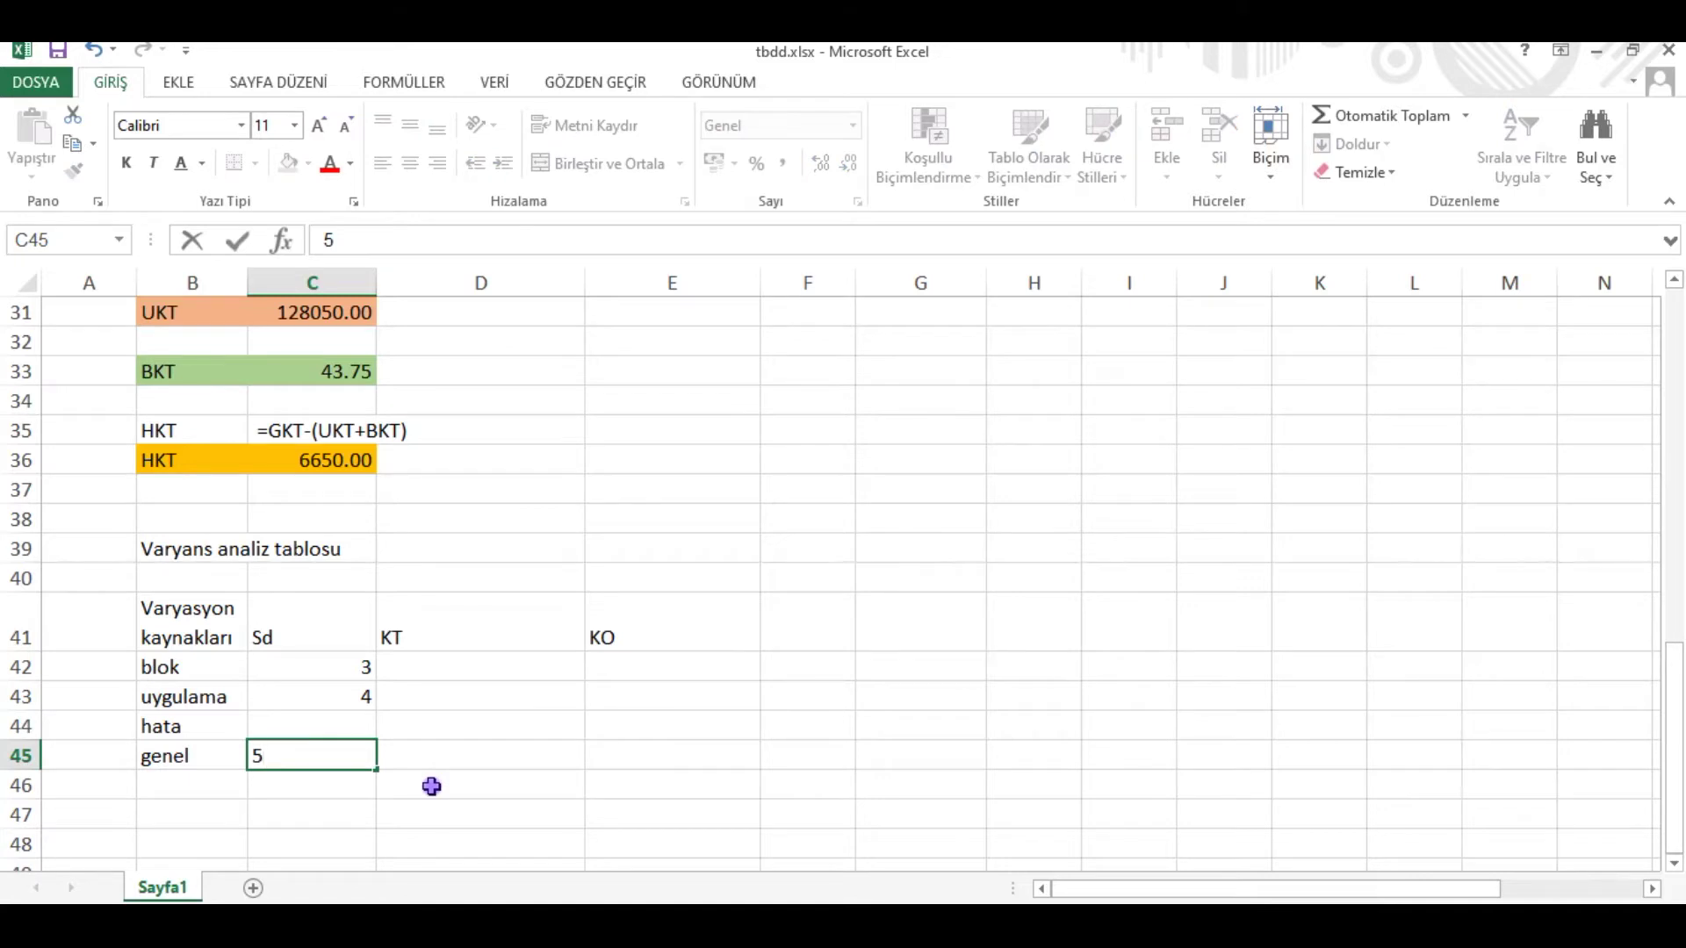
type("x4-1")
key("BackSpace")
key("BackSpace")
key("BackSpace")
key("BackSpace")
key("BackSpace")
type("19")
key("Return")
Step: Calculate the degrees of freedom for hata in cell C44 with =19-(4+3), following the pattern of the HKT formula
left_click(362, 715)
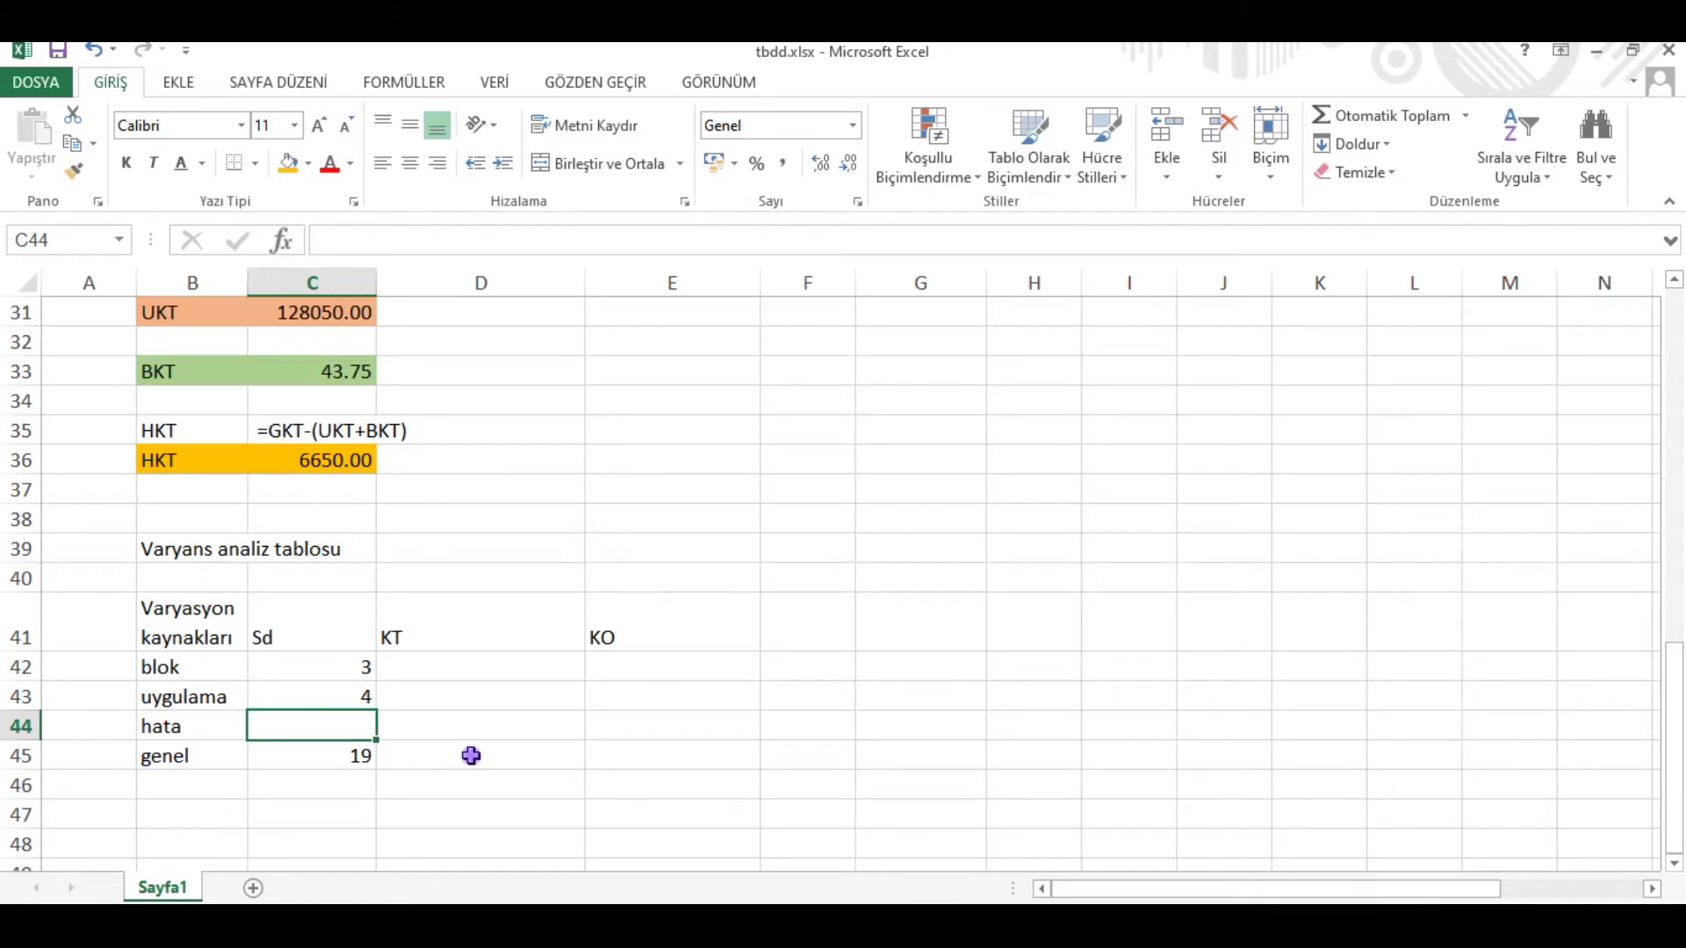
left_click(288, 428)
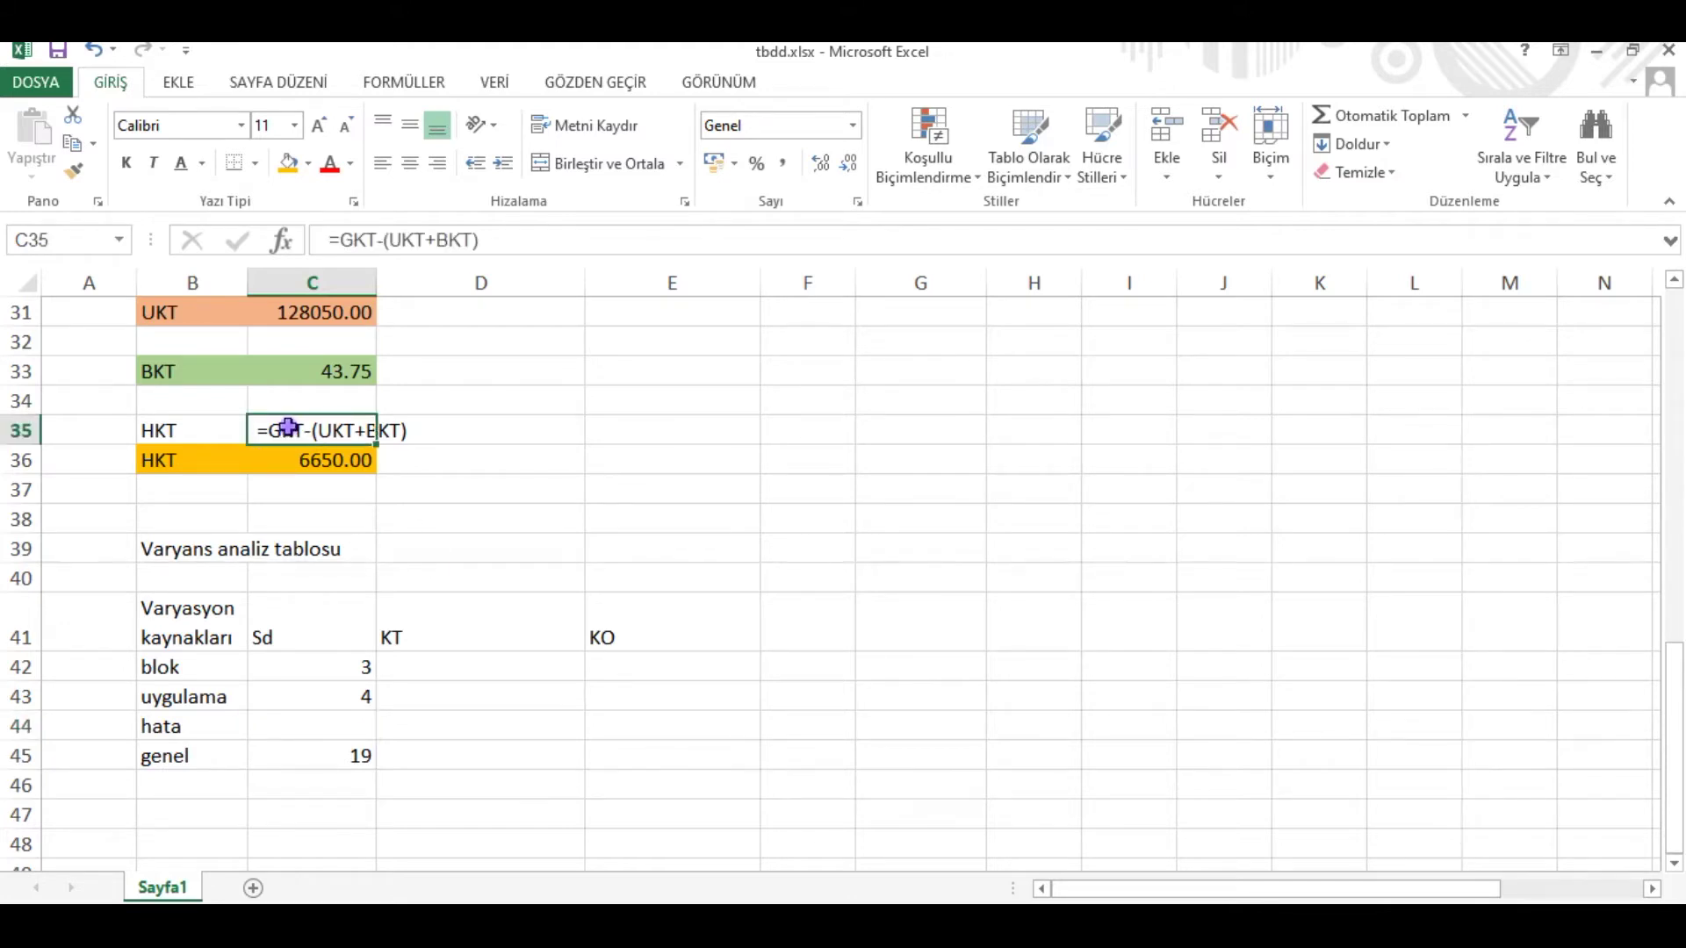
left_click(174, 426)
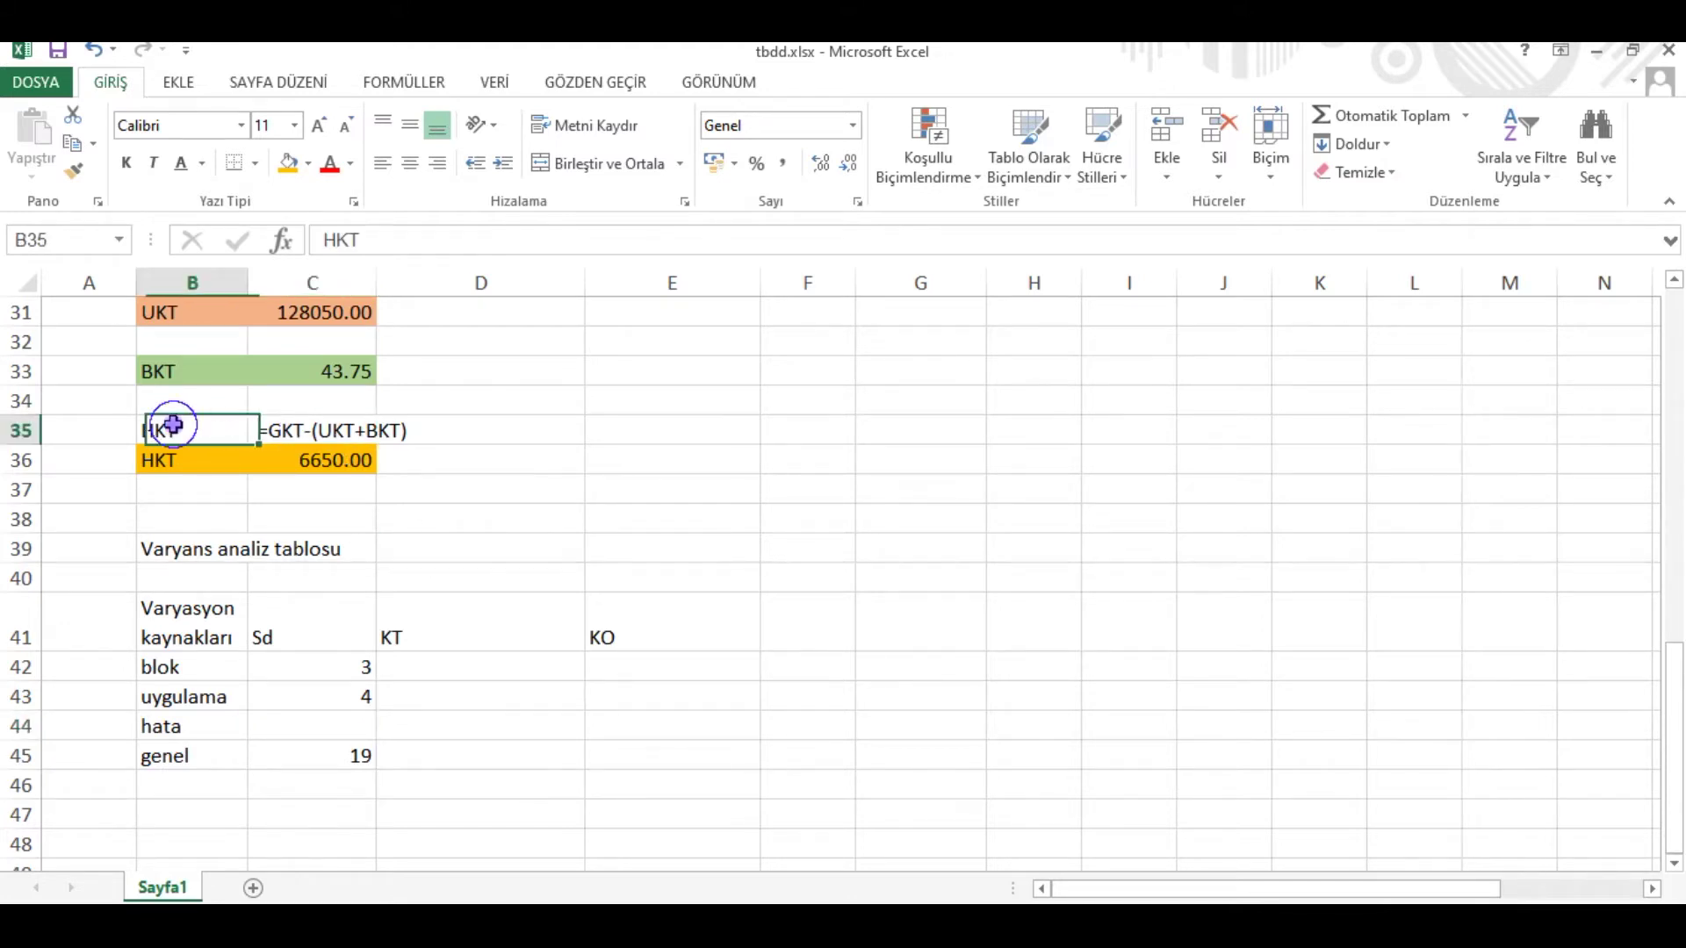
left_click(334, 433)
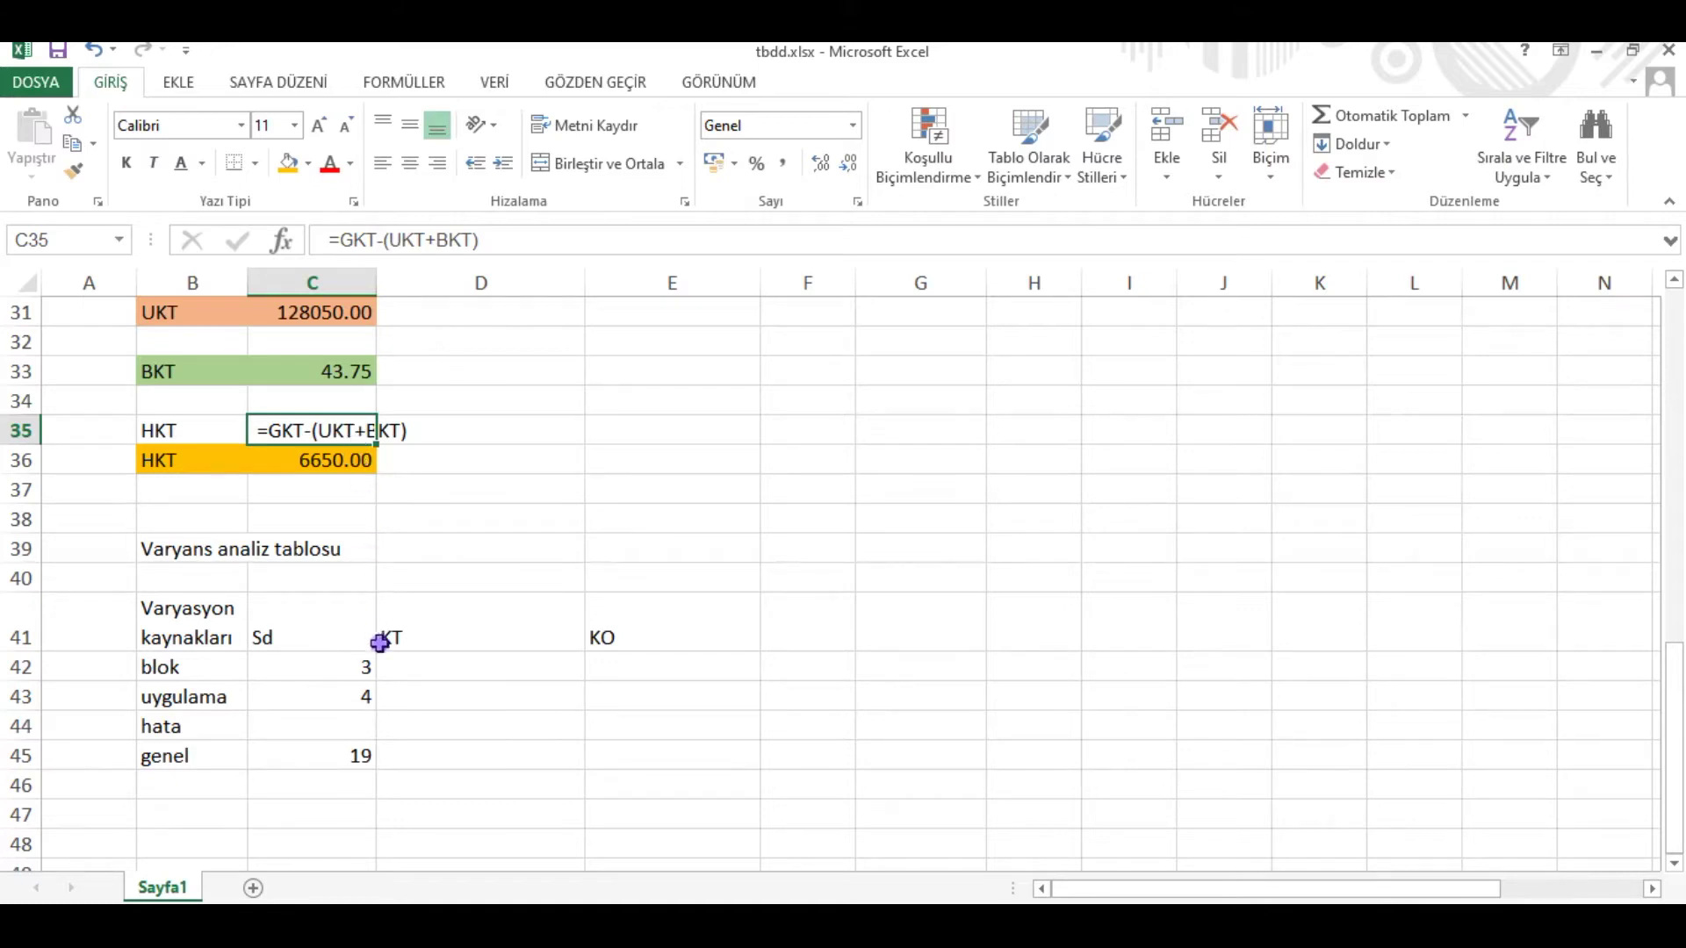
left_click(362, 722)
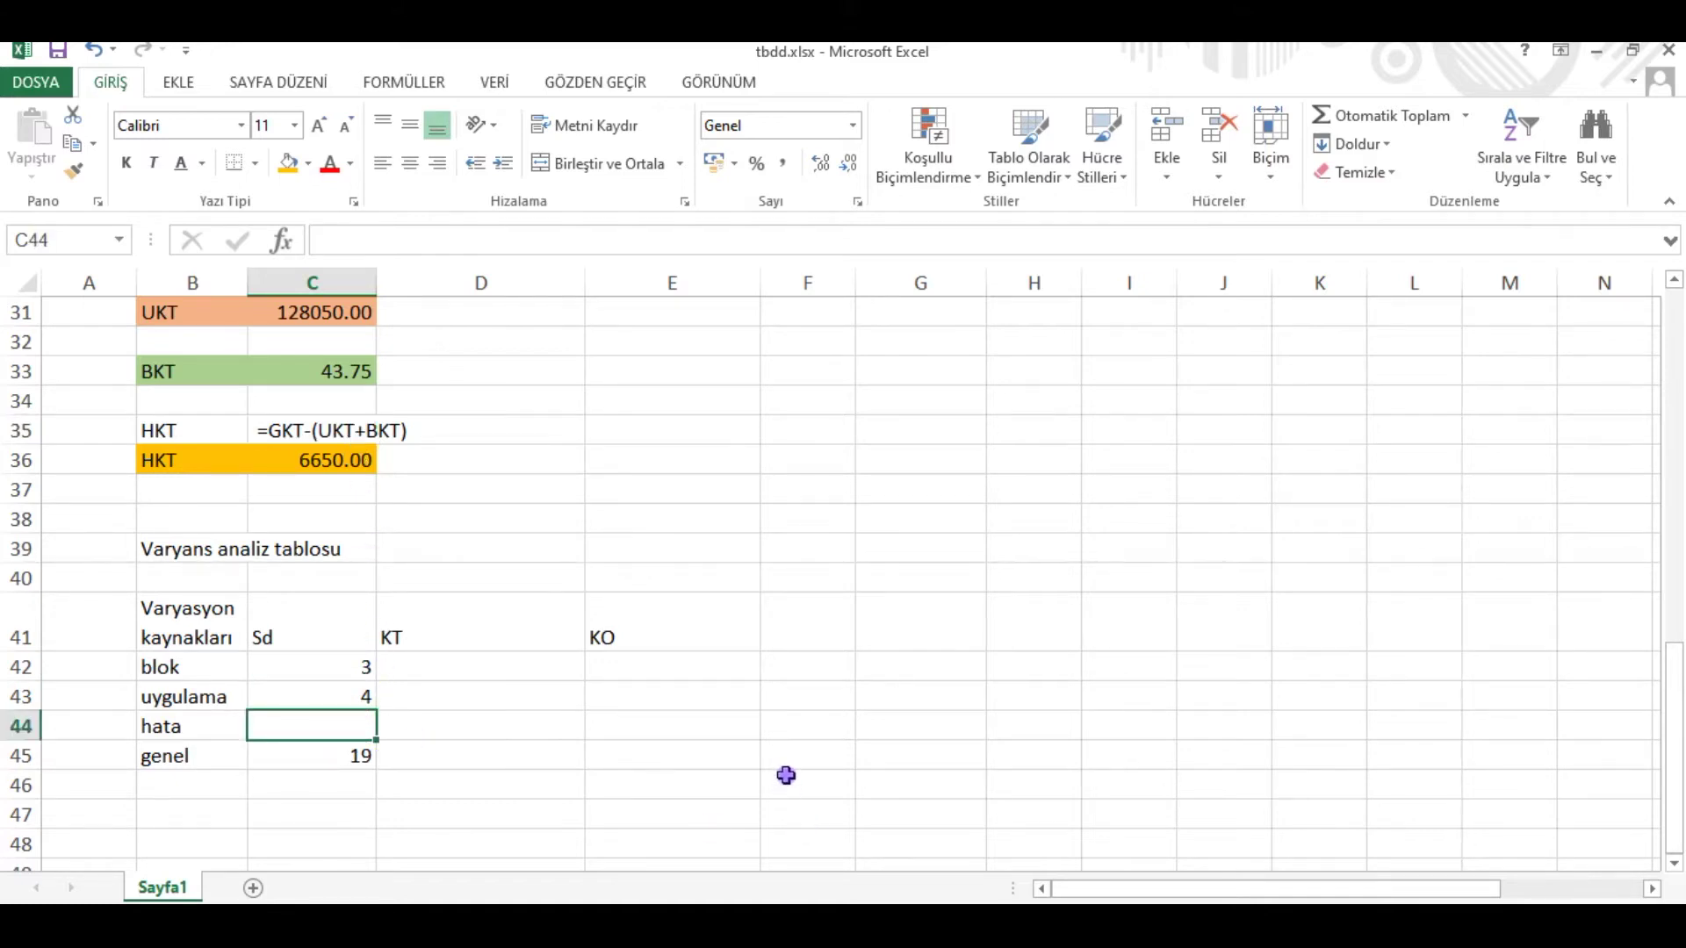
type("=")
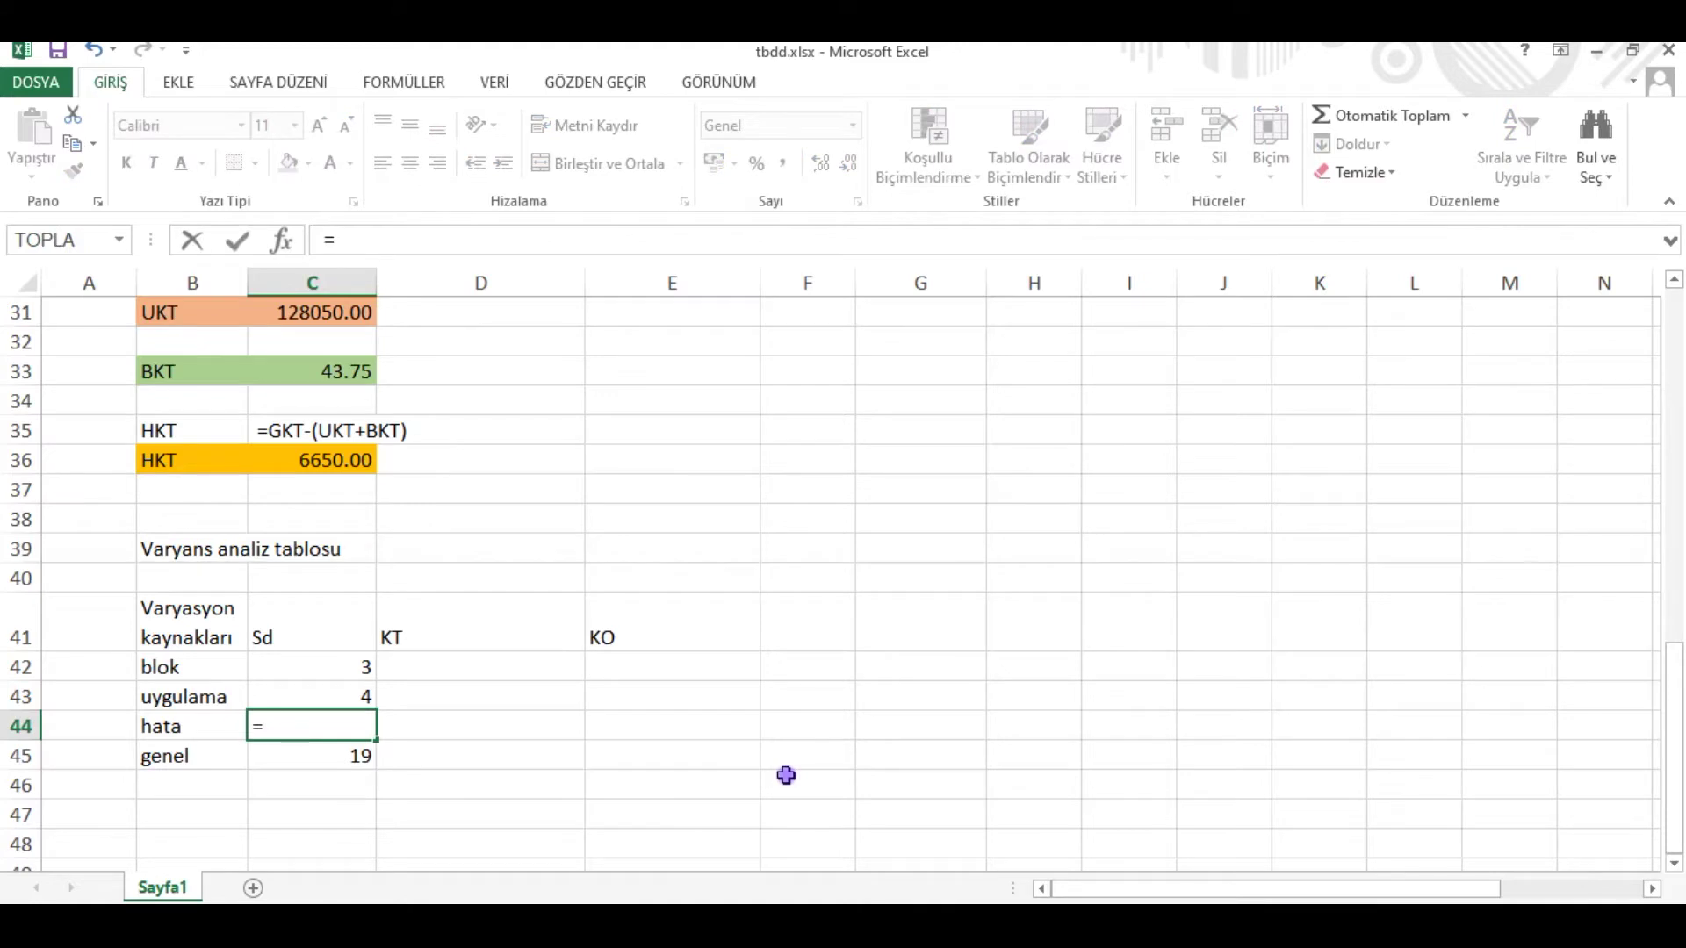
type("19-")
type("(4")
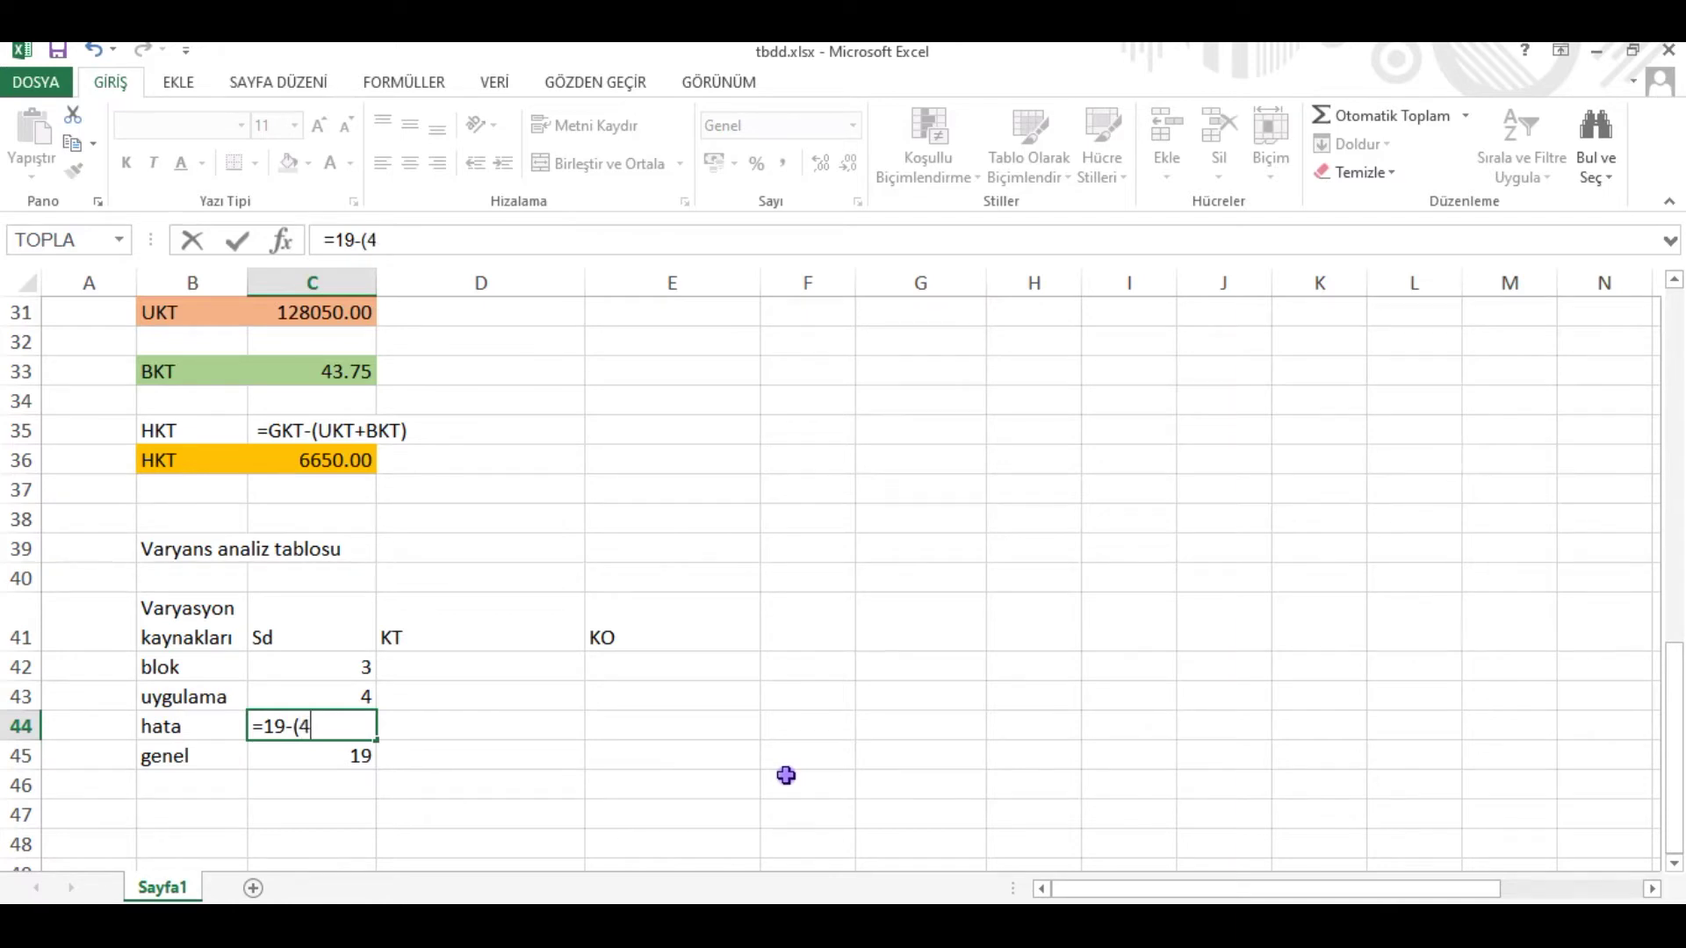
type("+3)")
key("Return")
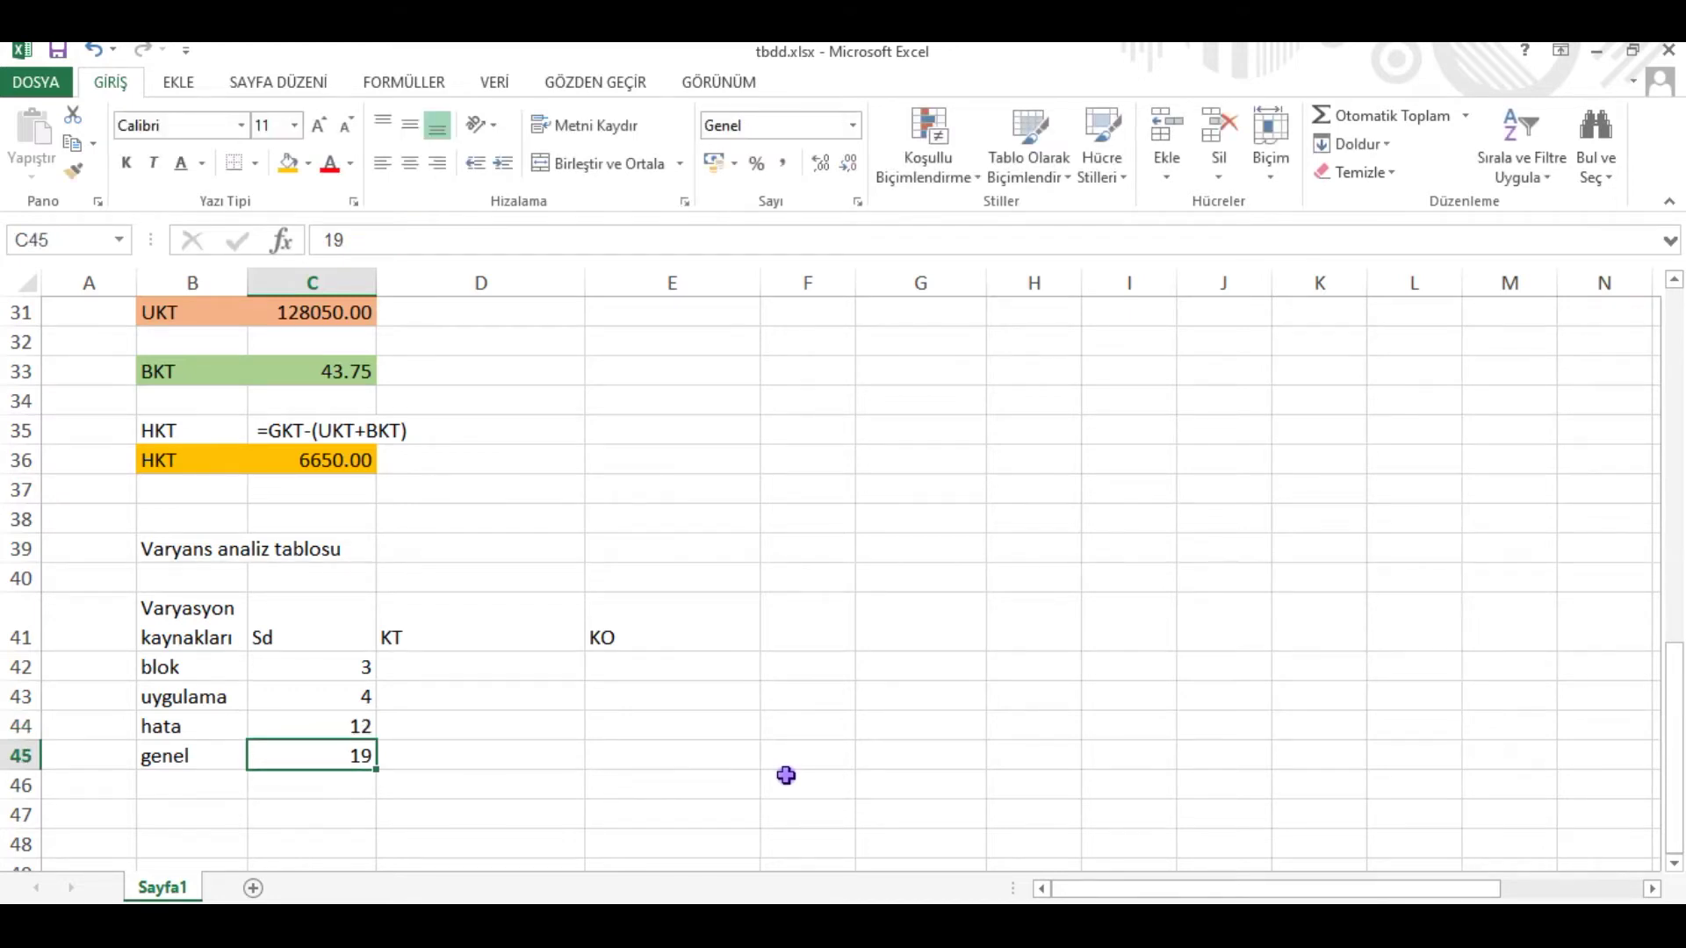
Step: Fill the KT column for blok and uygulama by linking D42 to the BKT value in C33 and D43 to the UKT value in C31
left_click(474, 669)
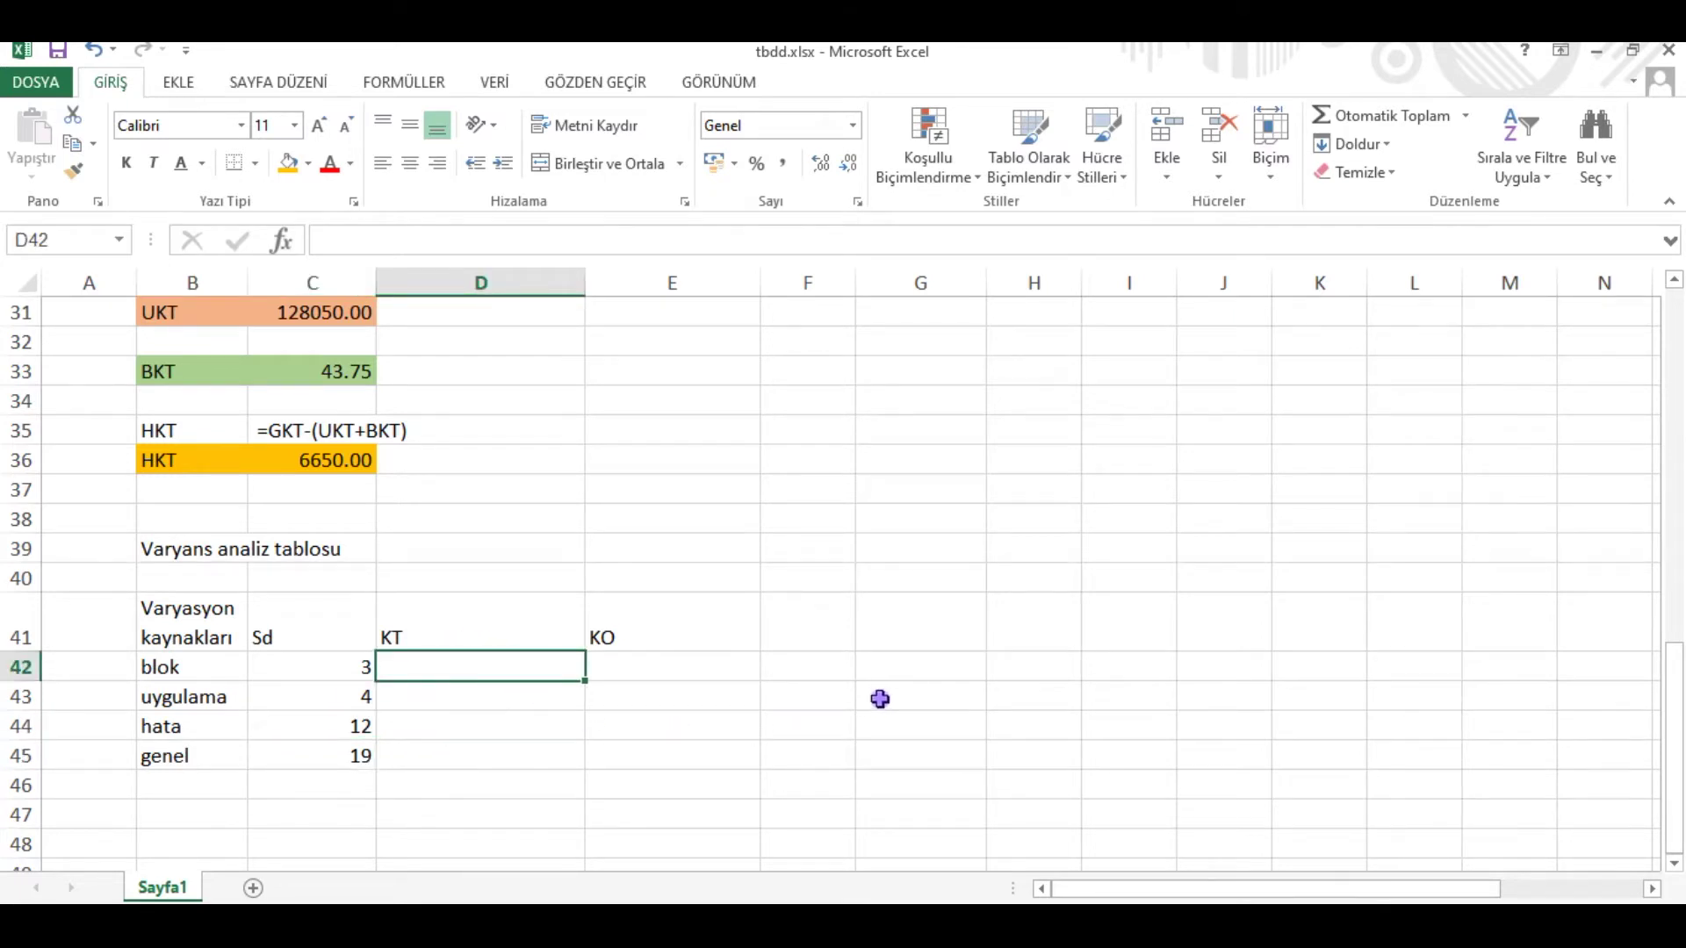
scroll(880, 699, "up", 1)
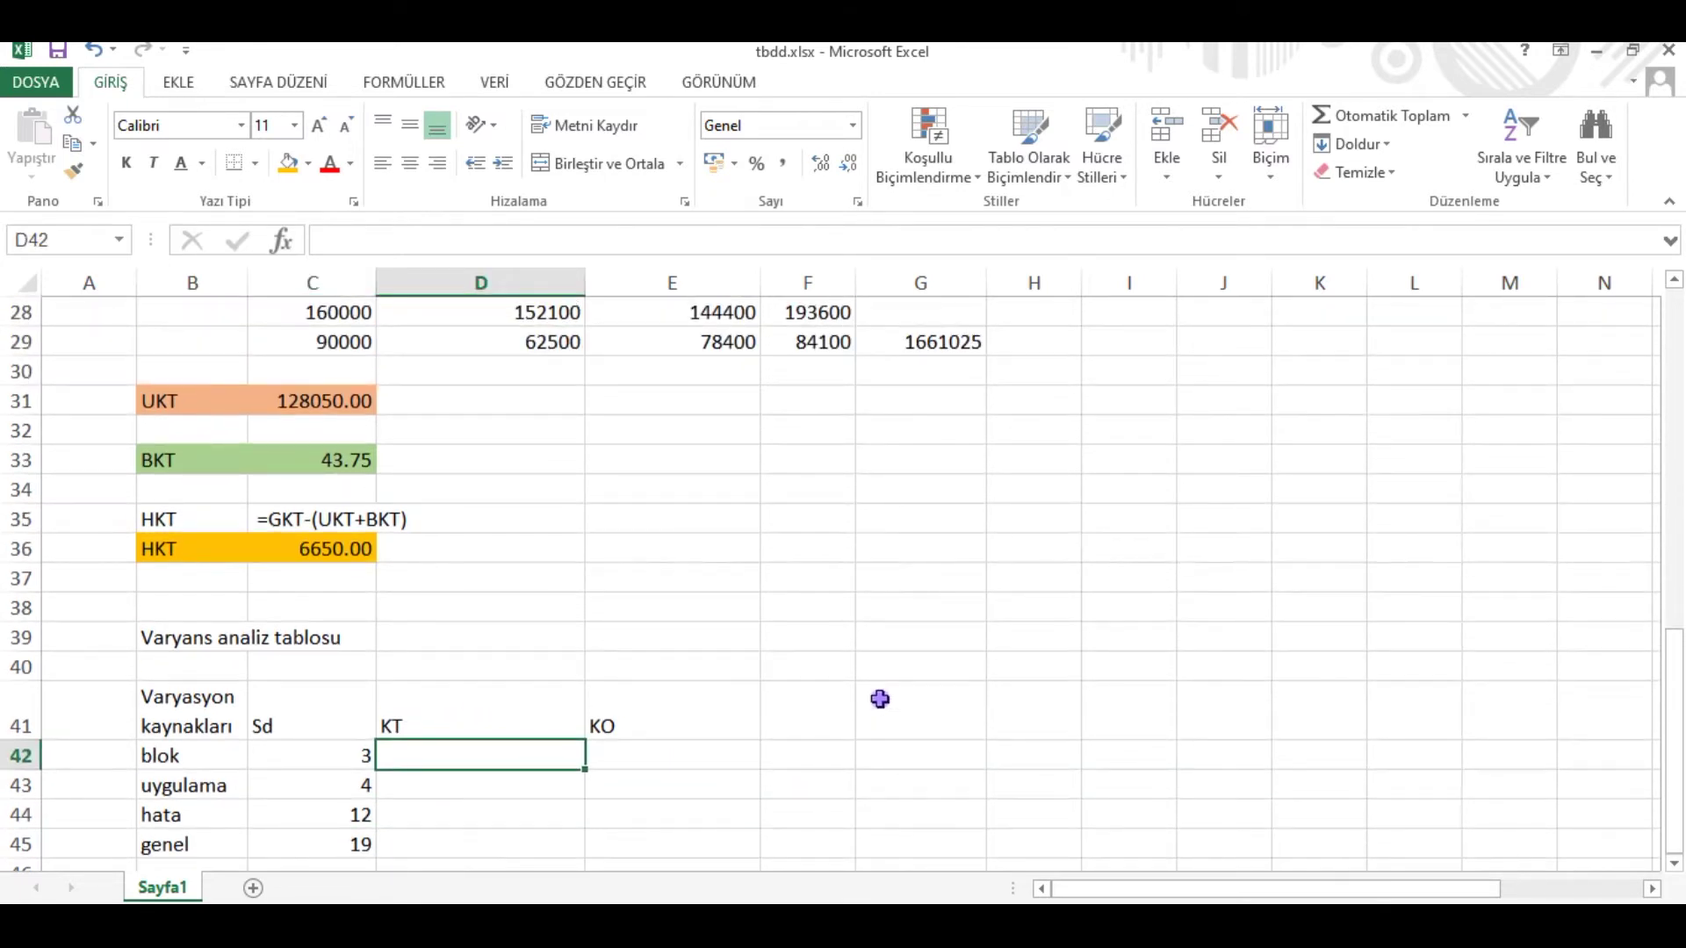
type("=")
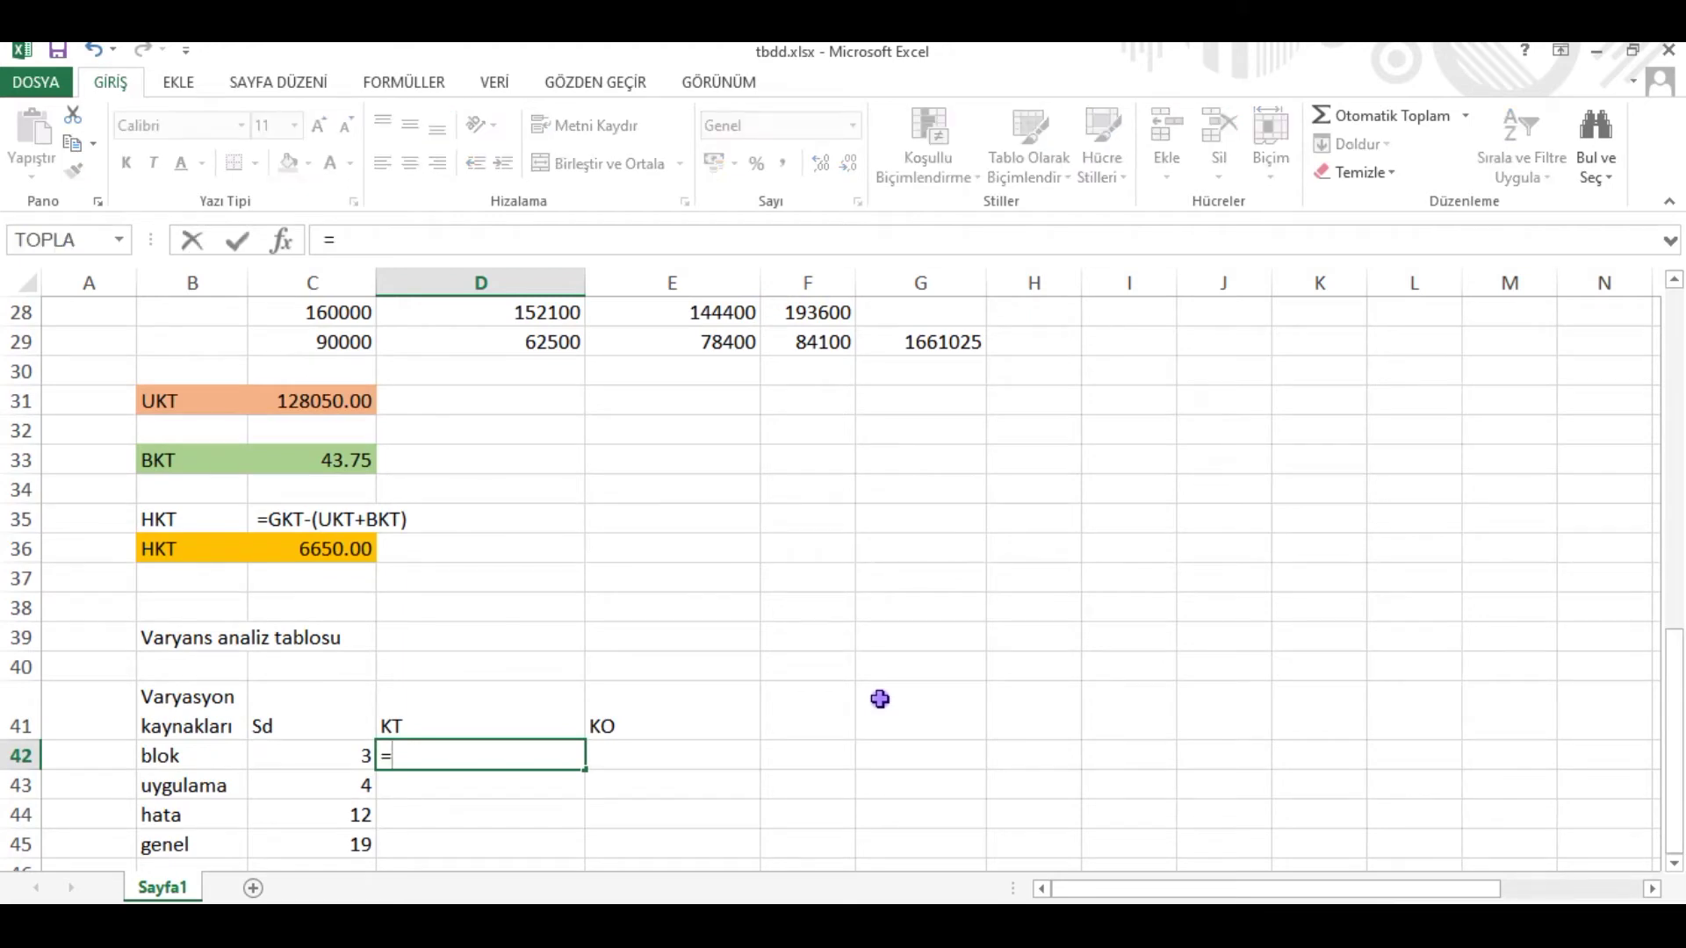
left_click(353, 457)
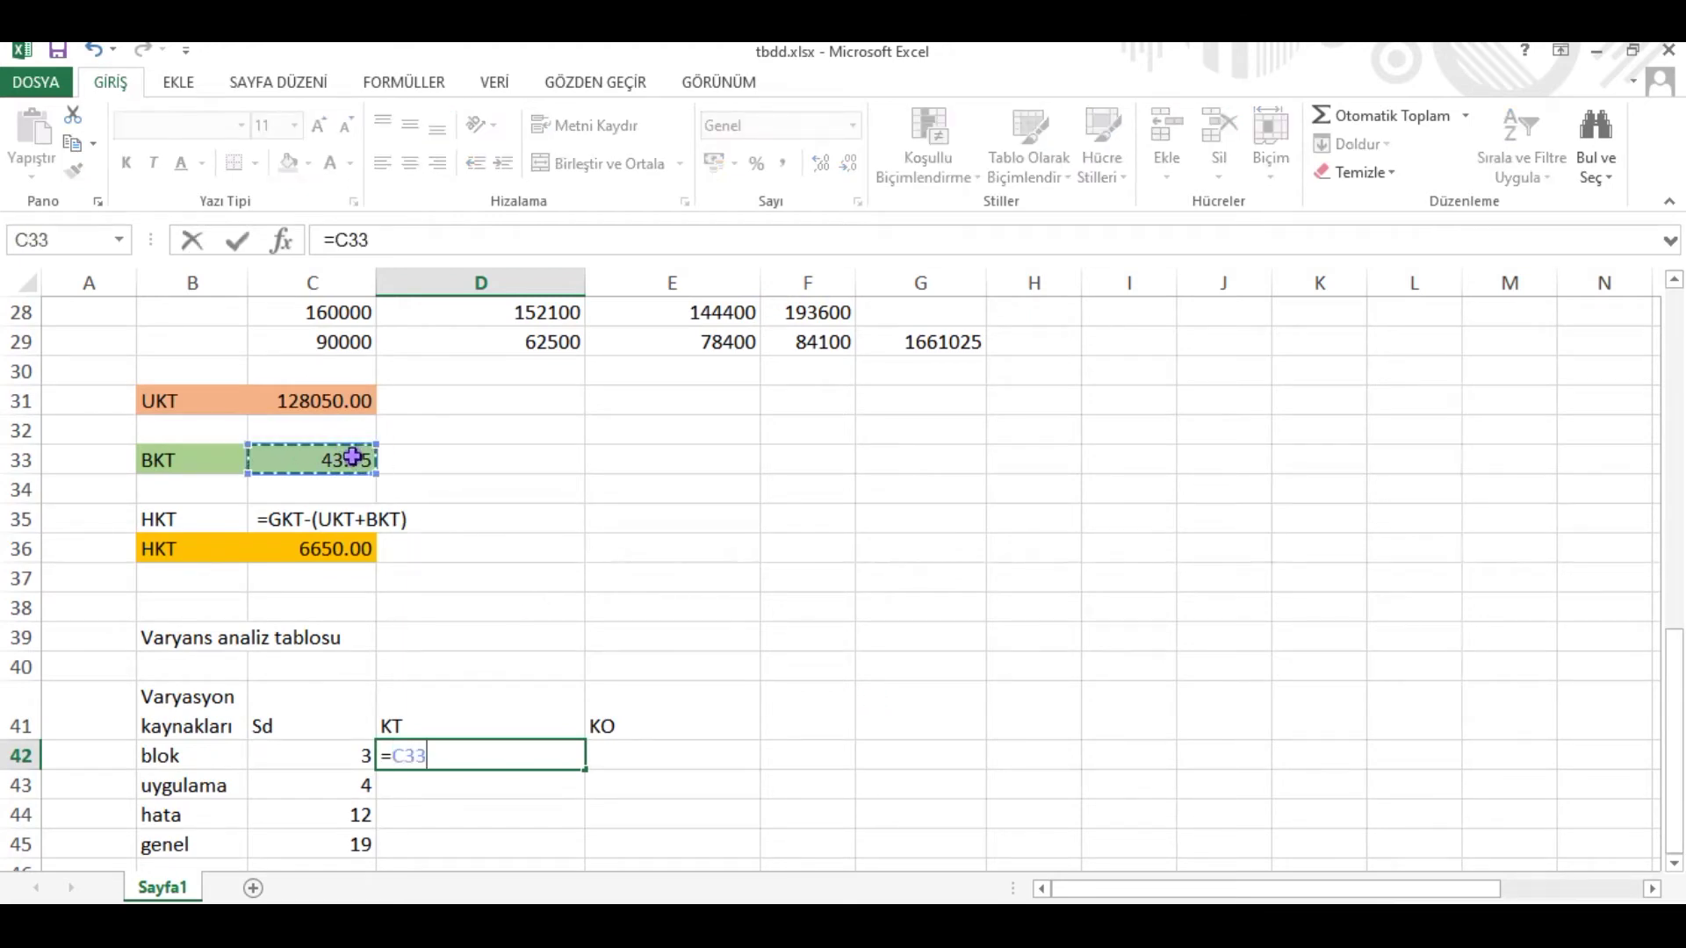
key("Return")
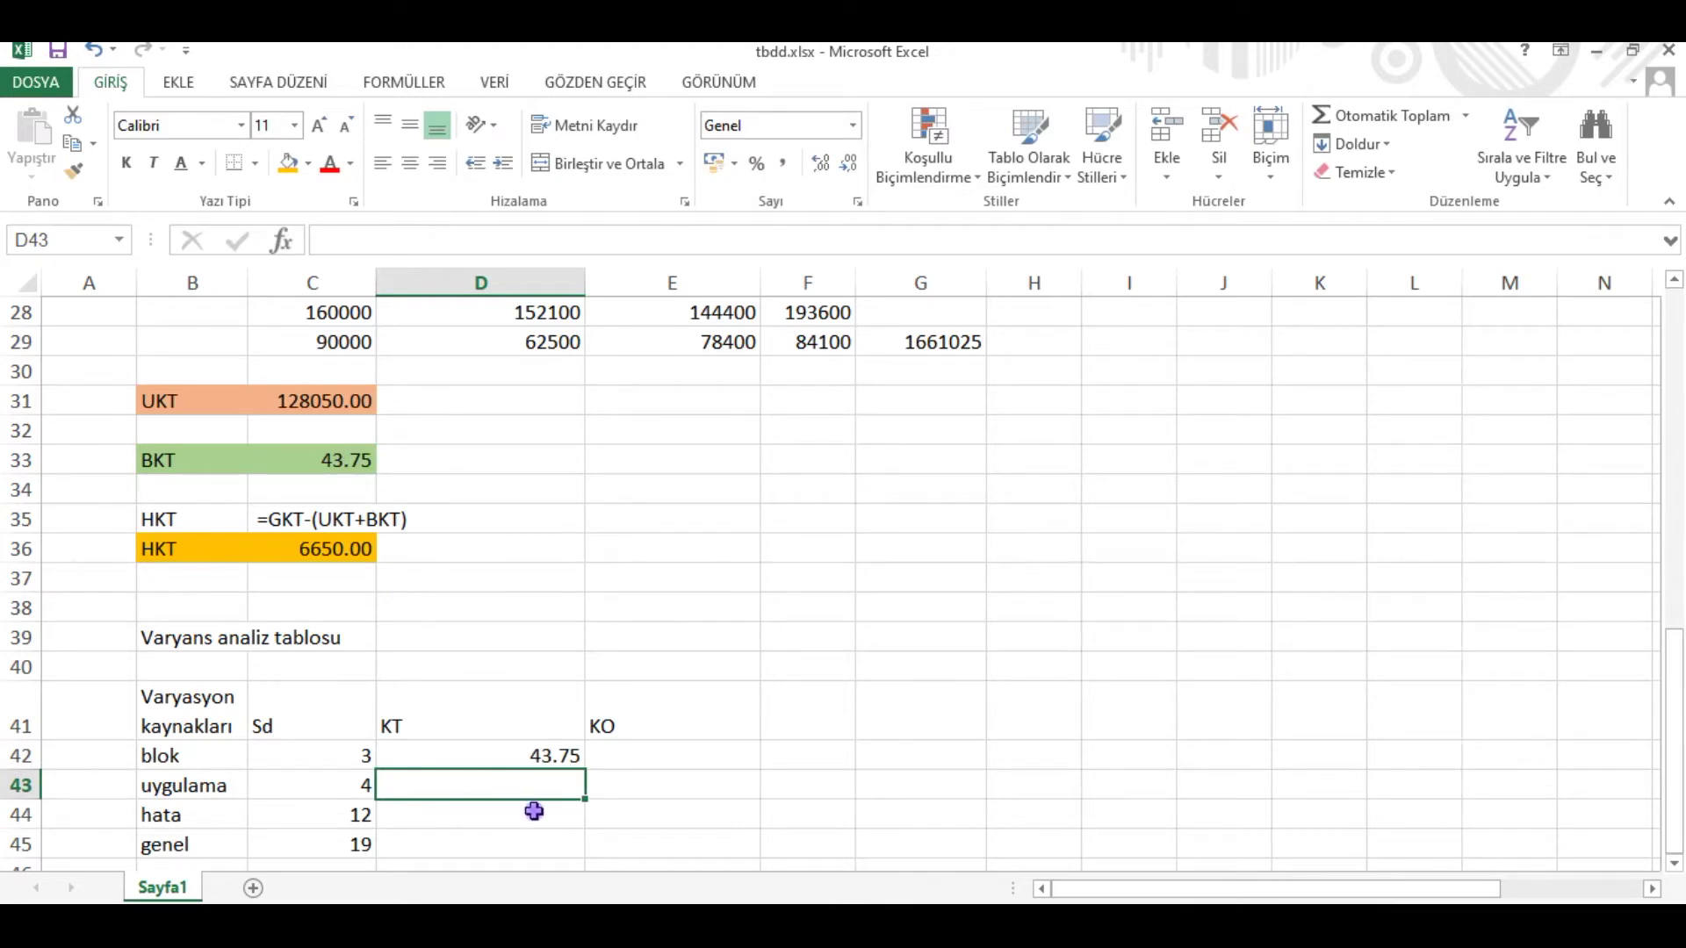
type("=")
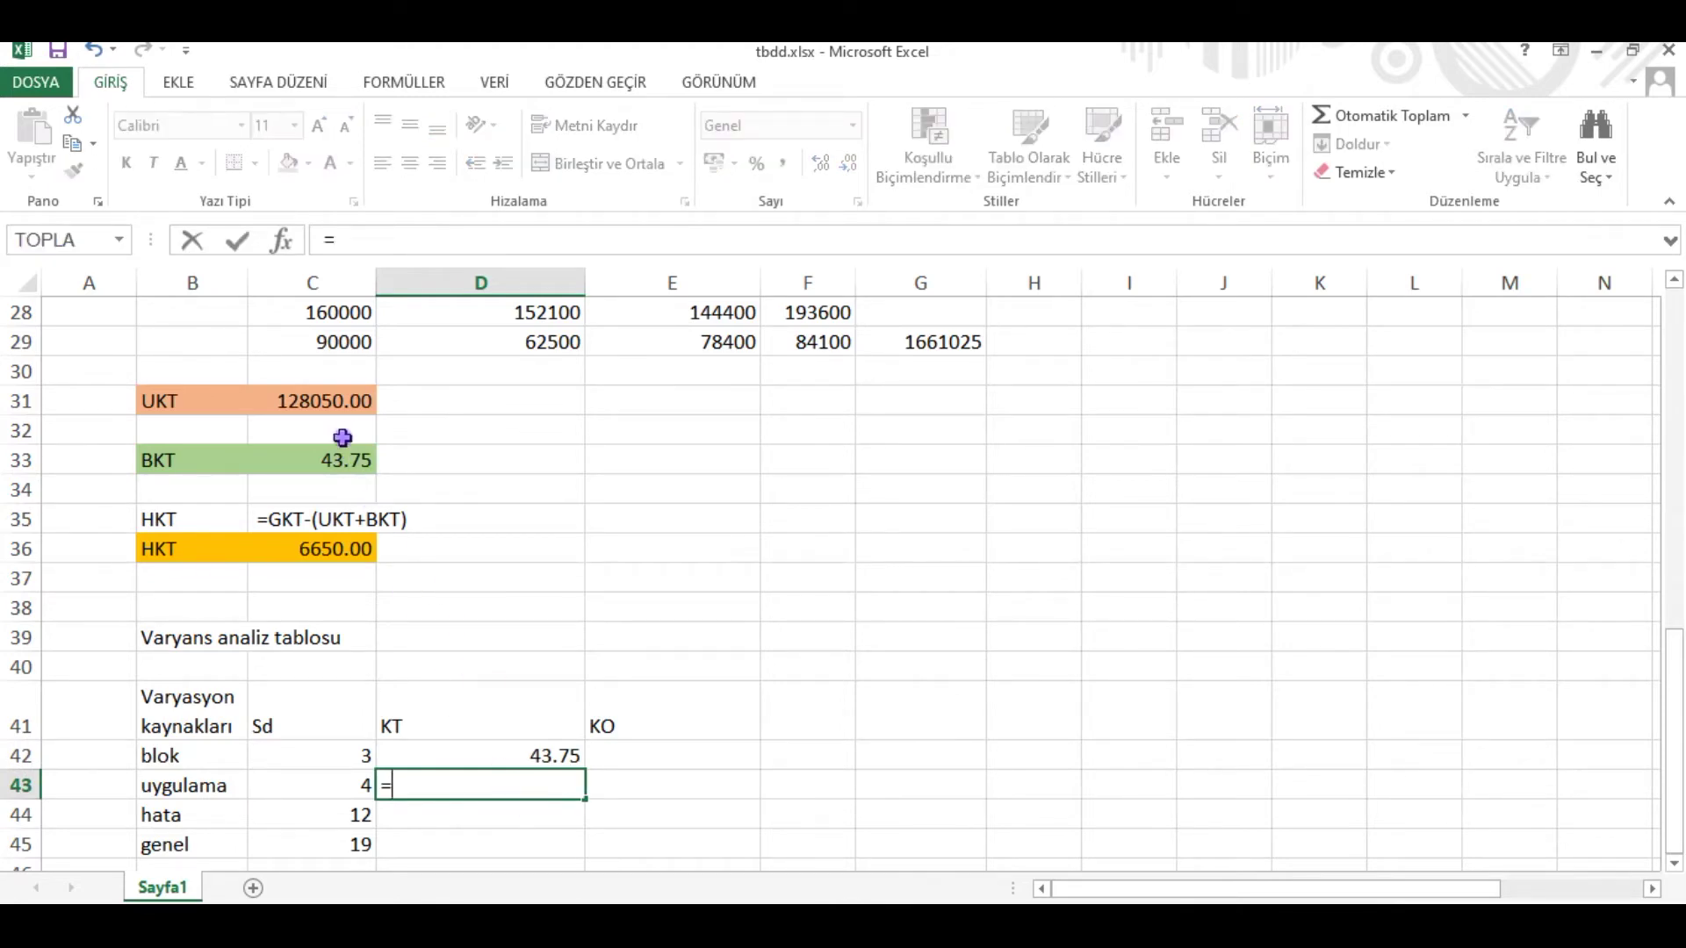
left_click(347, 403)
key("Return")
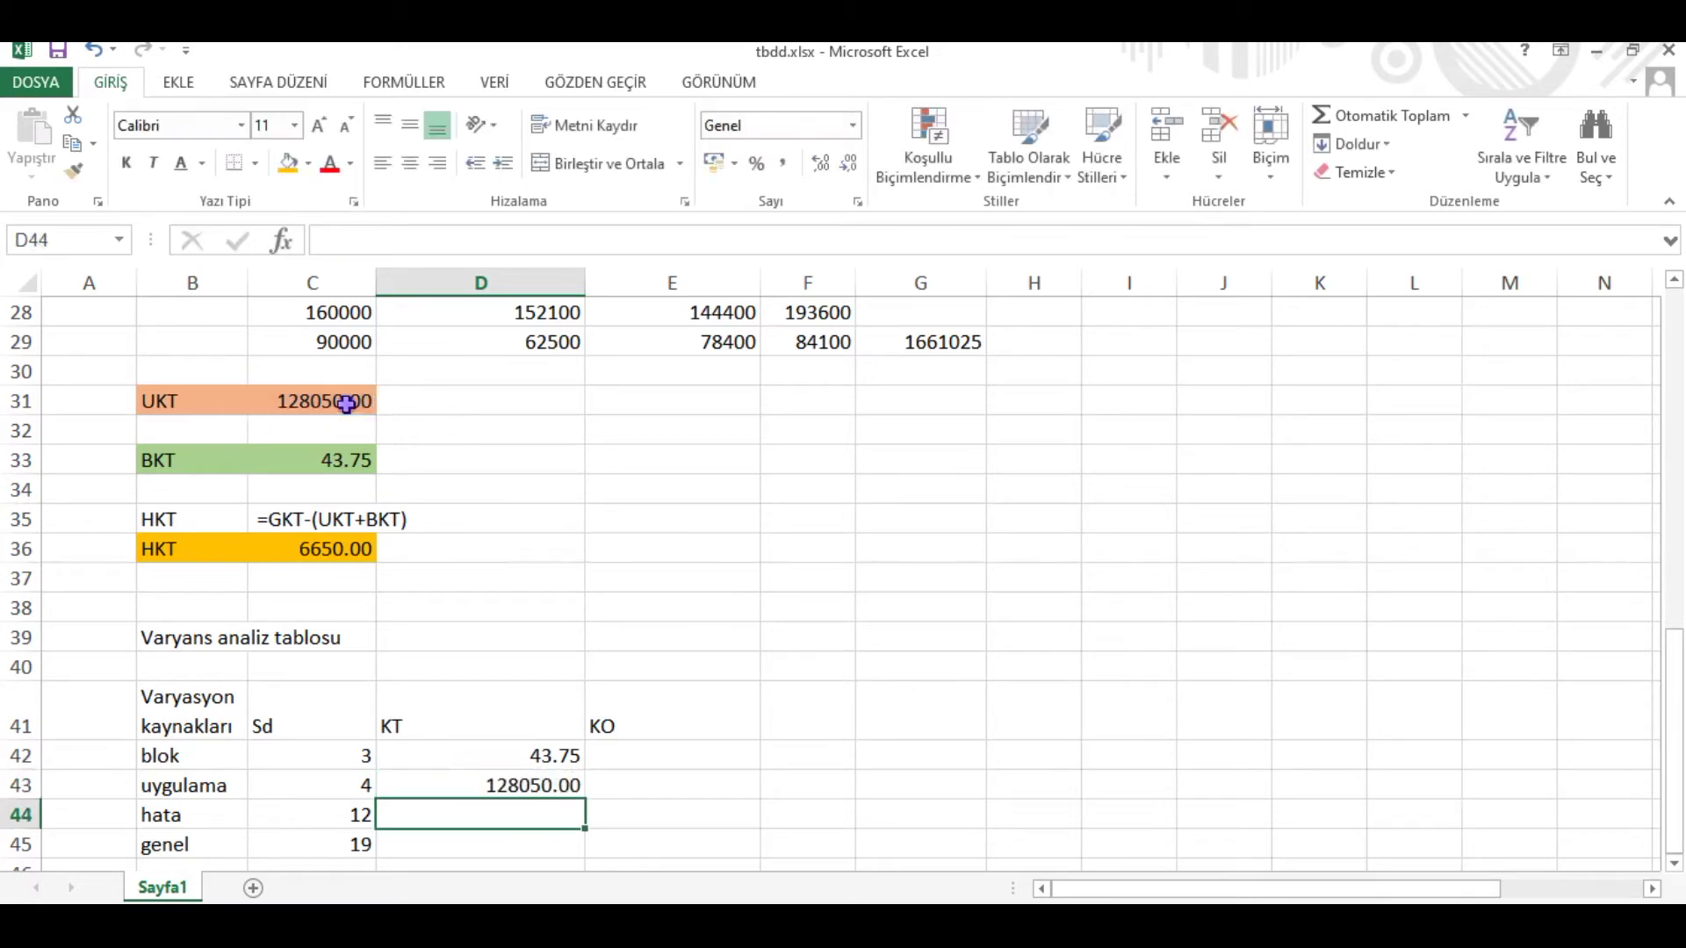
Step: Link the KT of genel in D45 to the GKT value in C22 and the KT of hata in D44 to the HKT value in C36
left_click(564, 844)
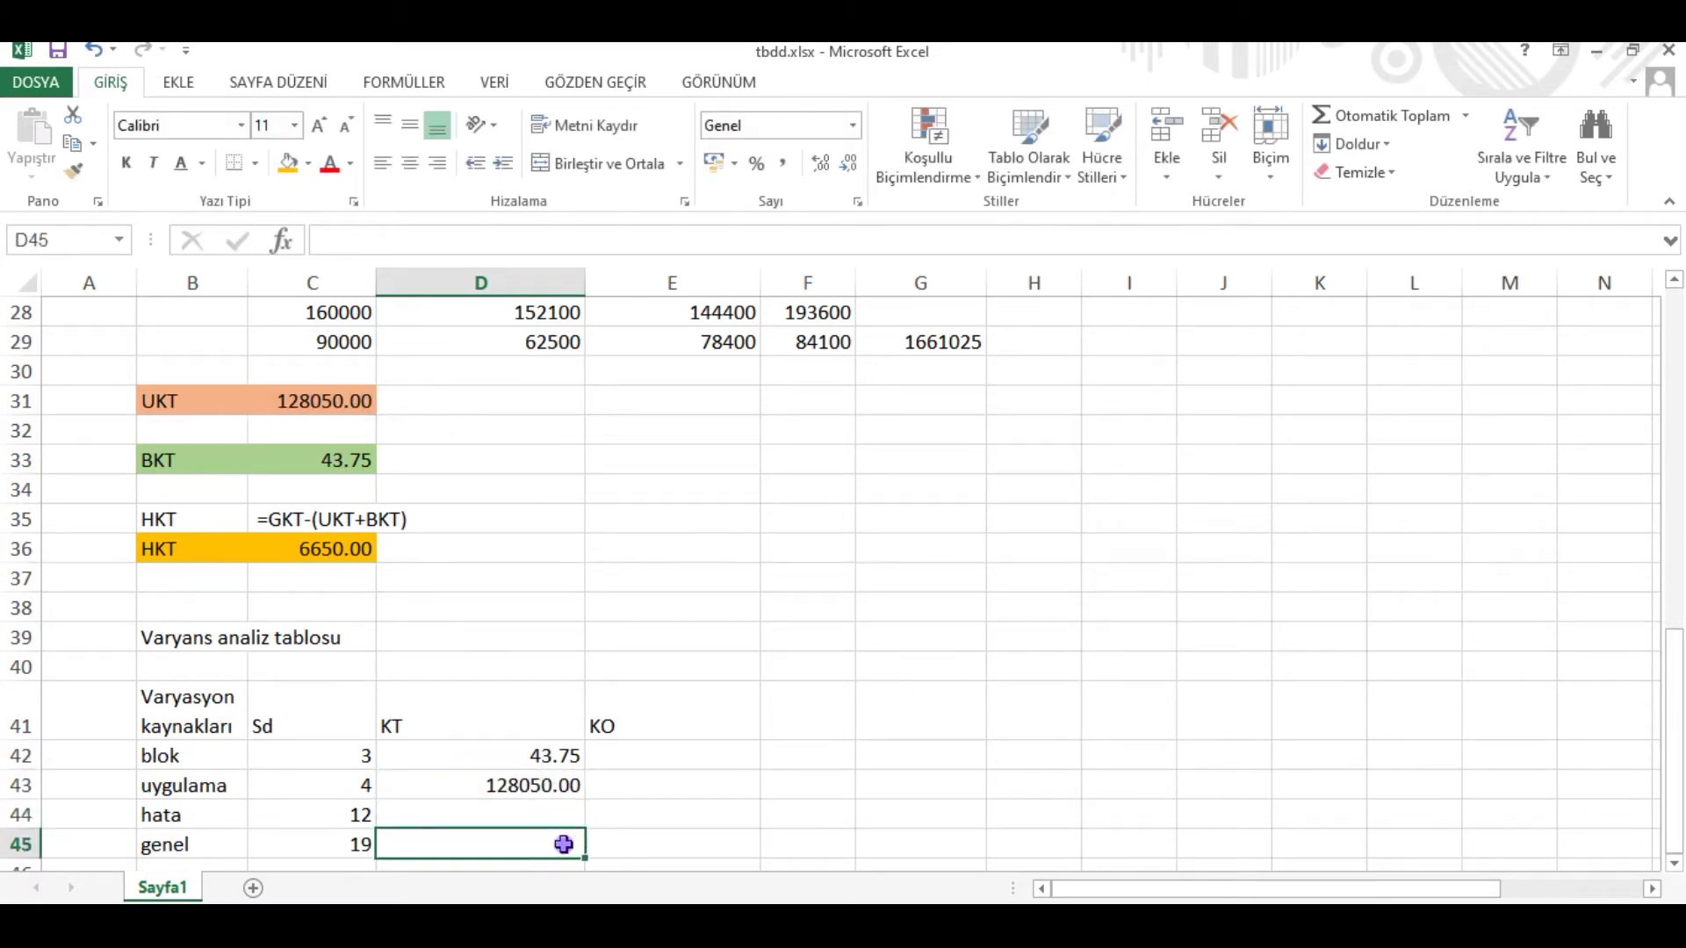
type("=")
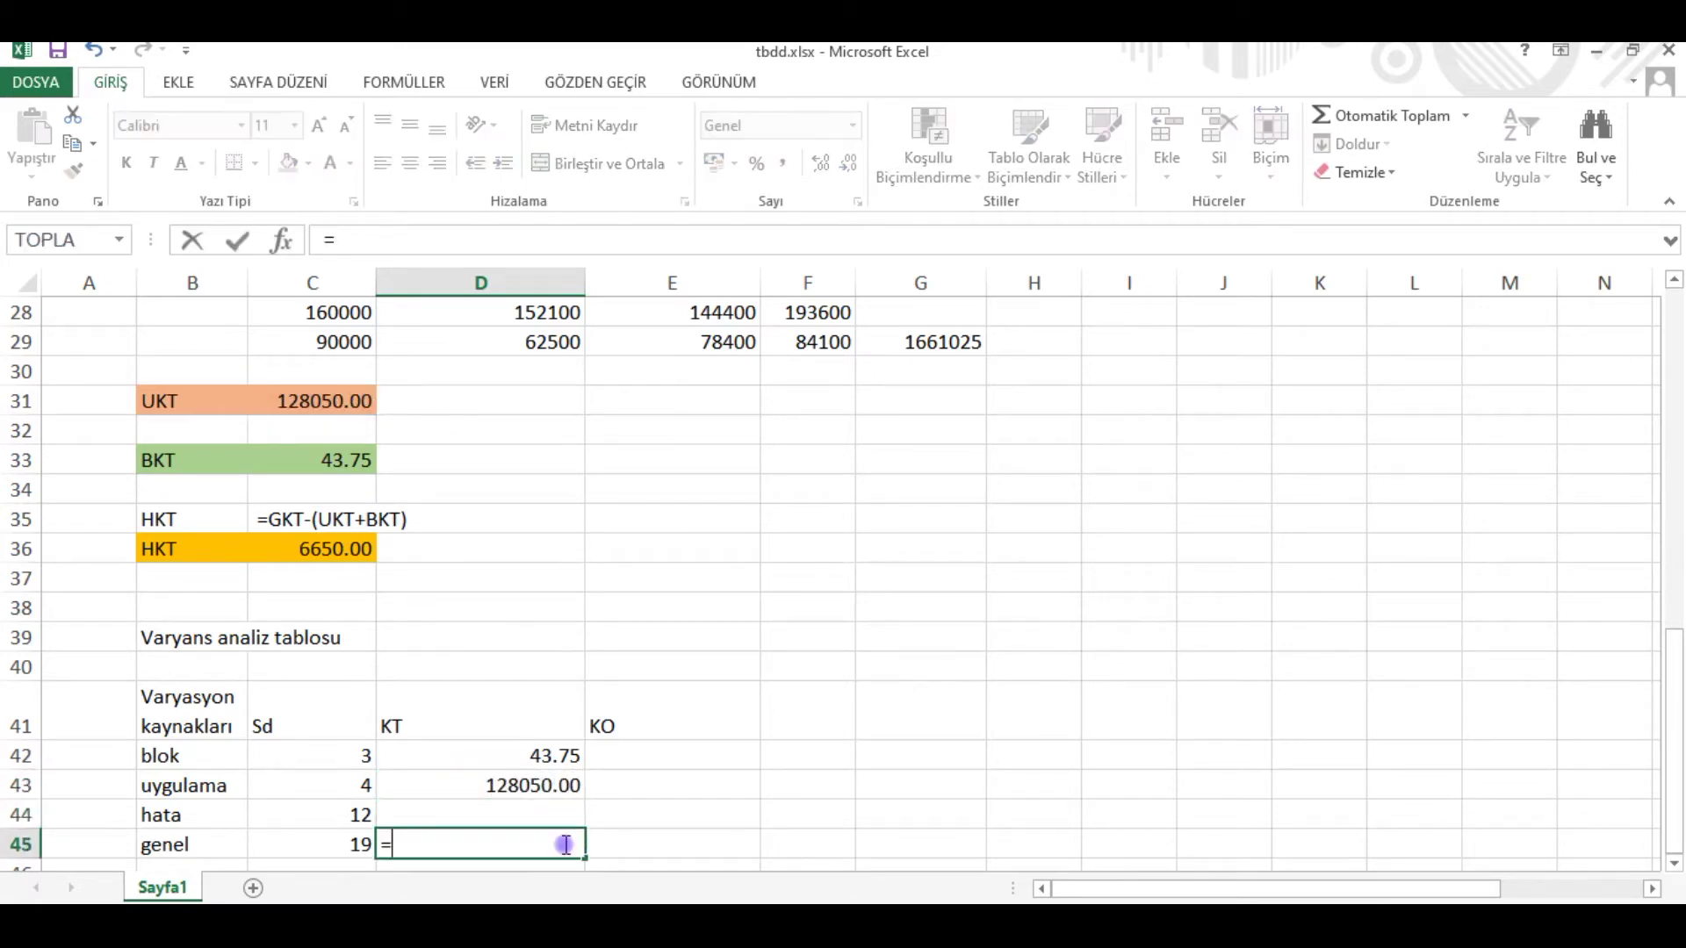
scroll(449, 524, "up", 2)
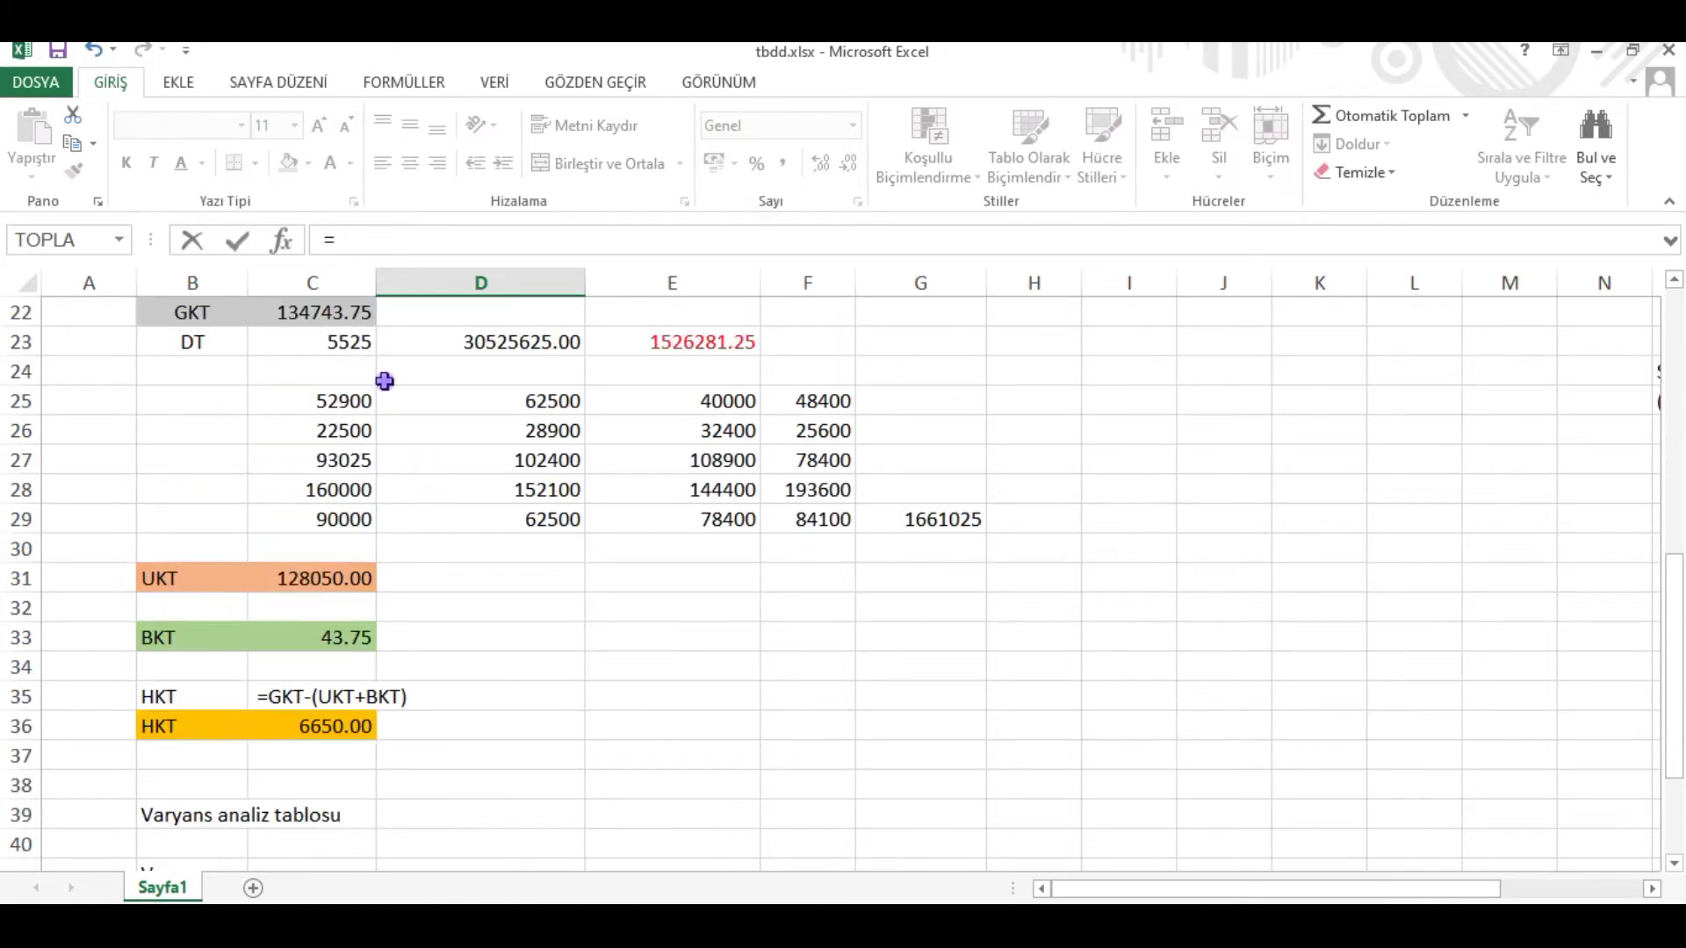
left_click(336, 310)
key("Return")
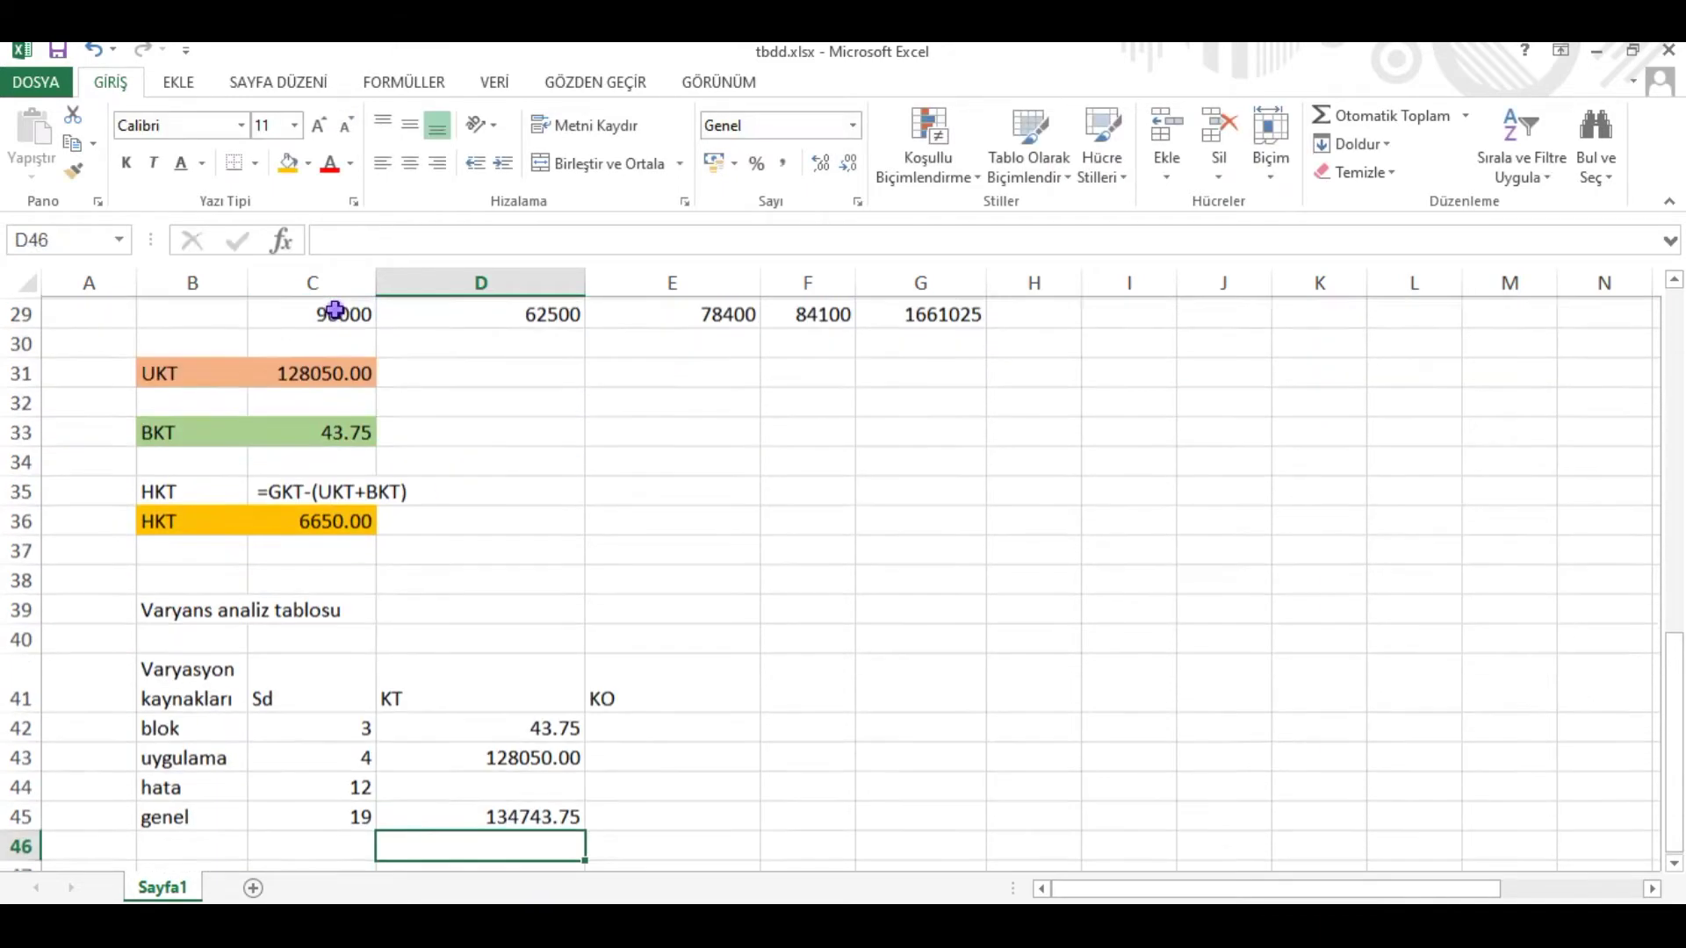
left_click(538, 786)
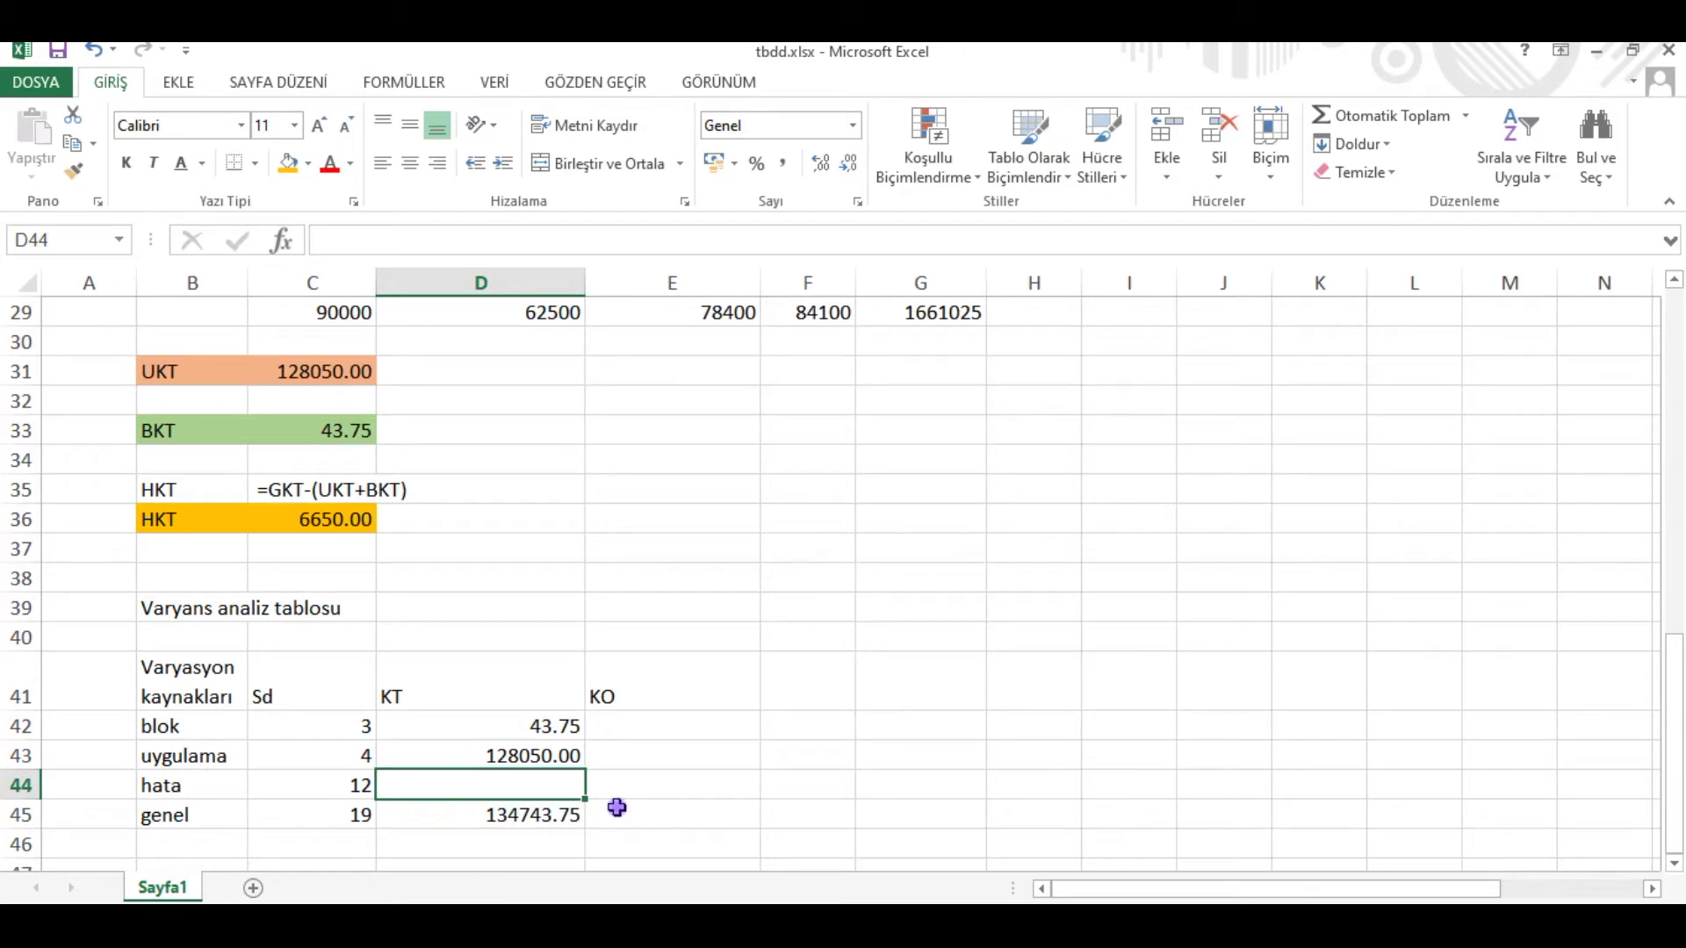
type("=")
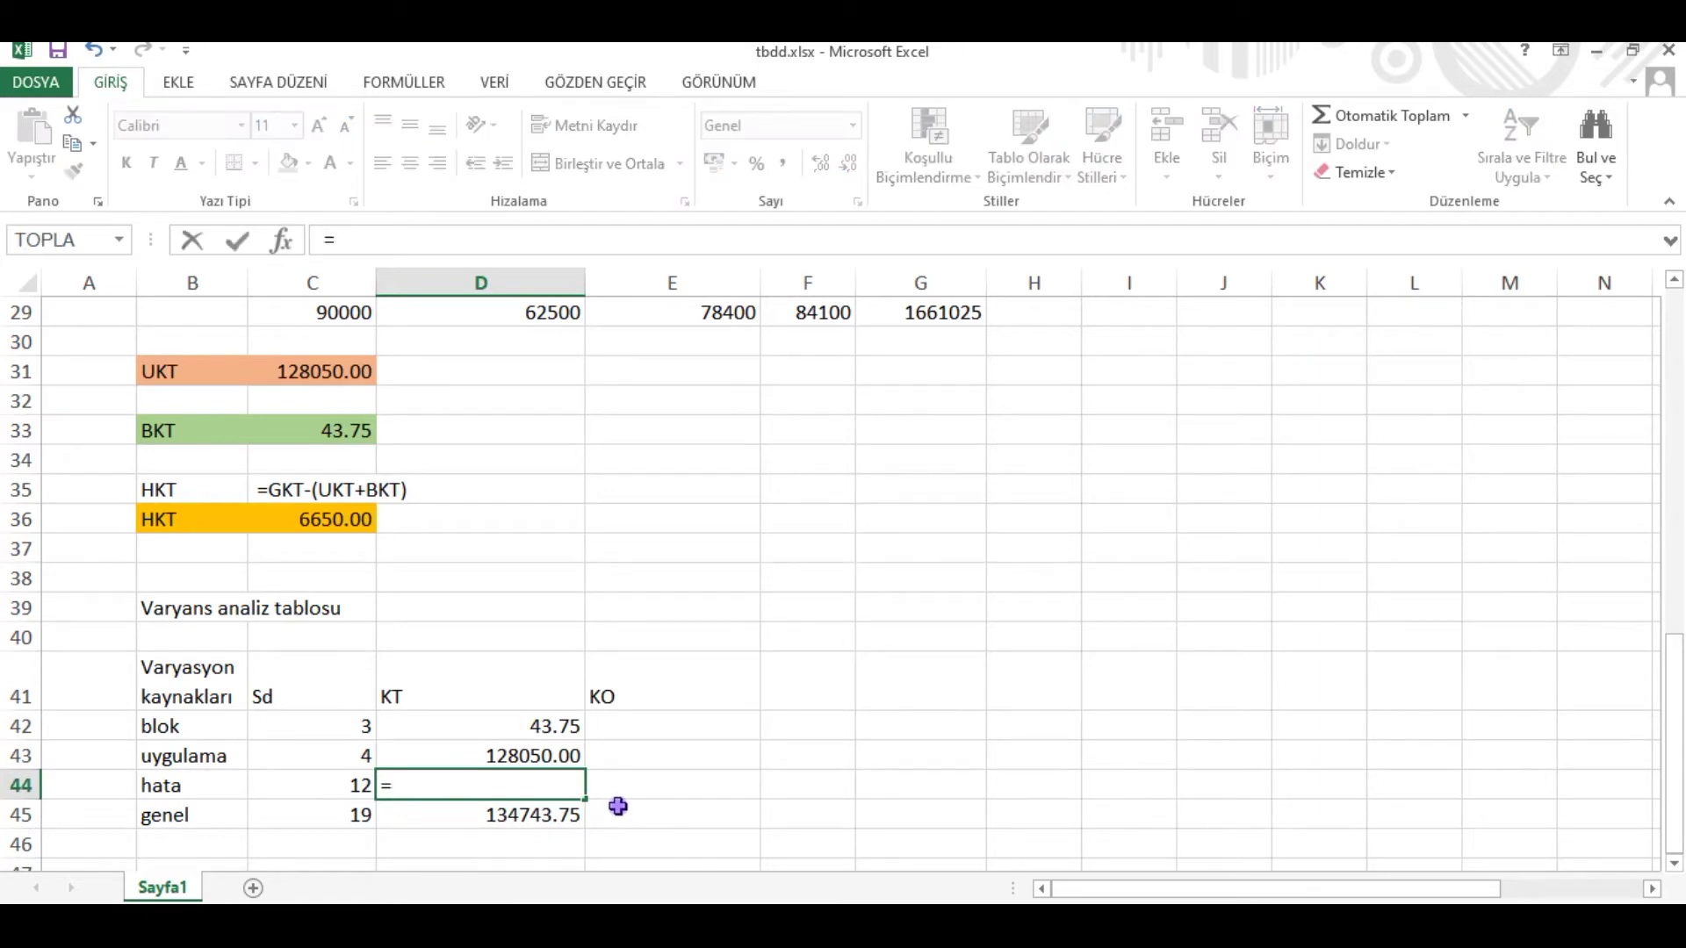
left_click(336, 520)
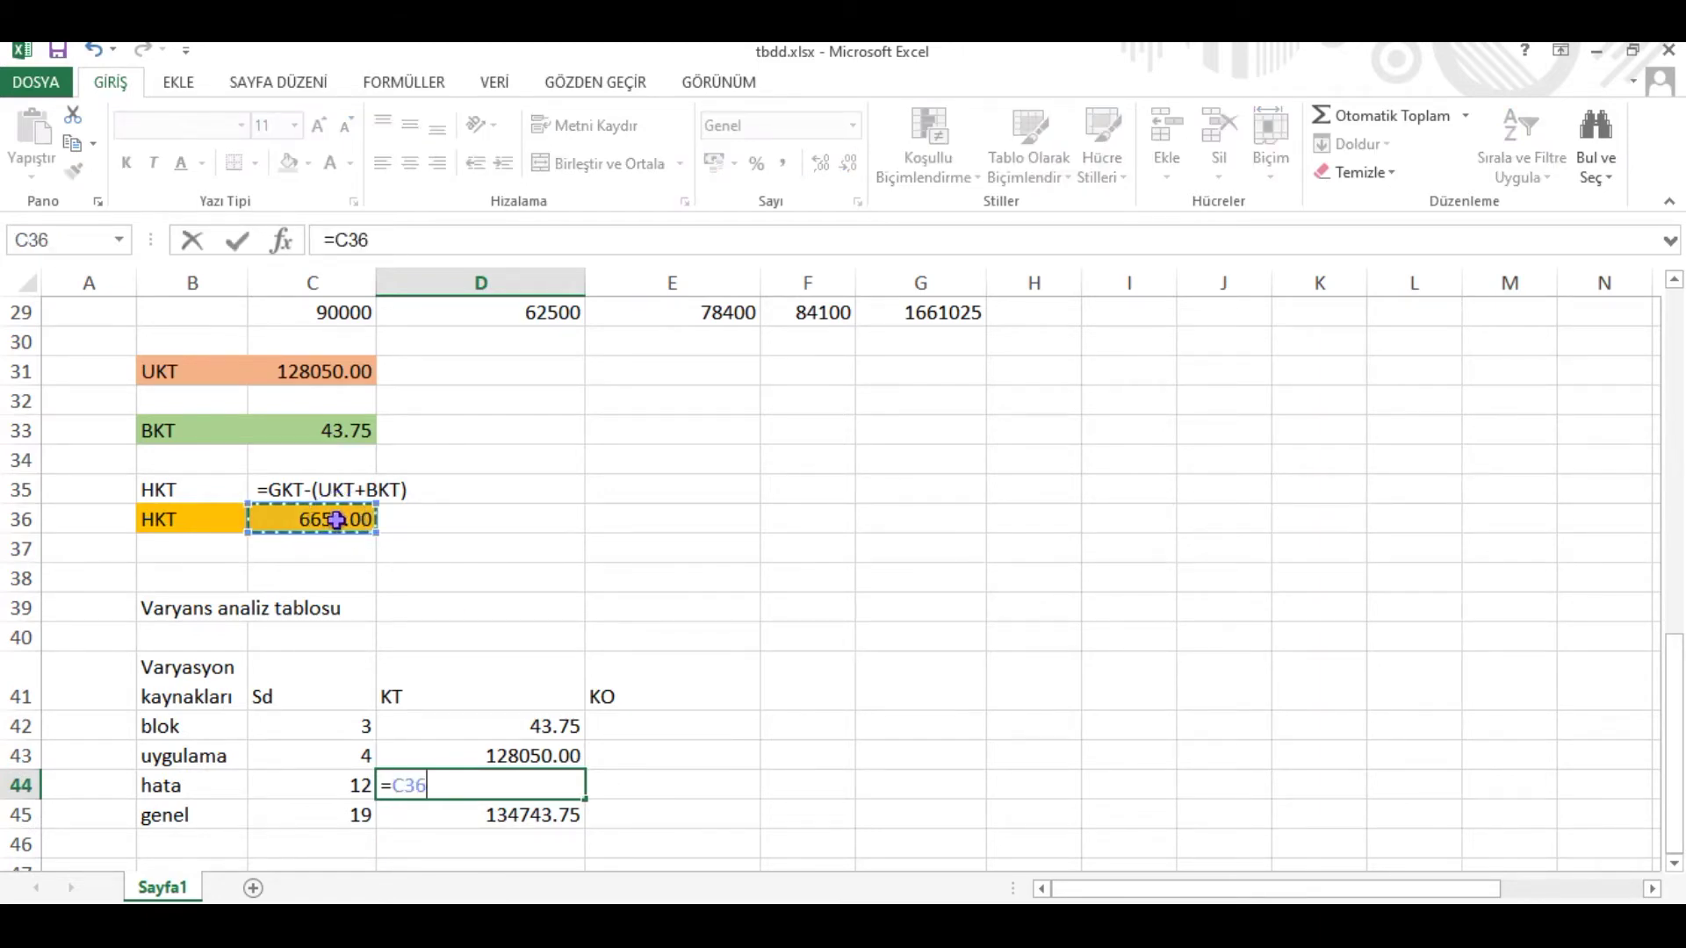
key("Return")
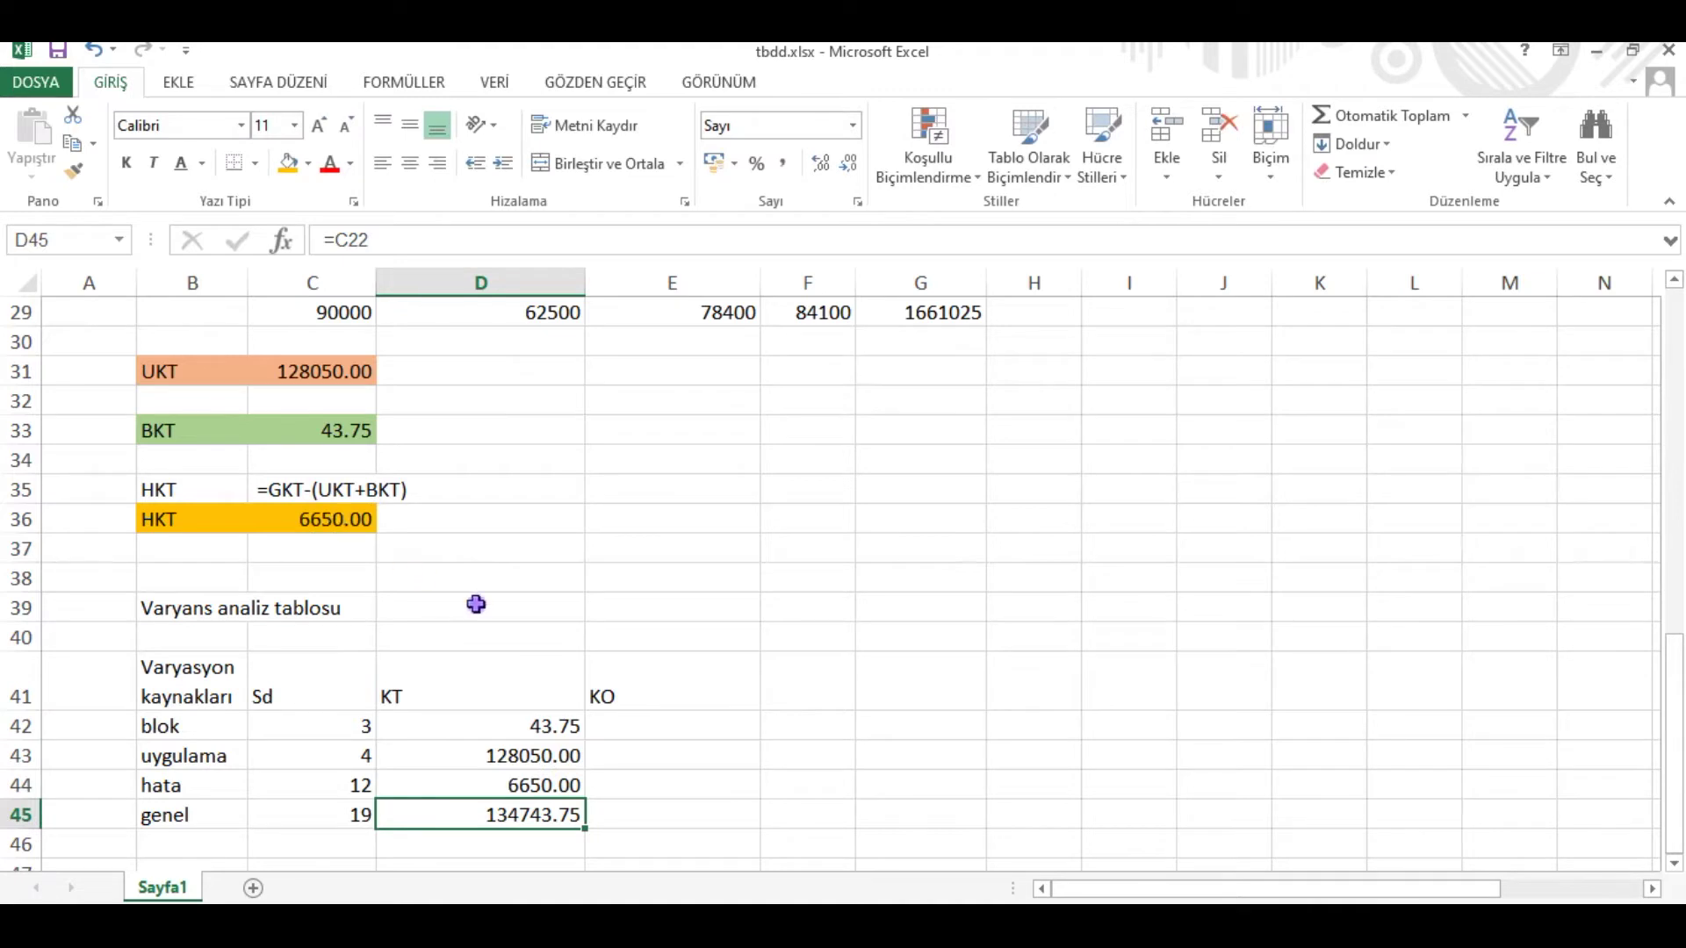
Step: Center the Sd column of the variance table and right-align the cells from KT onward, D41:I46
left_click_drag(321, 688, 1204, 839)
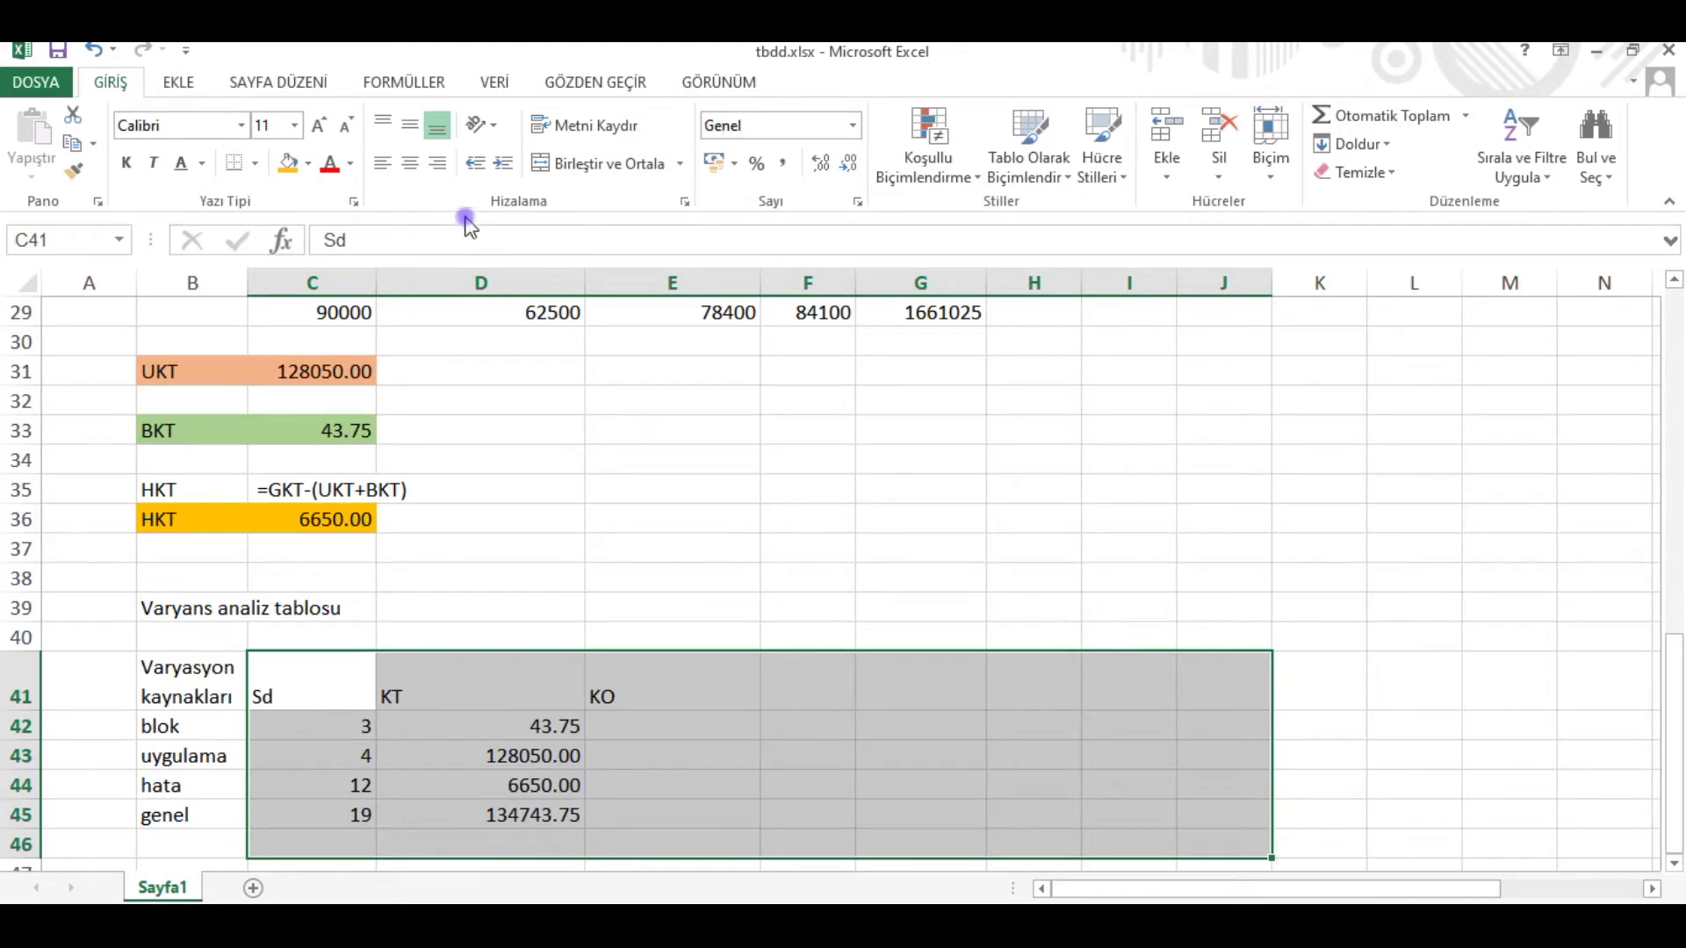
left_click(409, 164)
left_click(726, 752)
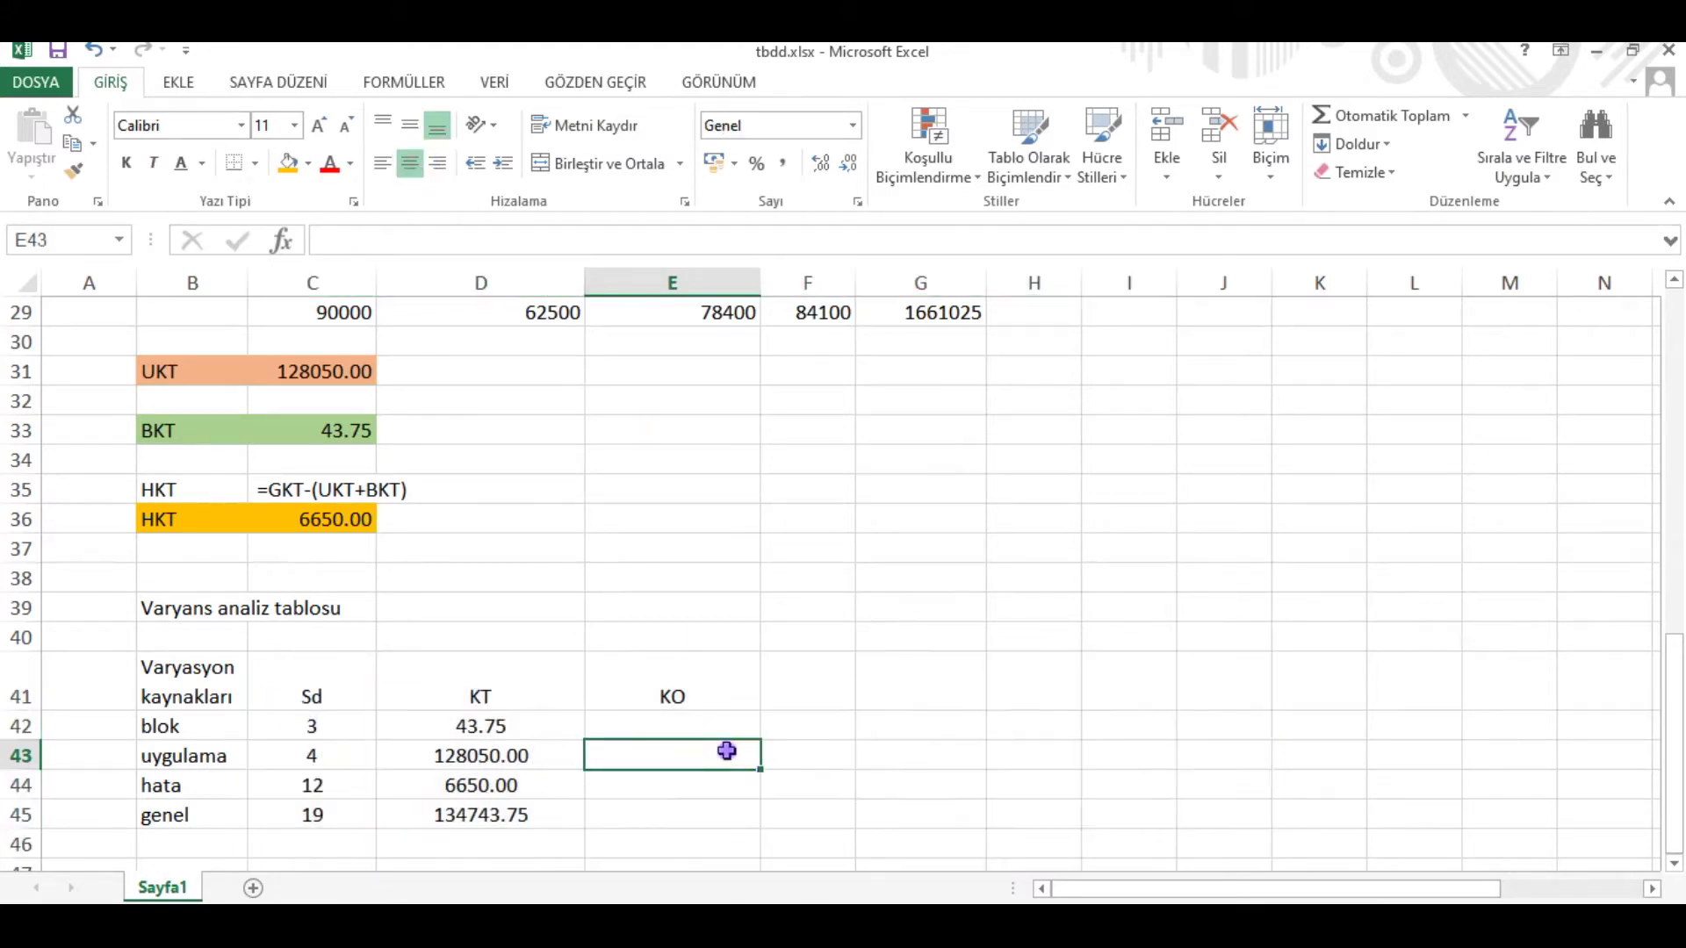
left_click_drag(486, 682, 1133, 836)
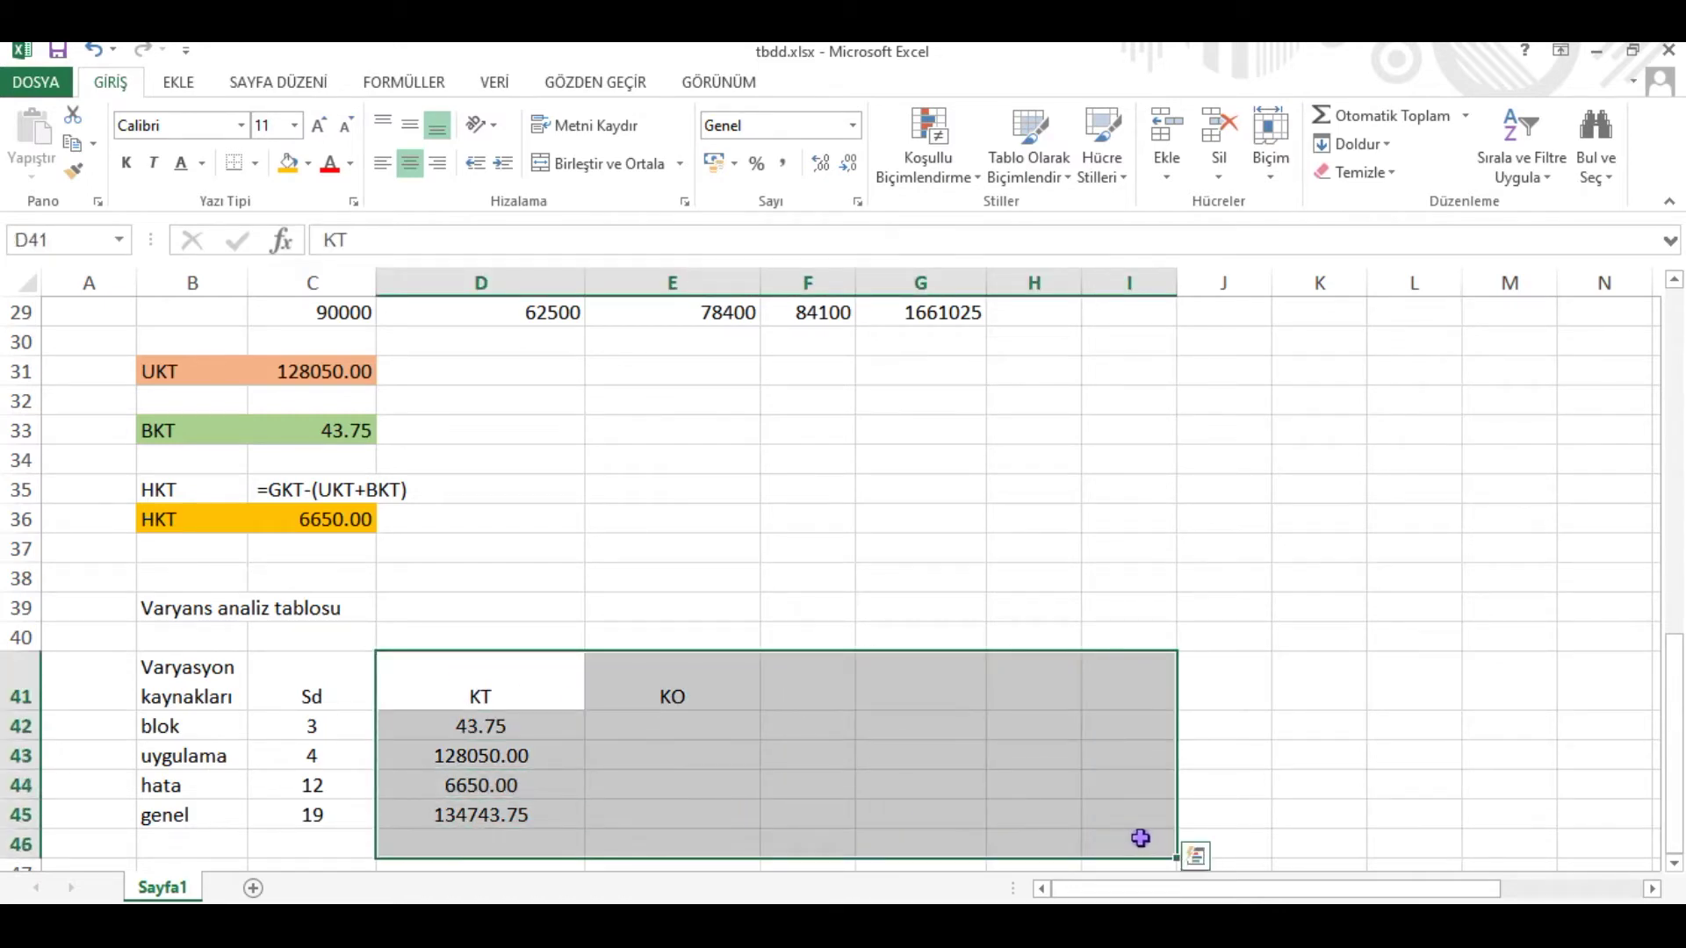
left_click(437, 167)
left_click(798, 790)
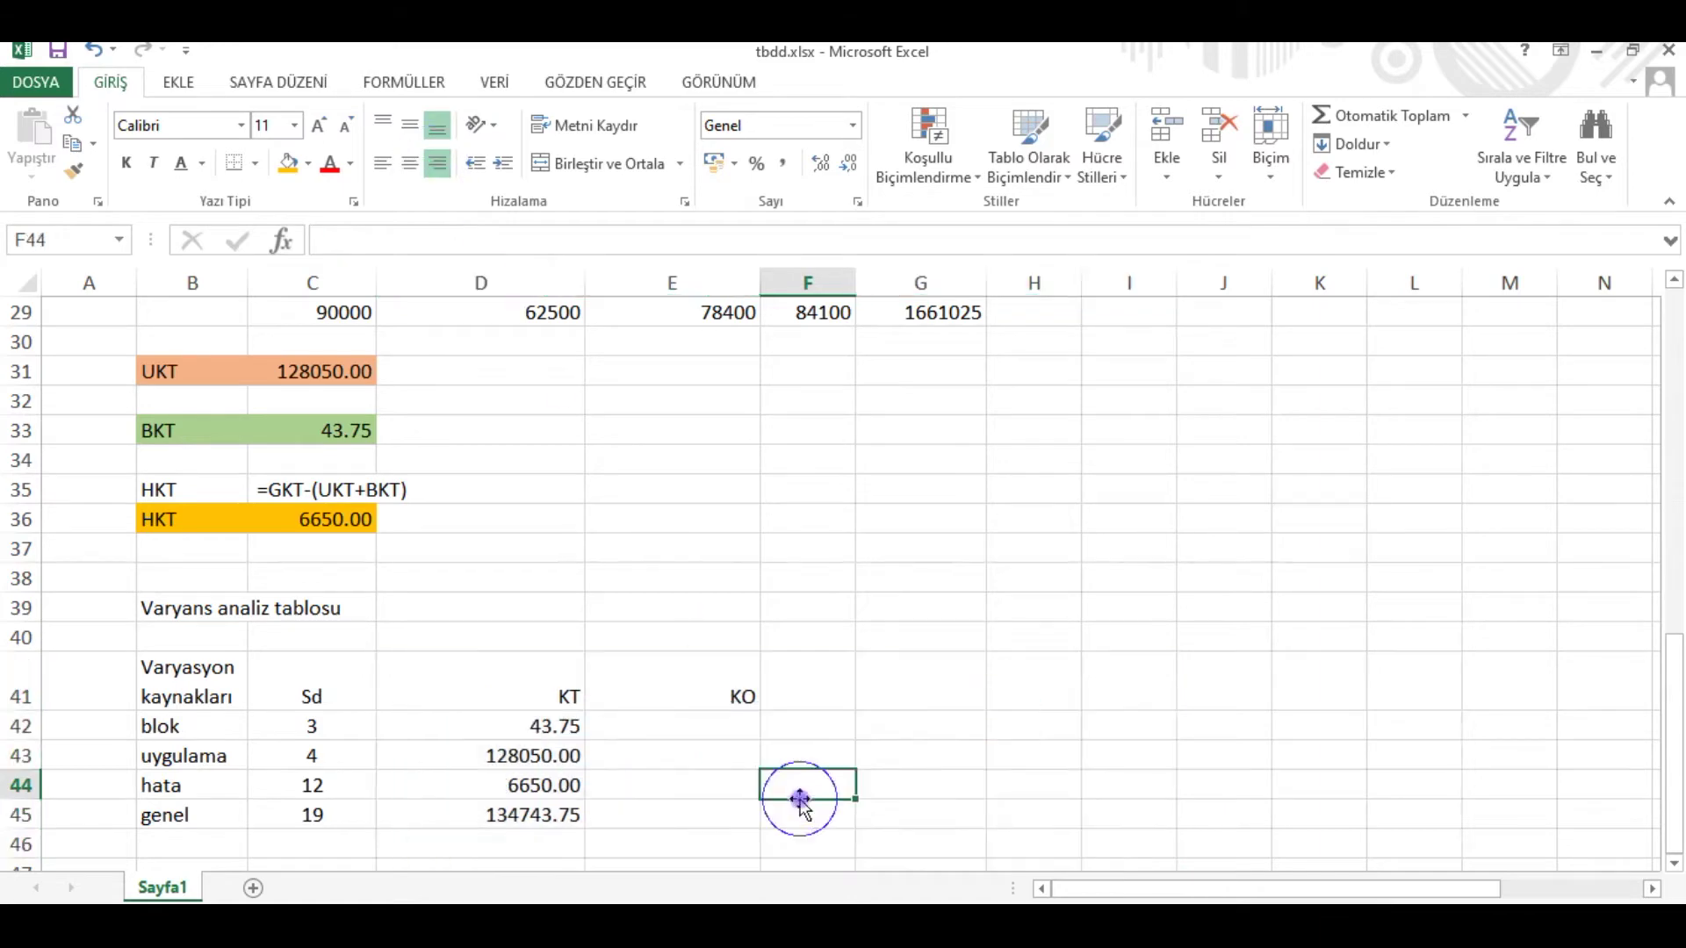
Step: Calculate the KO of blok in cell E42 by dividing its KT by its Sd with =D42/C42
left_click(726, 728)
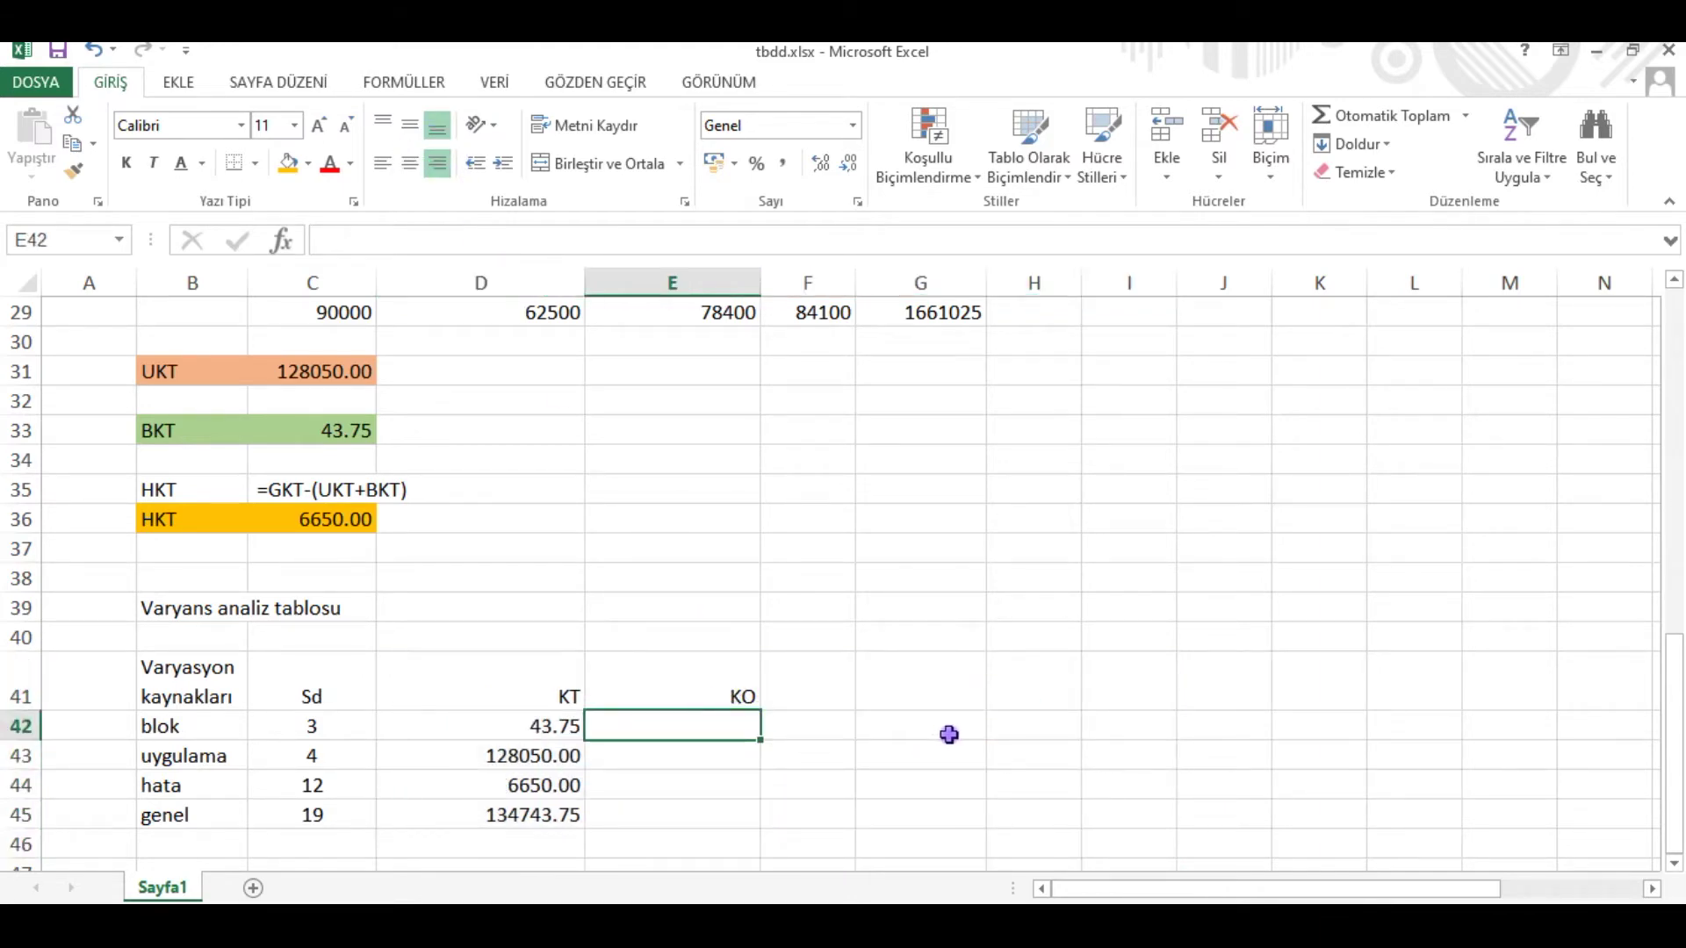
type("=")
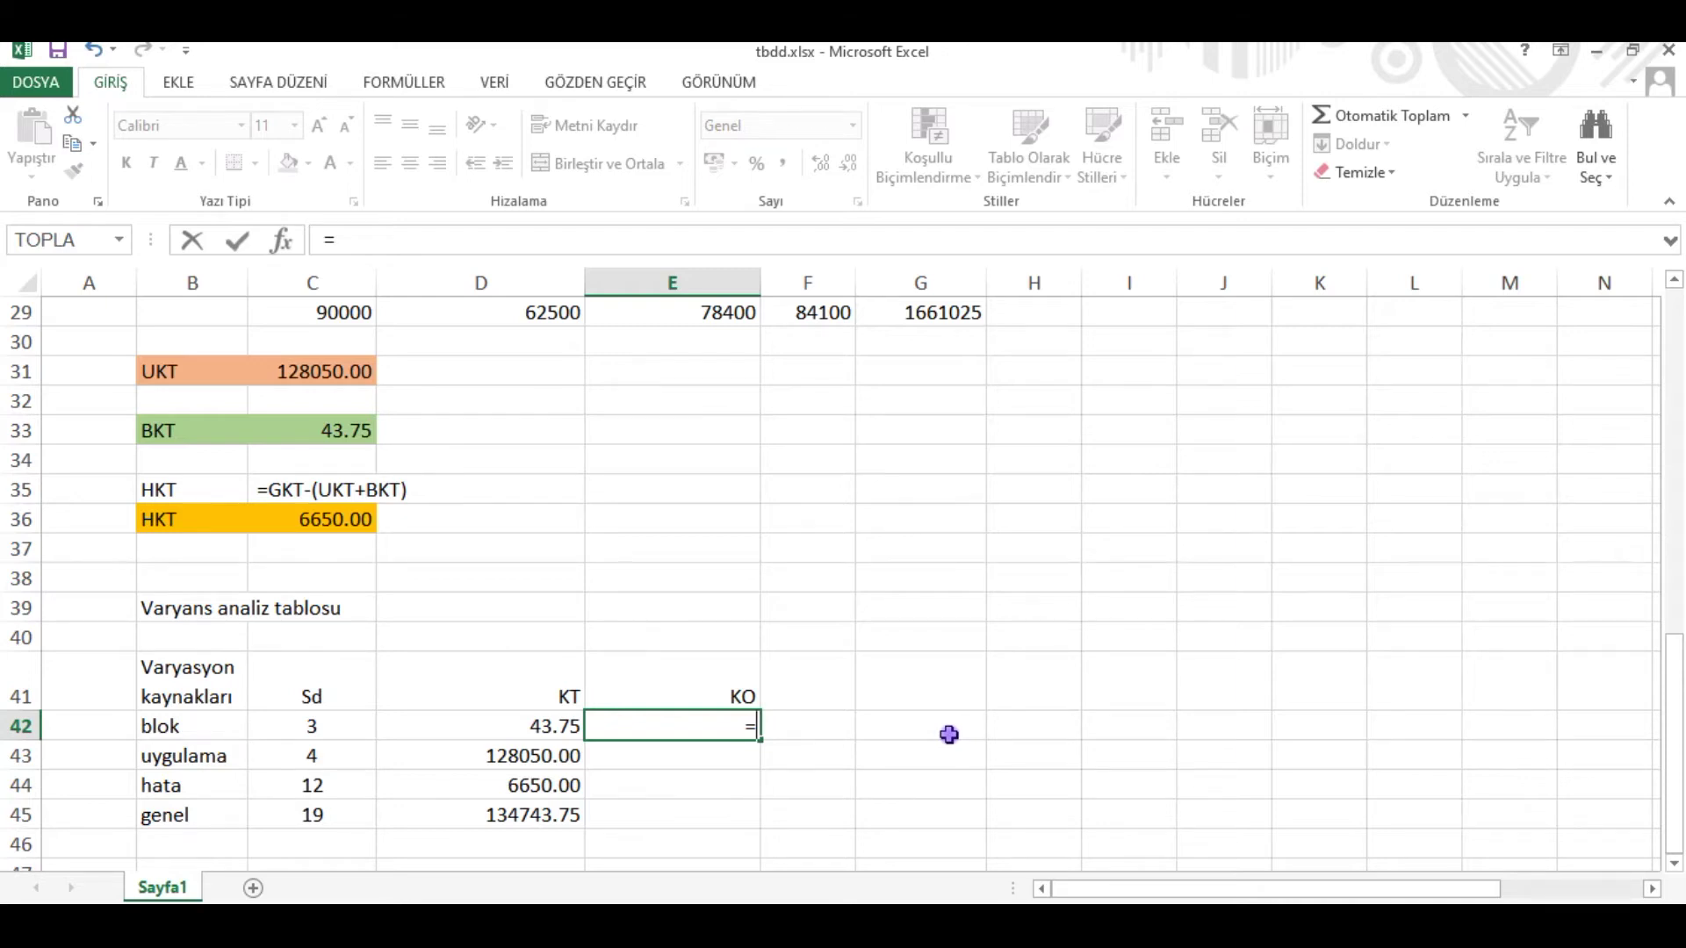
left_click(559, 723)
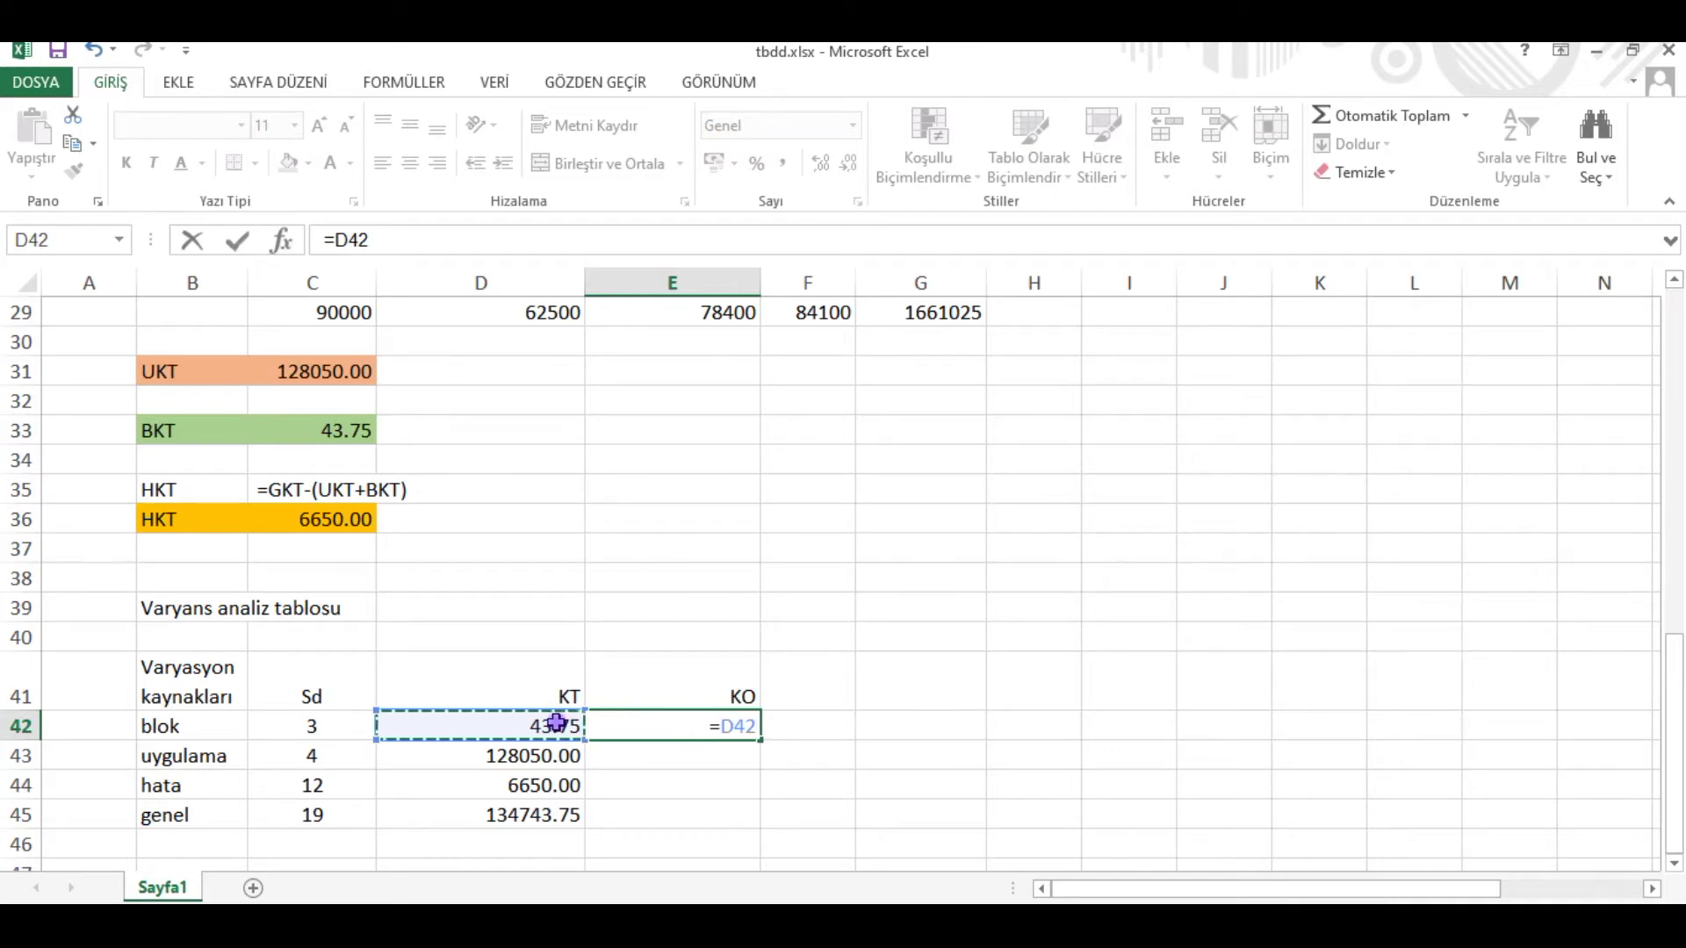
type("/")
left_click(324, 723)
key("Return")
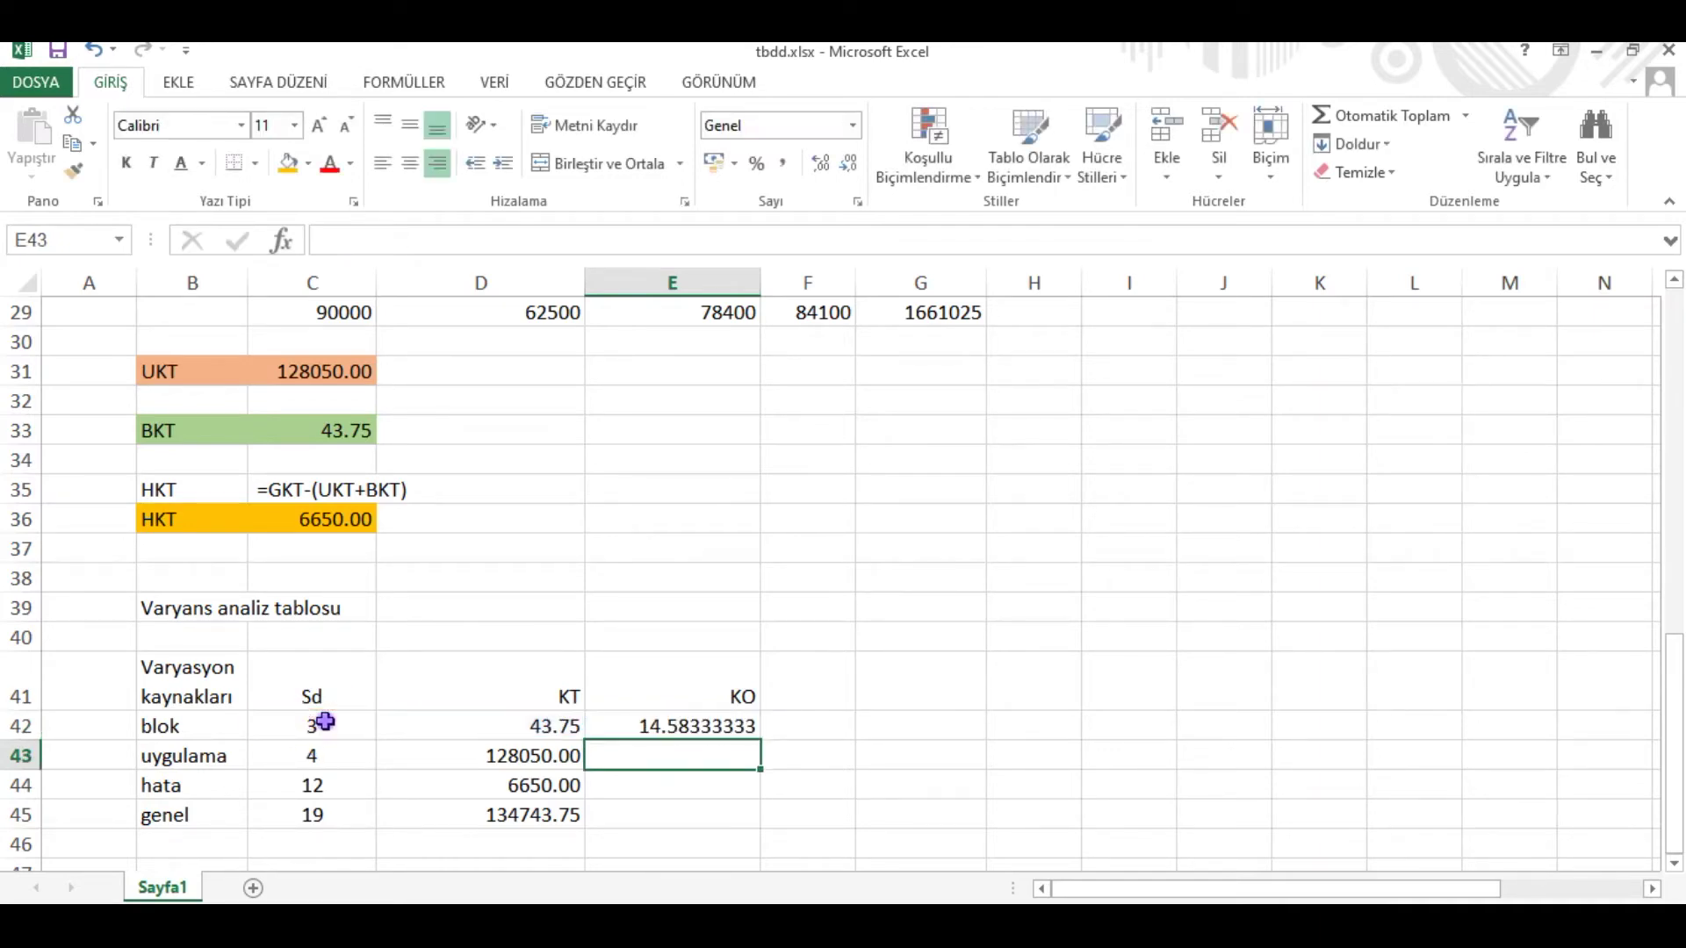
Step: Reduce the KO value of blok in E42 to three decimal places
left_click(740, 730)
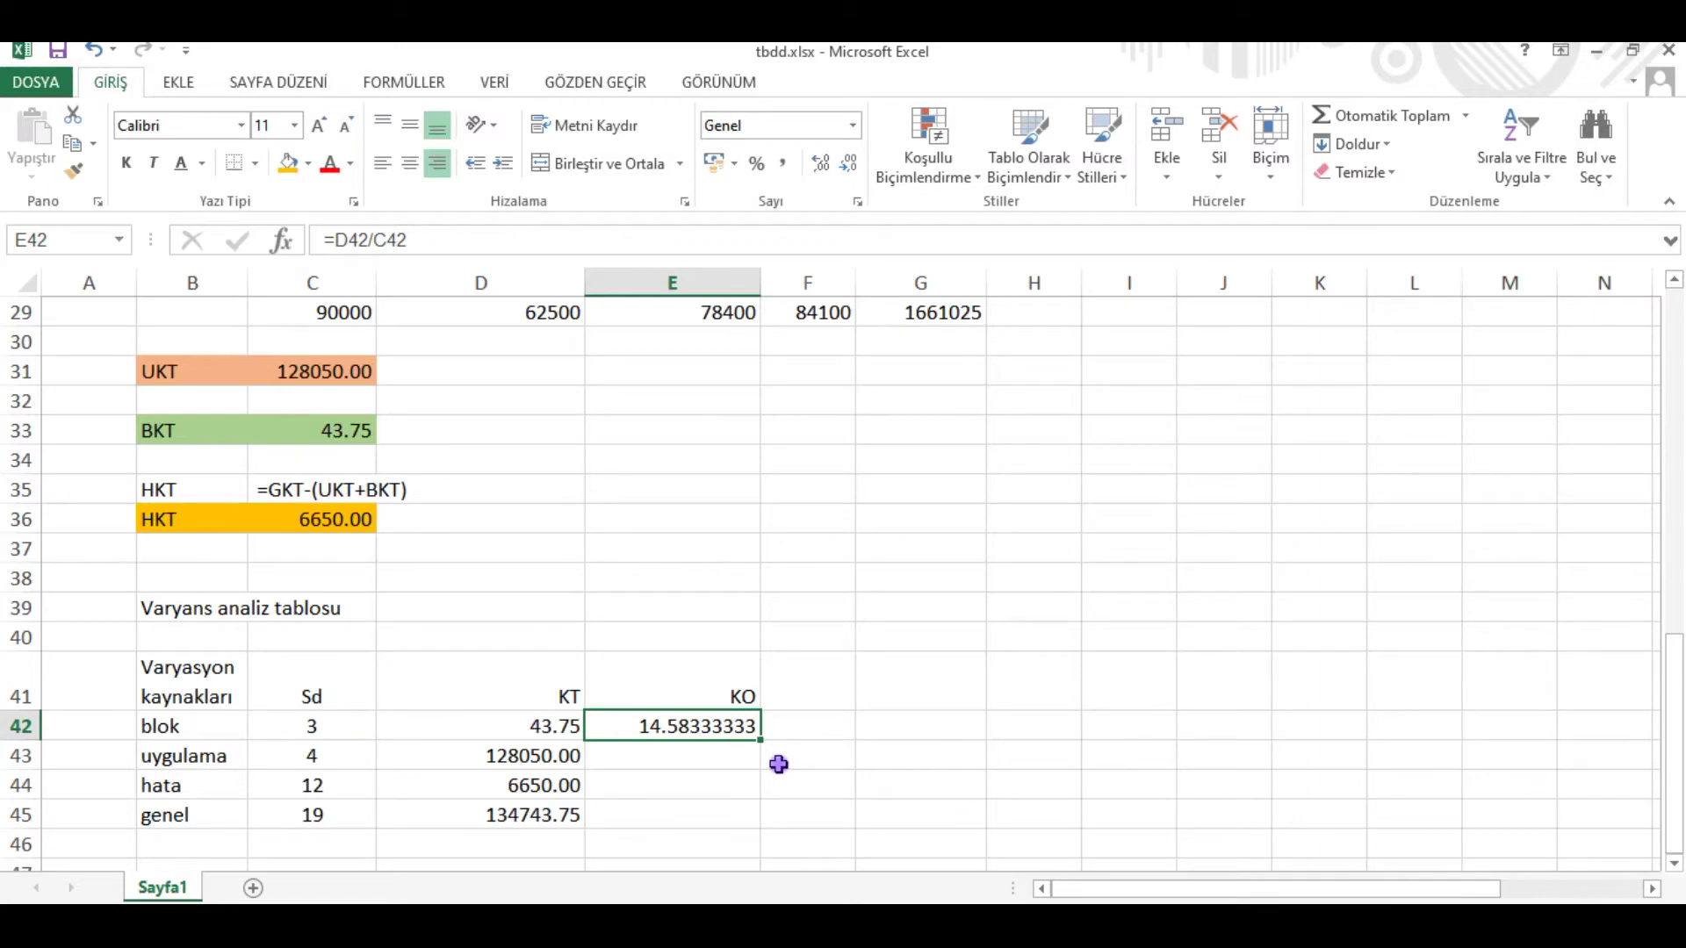
left_click(847, 163)
left_click(848, 164)
left_click(848, 163)
left_click(848, 164)
left_click(848, 163)
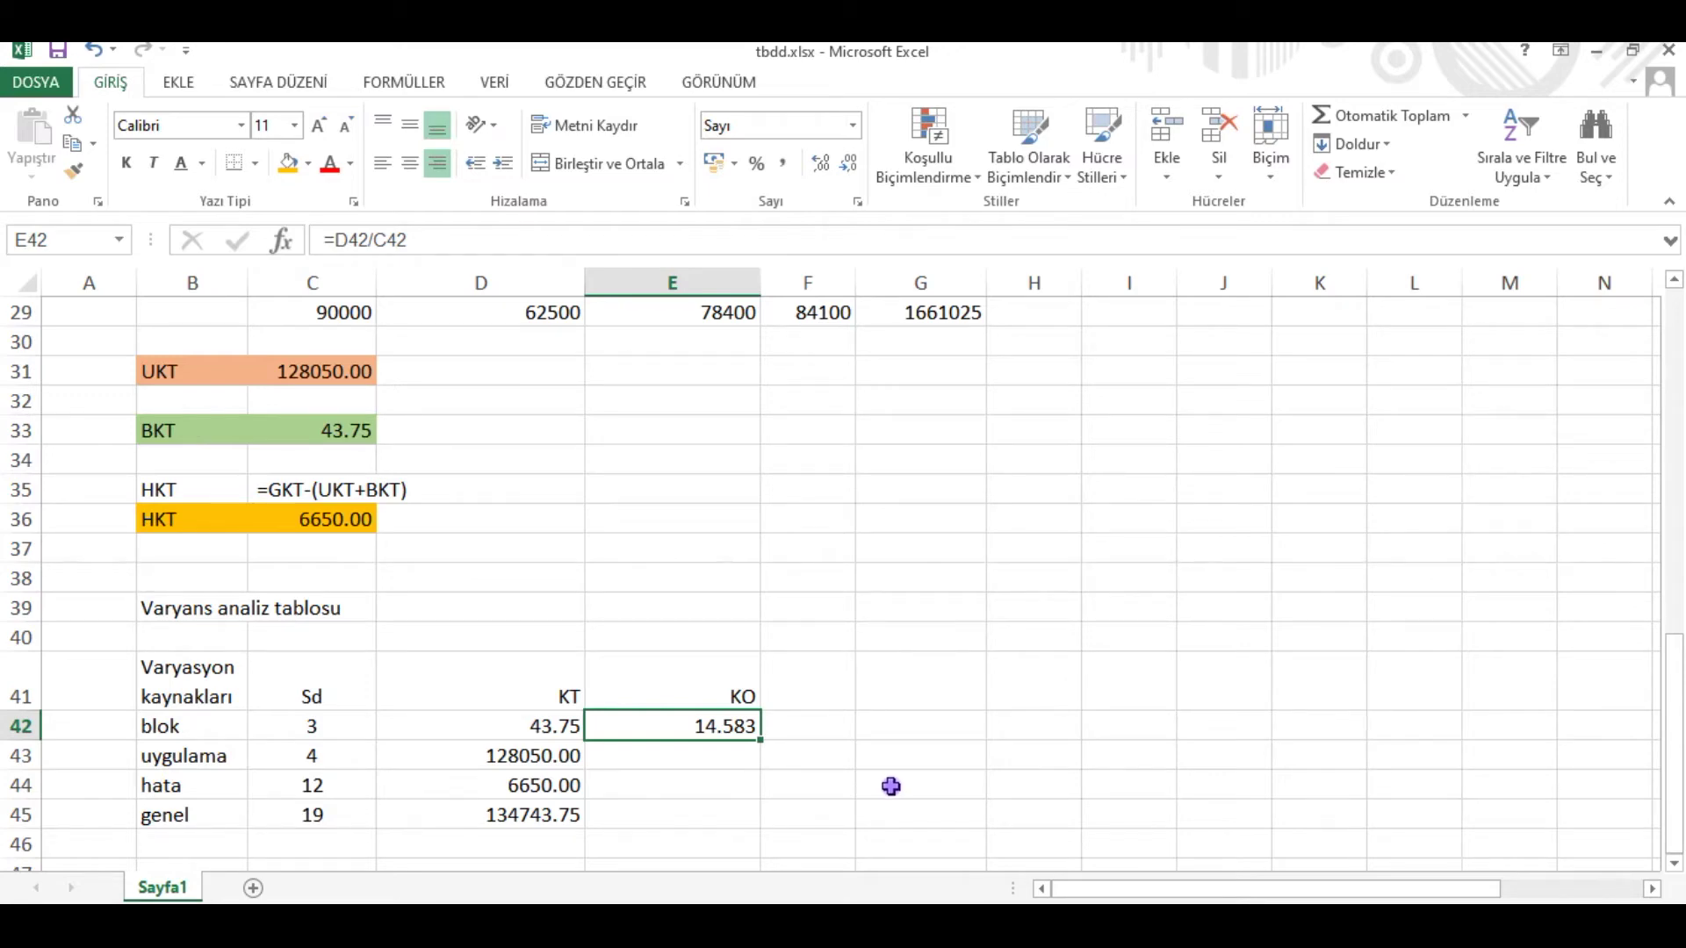
Step: Calculate the KO of uygulama in cell E43 with =D43/C43
left_click(743, 756)
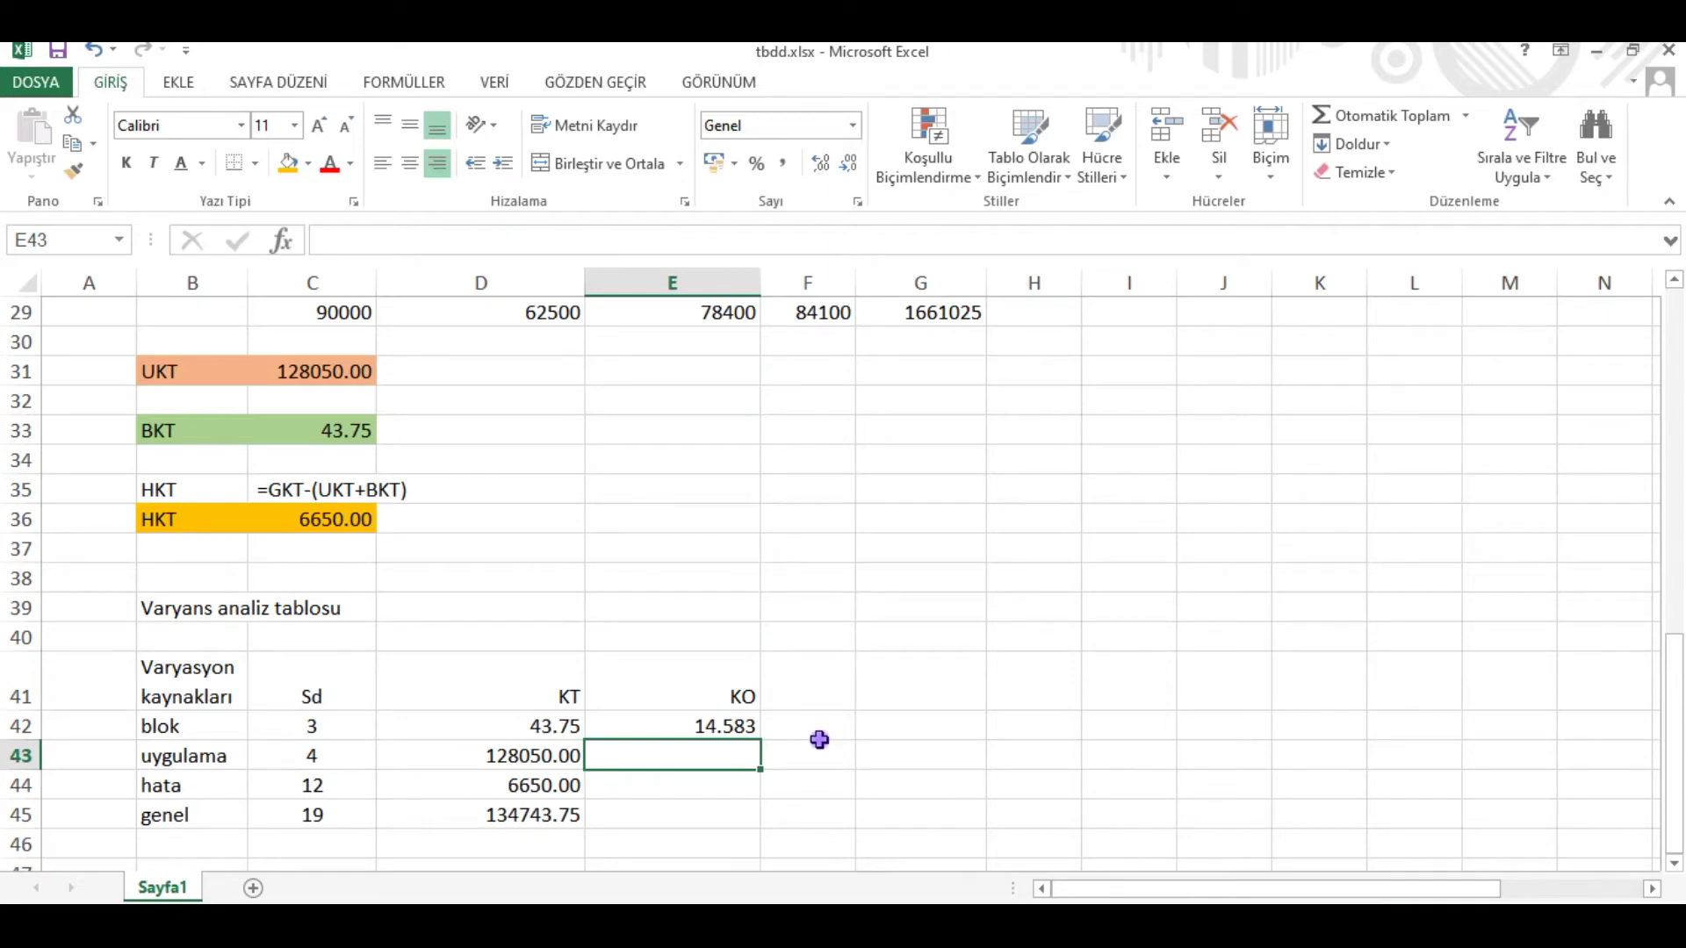
type("=")
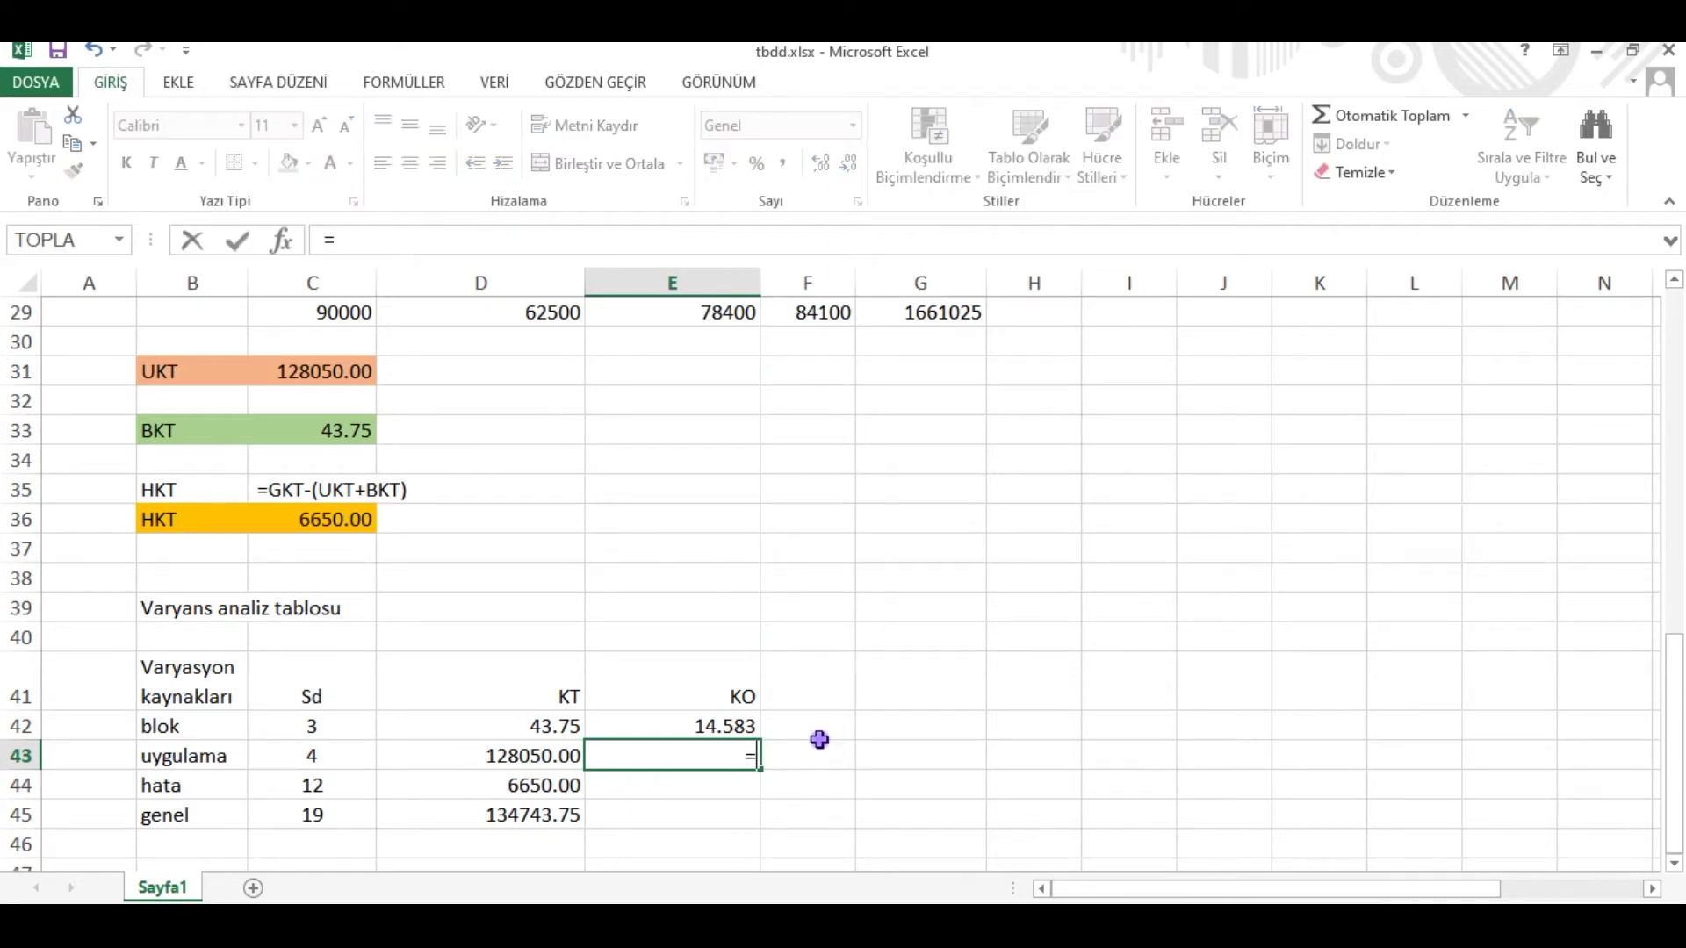
left_click(566, 753)
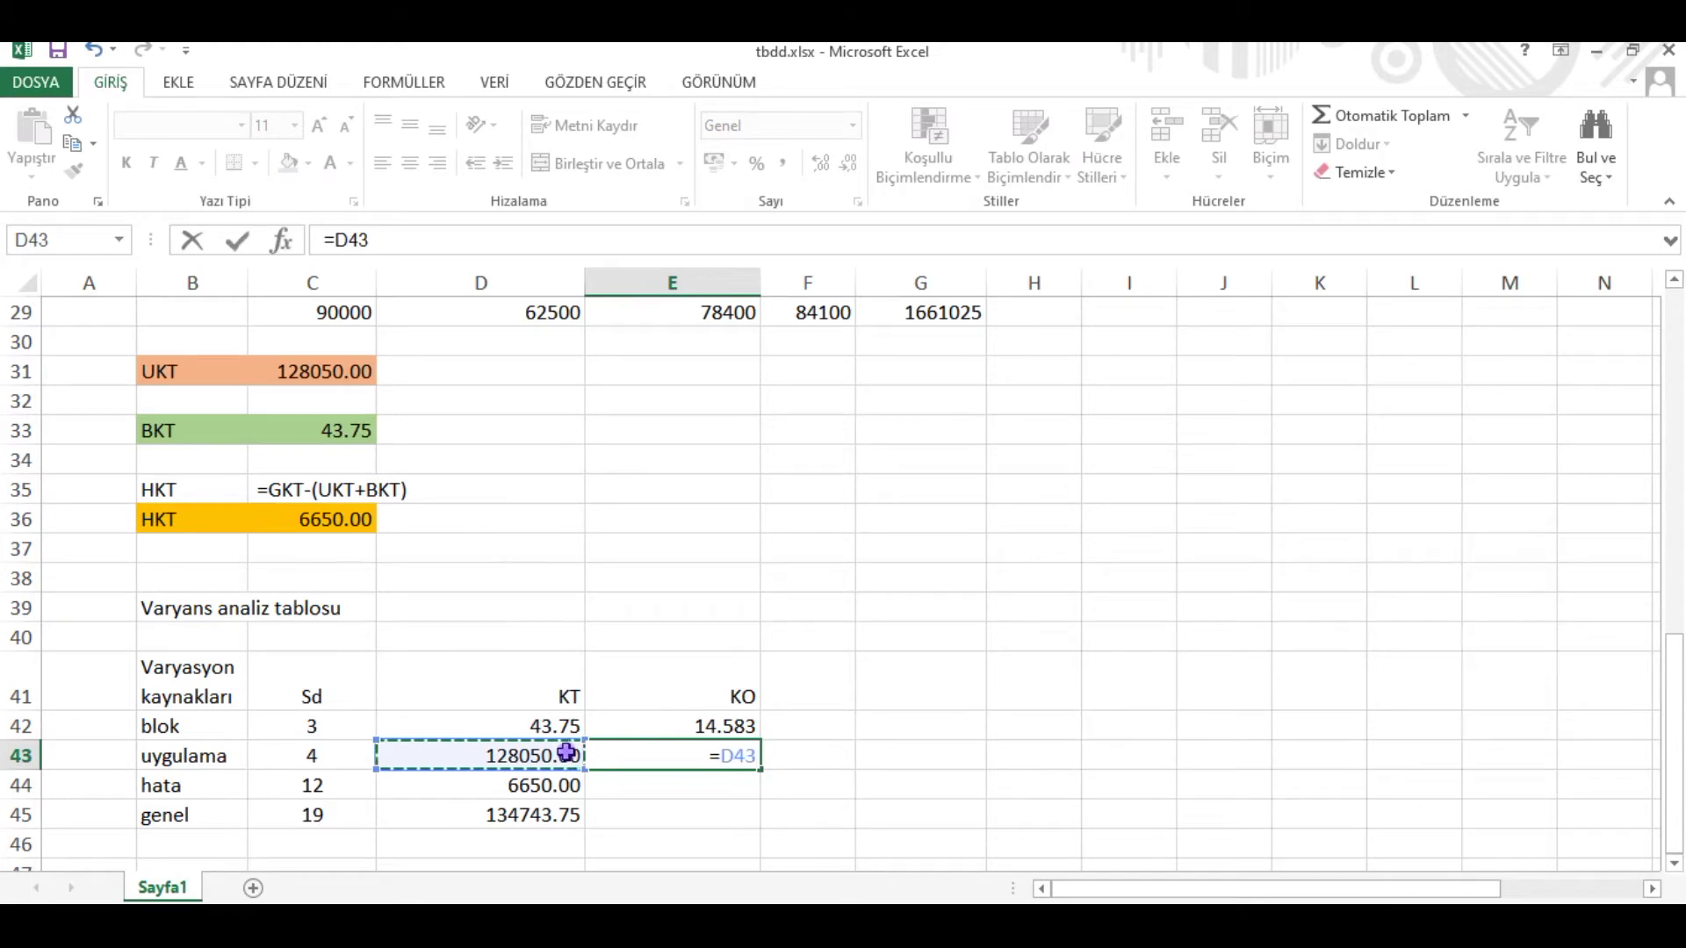
type("/")
left_click(337, 761)
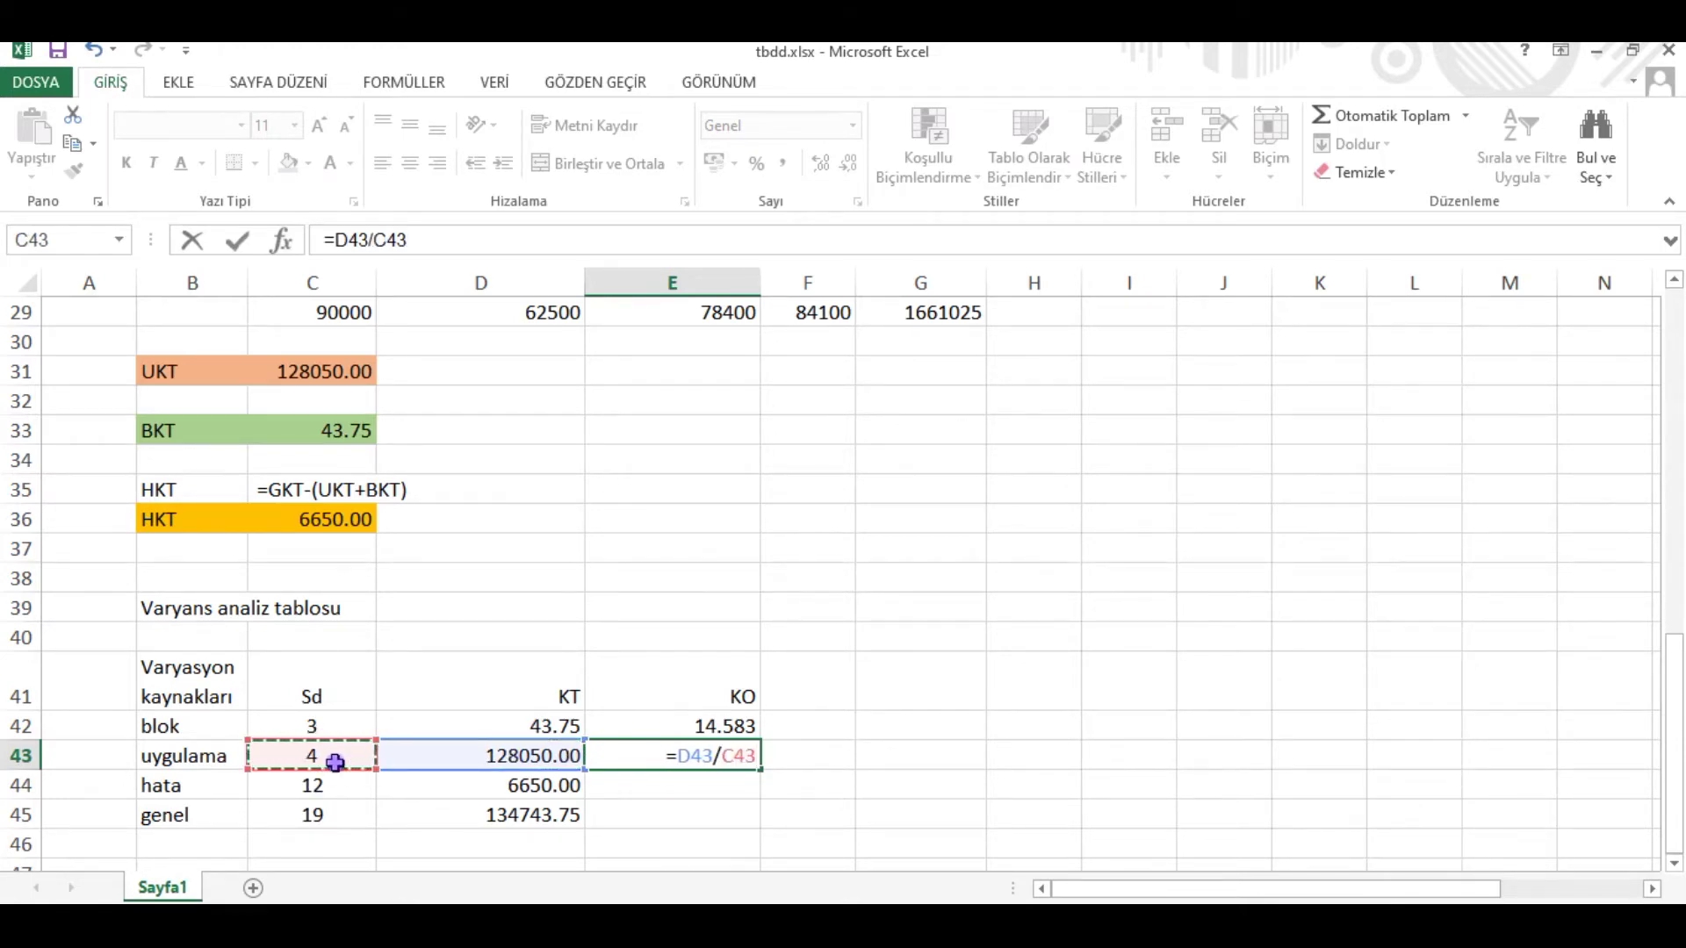
key("Return")
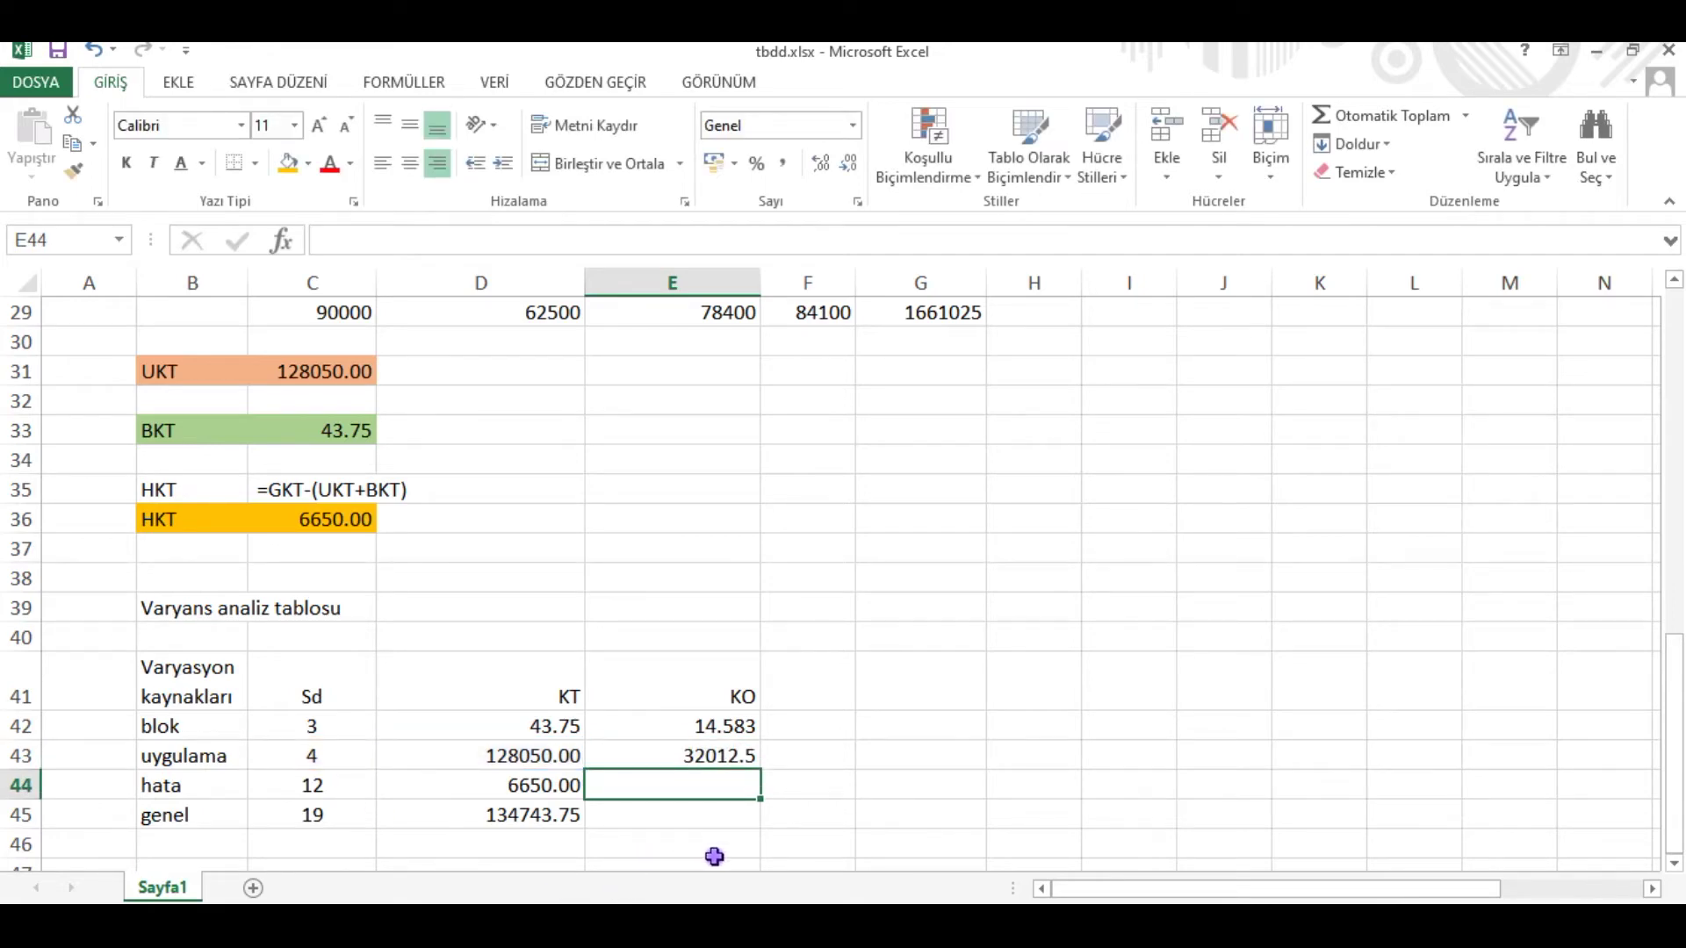
Step: Calculate the KO of hata in cell E44 with =D44/C44
type("=")
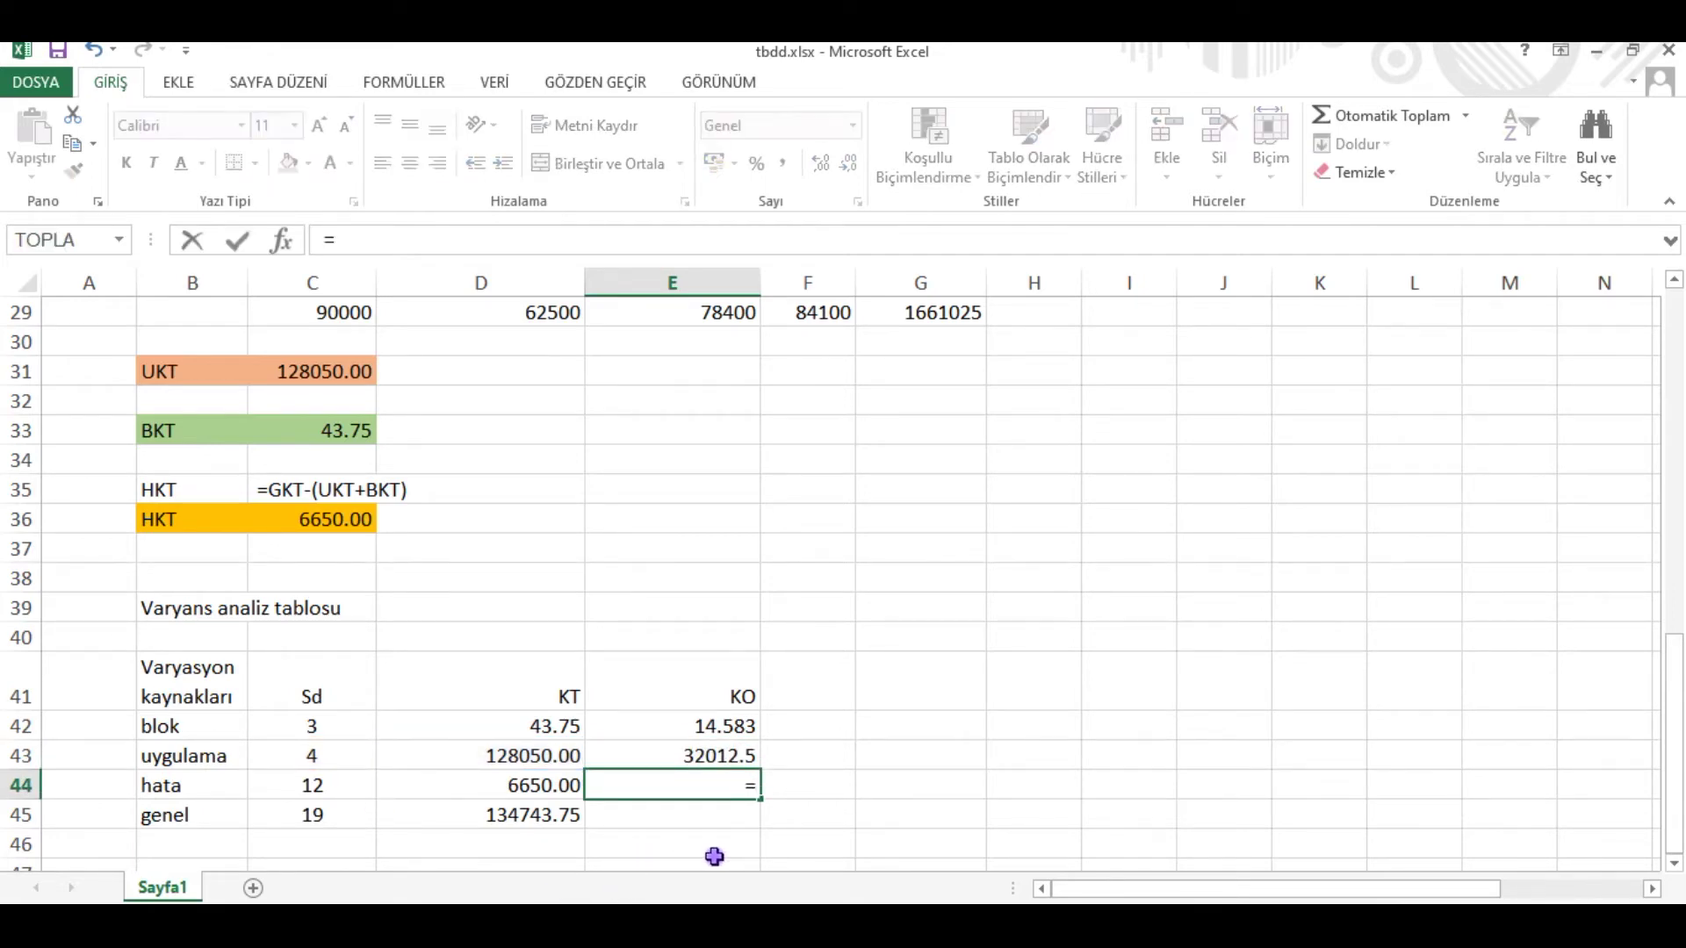
left_click(556, 784)
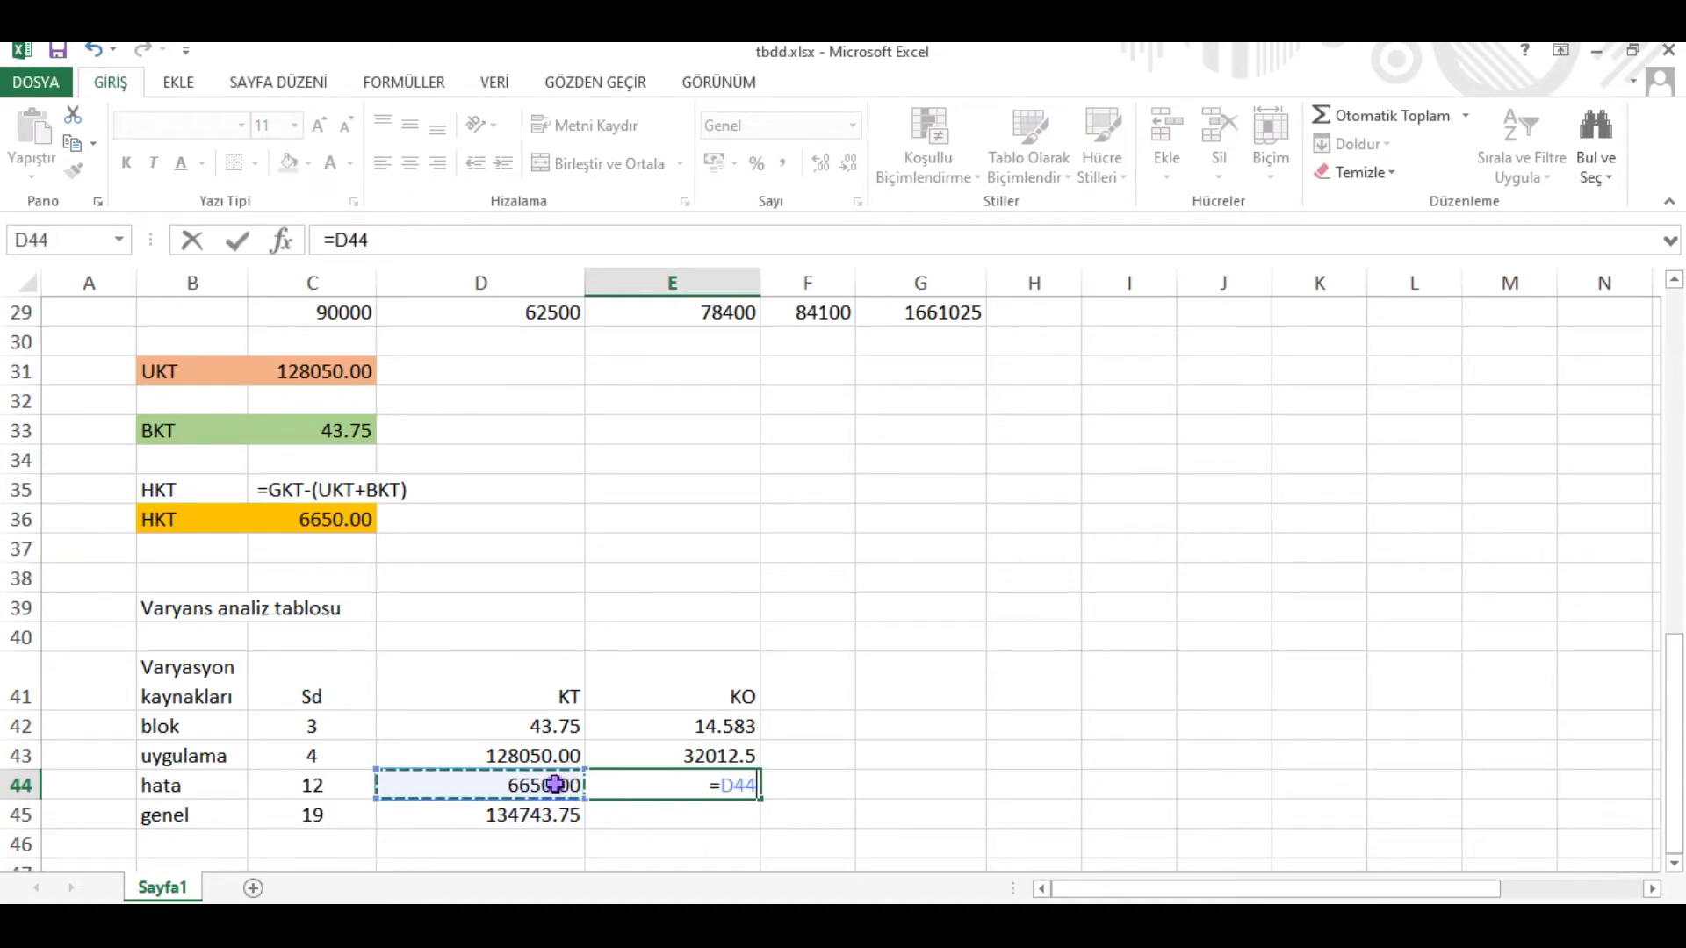
type("/")
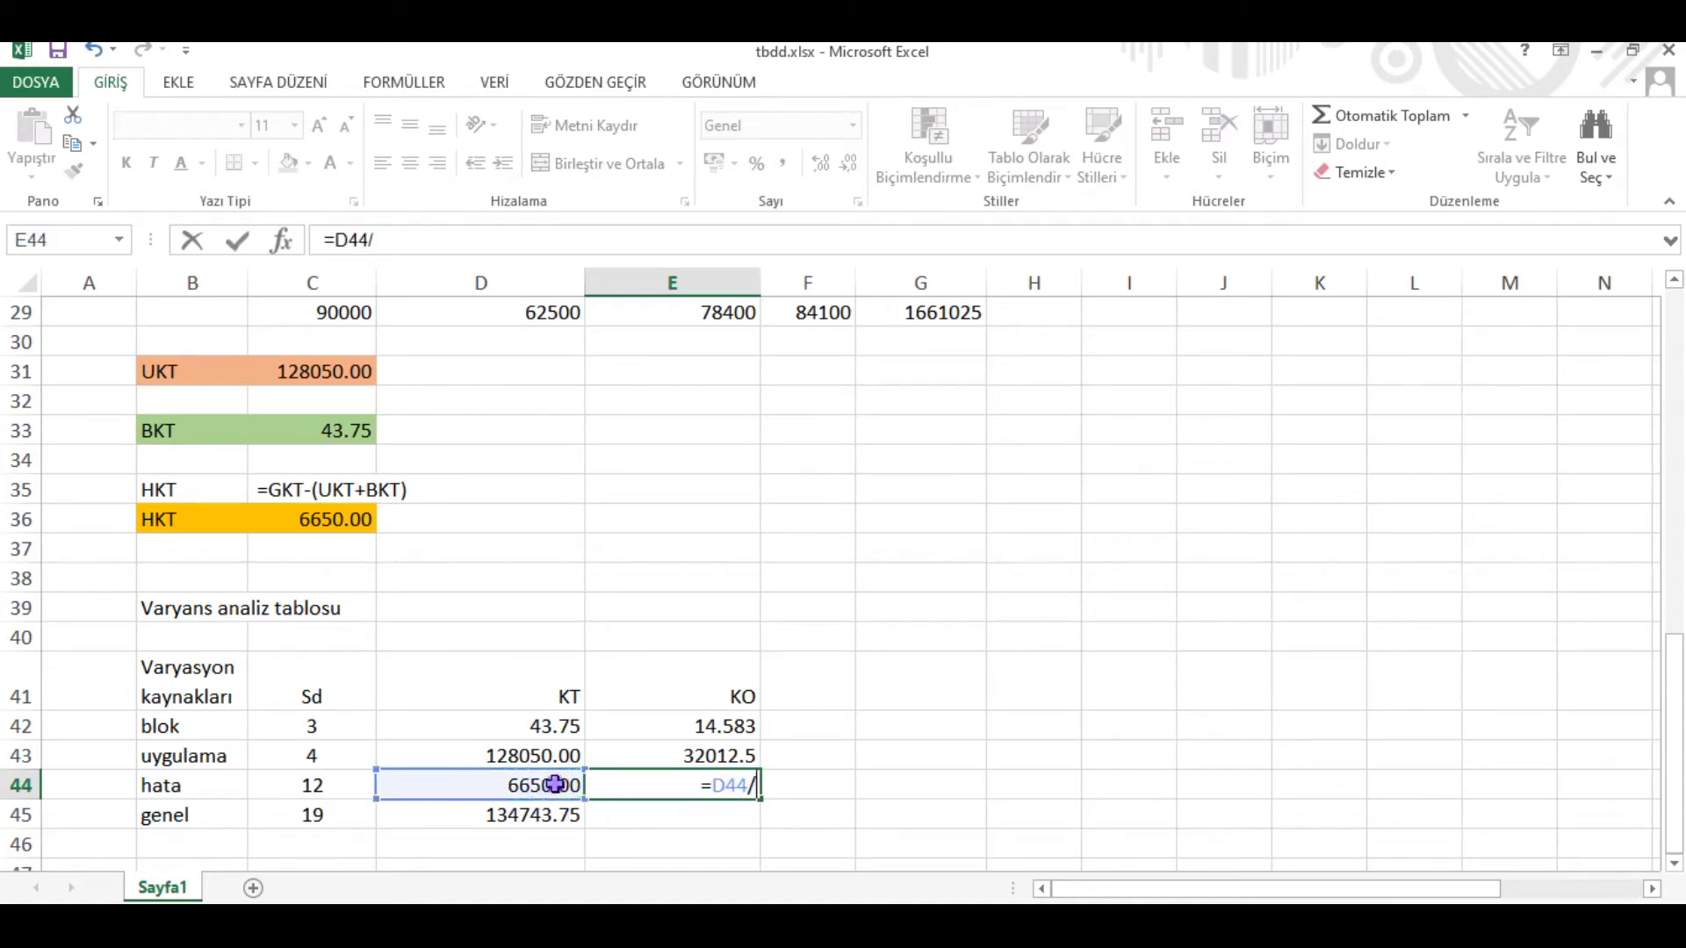
left_click(343, 785)
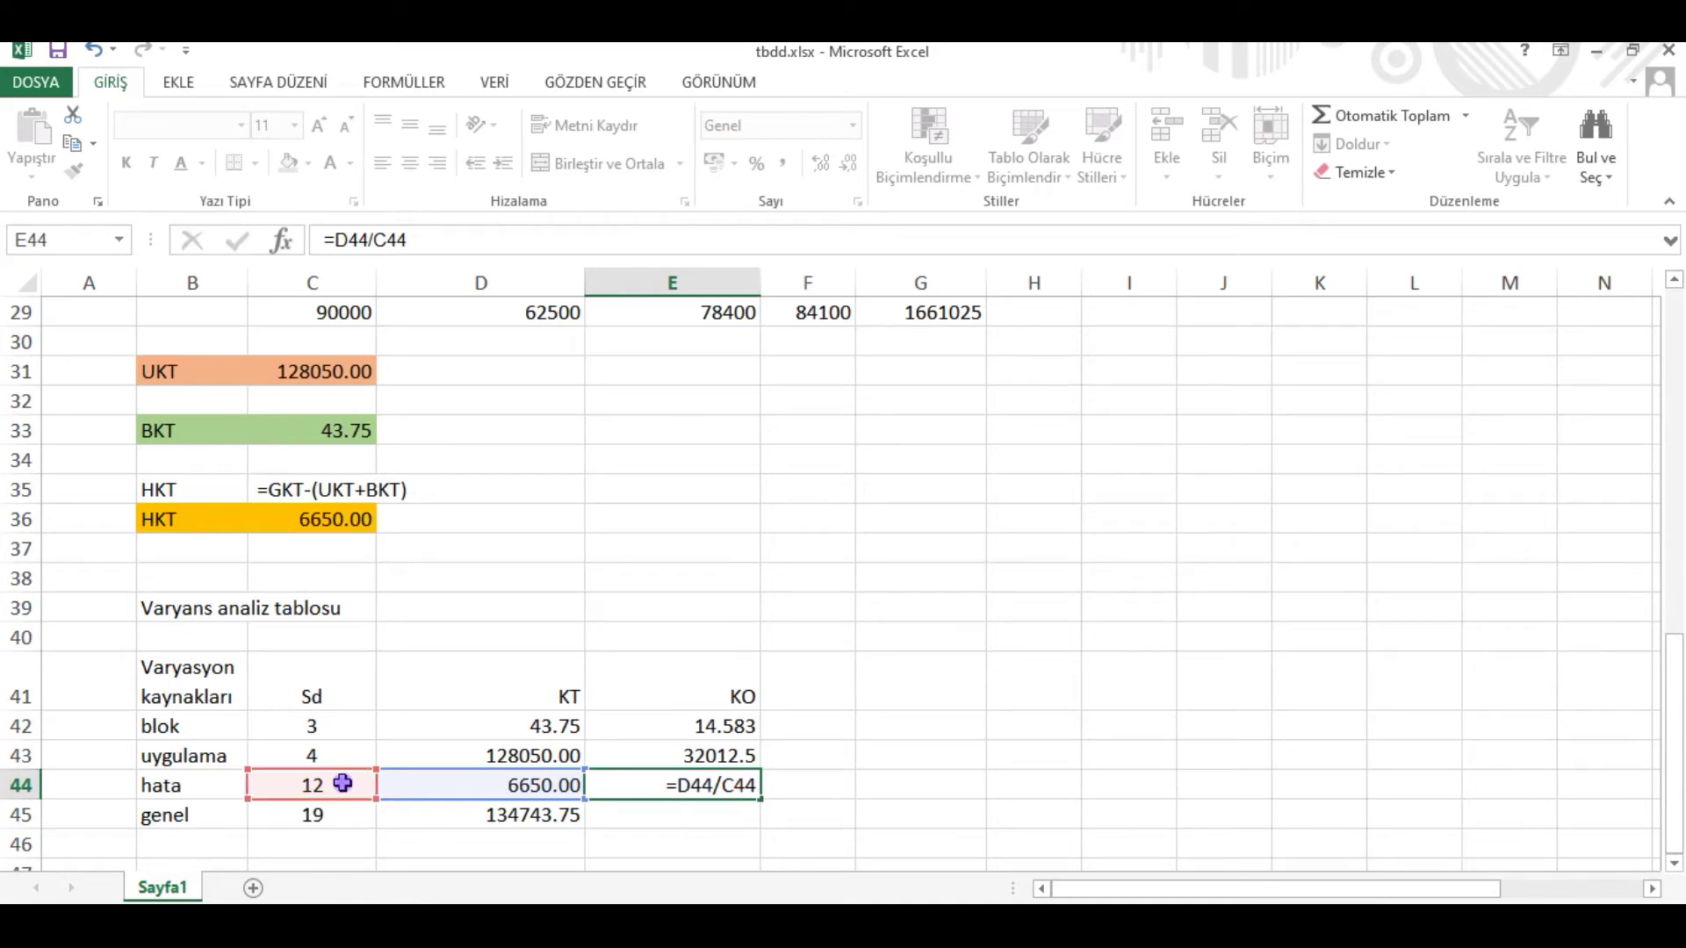
key("Return")
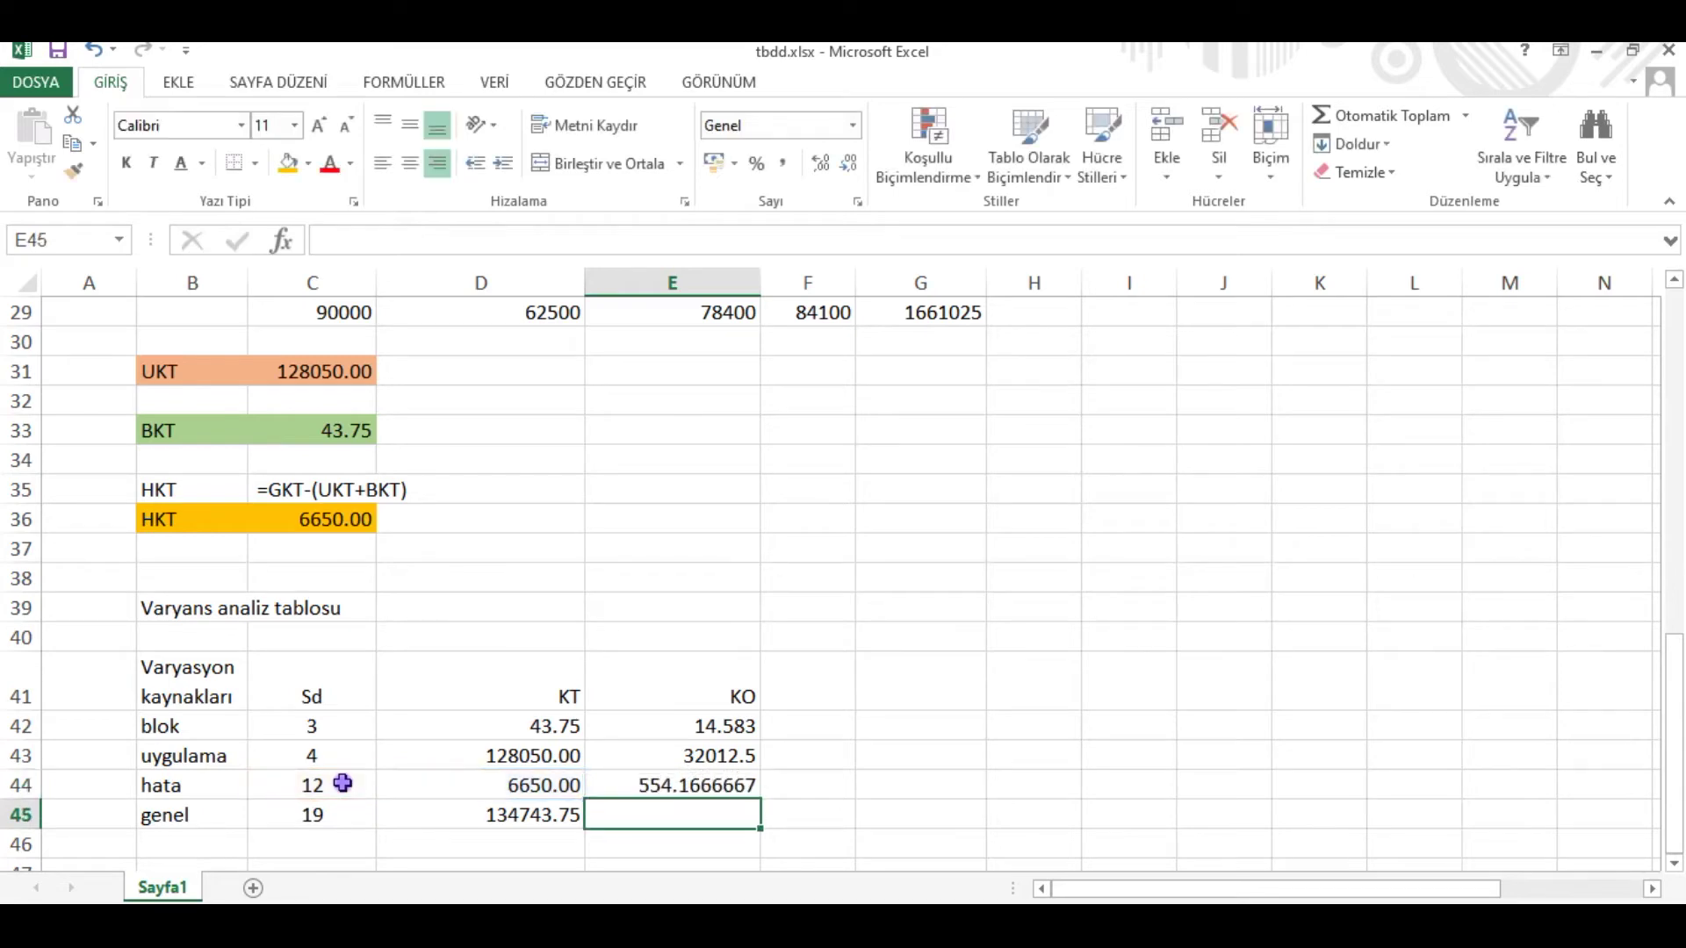
Step: Reduce the KO value of hata in E44 to three decimal places
left_click(715, 786)
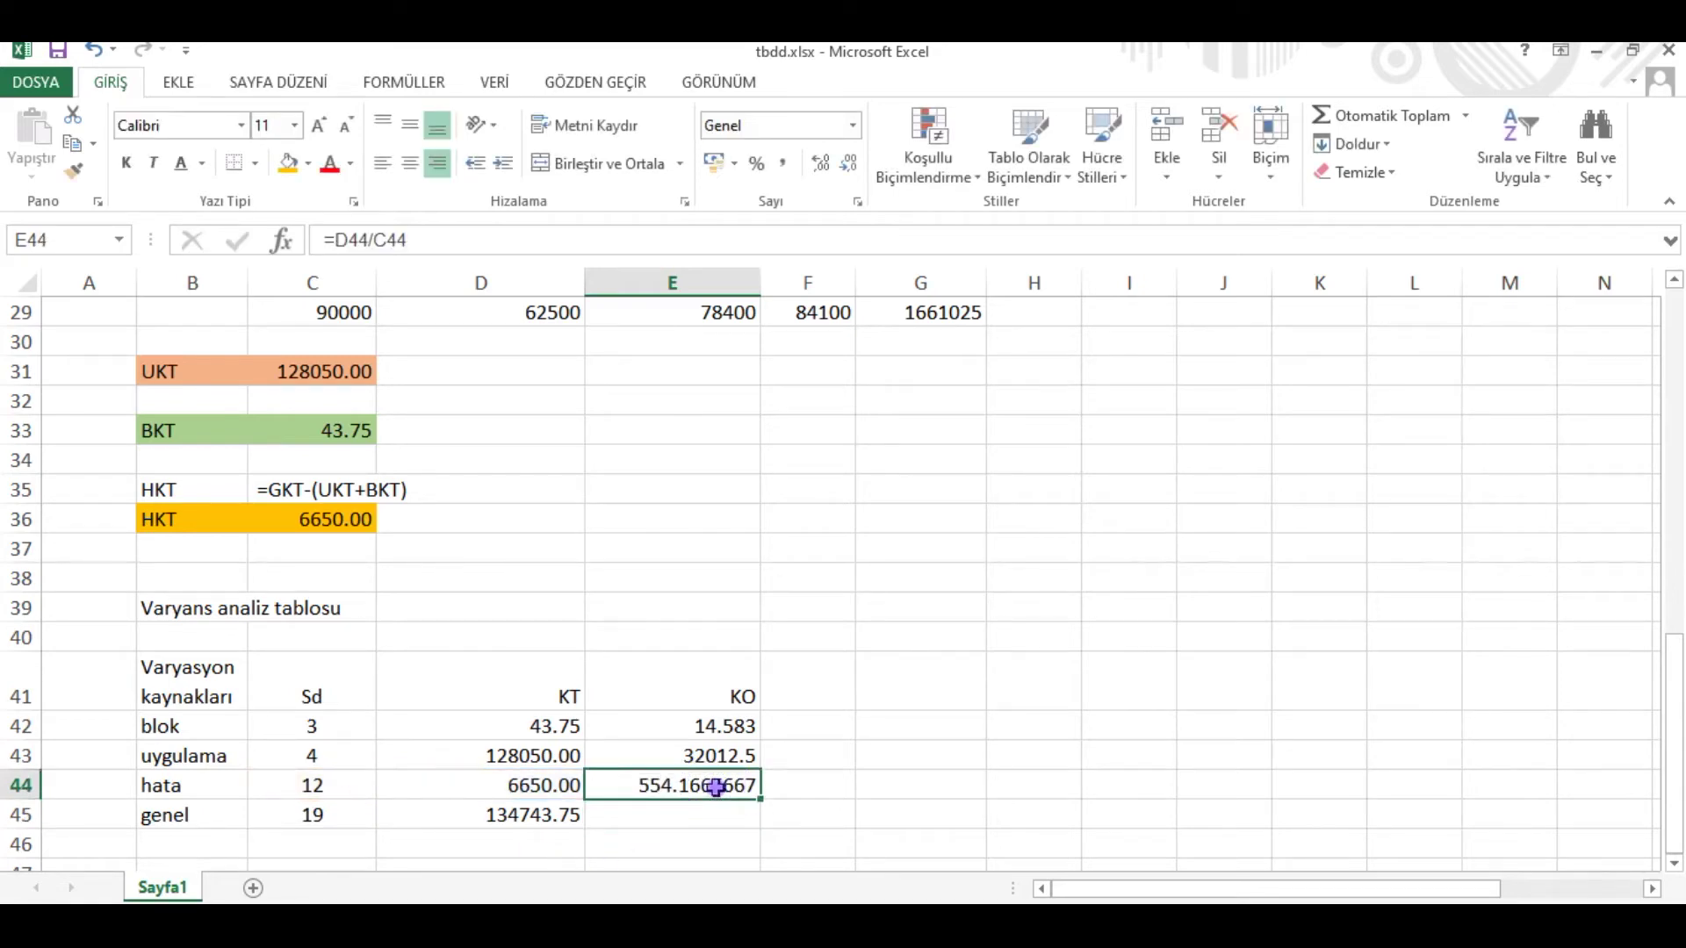
left_click(850, 166)
left_click(850, 167)
left_click(850, 167)
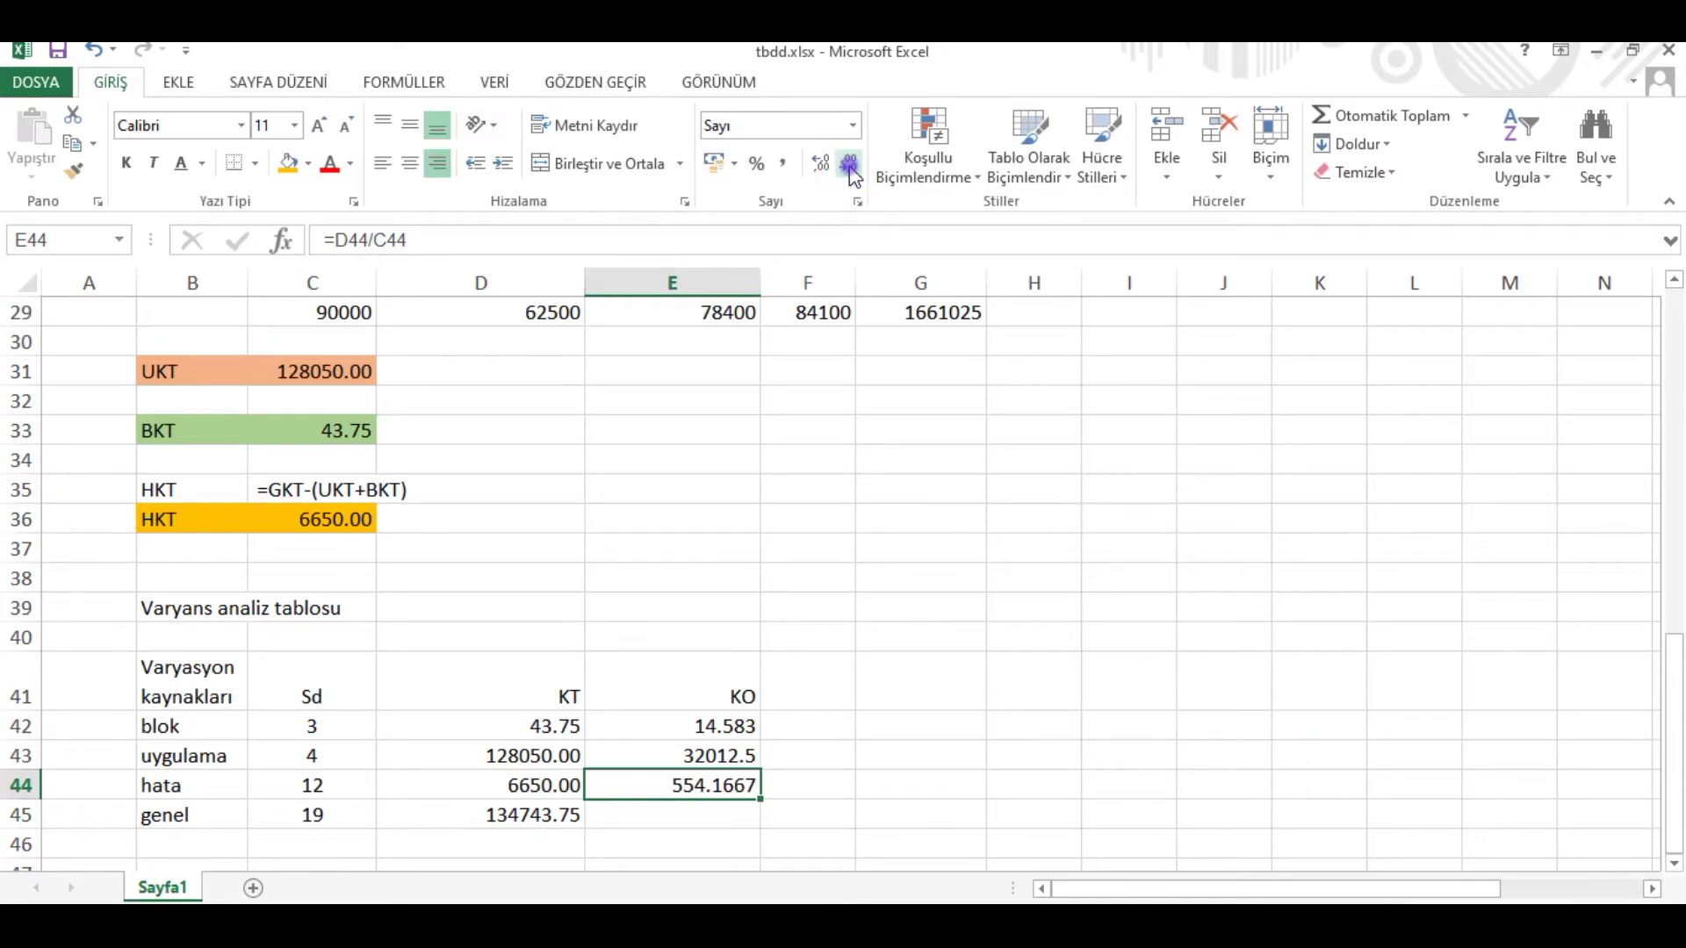
left_click(850, 167)
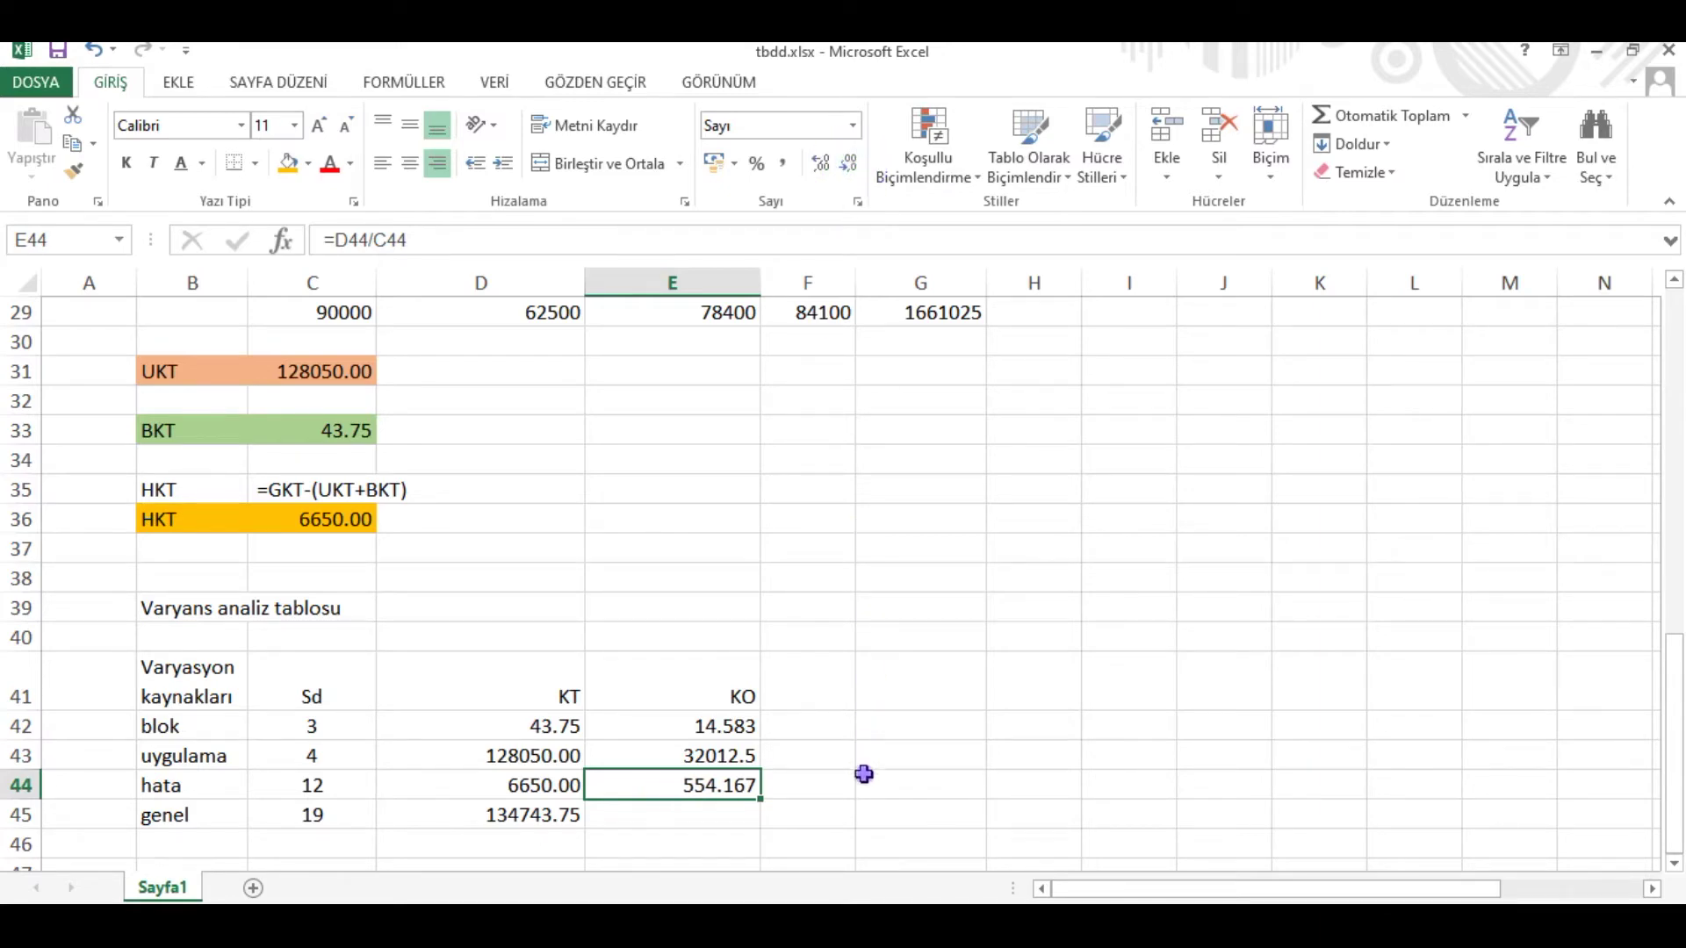
Step: Enter the note "Genelin KO hesaplanmaz" in the KO cell of genel, E45
left_click(736, 823)
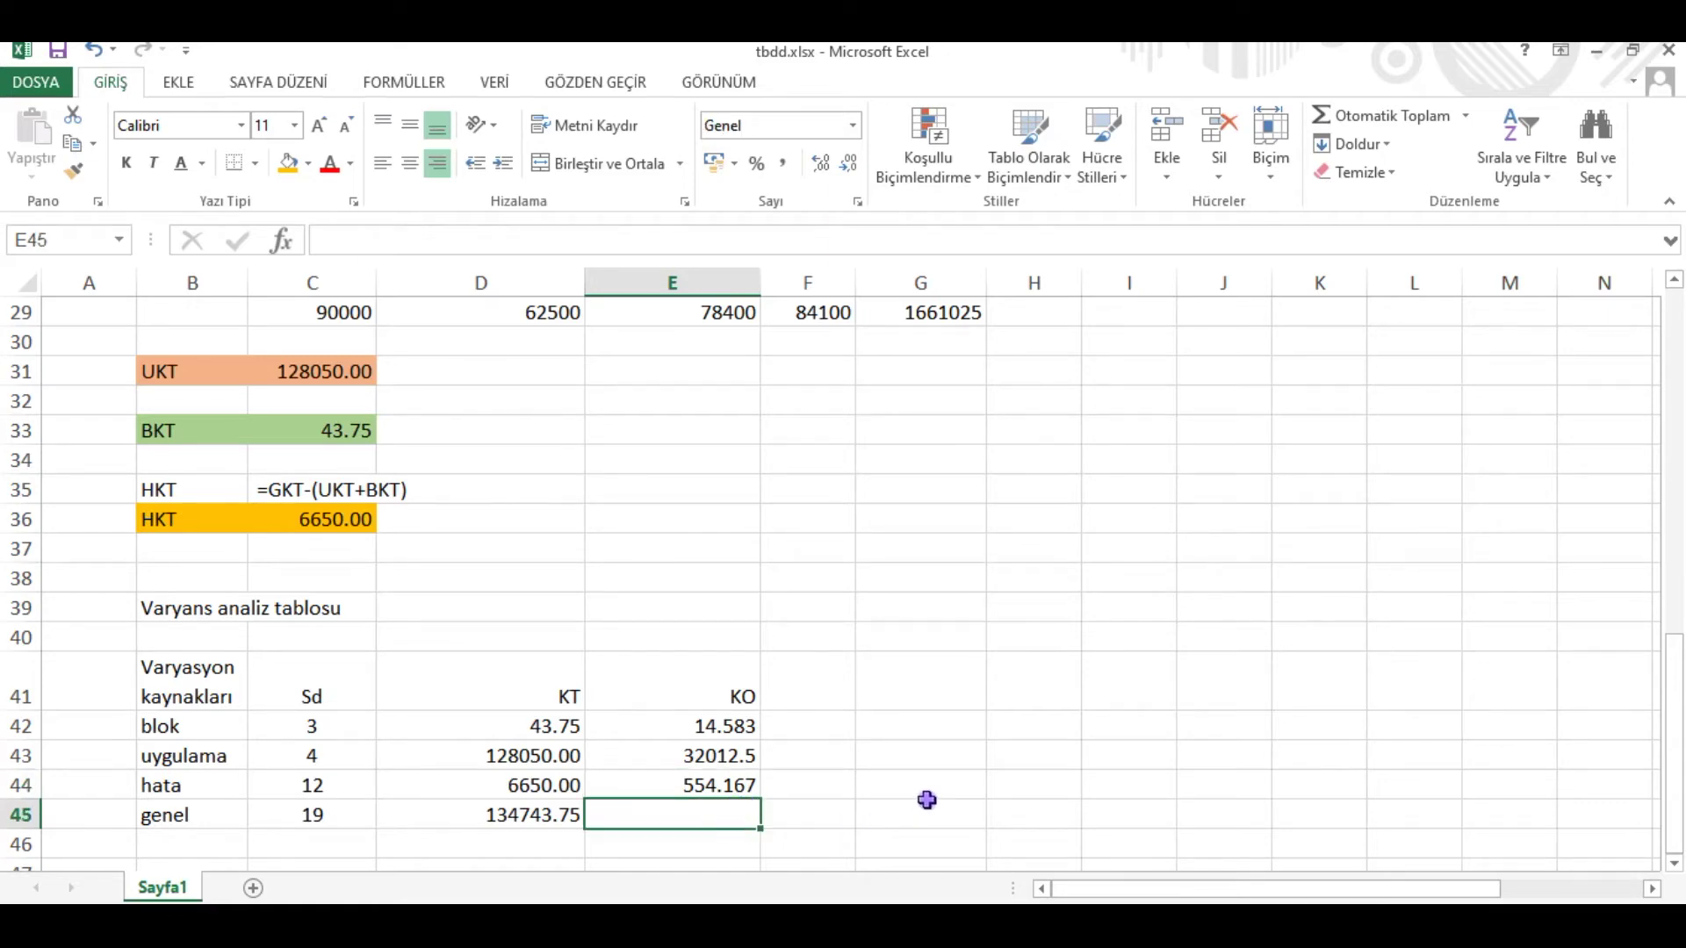
type("------")
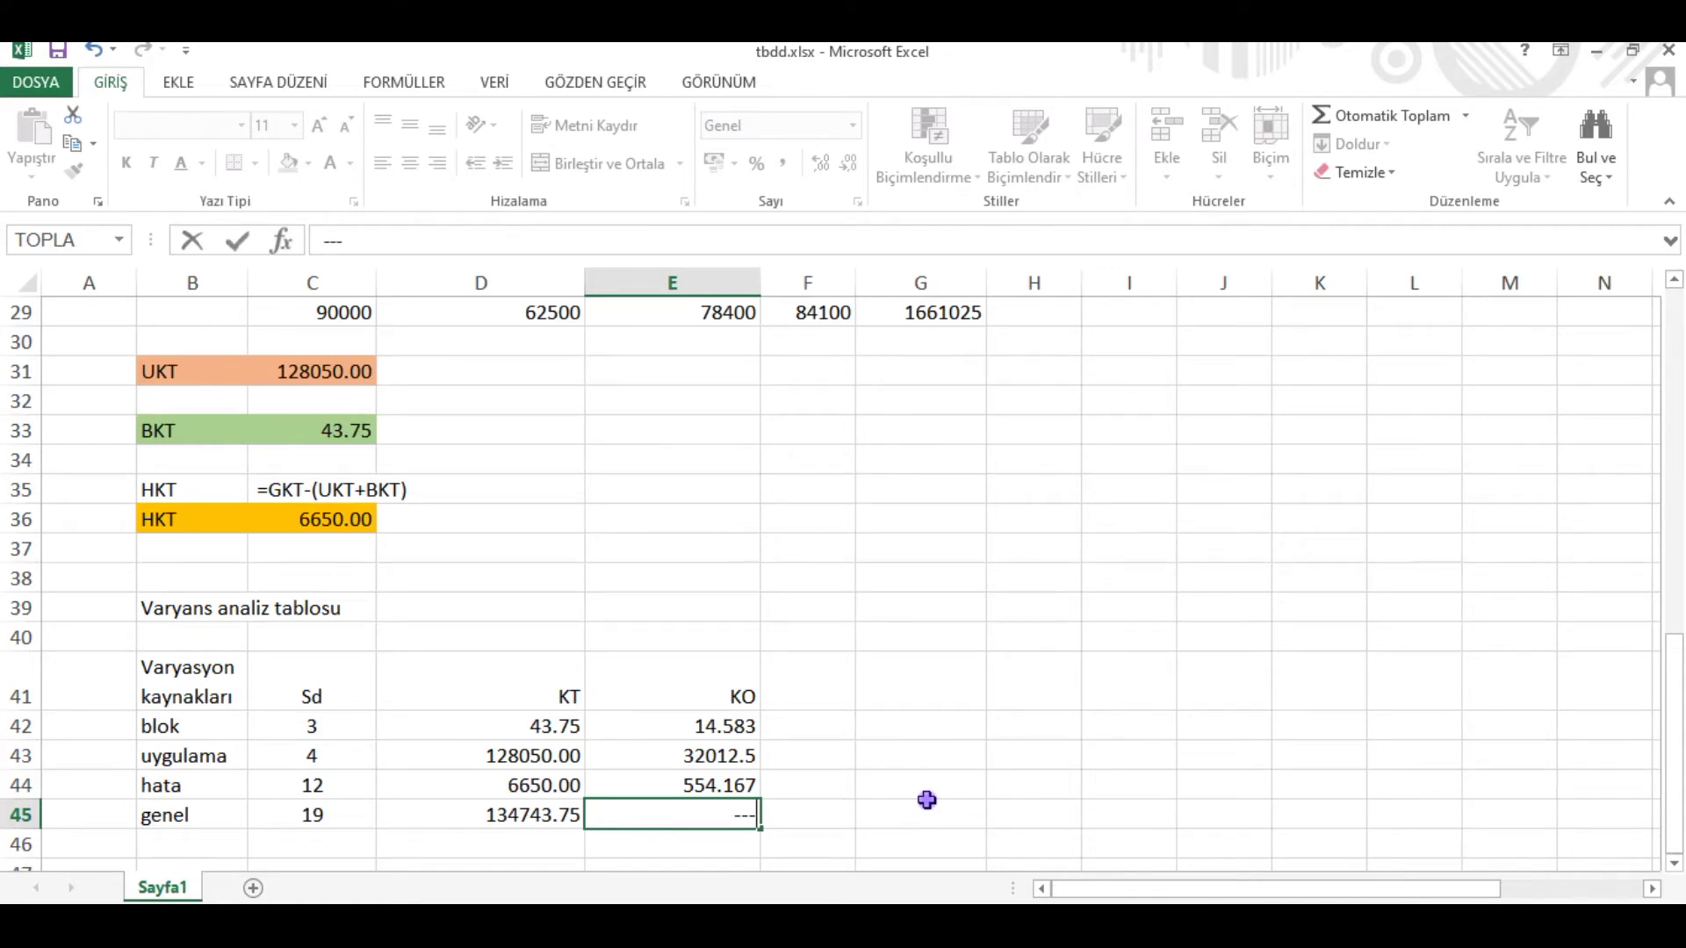
key("Escape")
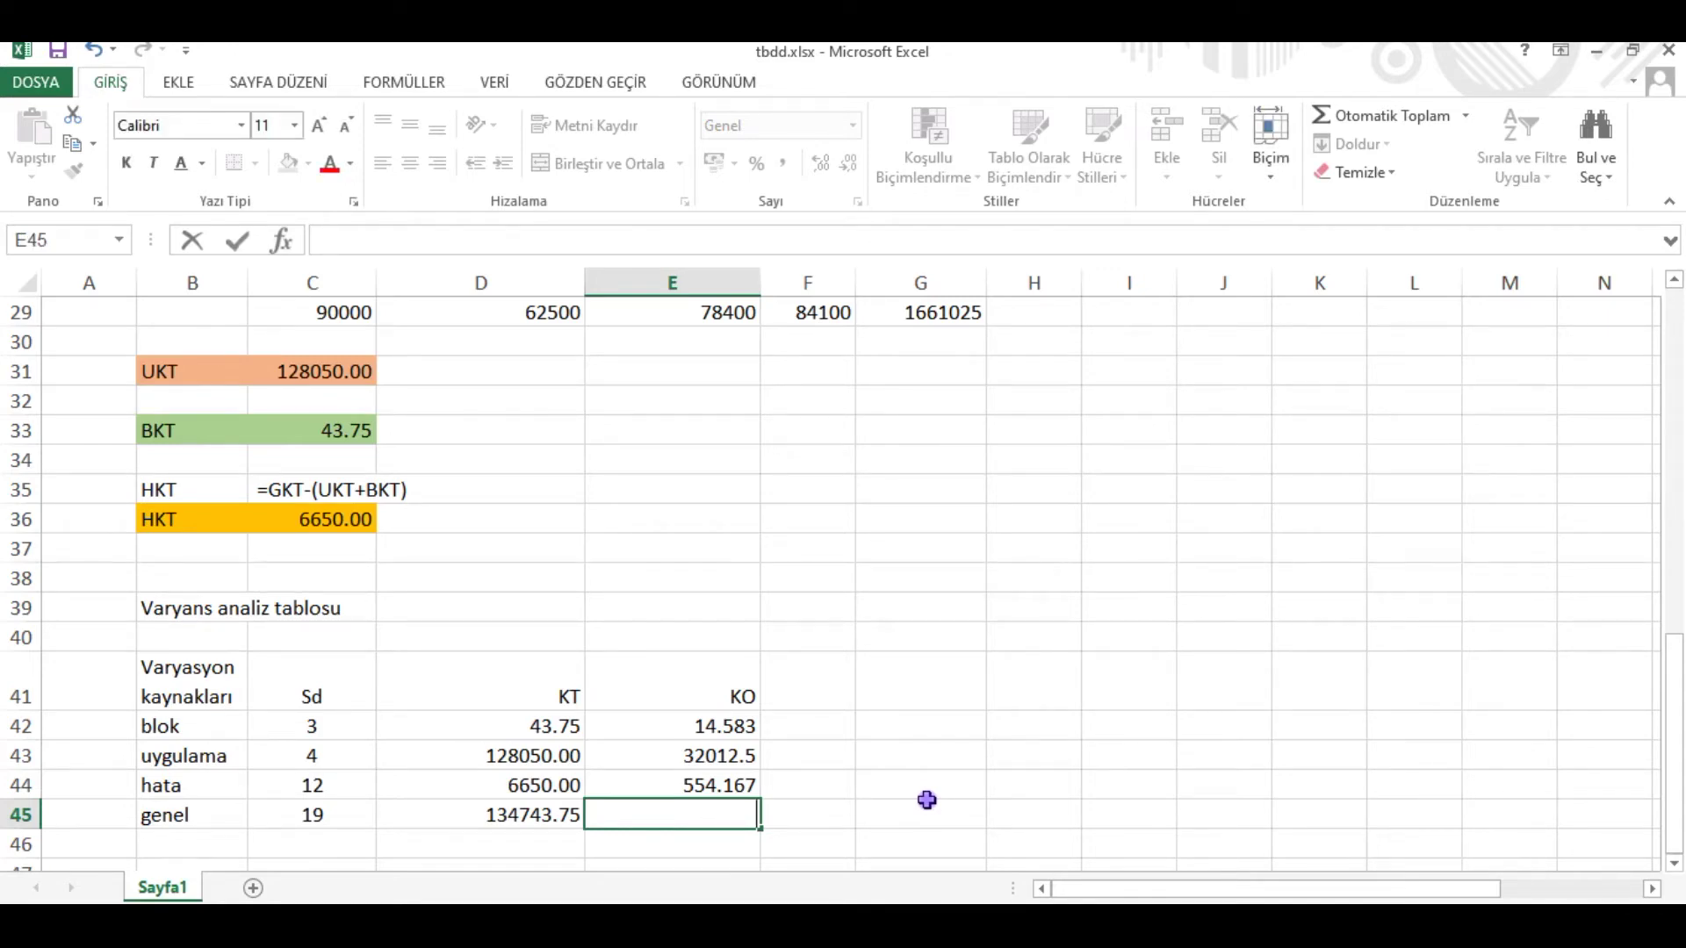
type("Genelin ka")
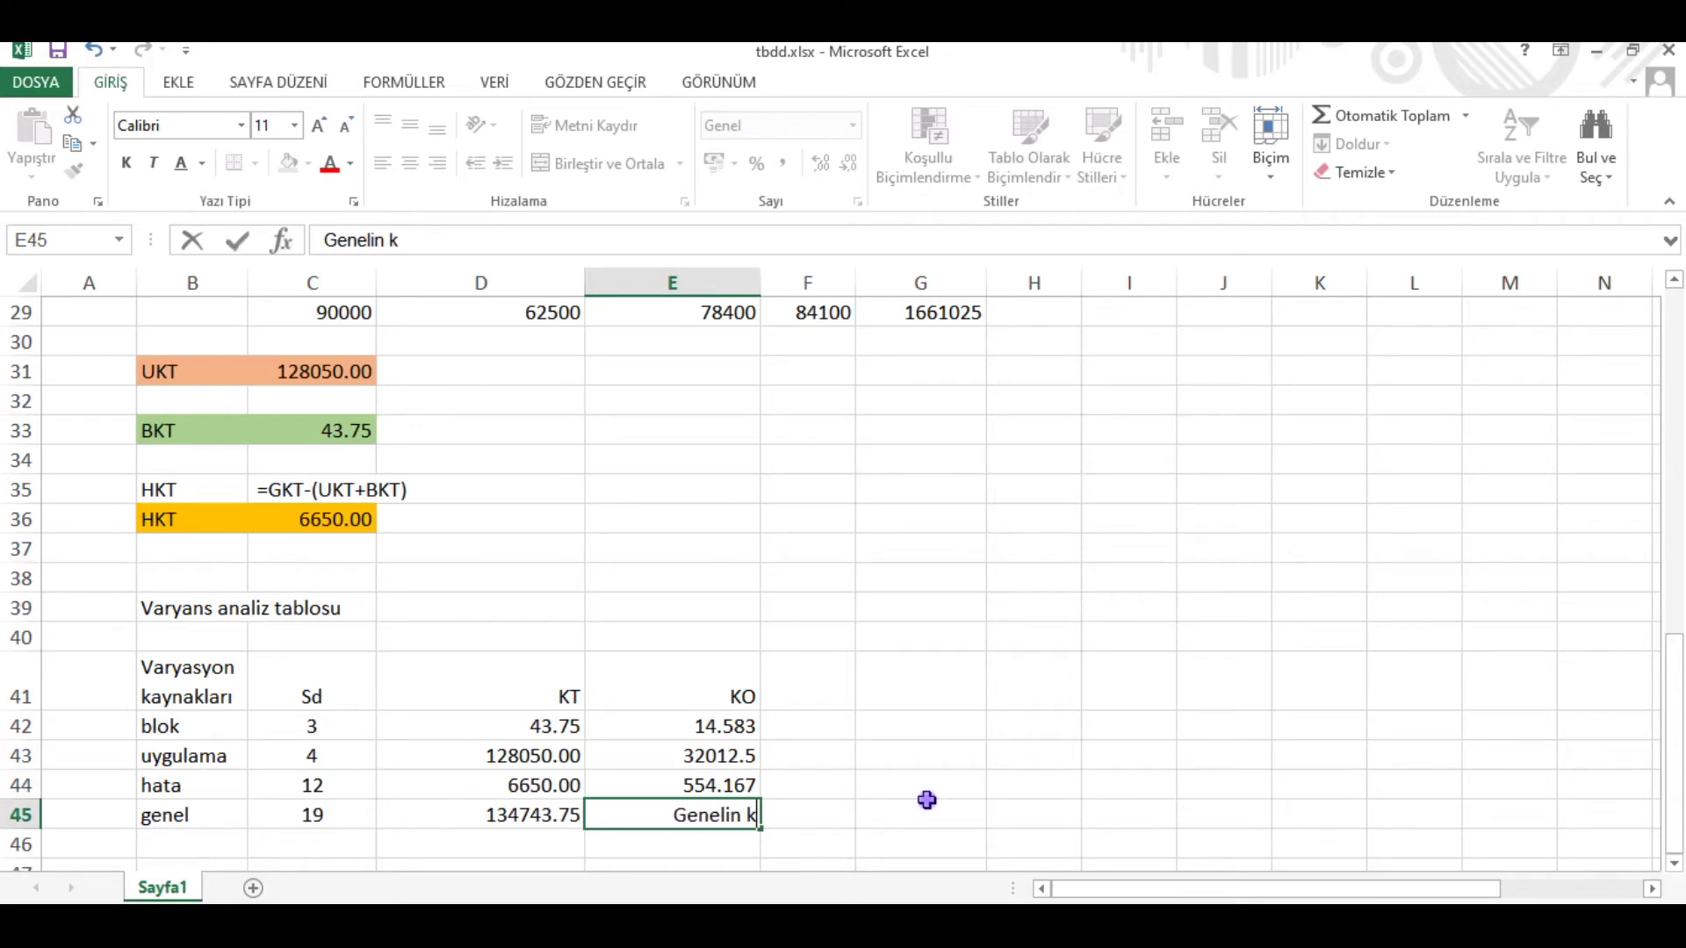
key("BackSpace")
key("BackSpace")
key("BackSpace")
type("KO hesa")
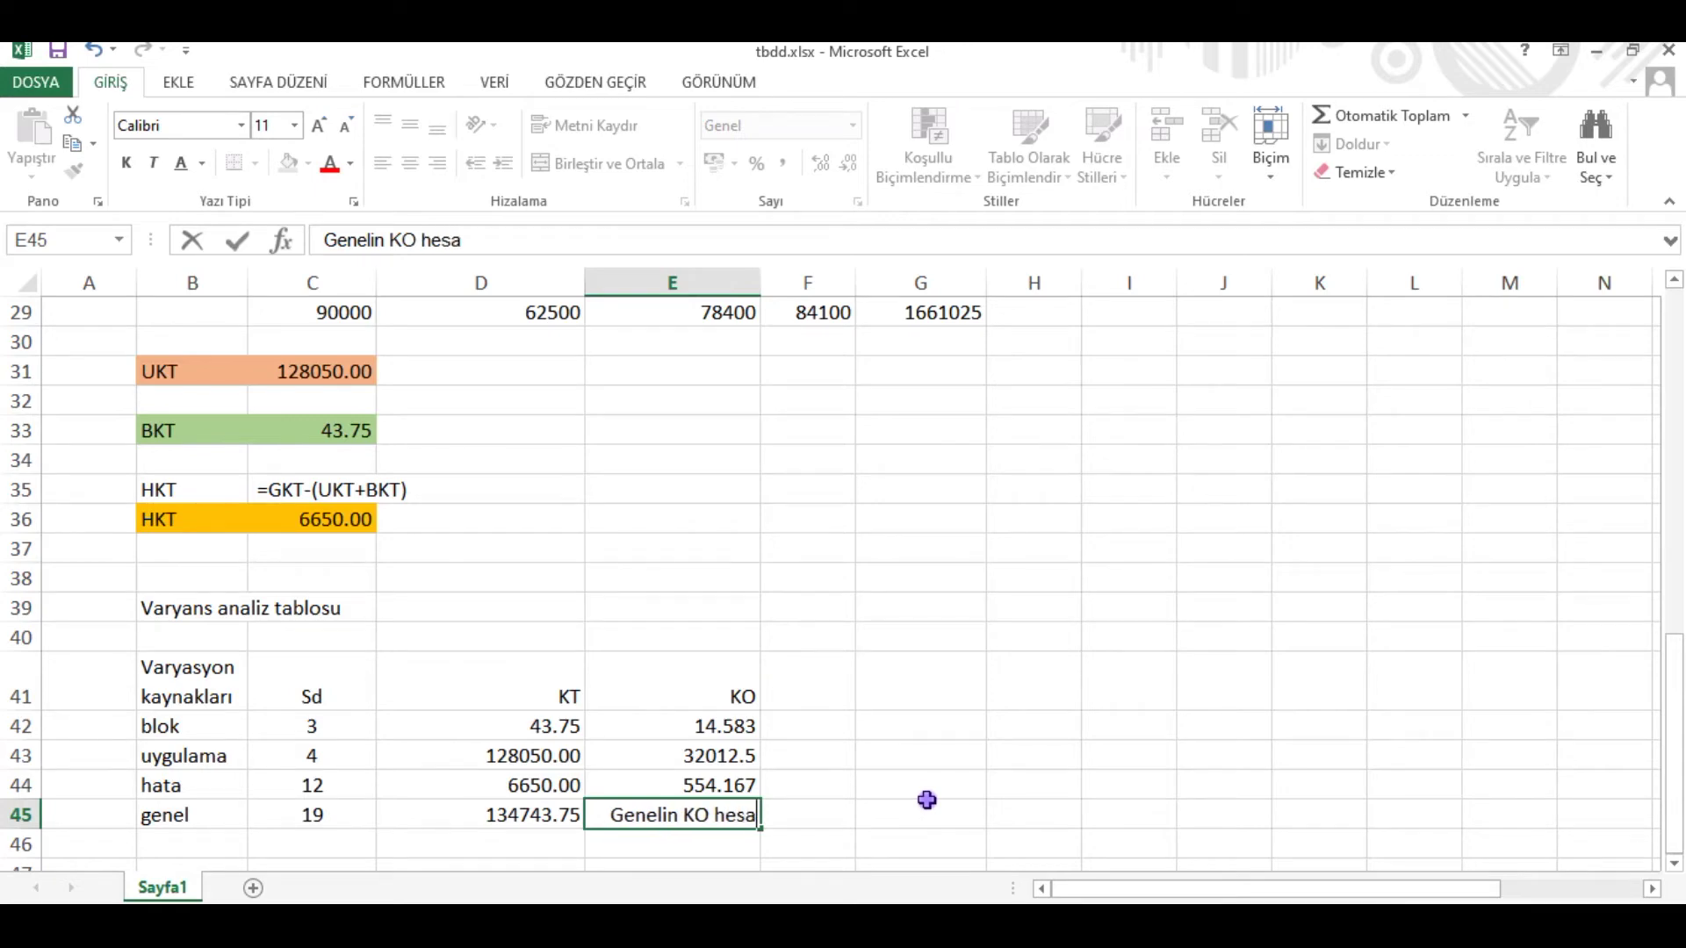
type("planams")
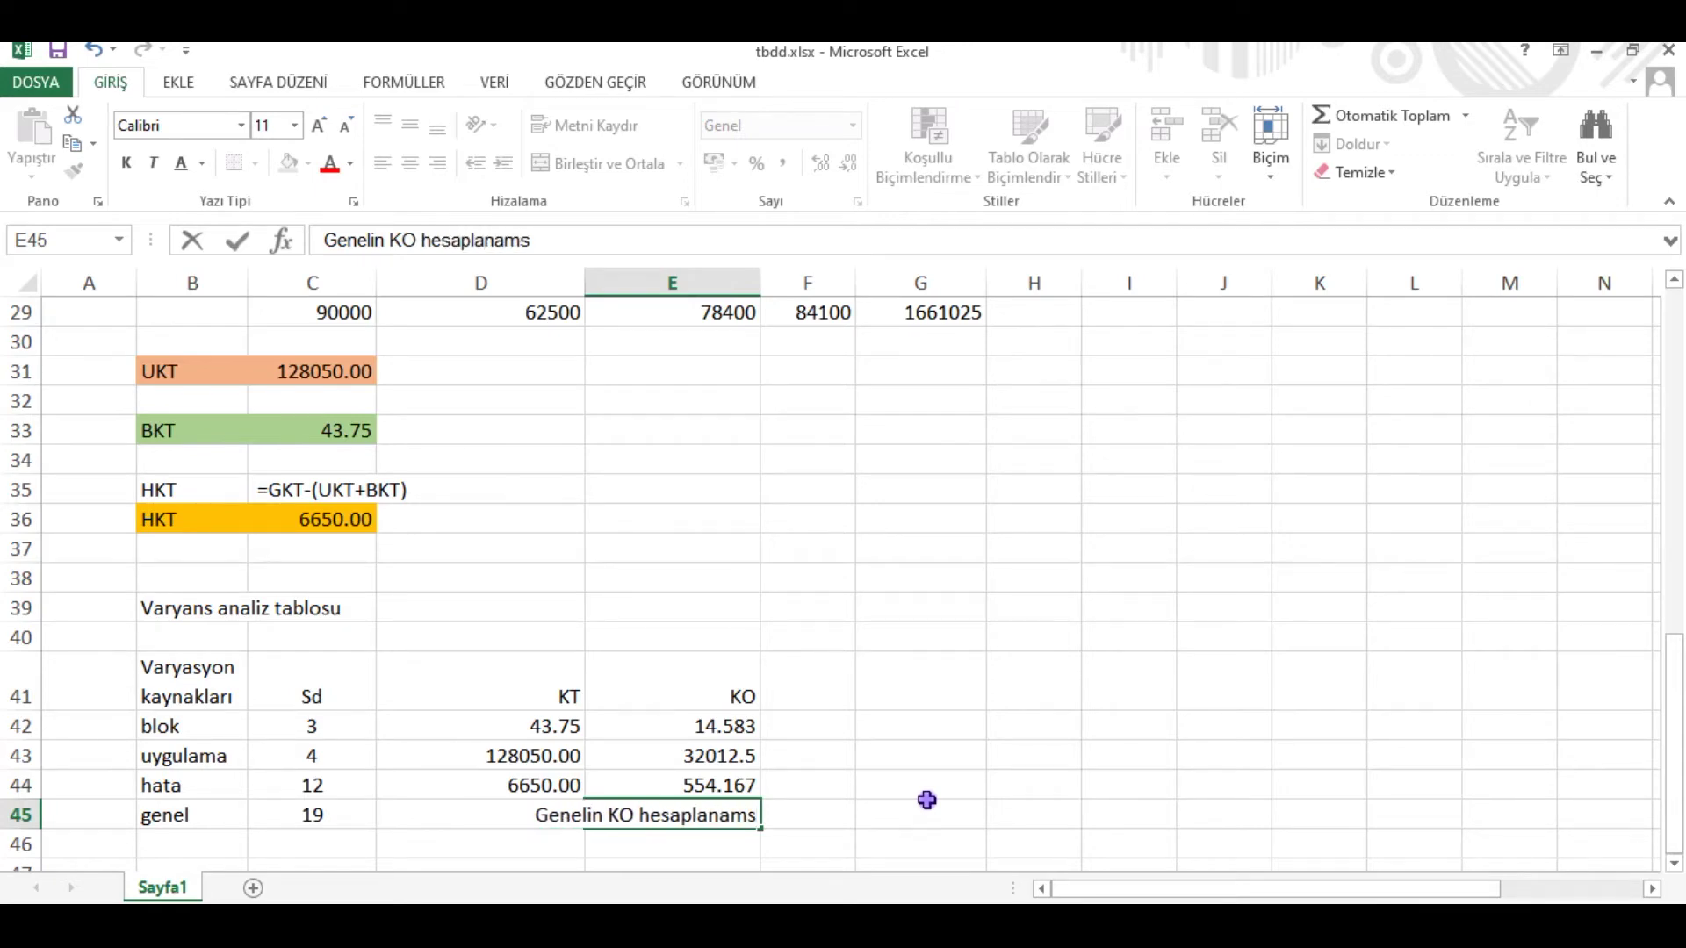
key("BackSpace")
key("BackSpace")
key("BackSpace")
type("maz")
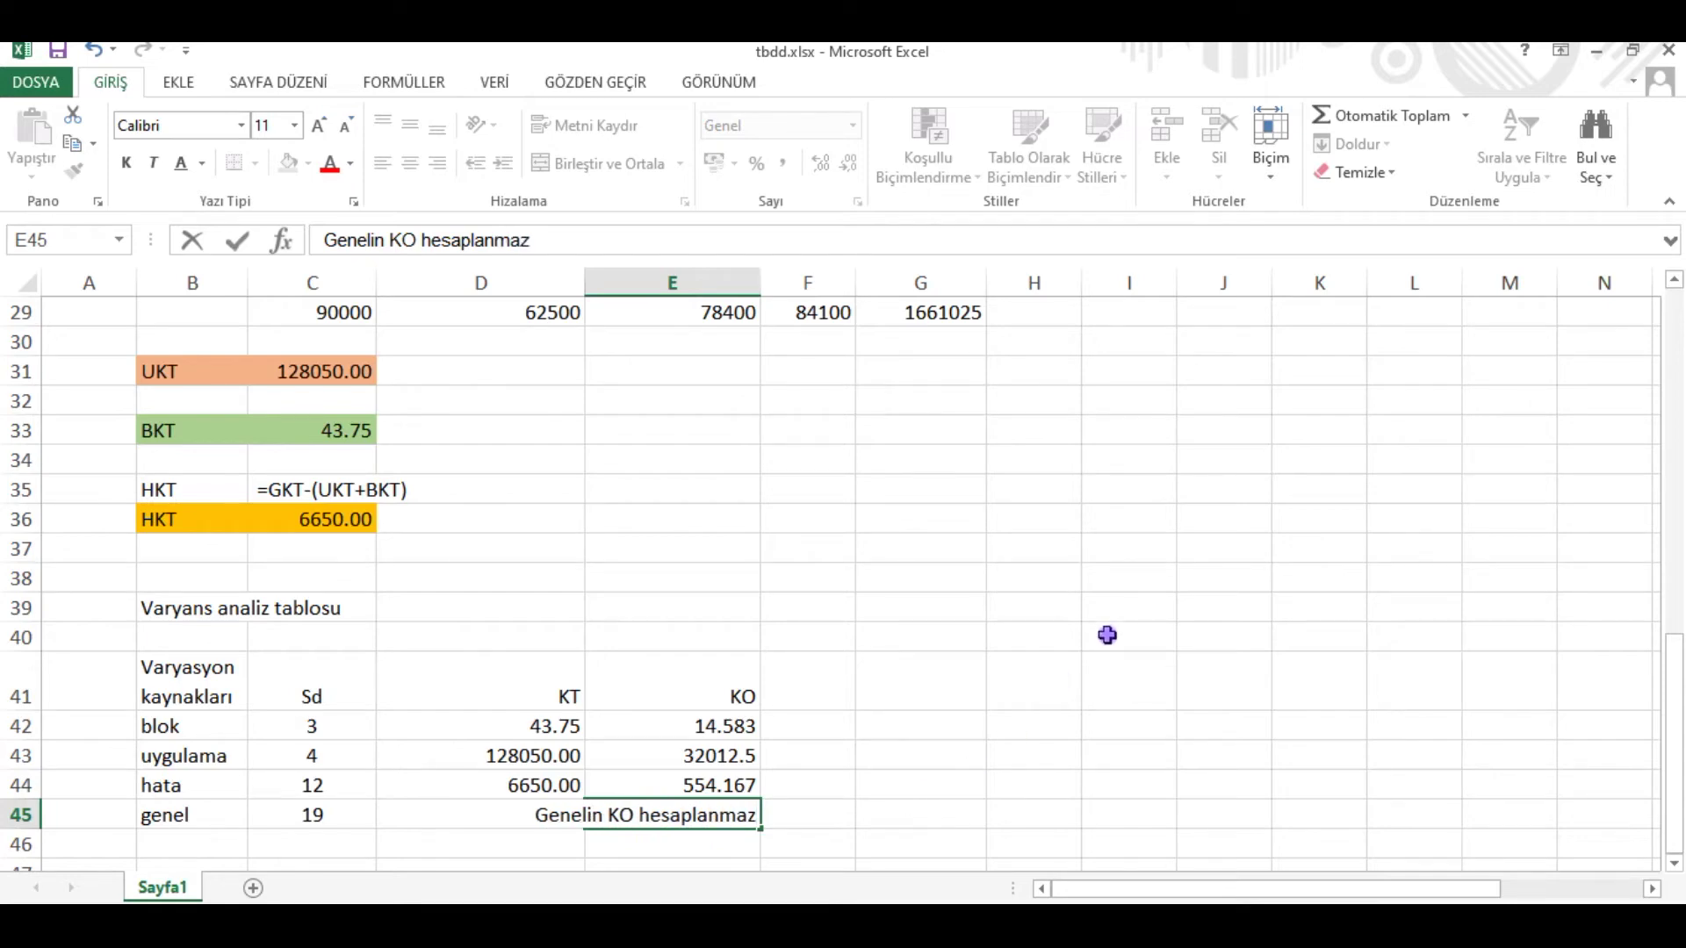
left_click(1058, 694)
Step: Wrap the text of the note in cell E45 so it fits within the KO column
left_click(736, 823)
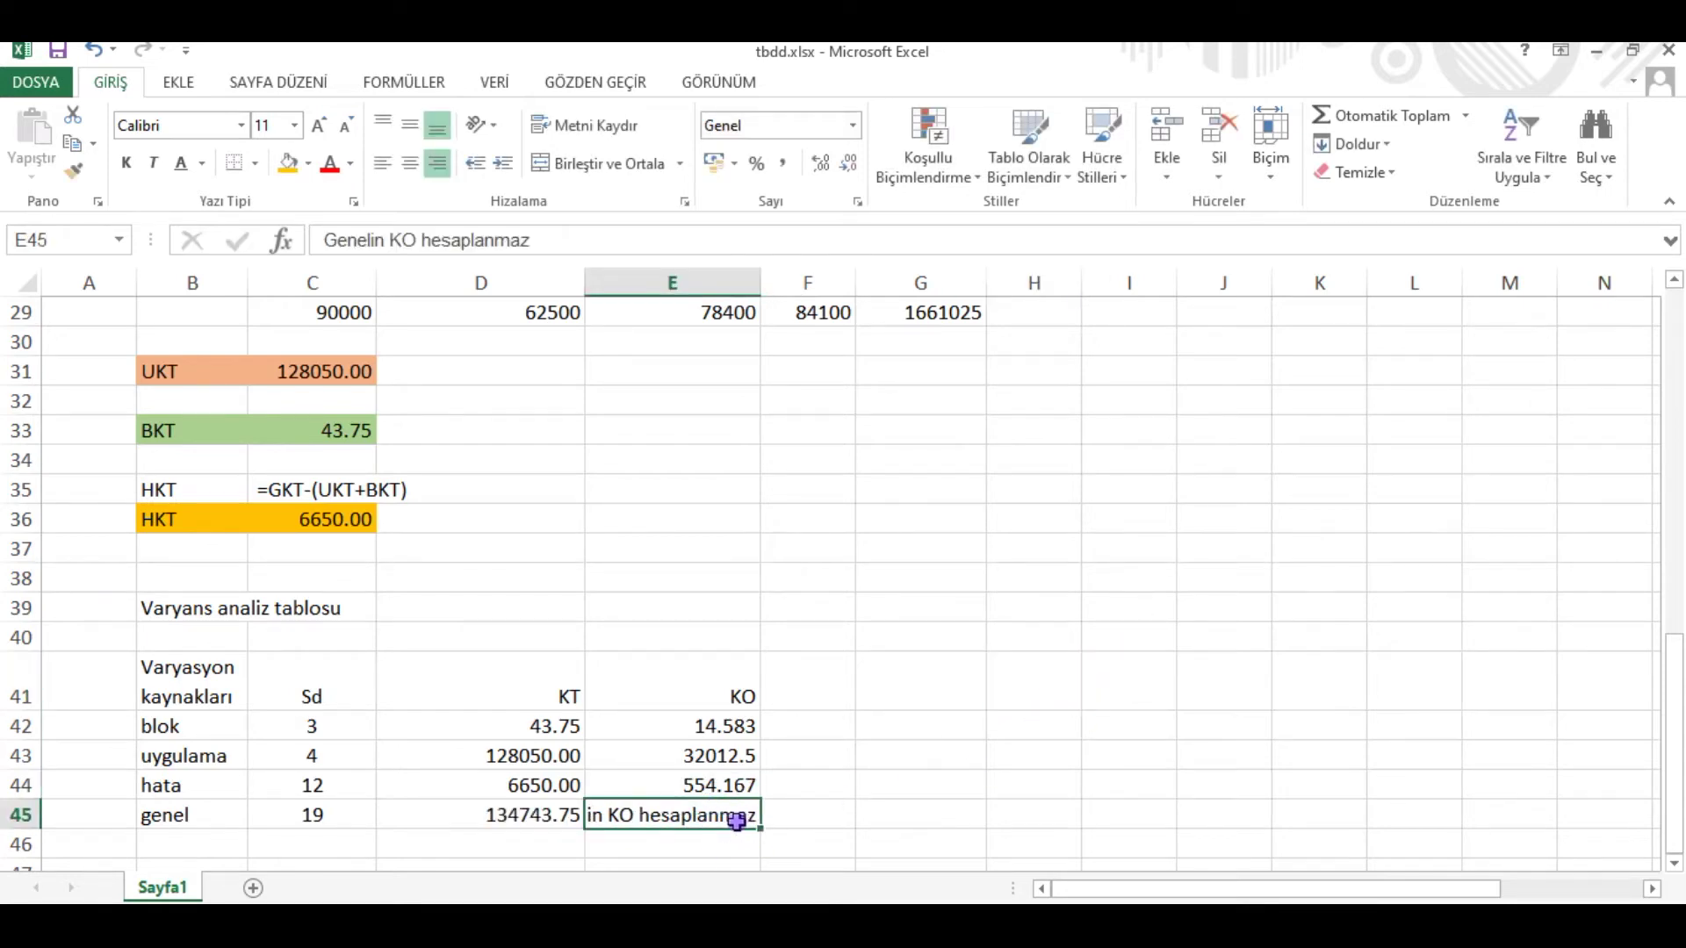
left_click(594, 134)
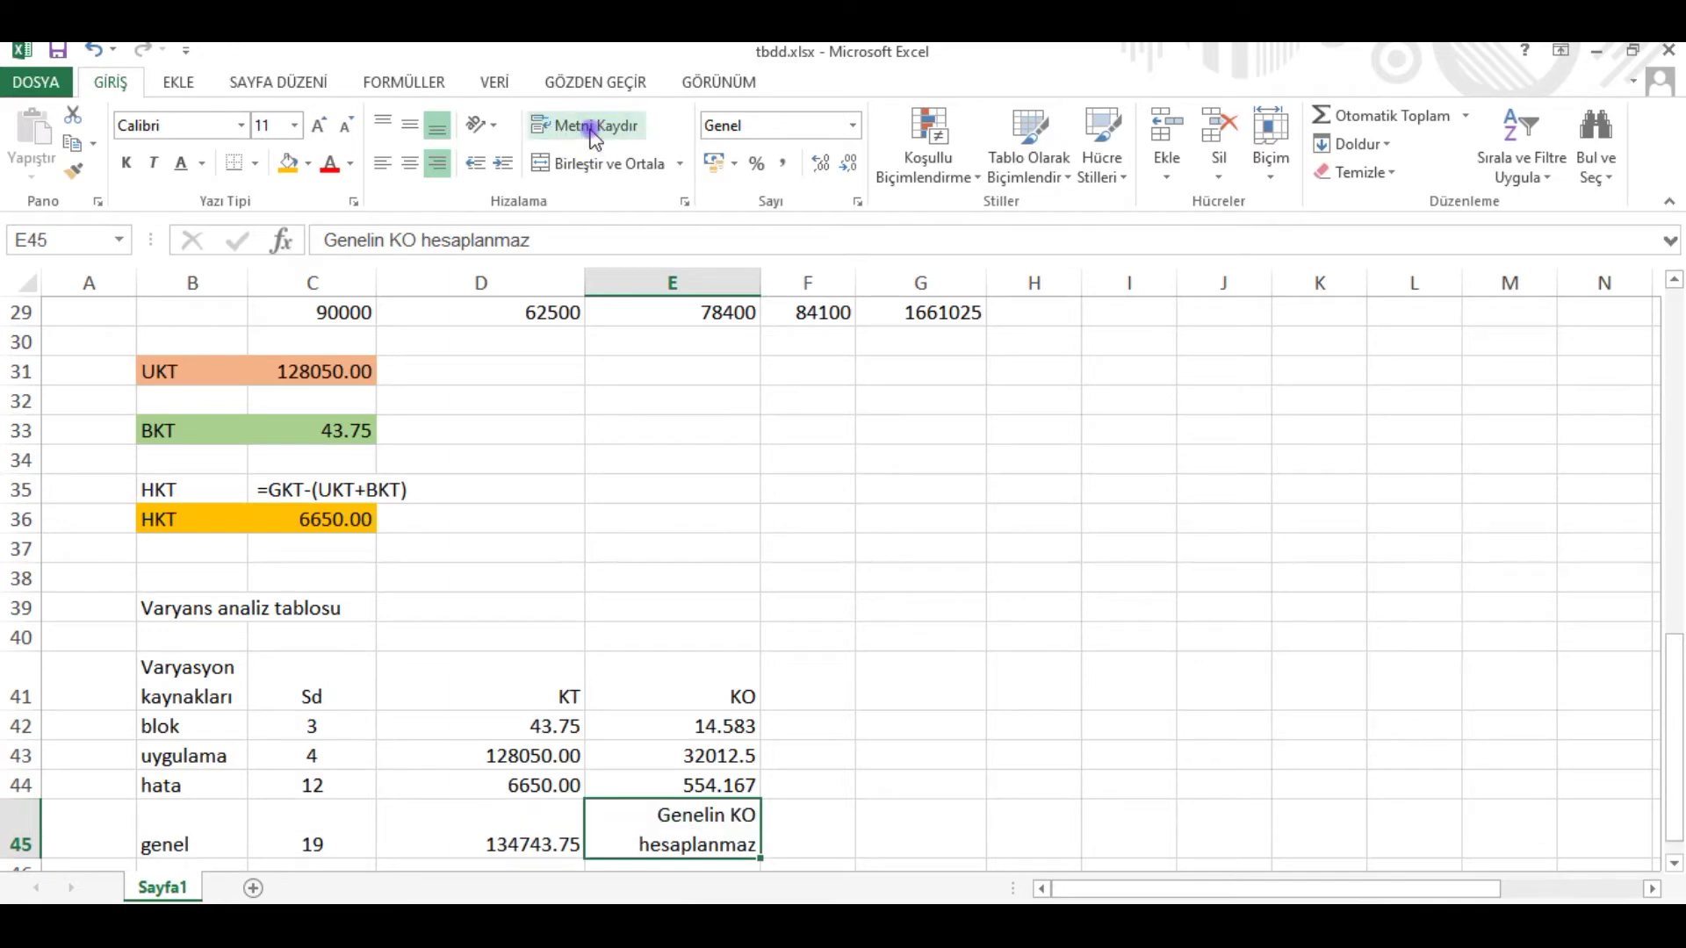
left_click(1099, 731)
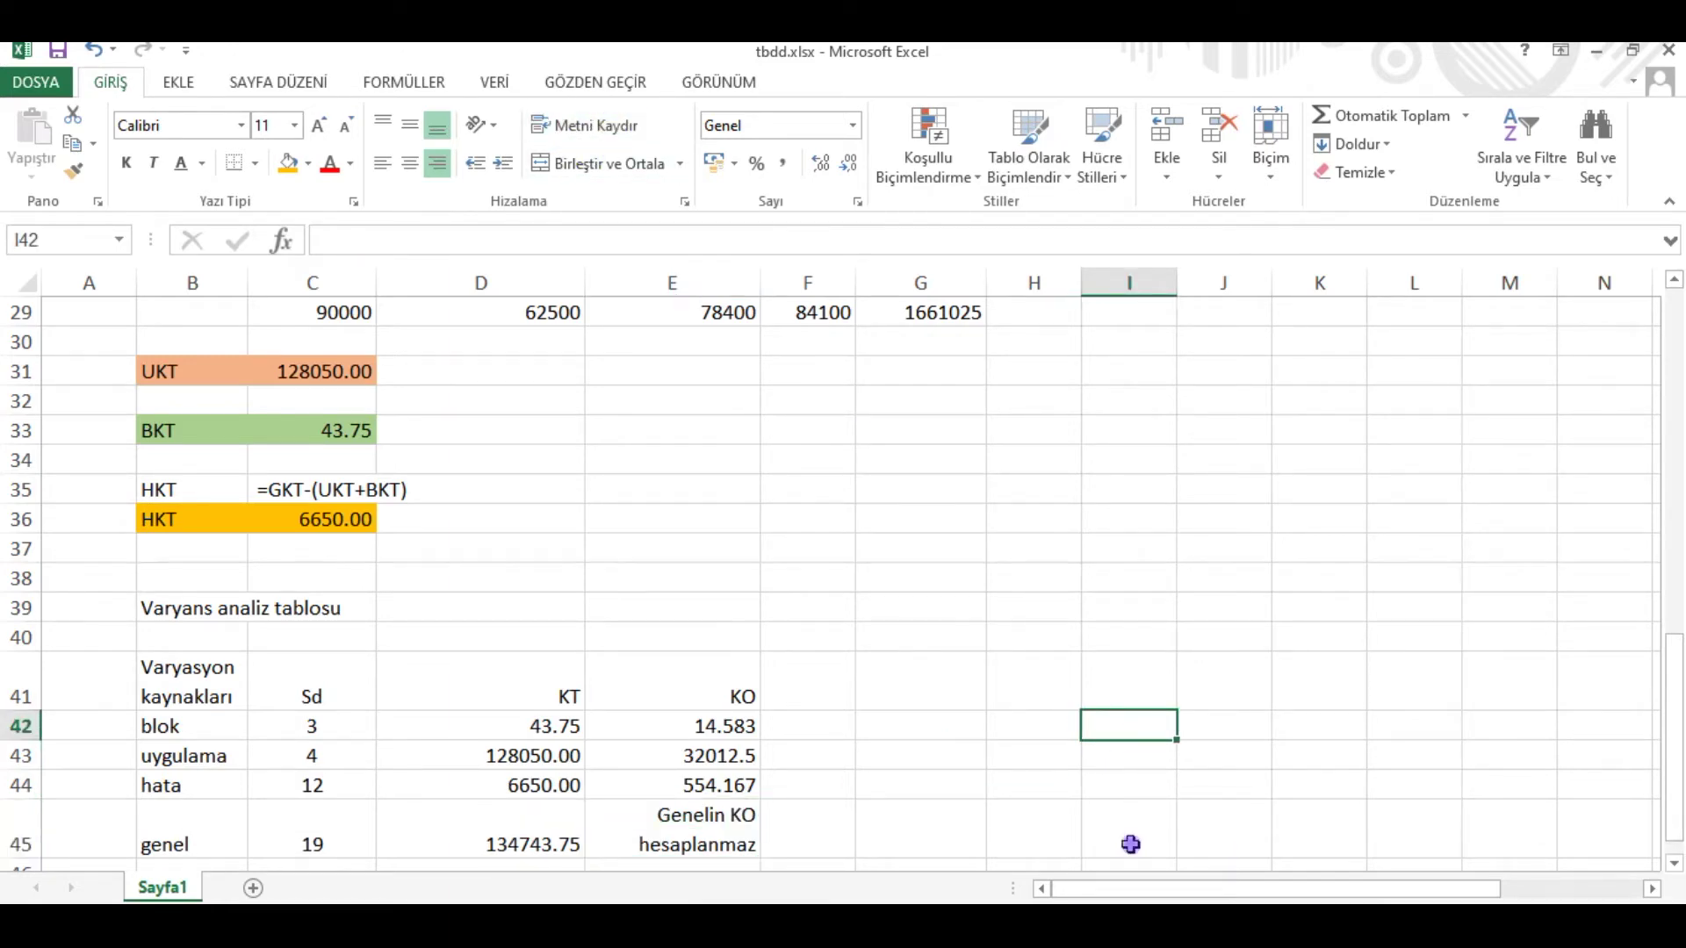
Step: Add the column heading "F hesap" in cell F41, beside the KO heading of the variance analysis table
scroll(962, 683, "down", 1)
scroll(962, 684, "down", 1)
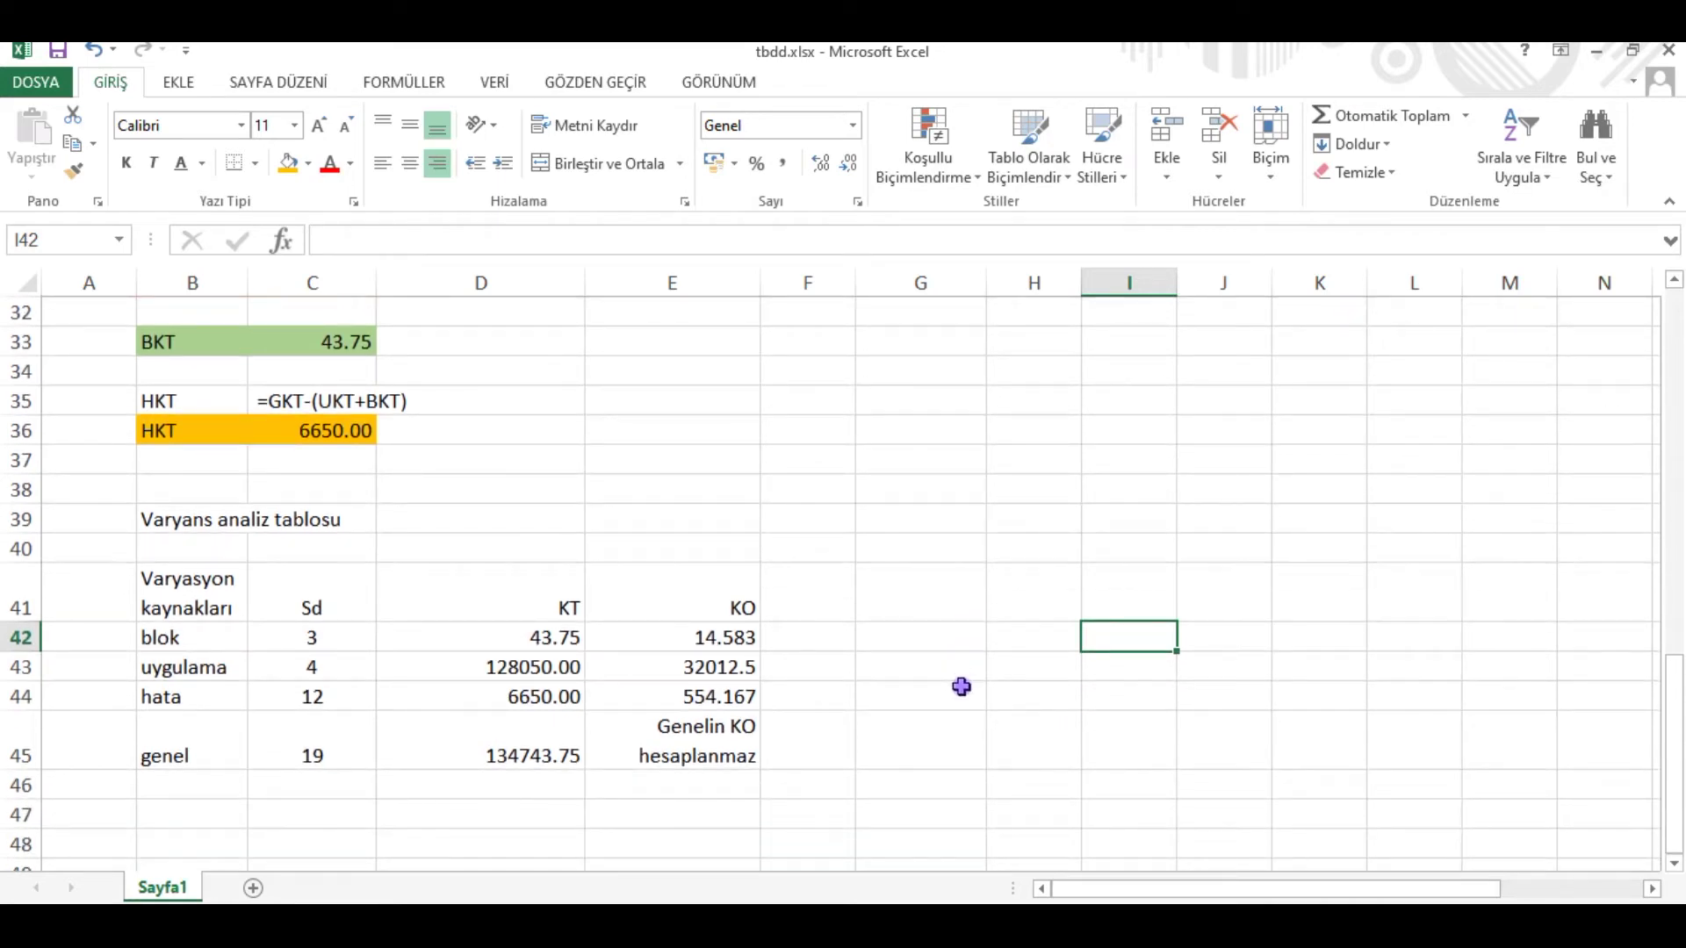
left_click(821, 593)
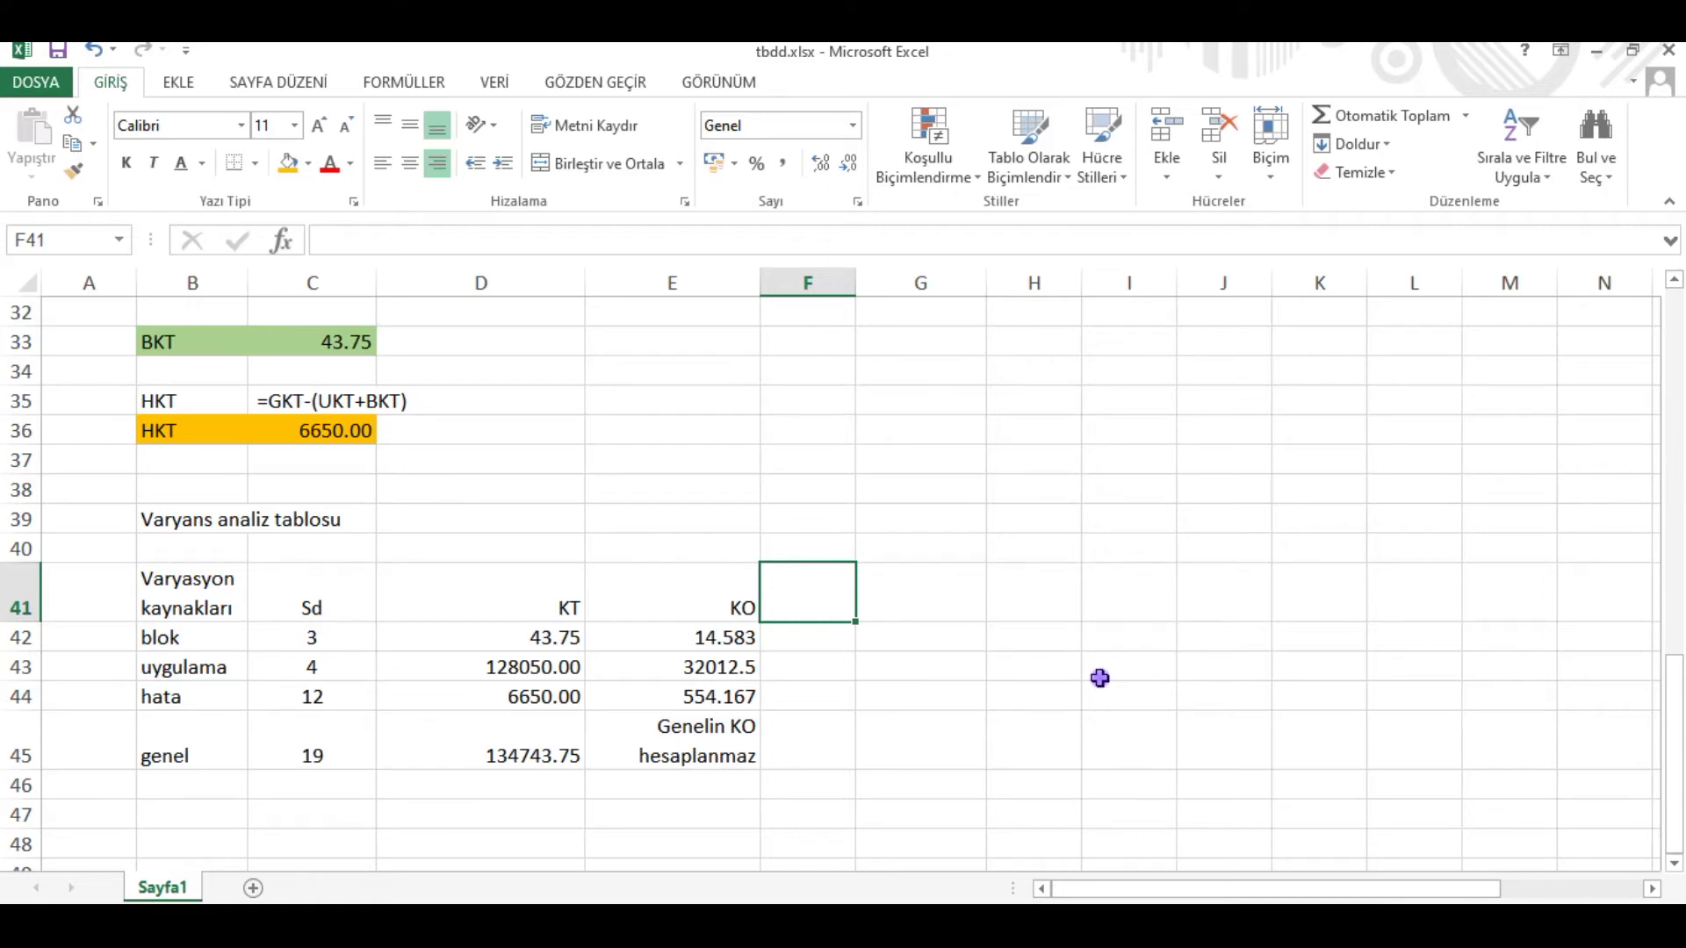
type("F hesap")
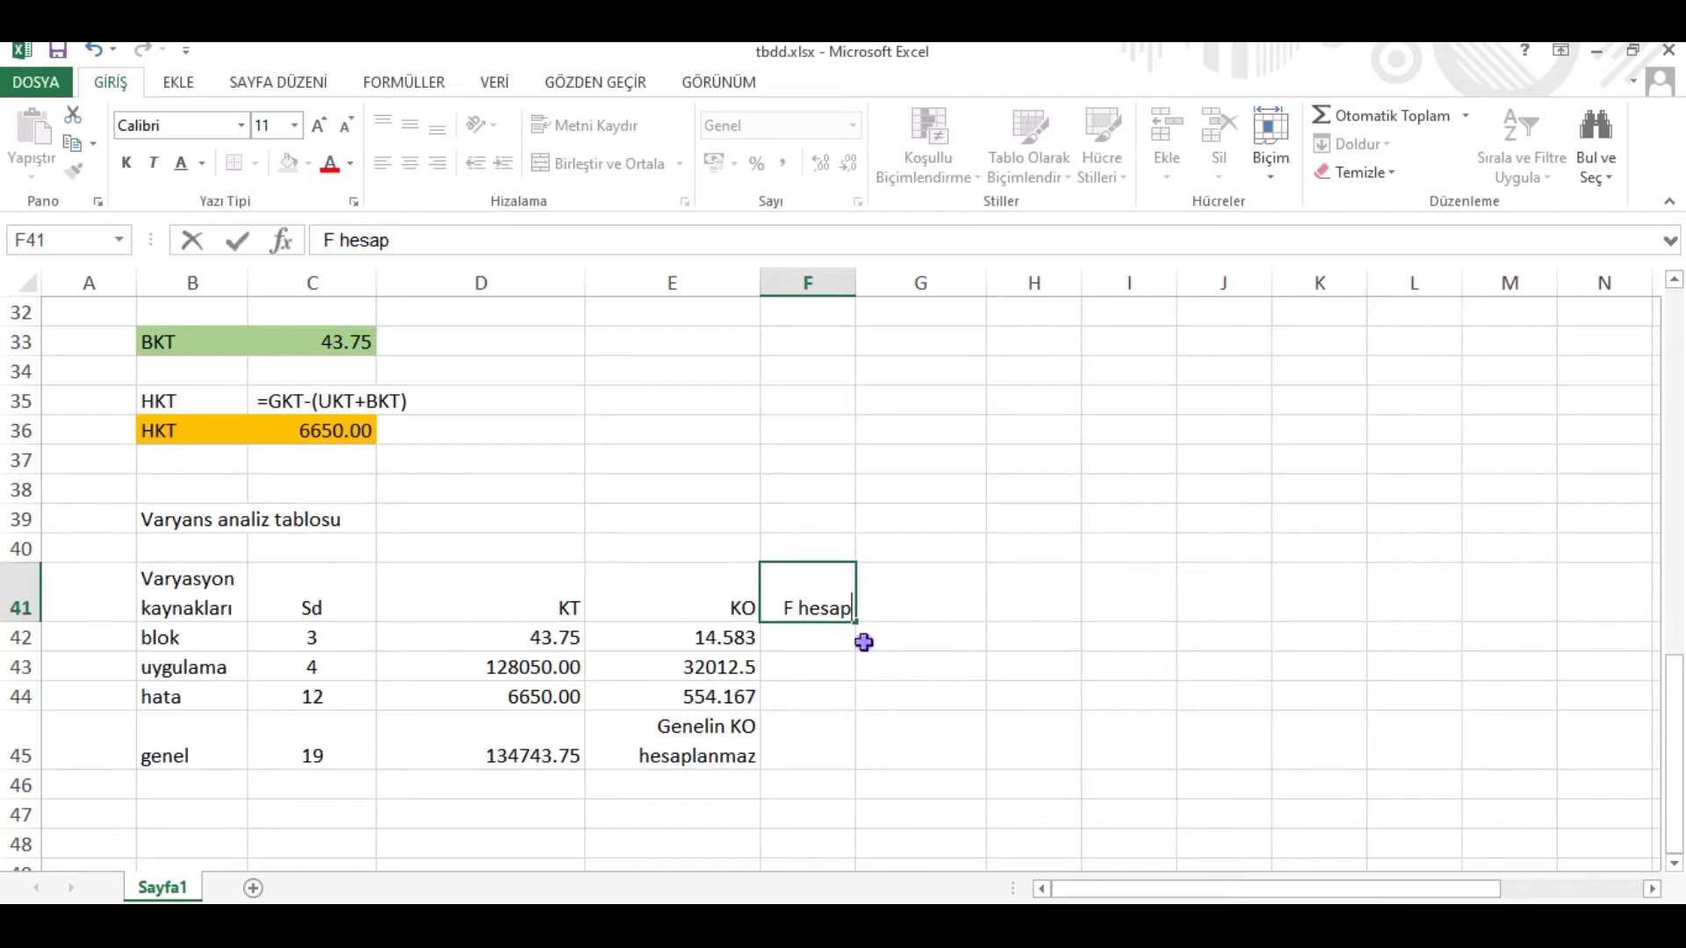
left_click(835, 634)
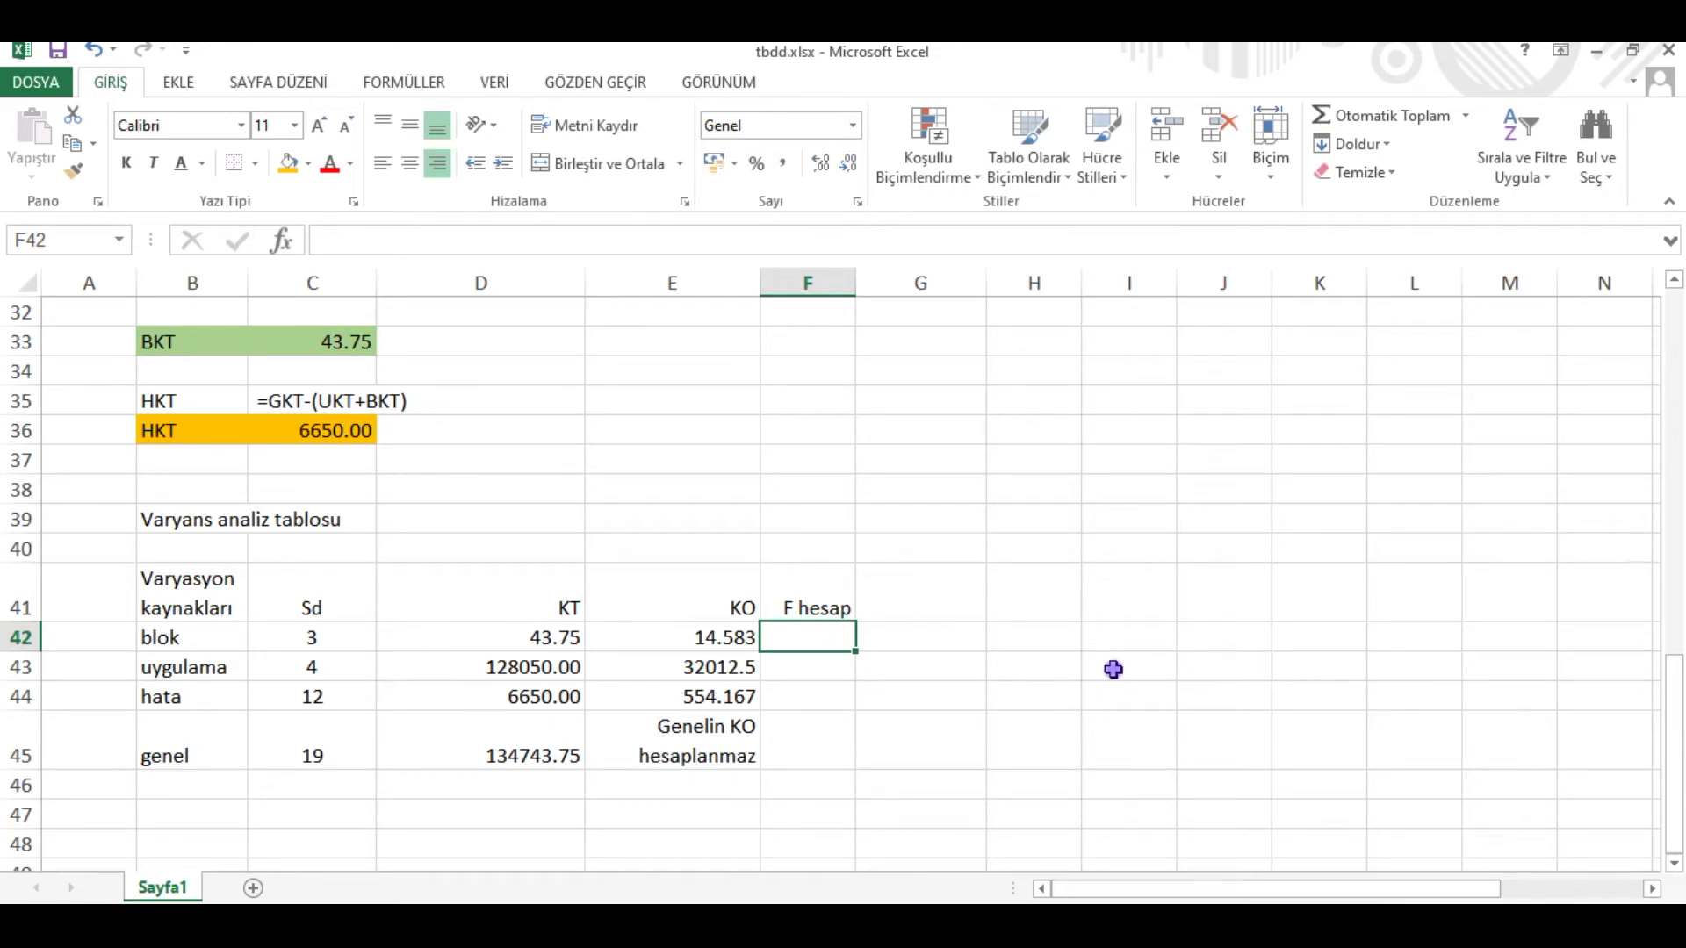
Step: Review the trial question in row 2 and the variety and block yield data for the uygulama source
key("Down")
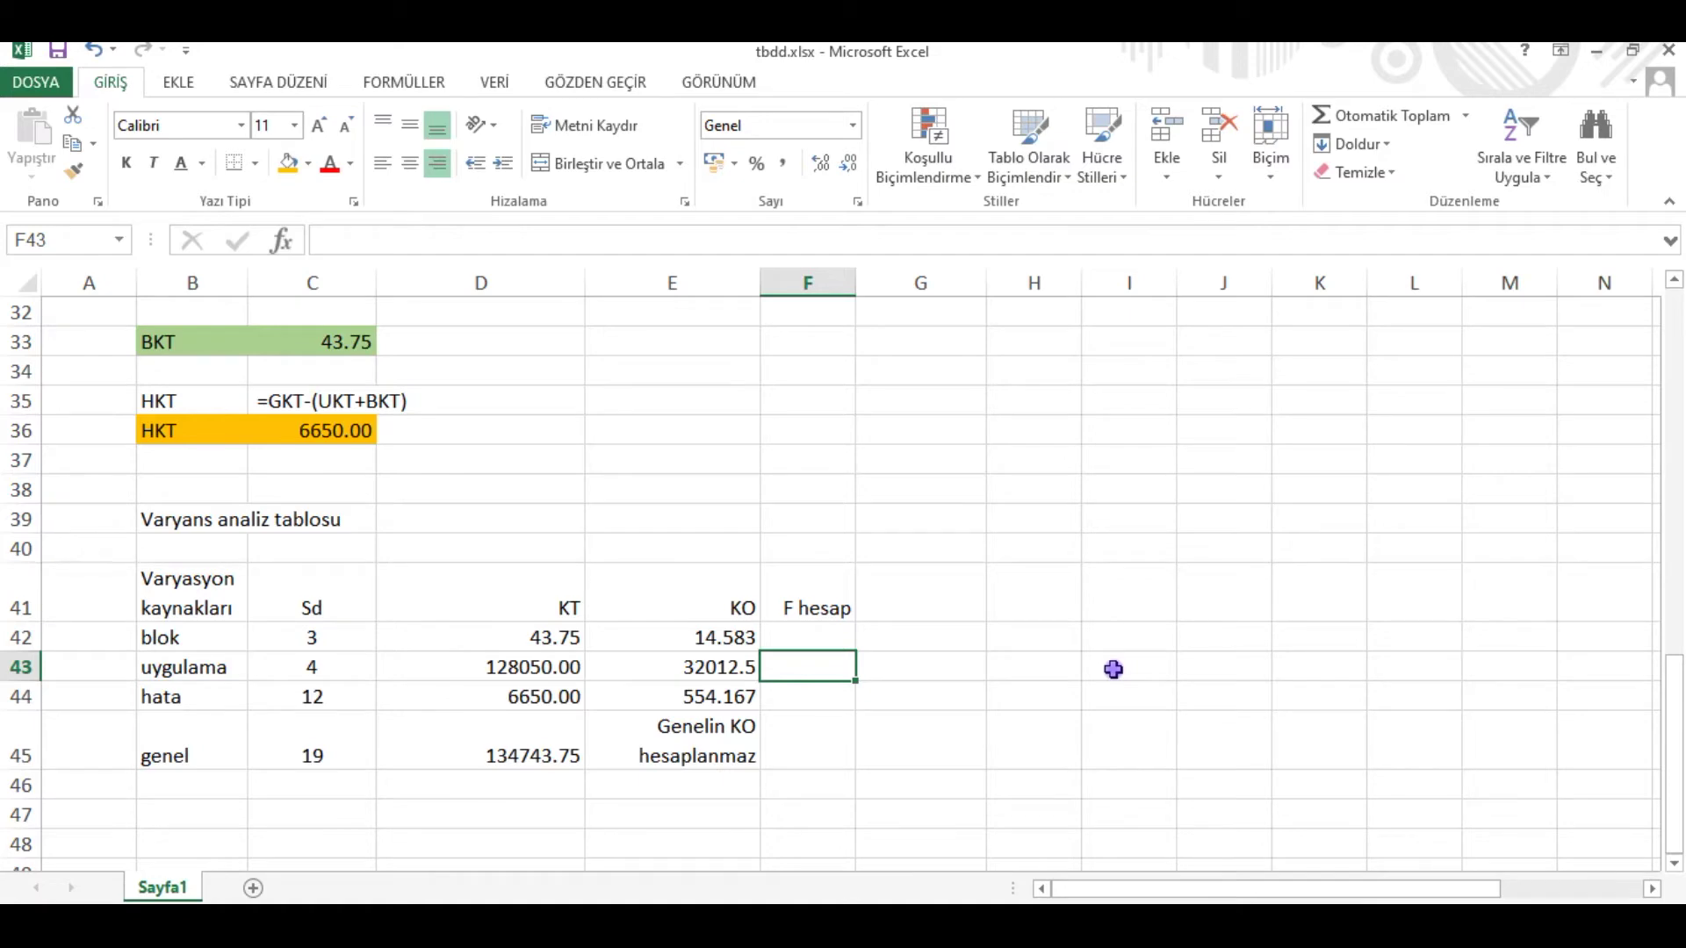
left_click(235, 666)
scroll(966, 741, "up", 10)
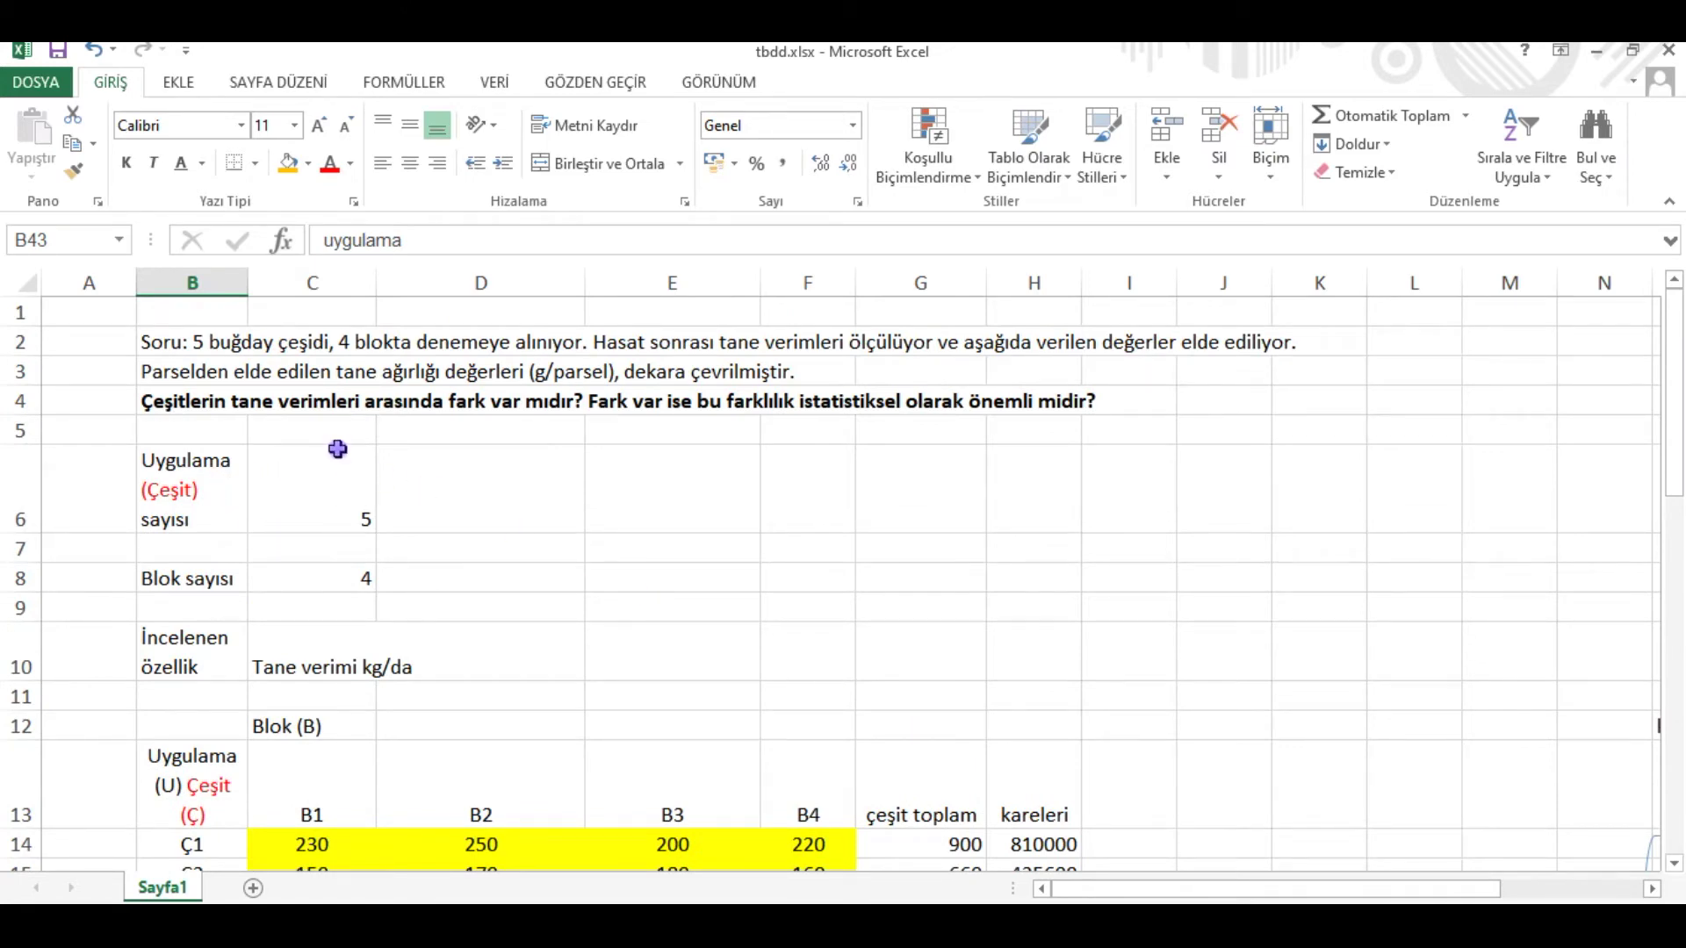
left_click(287, 344)
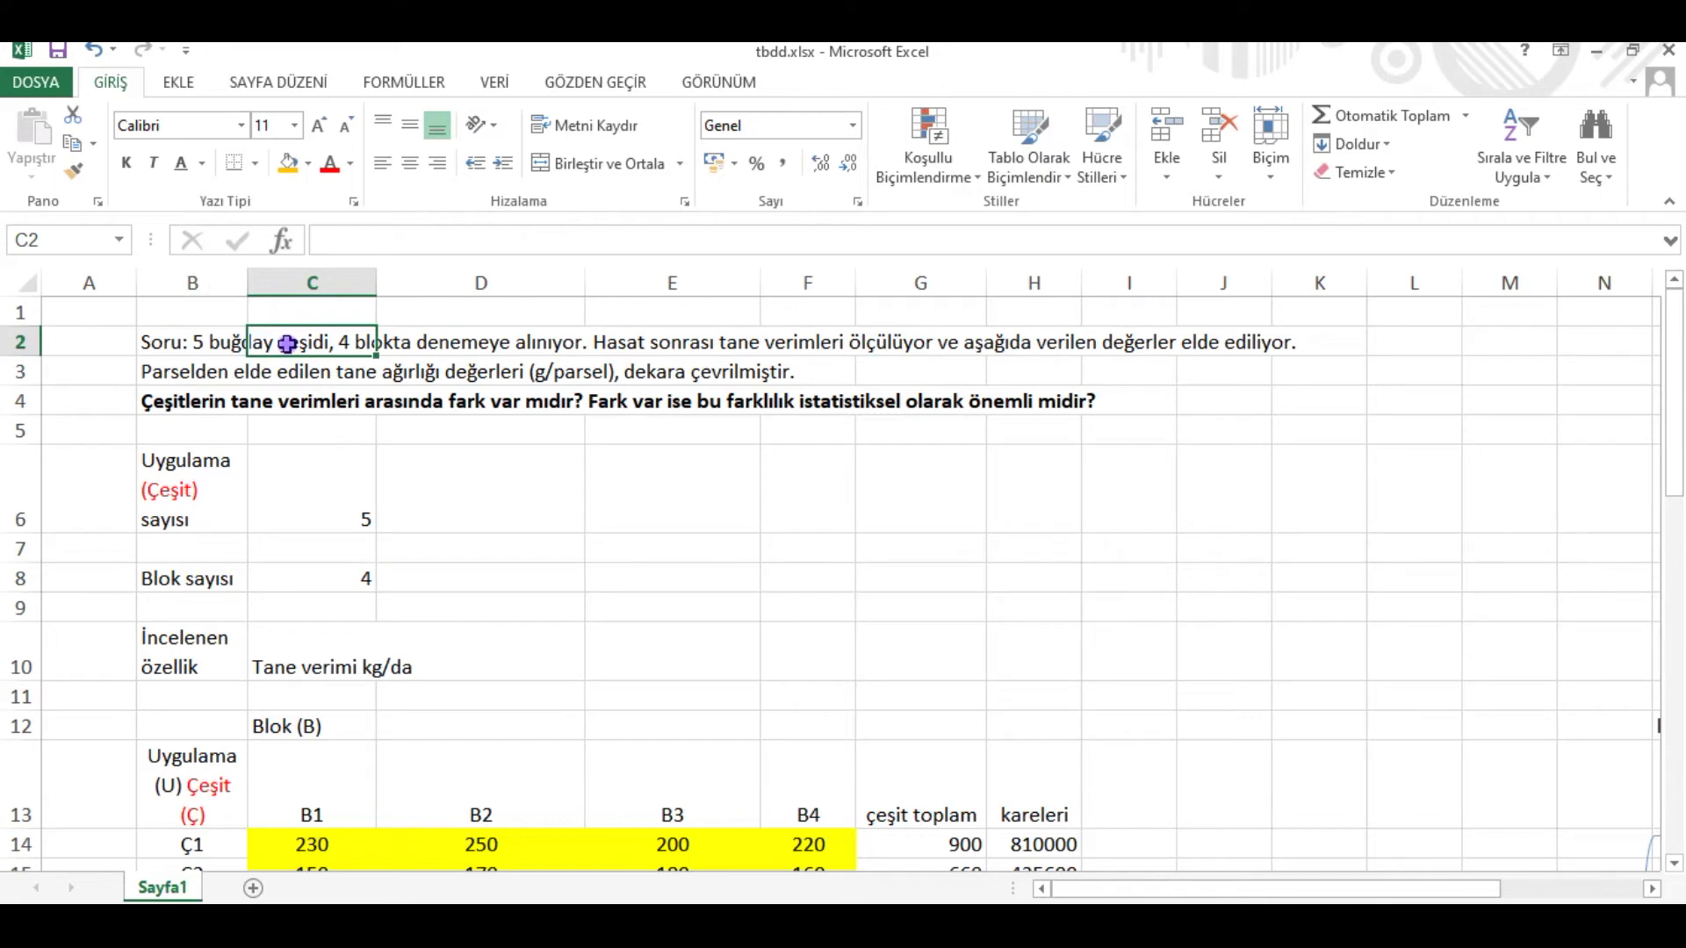
left_click(239, 345)
scroll(583, 539, "down", 2)
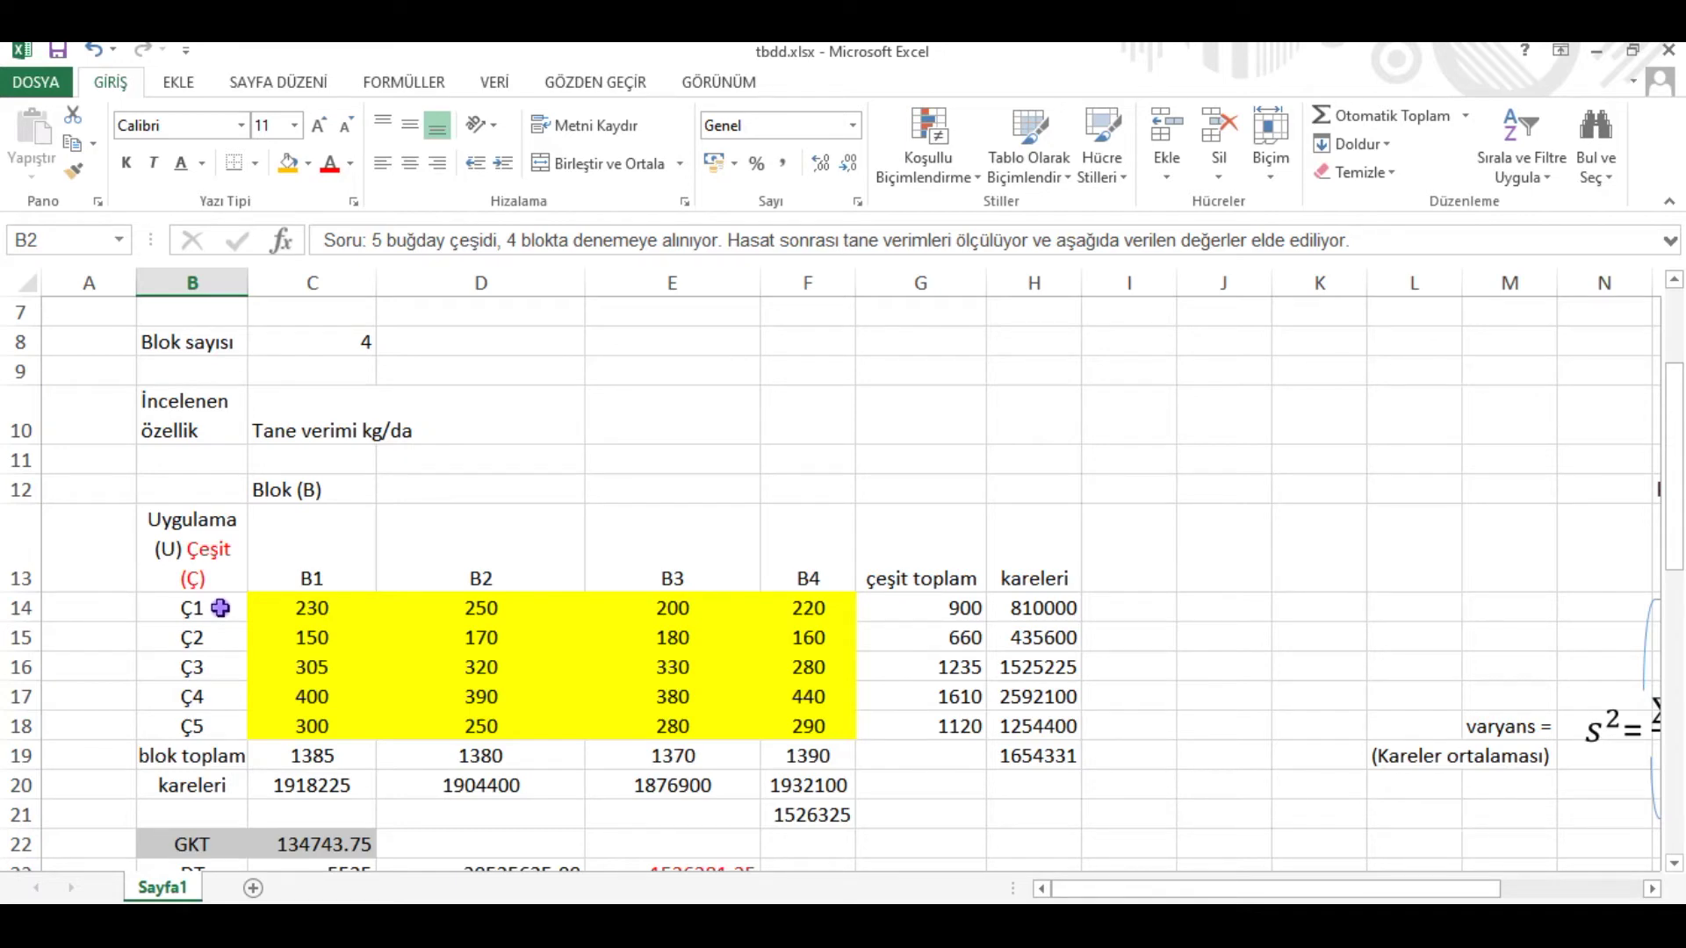
scroll(220, 607, "down", 9)
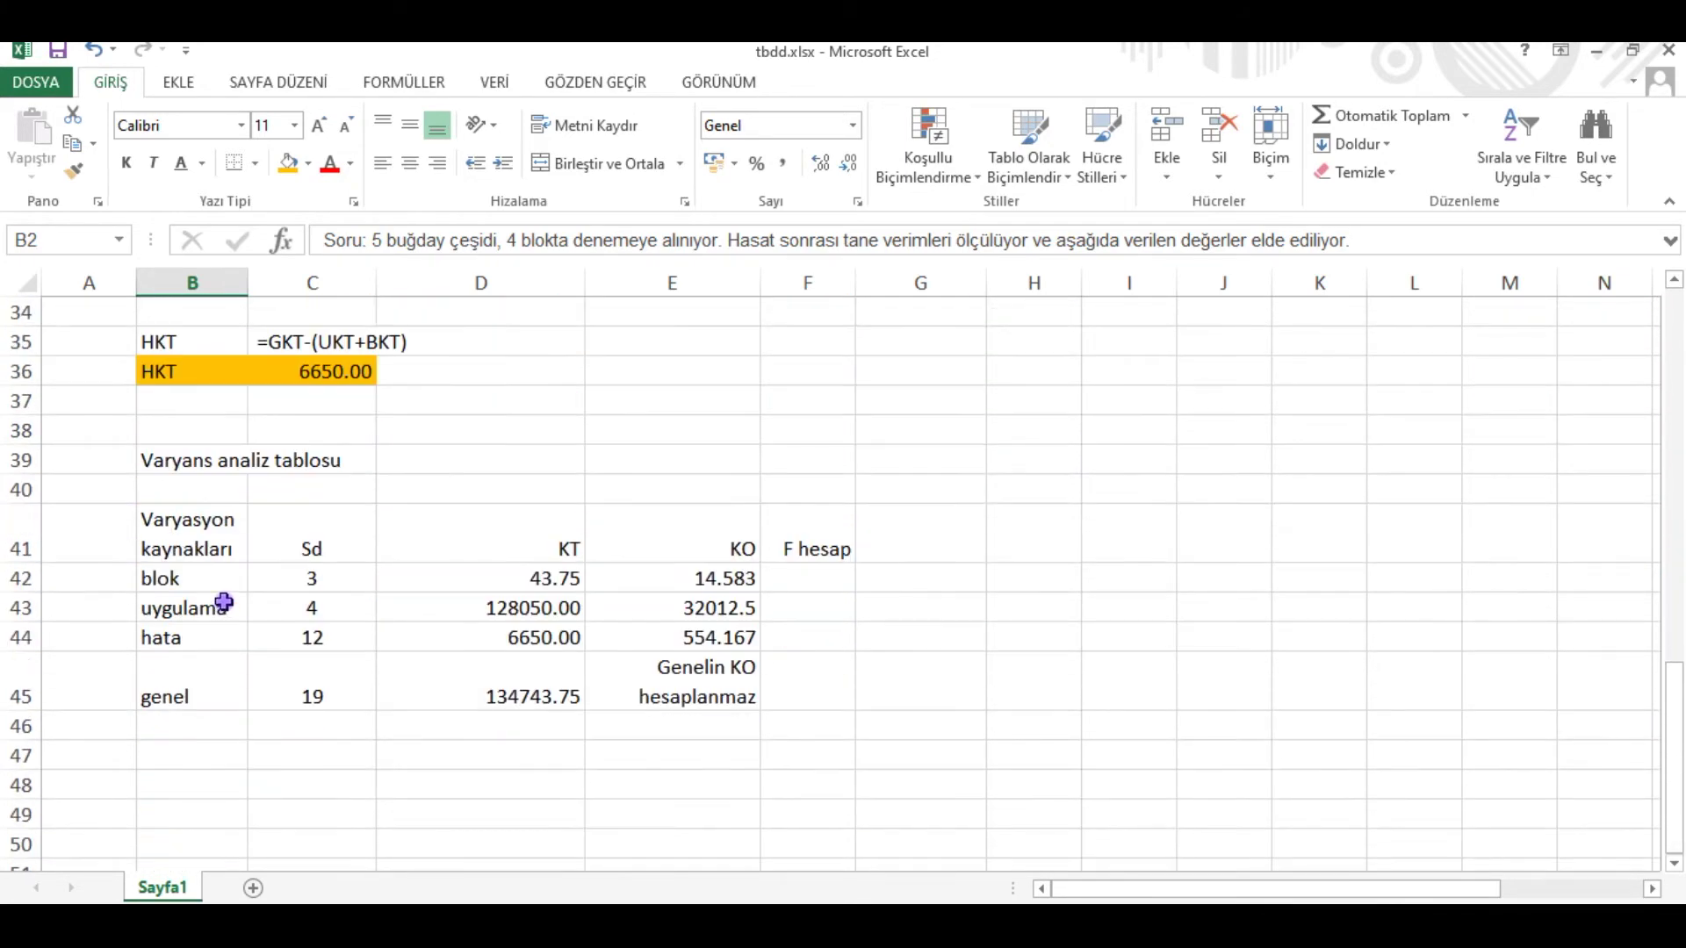
Step: Calculate the F hesap value of uygulama in cell F43 with =E43/E44
left_click(822, 607)
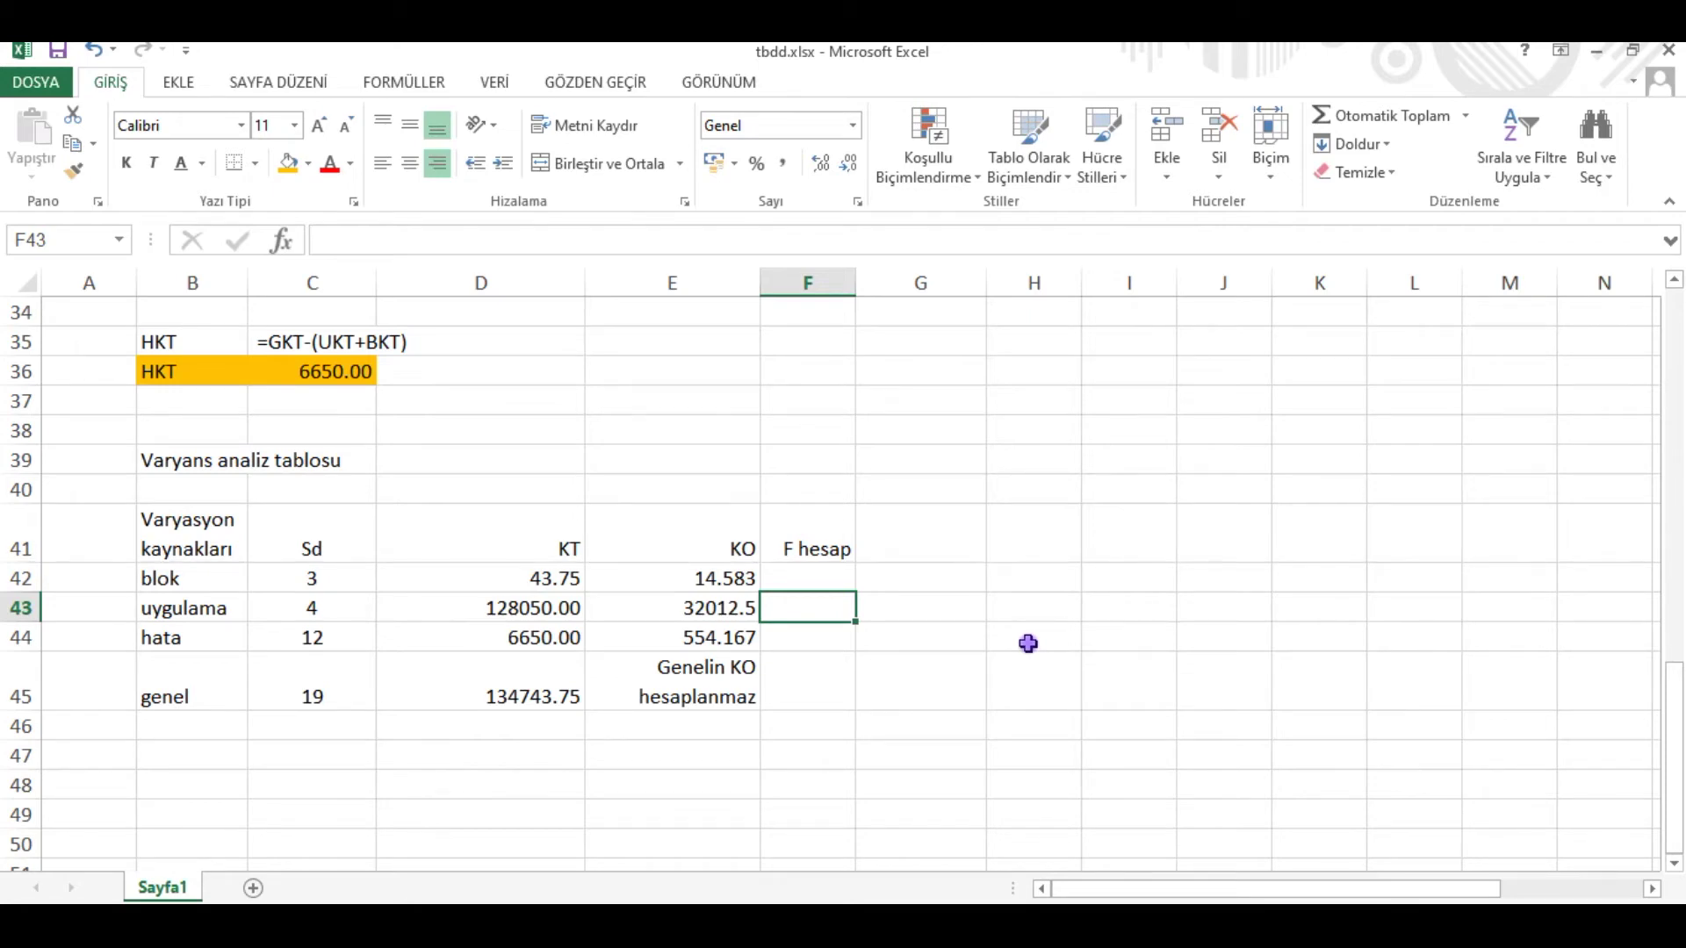
type("=")
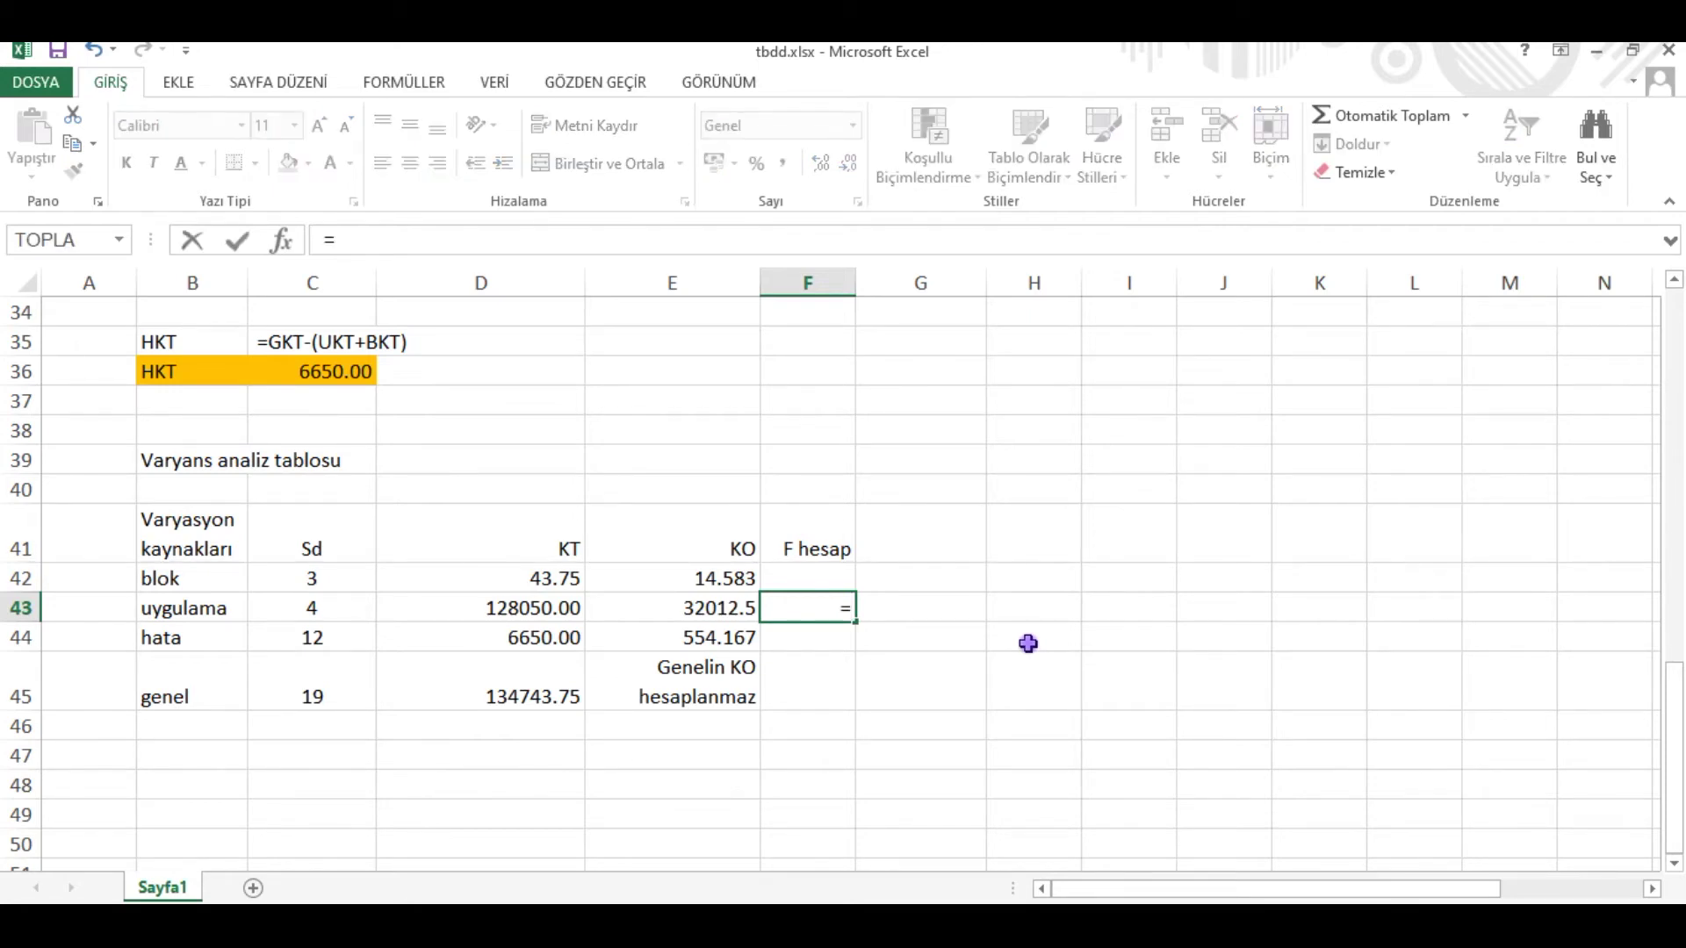
left_click(738, 606)
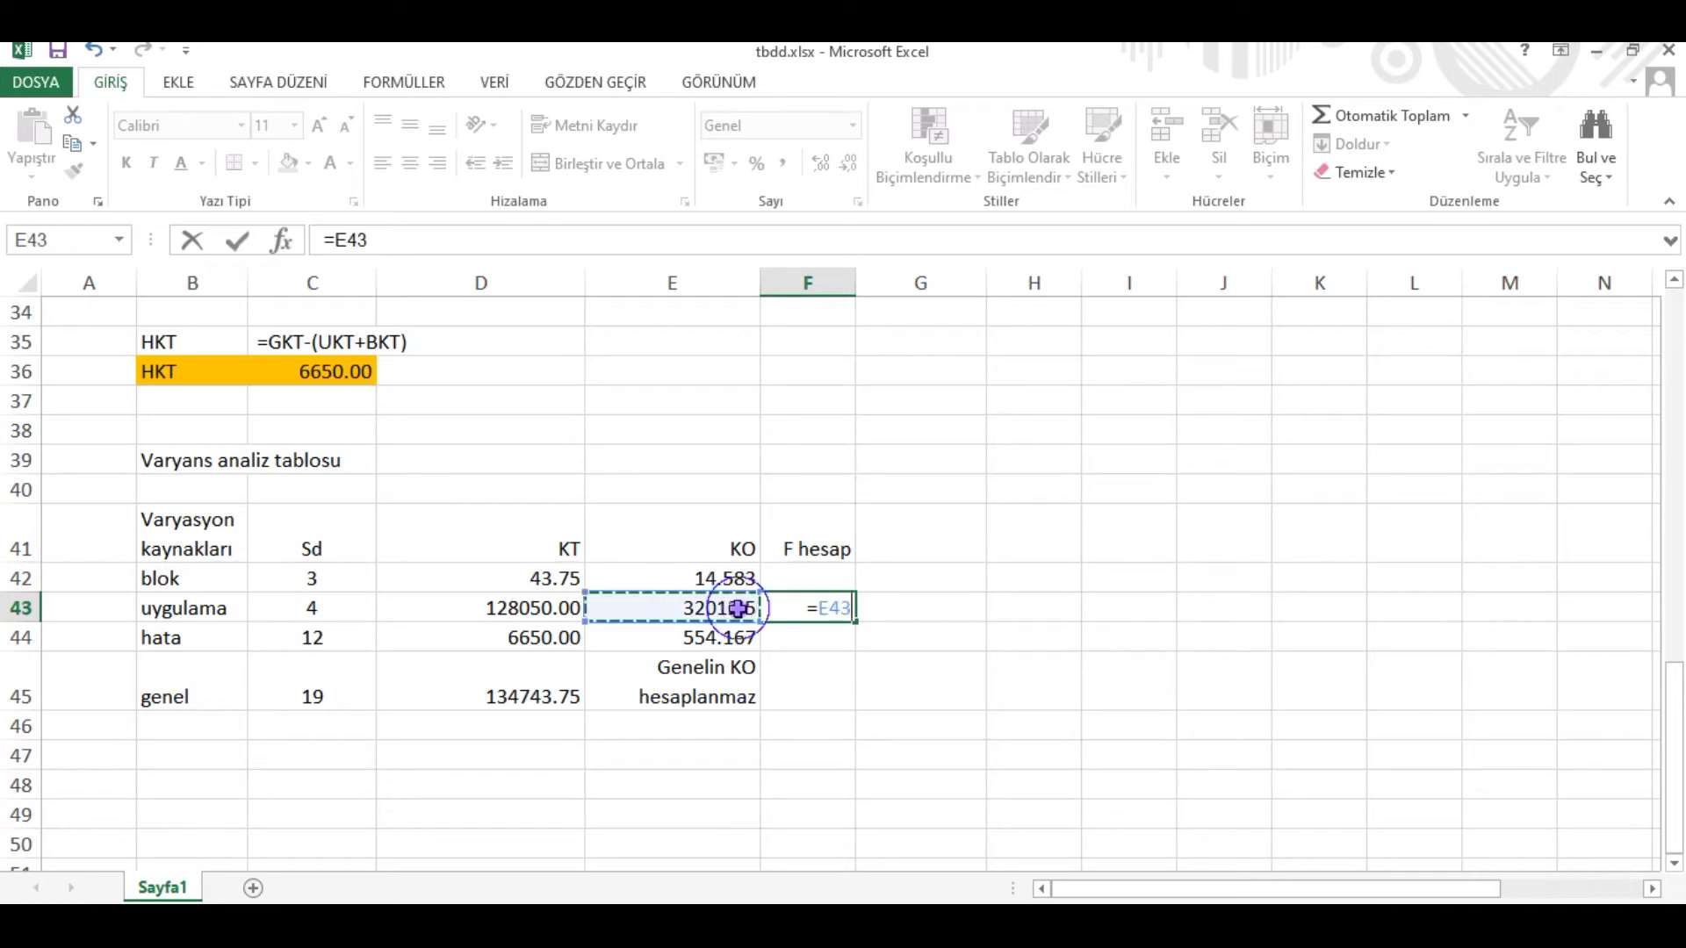
left_click(421, 227)
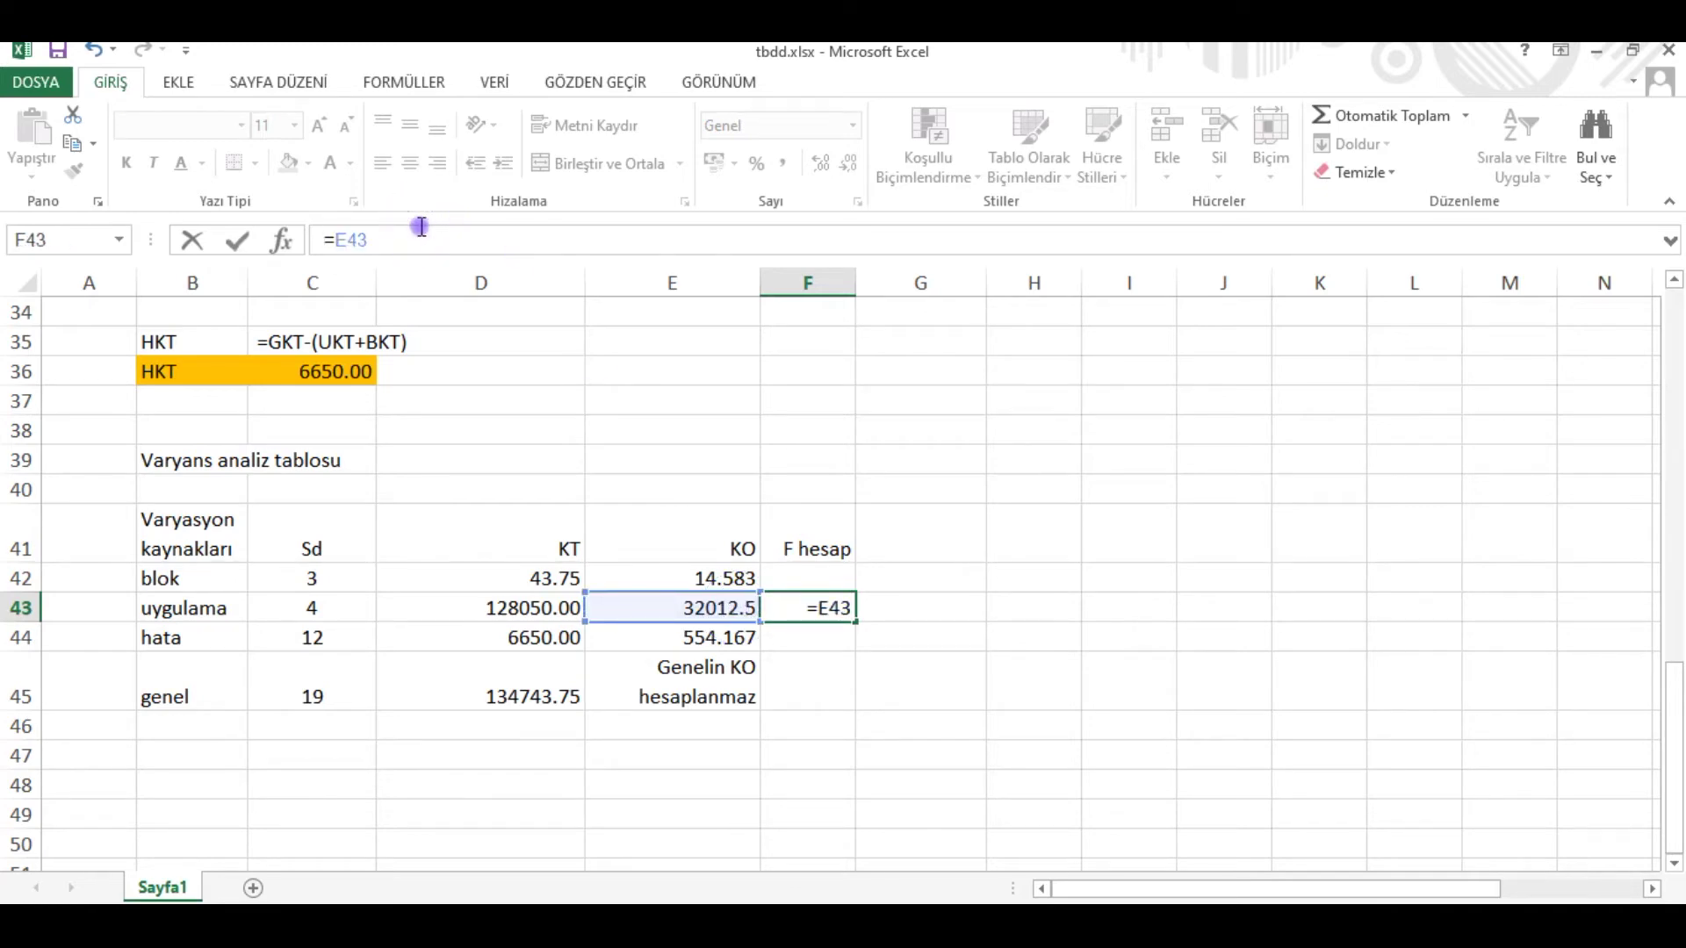
left_click(418, 242)
type("/")
left_click(720, 638)
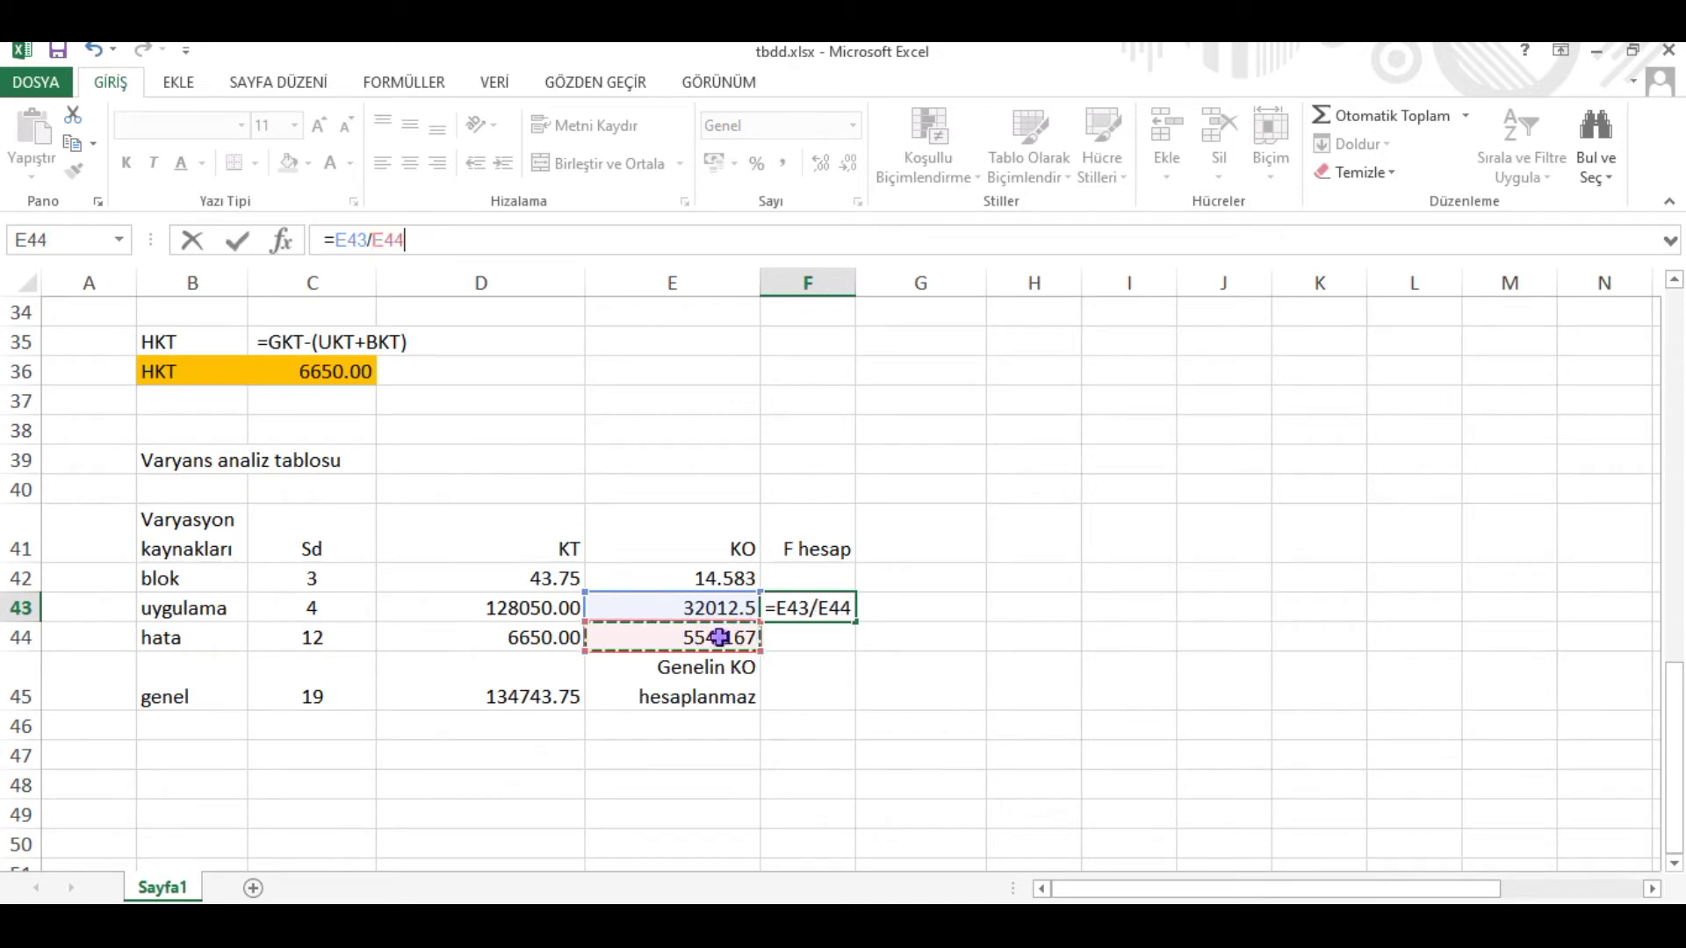
key("Return")
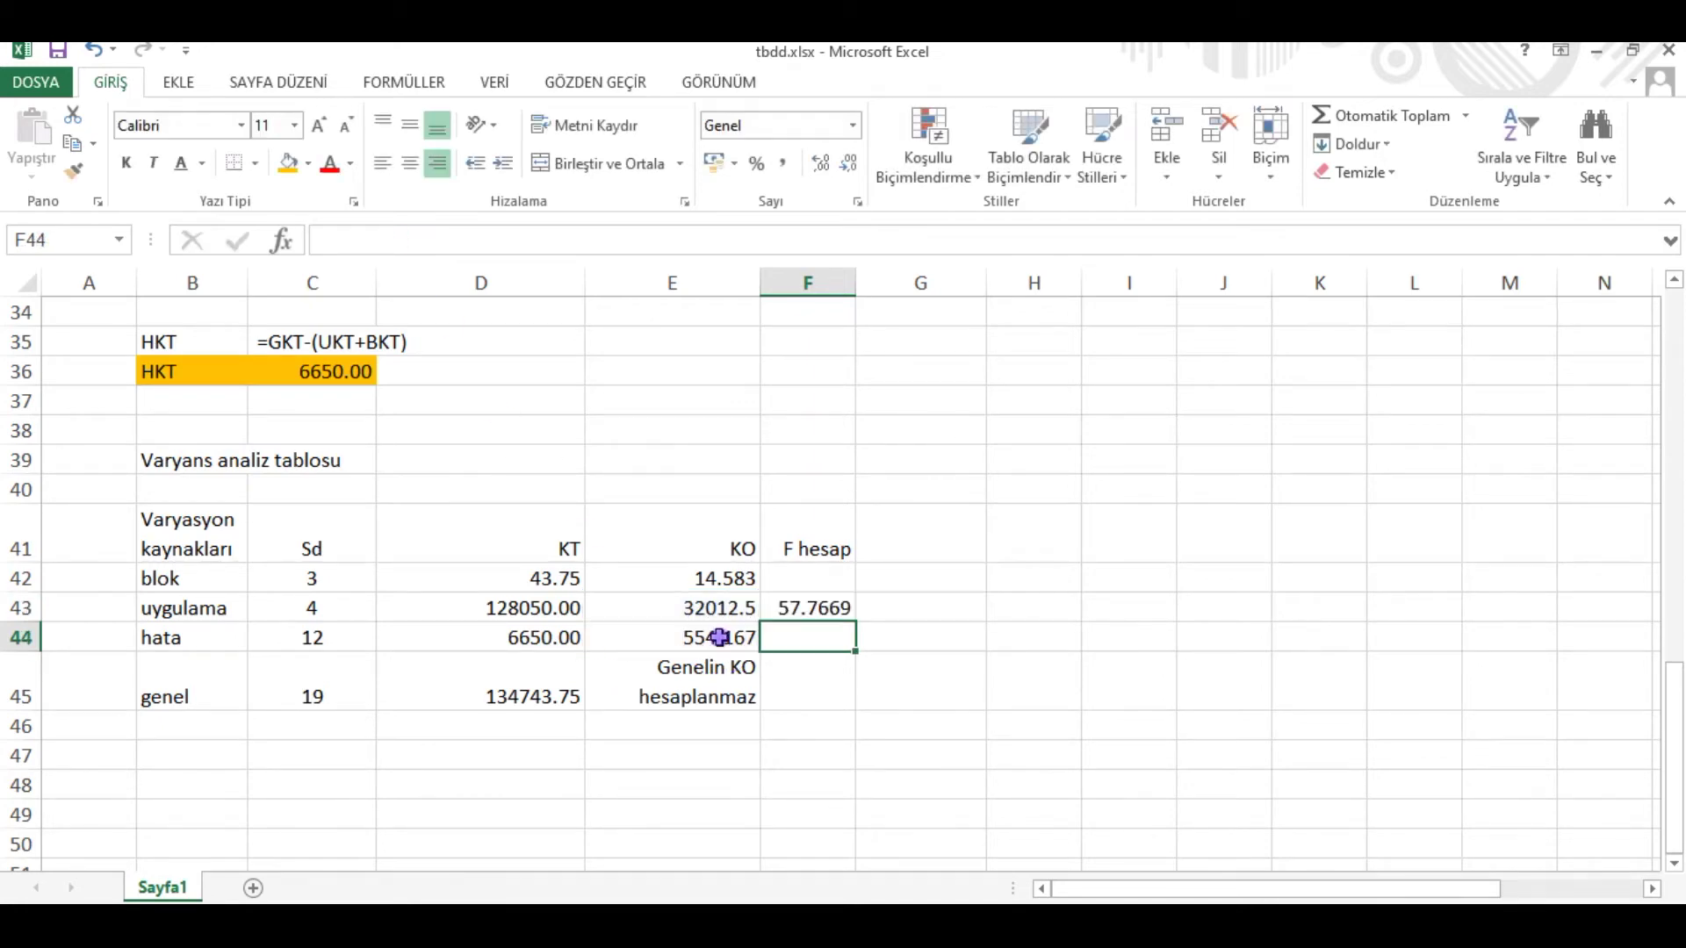
left_click(840, 609)
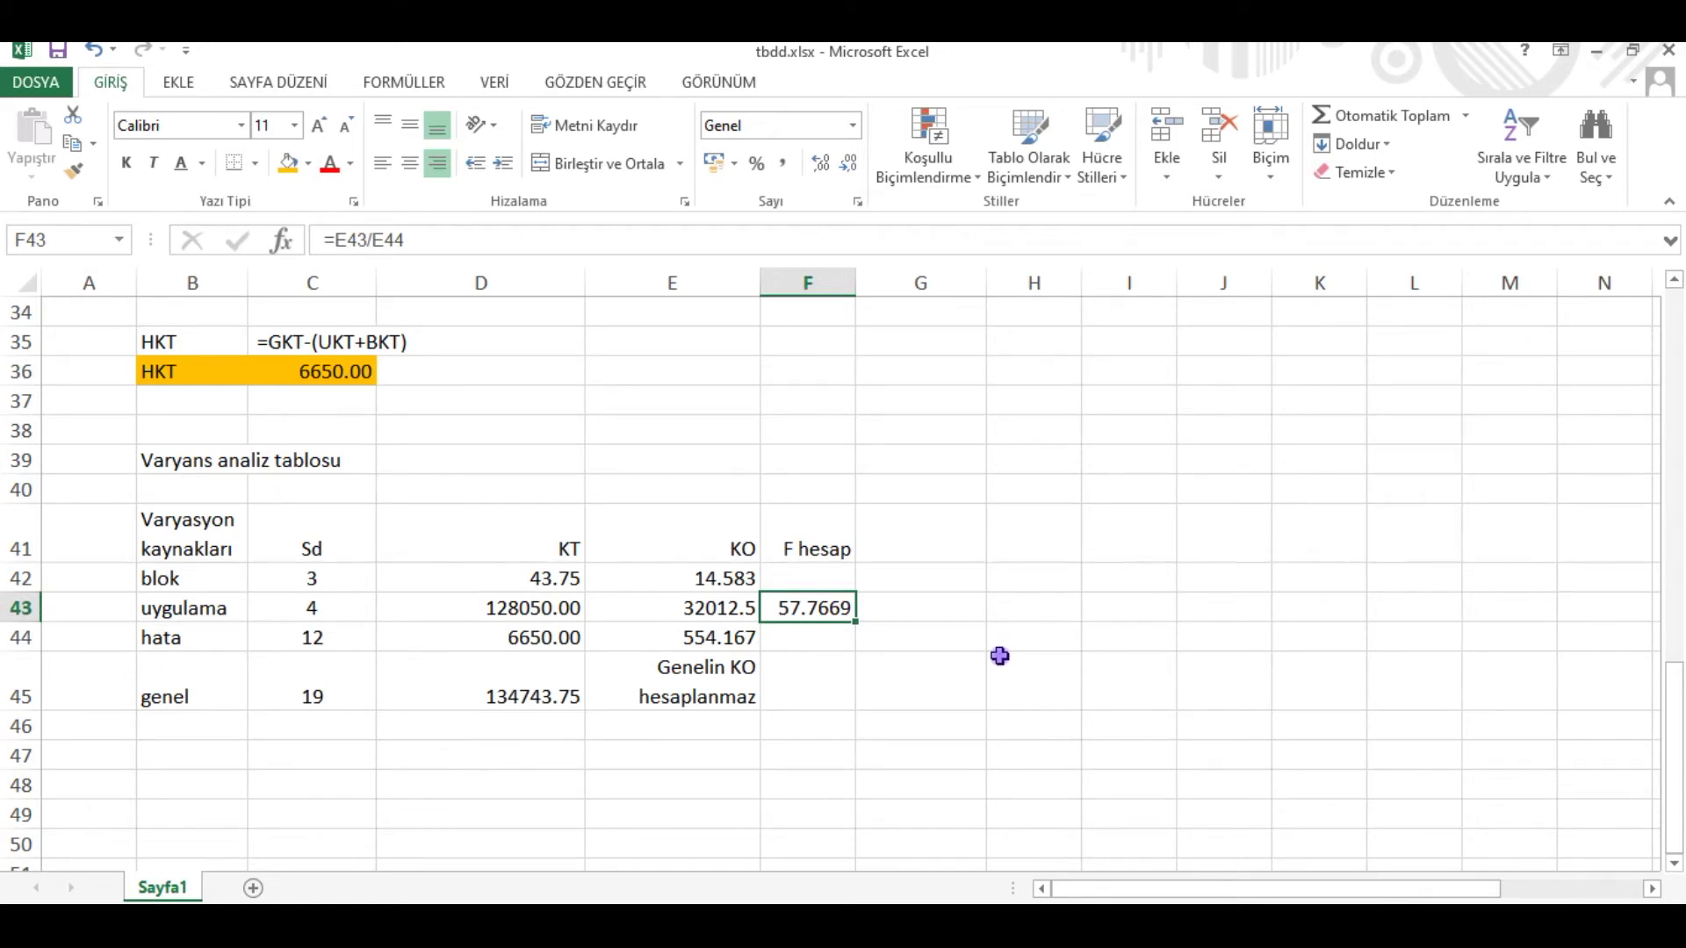
Step: Fill the KO cell of uygulama, E43, with light green
left_click(736, 605)
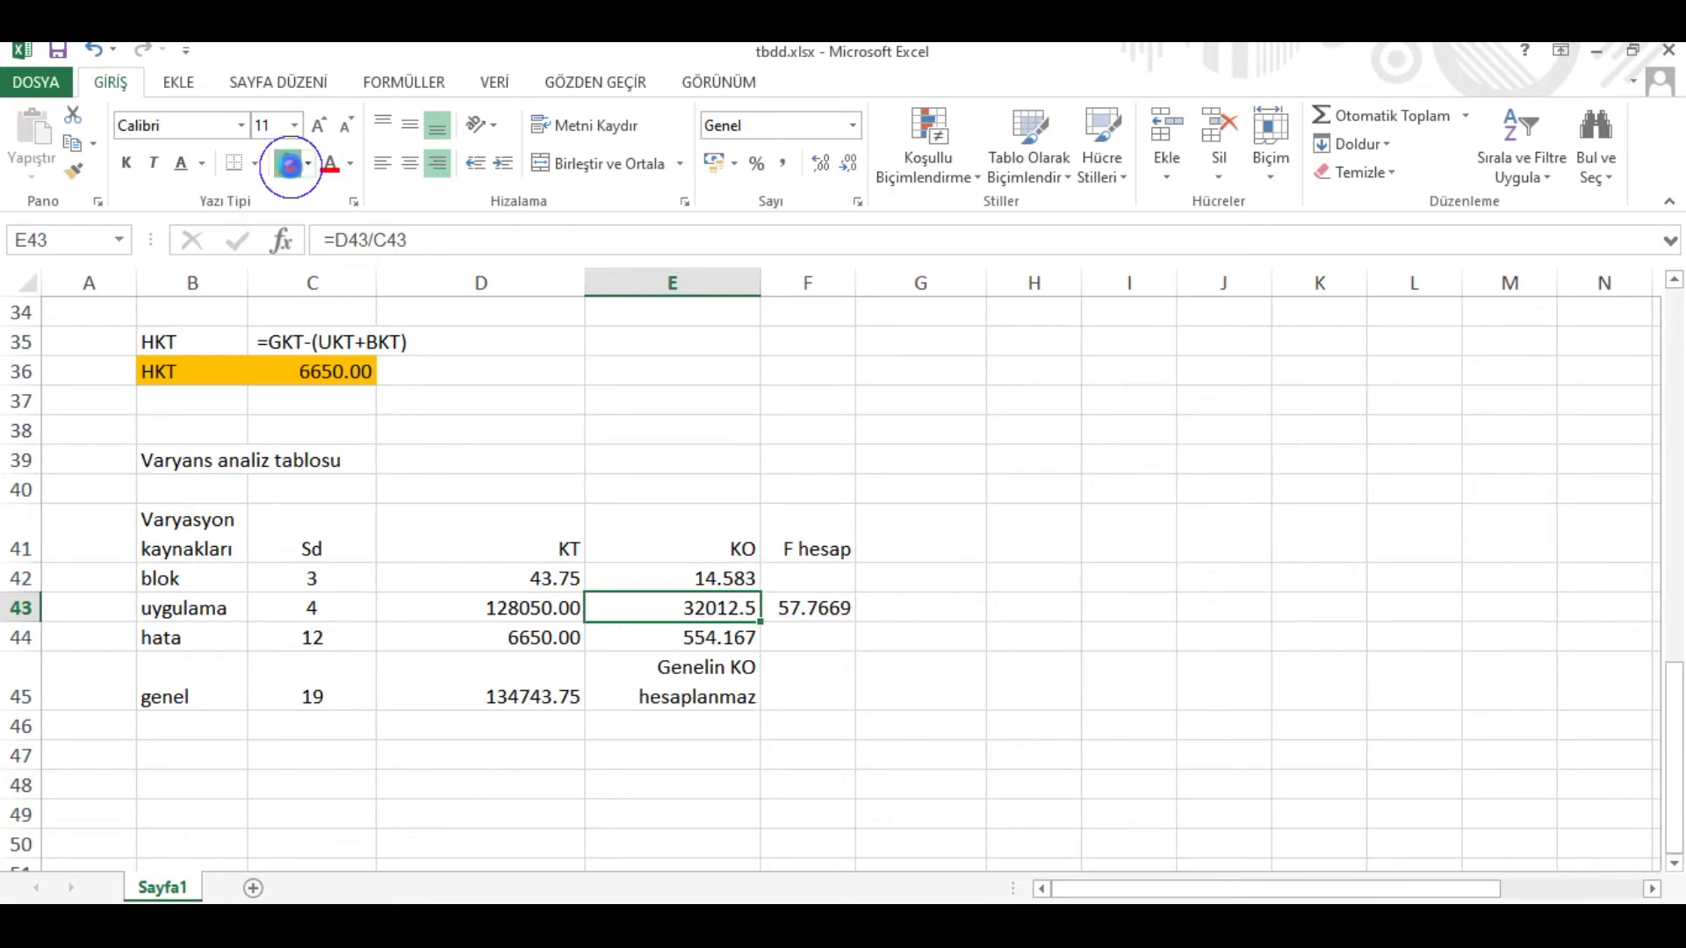
left_click(288, 164)
left_click(313, 166)
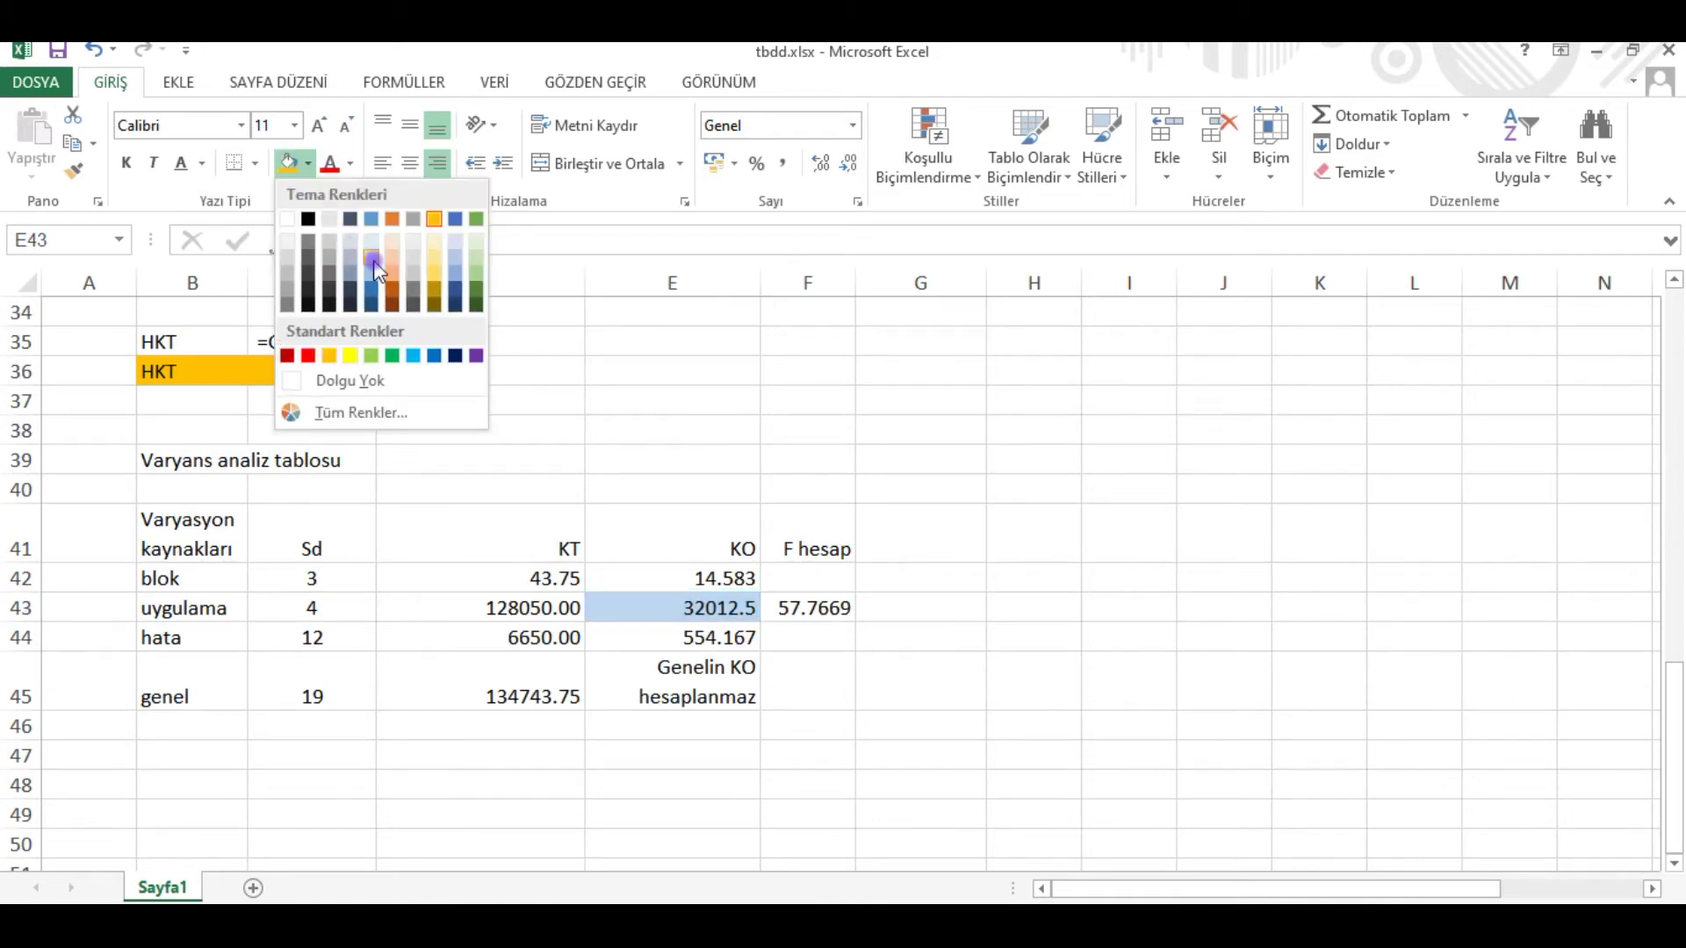
left_click(480, 259)
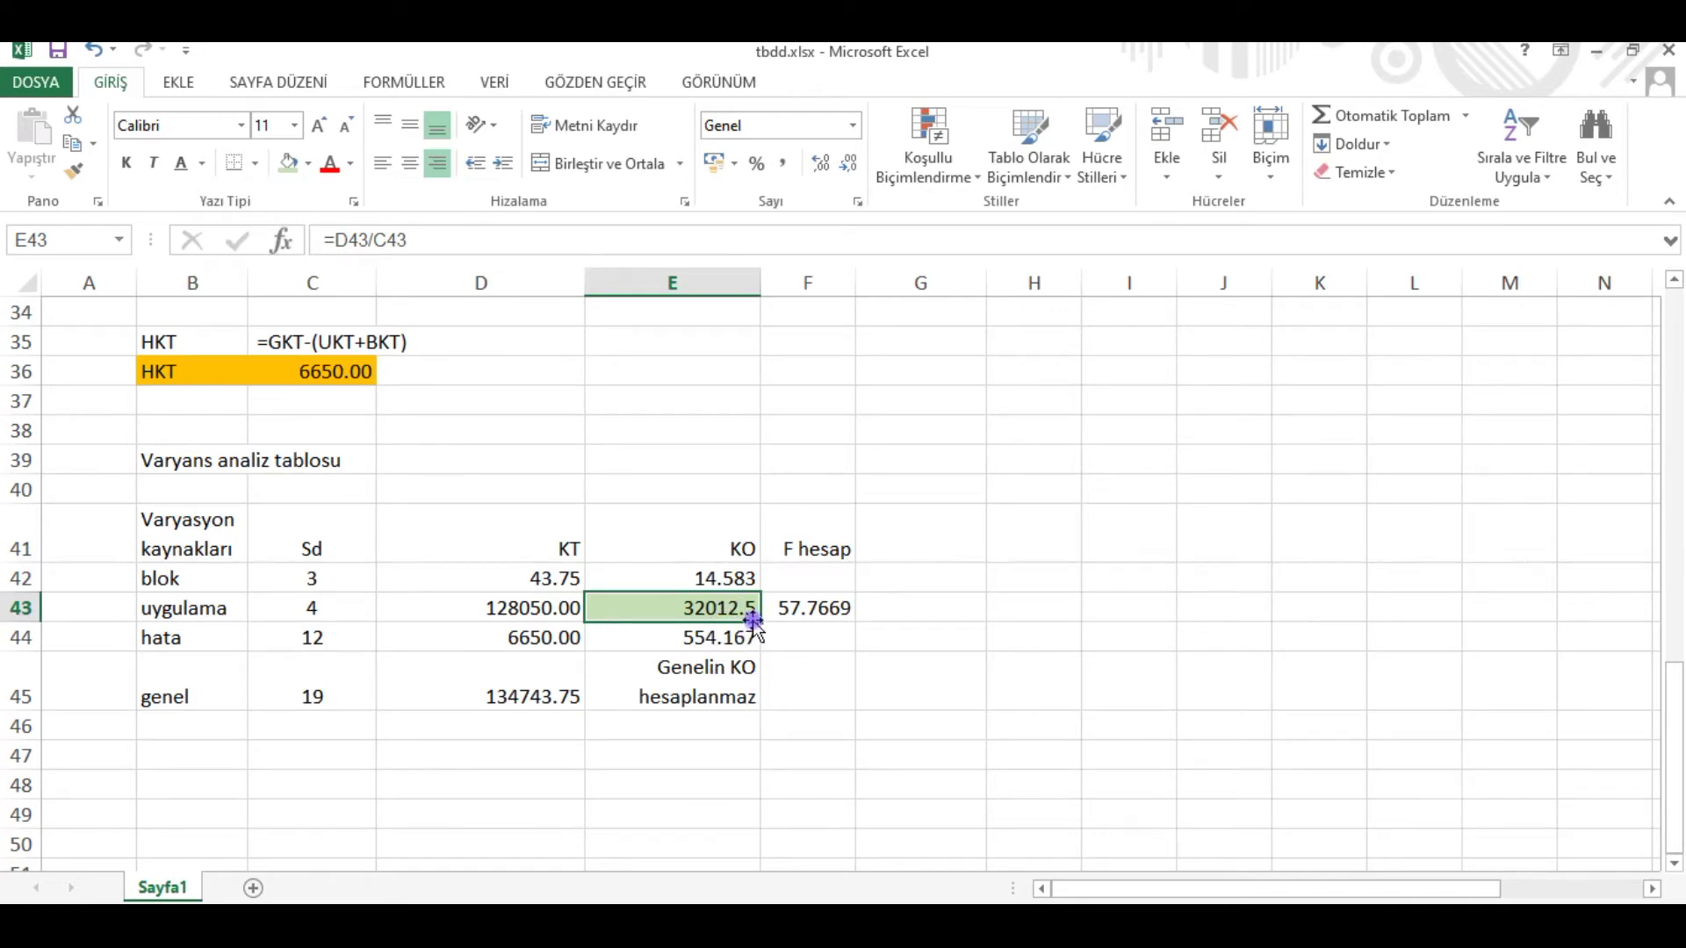
Step: Enter the note "UKO=Uygulamanın varyansına eşit" in cell E47 below the variance analysis table
left_click(690, 763)
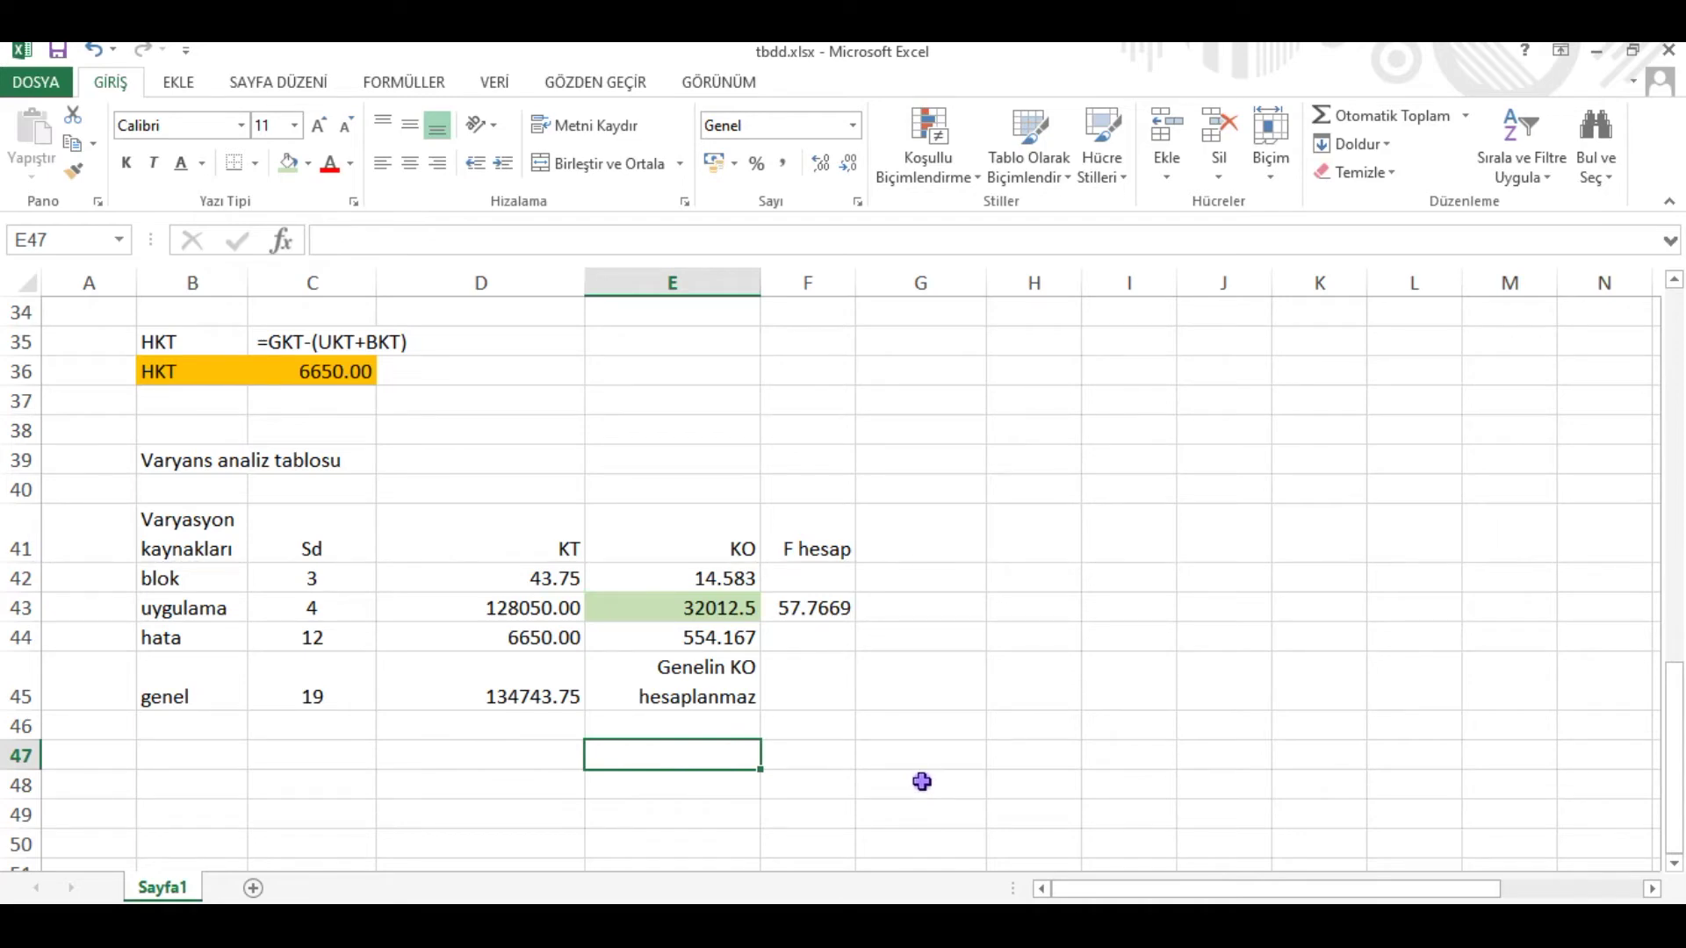
type("UKO")
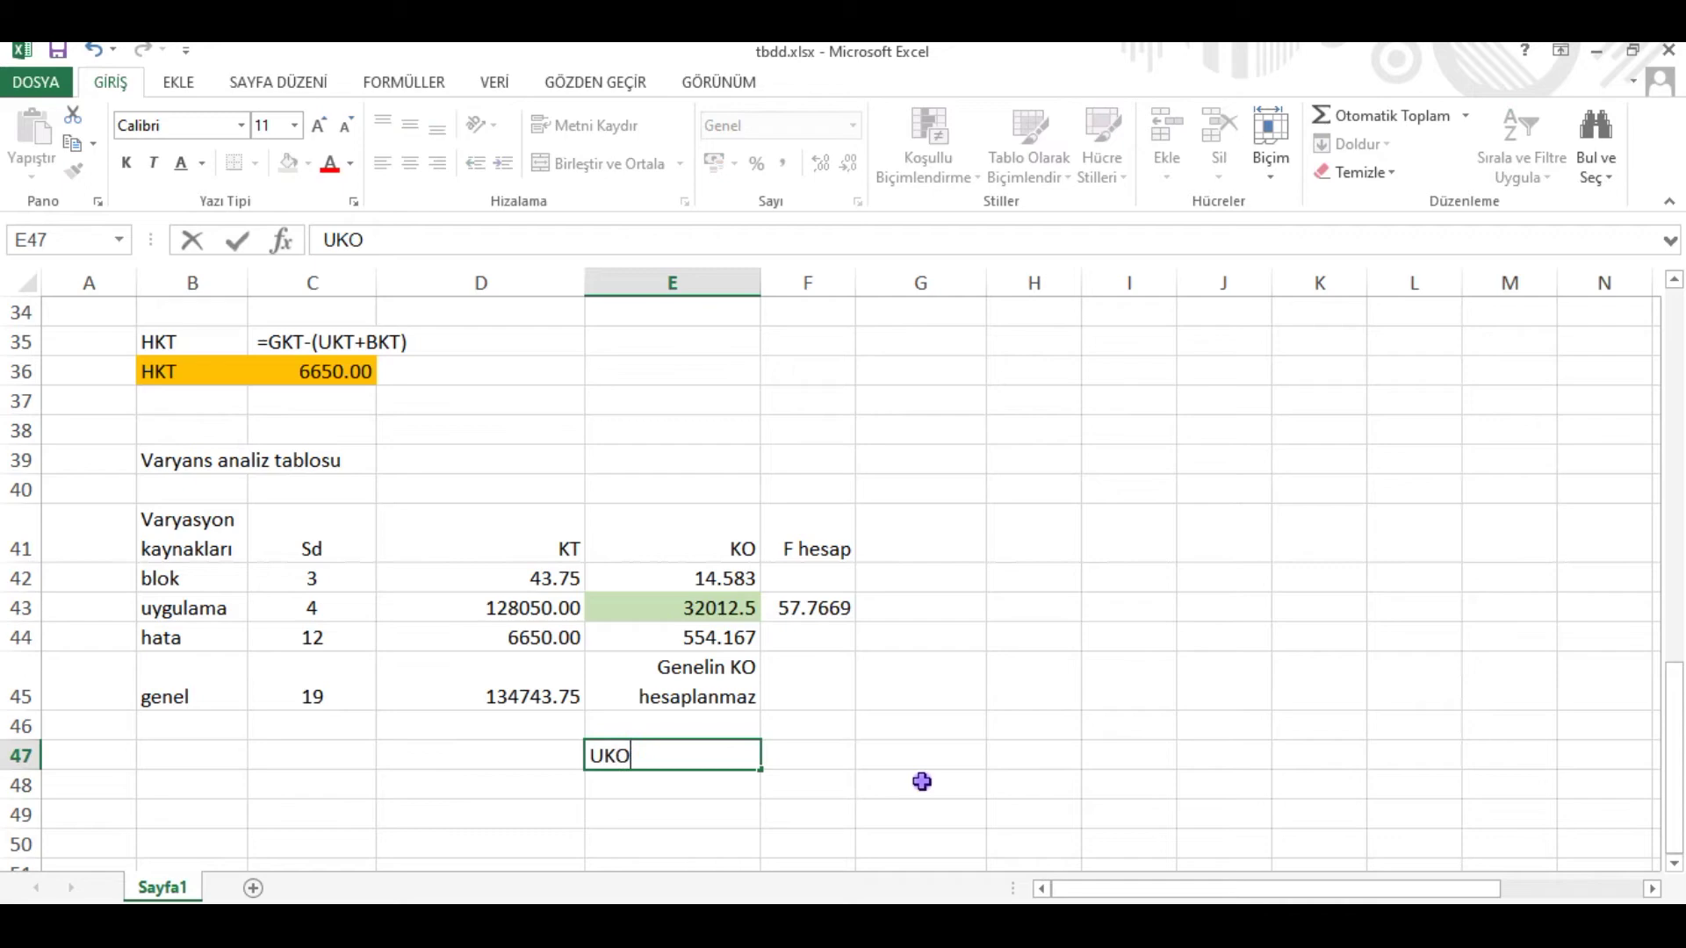
type("=Uygulaman")
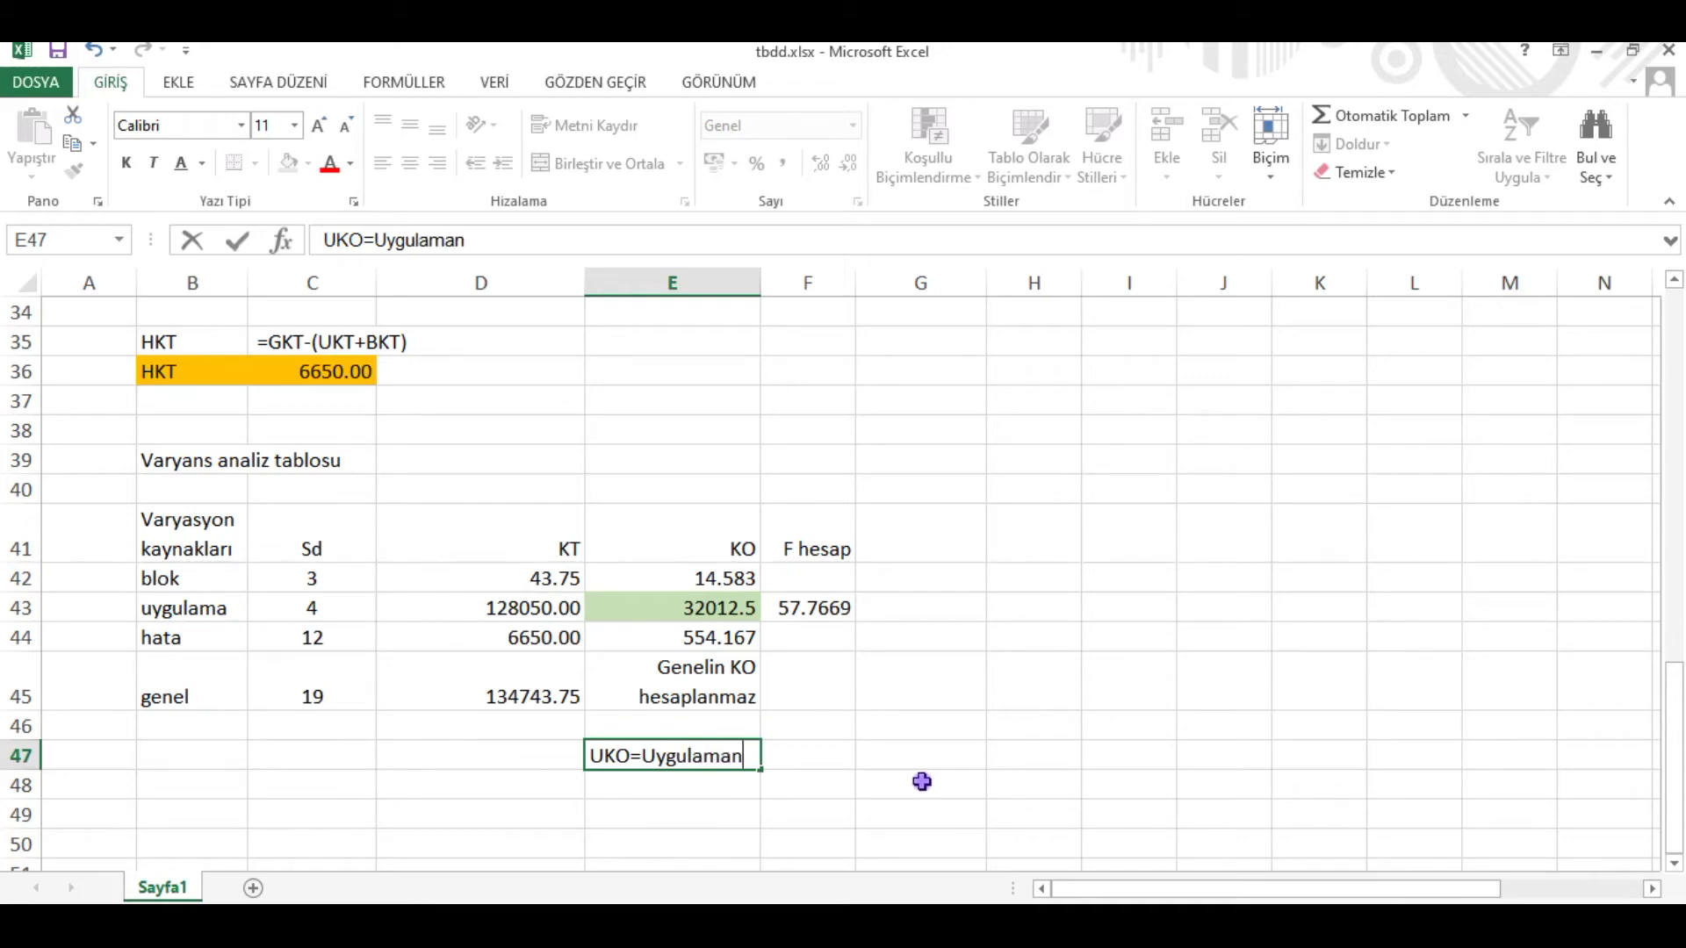
type("ın varyanas")
key("BackSpace")
key("BackSpace")
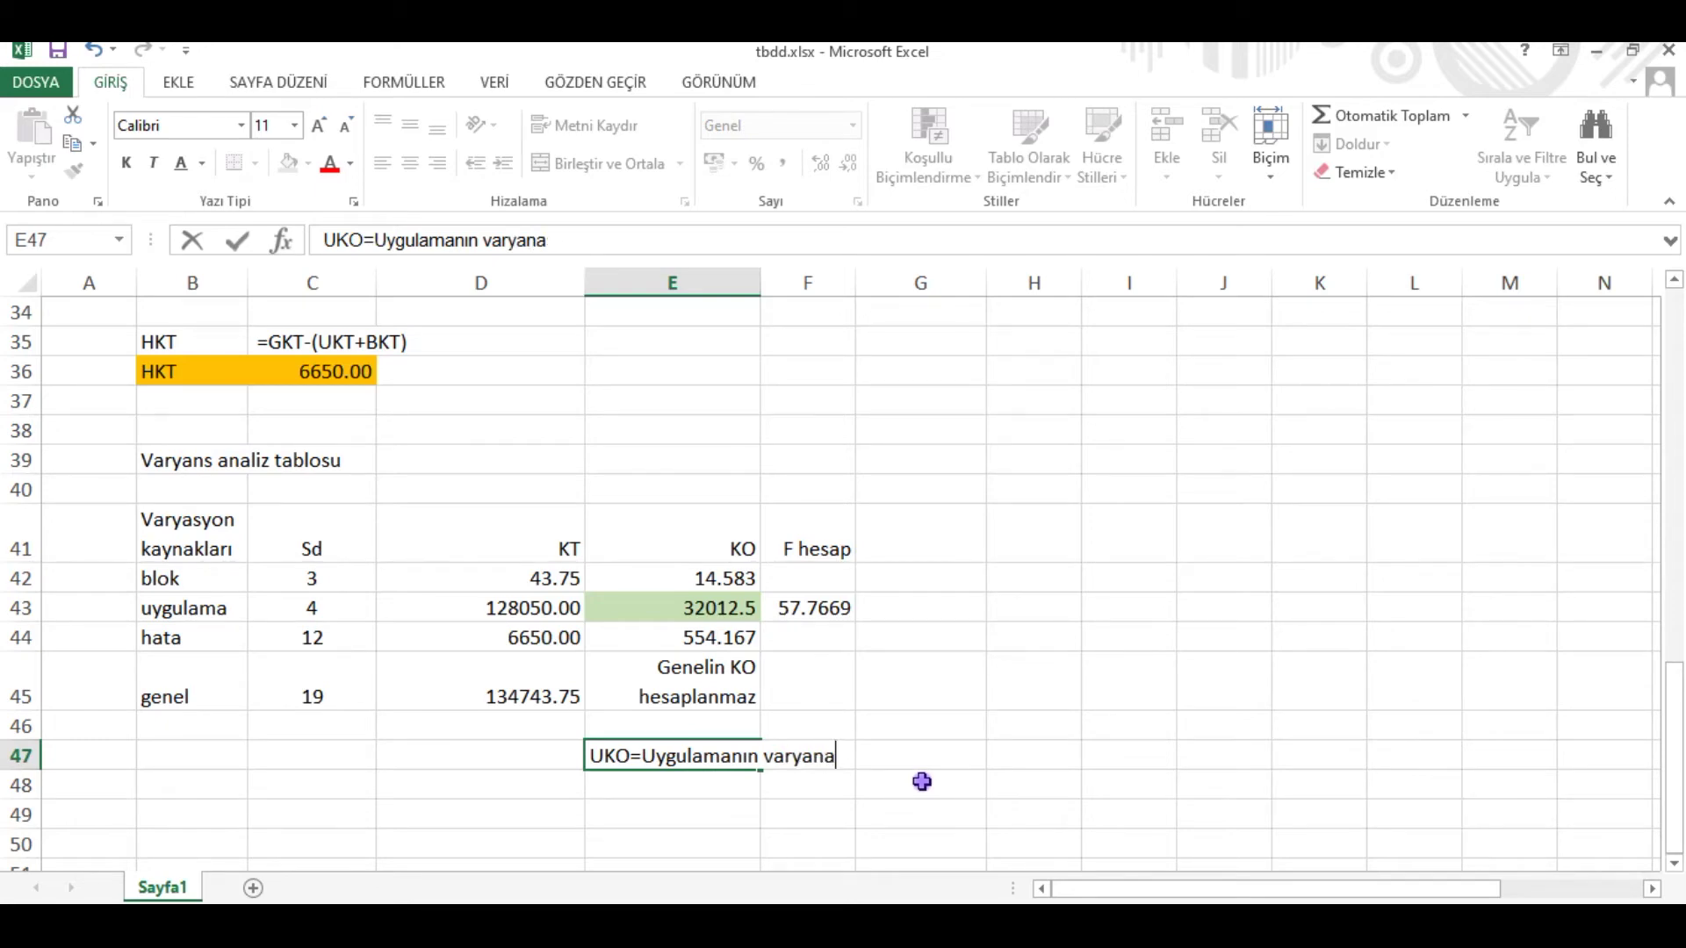
type("sına eşit")
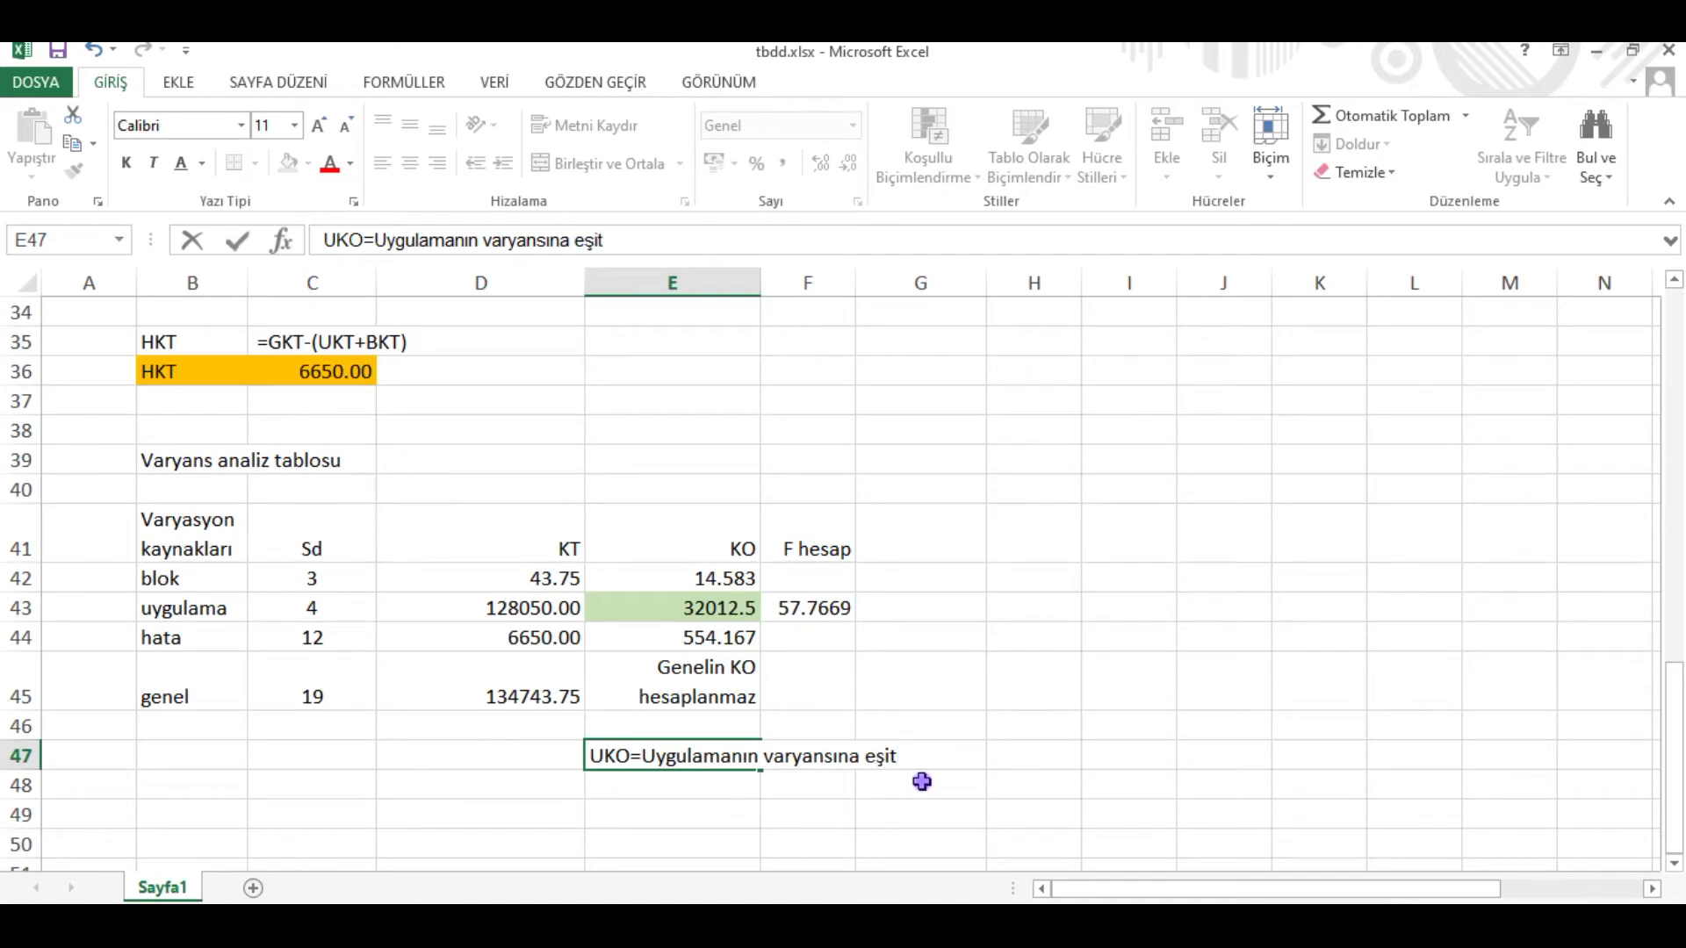
Step: Enter the note "HKO=Hatanın varyansına eşit" in cell E48, directly below the UKO note
left_click(698, 783)
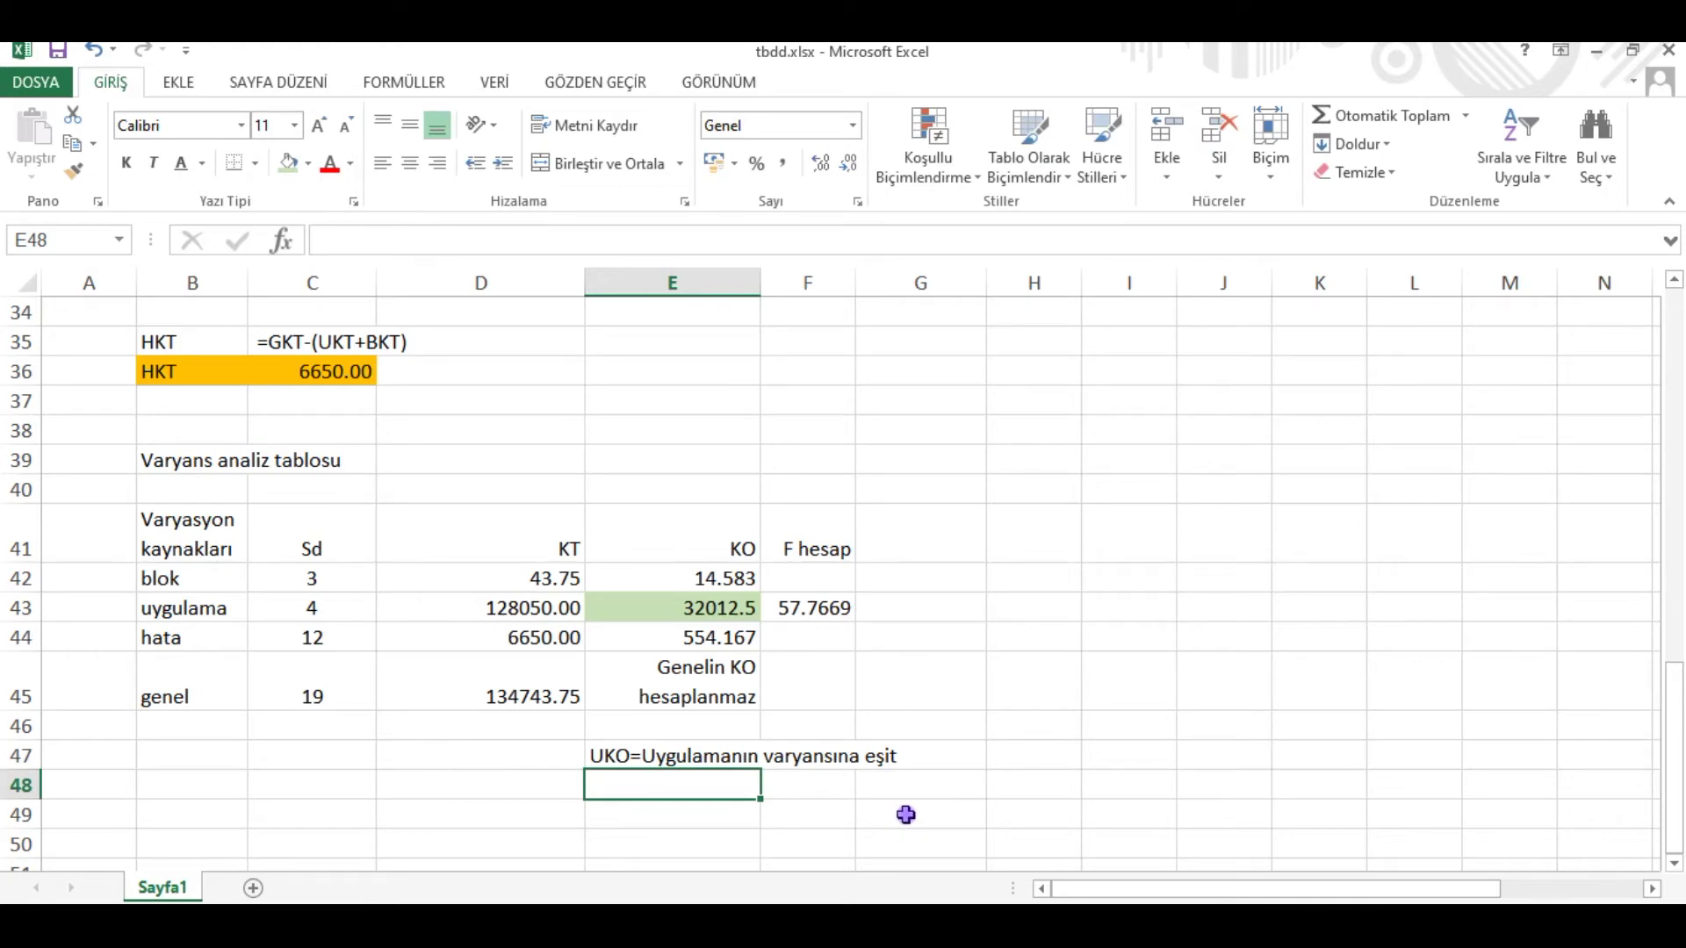
type("HK")
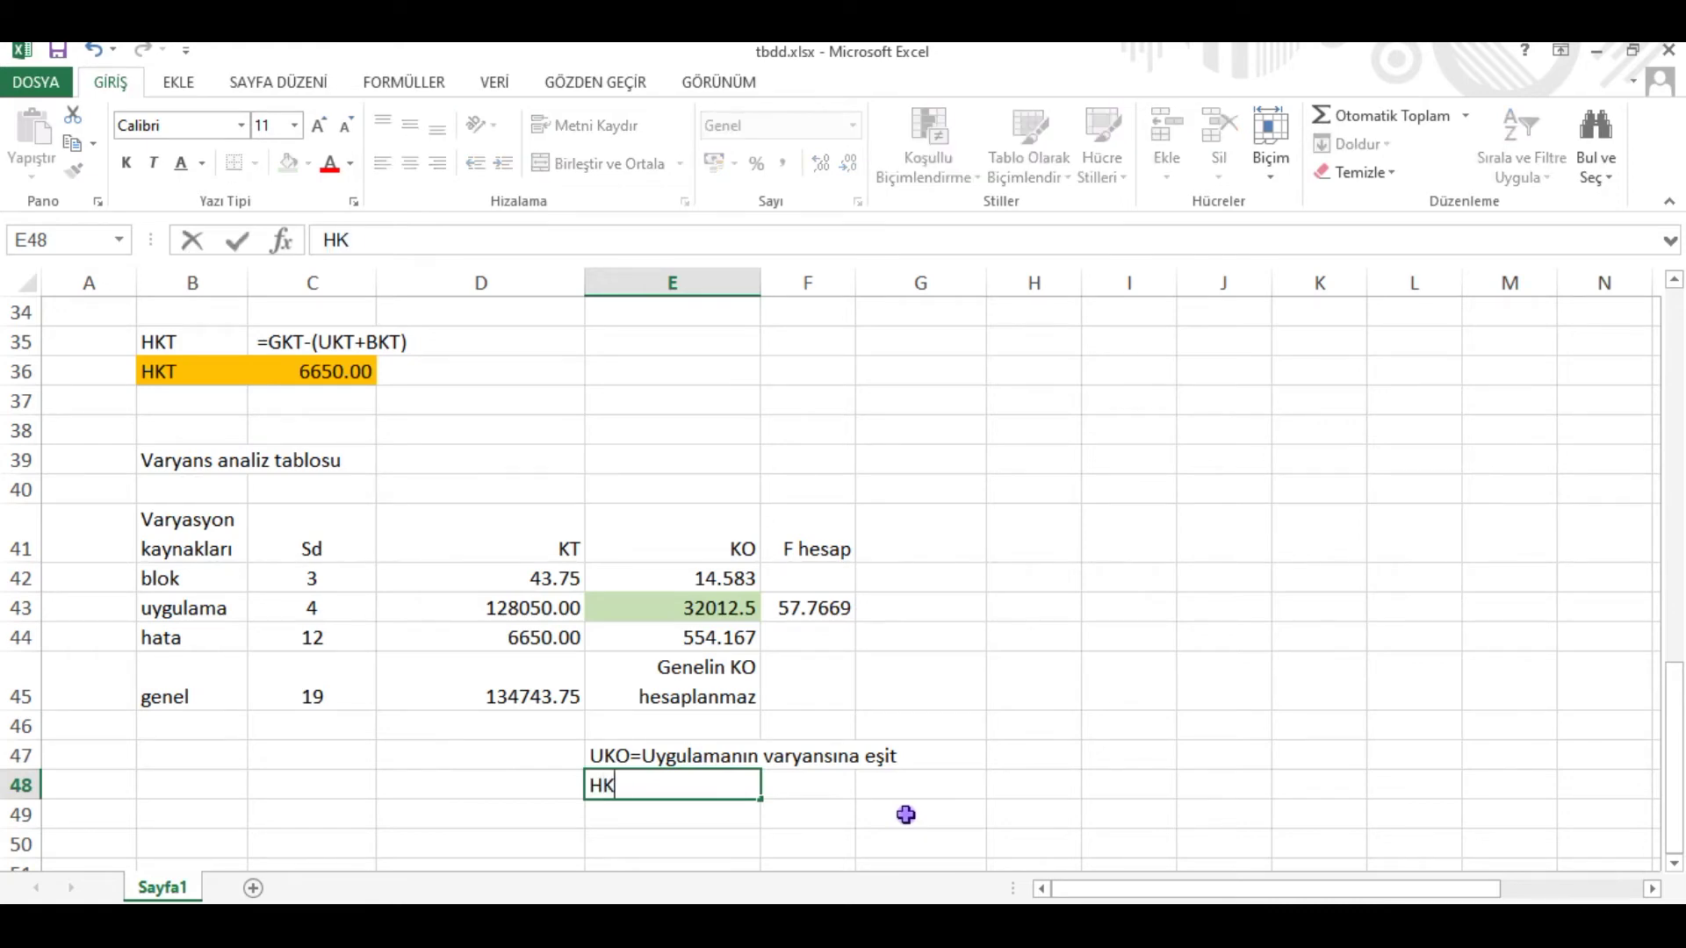
type("O=Hatanın")
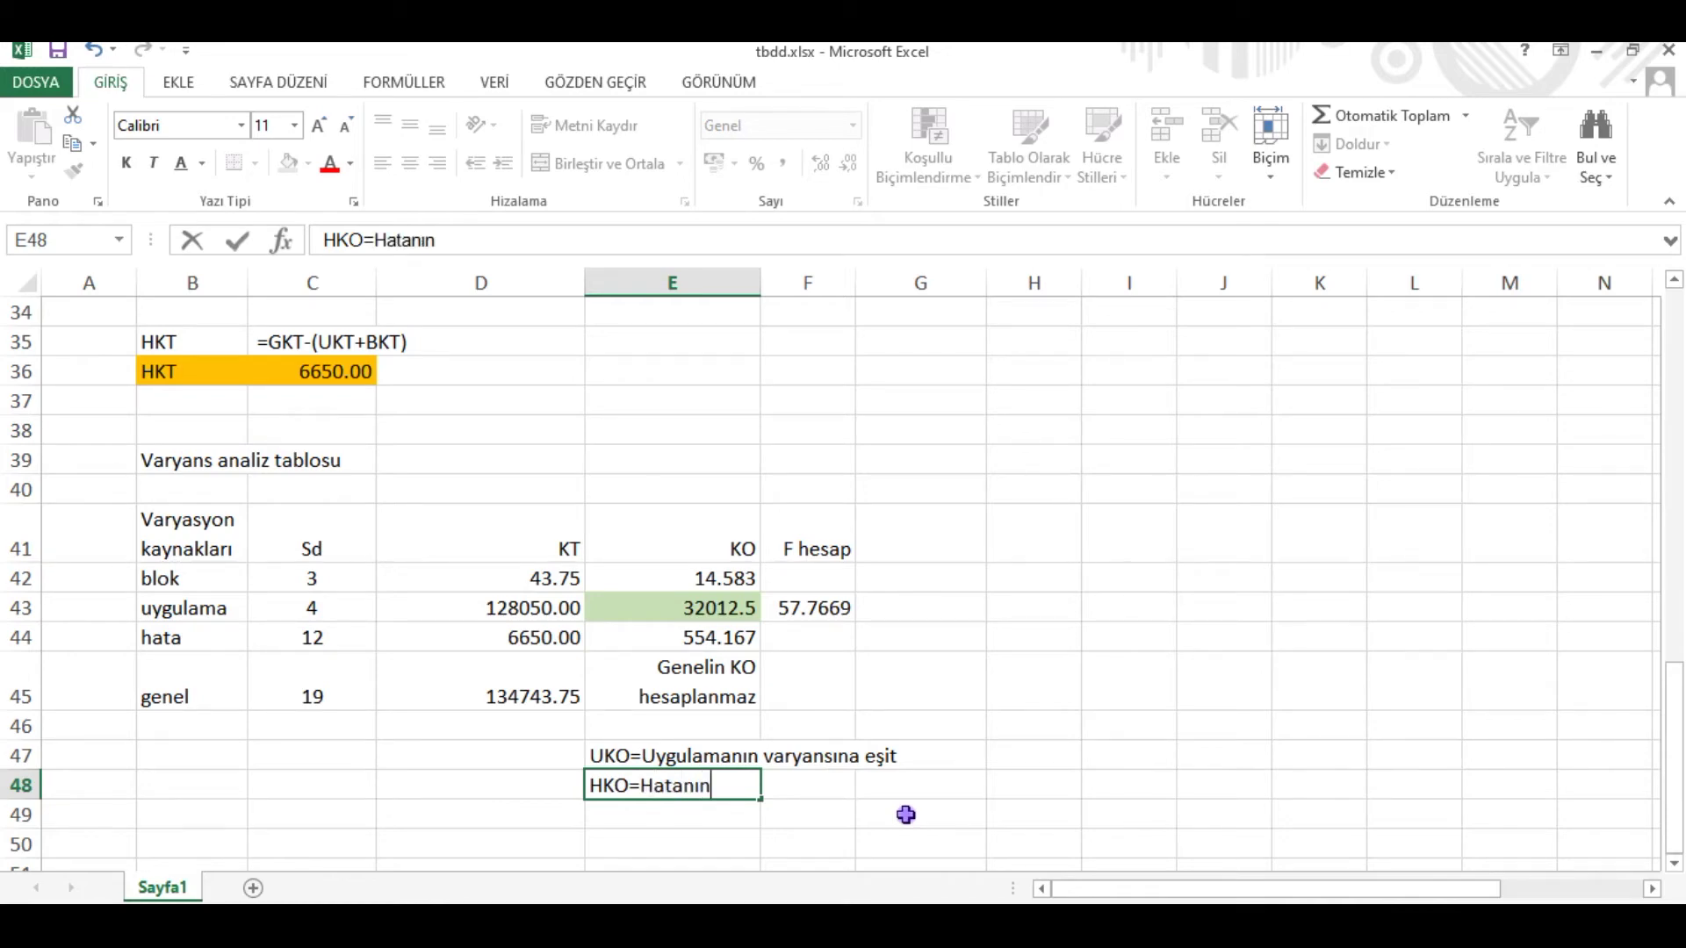
type(" varu")
key("BackSpace")
type("yansına ")
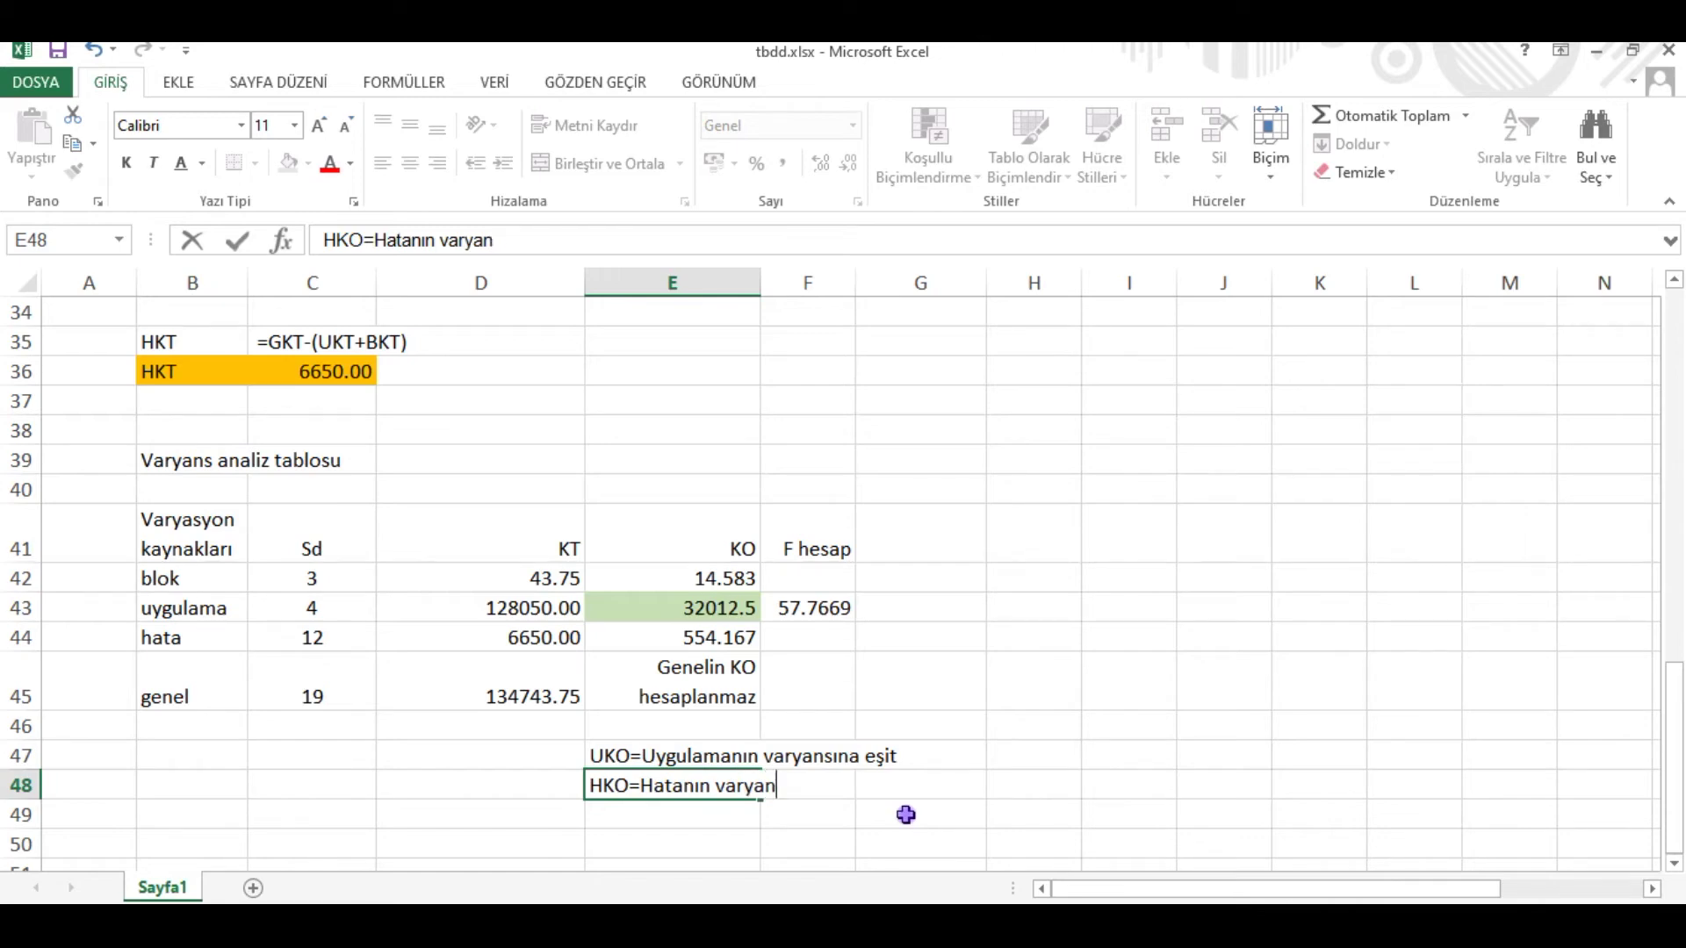
type("eşit")
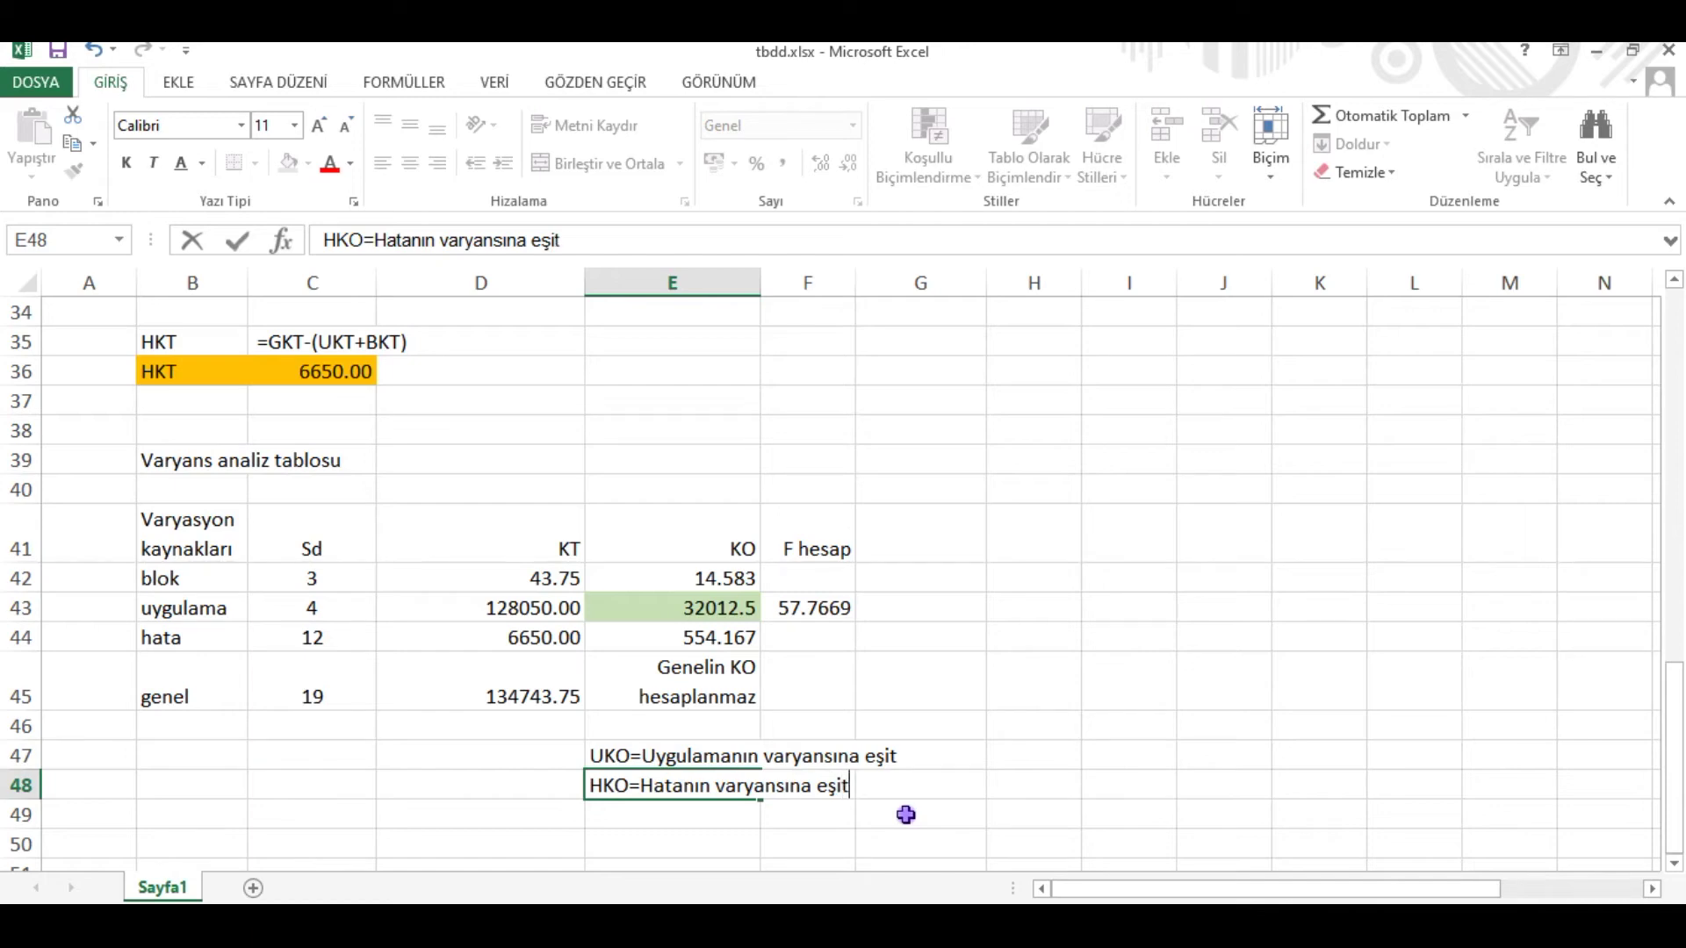
left_click(1080, 794)
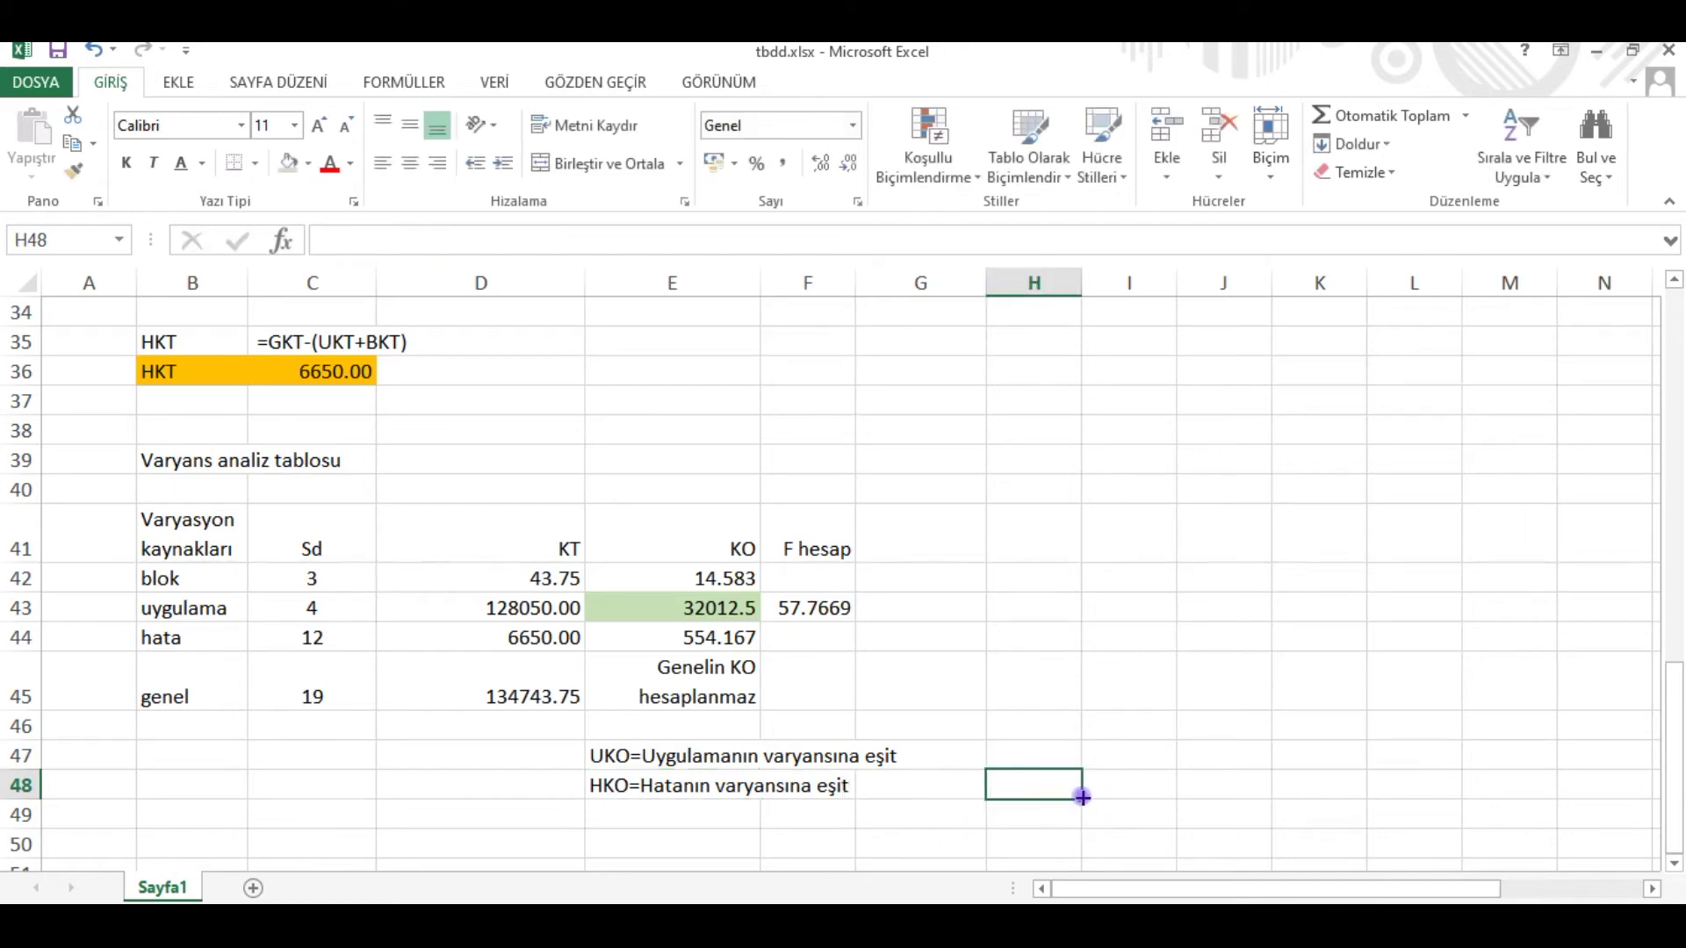
Step: Compare the KT, Sd and KO cells of the table with the variance formula beside the yield data
left_click(830, 786)
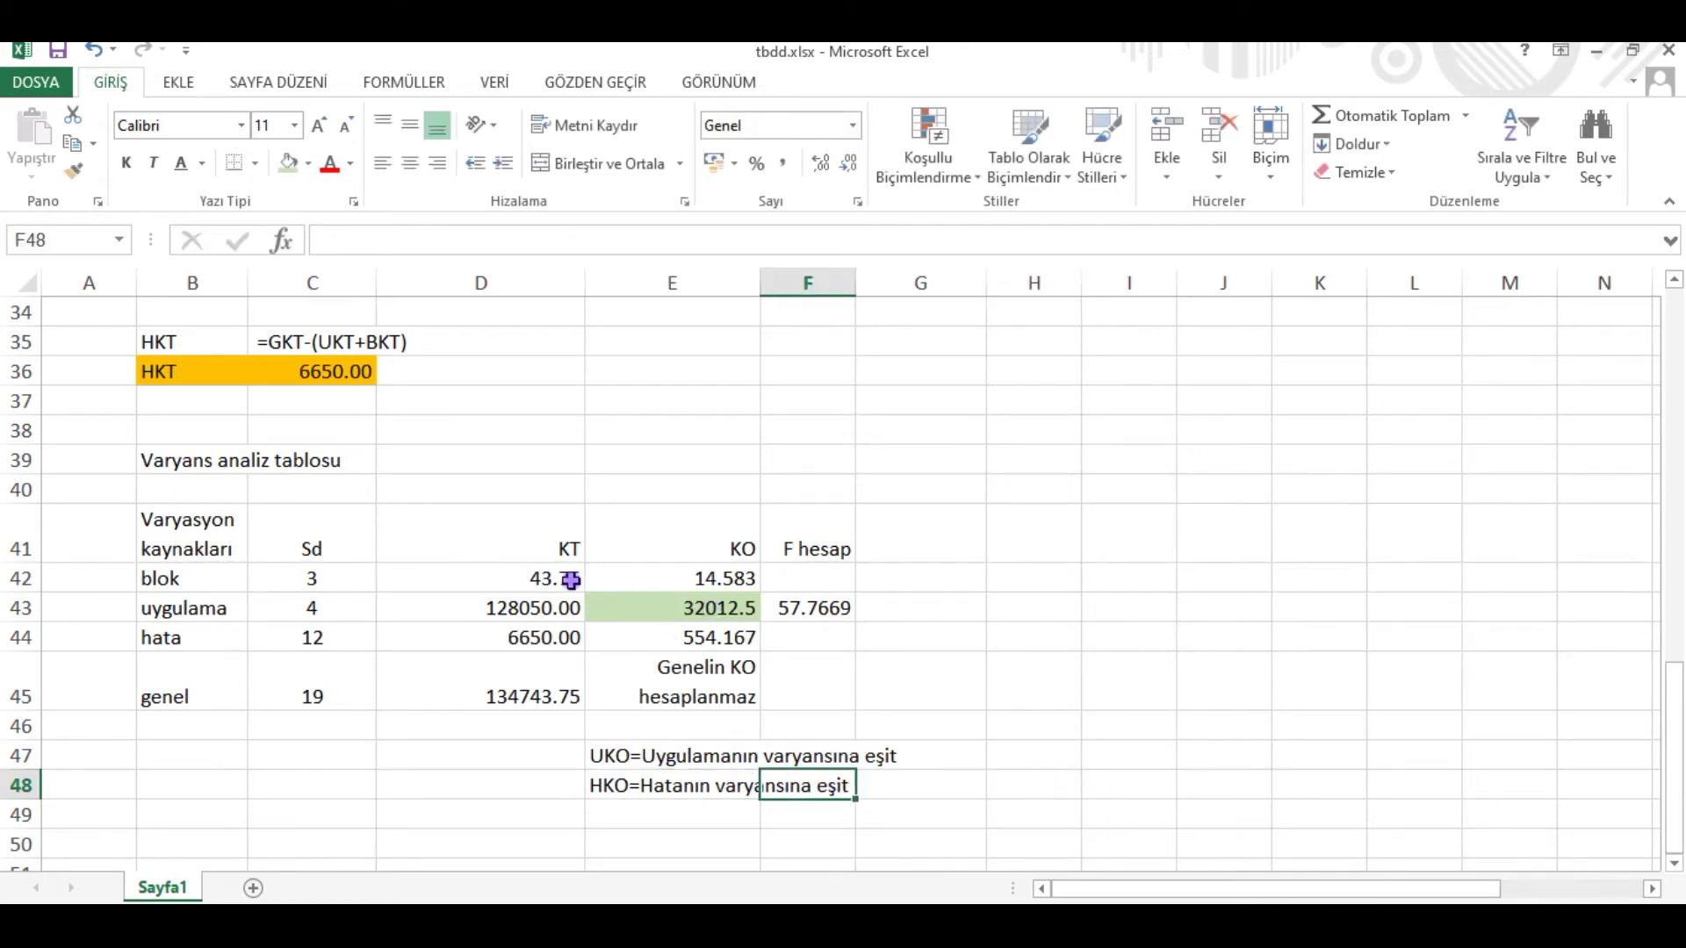
left_click(567, 580)
left_click(318, 578)
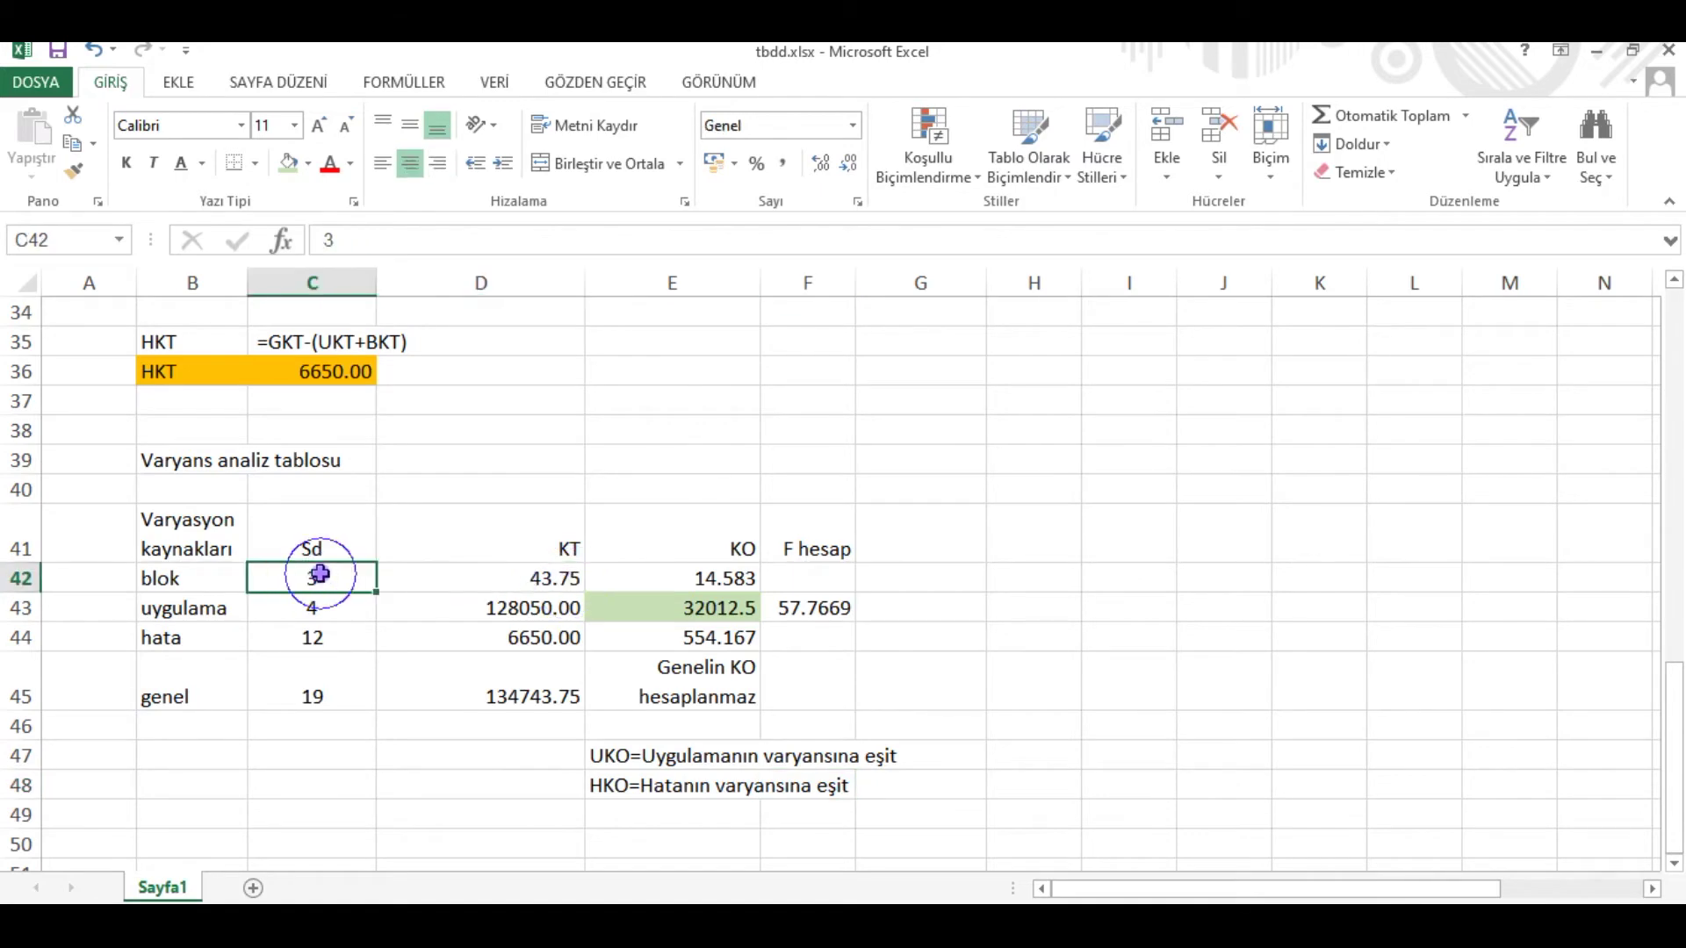
left_click(711, 612)
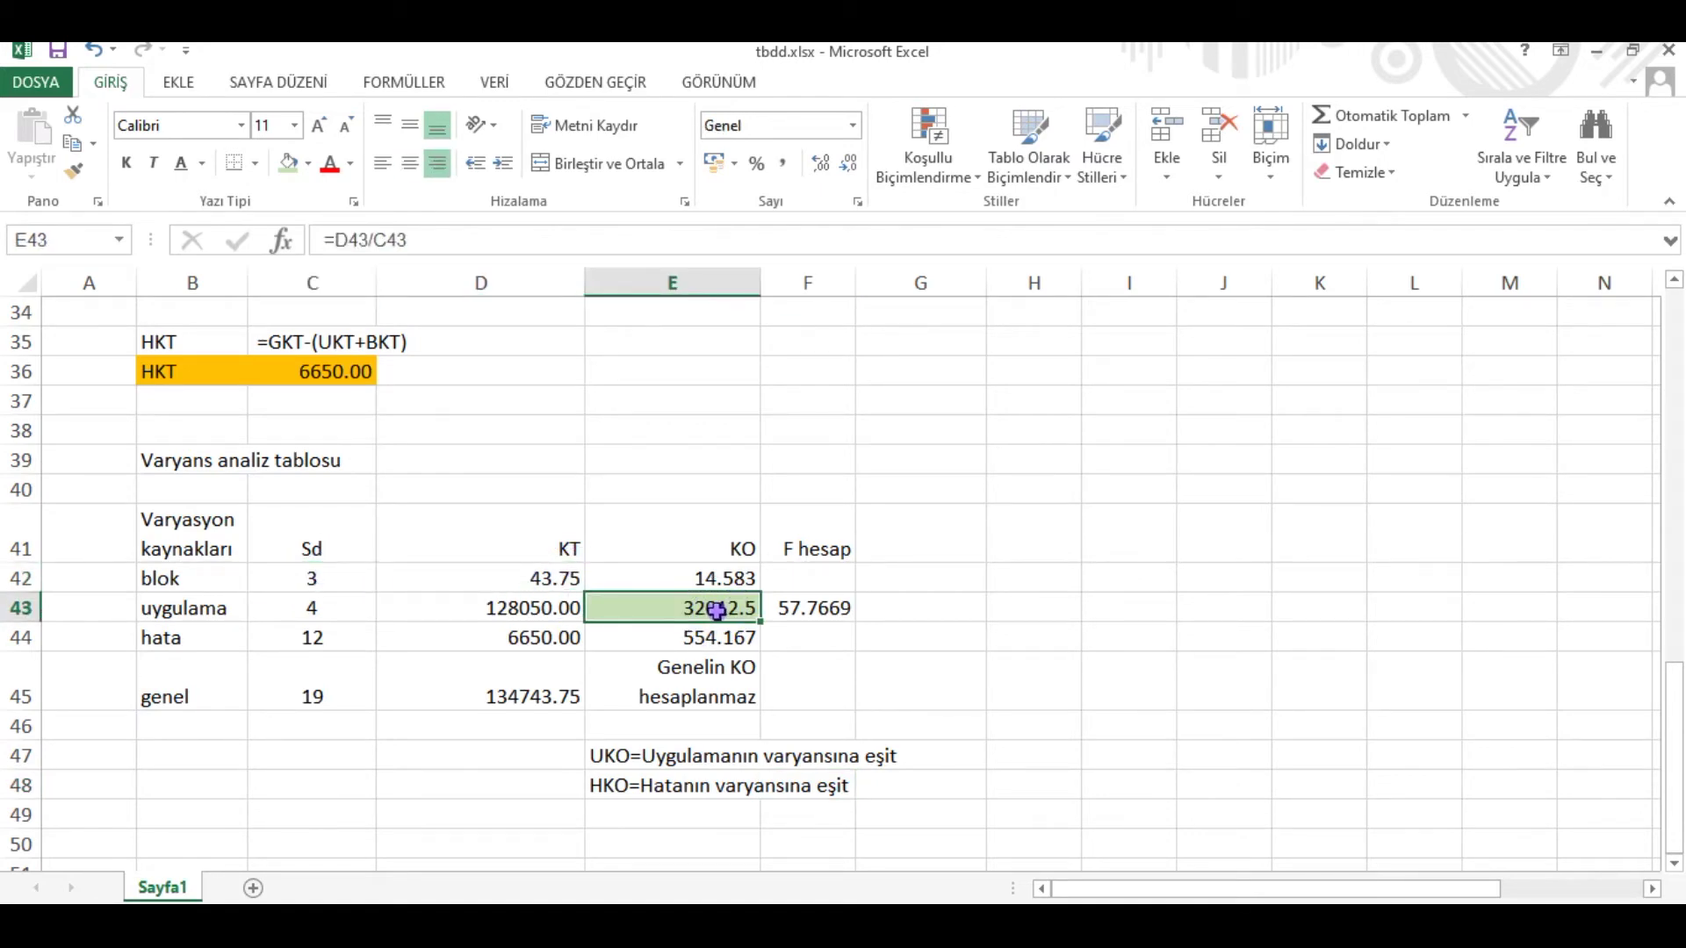
scroll(1027, 651, "up", 11)
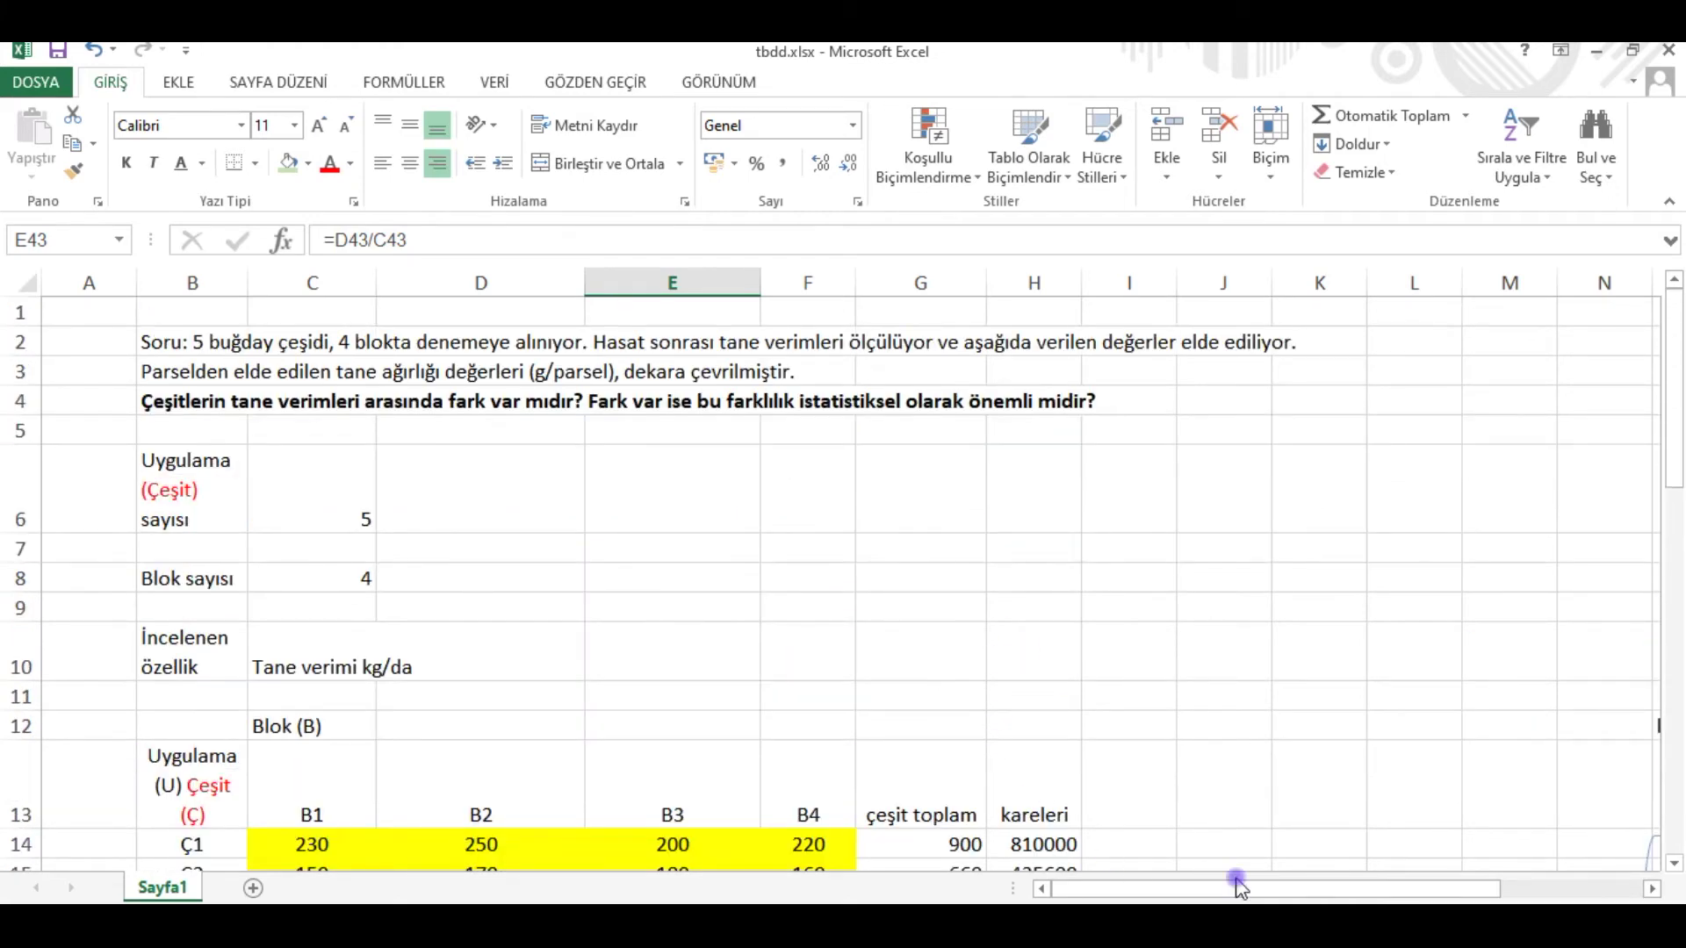
left_click_drag(1238, 886, 1385, 889)
scroll(1393, 655, "down", 2)
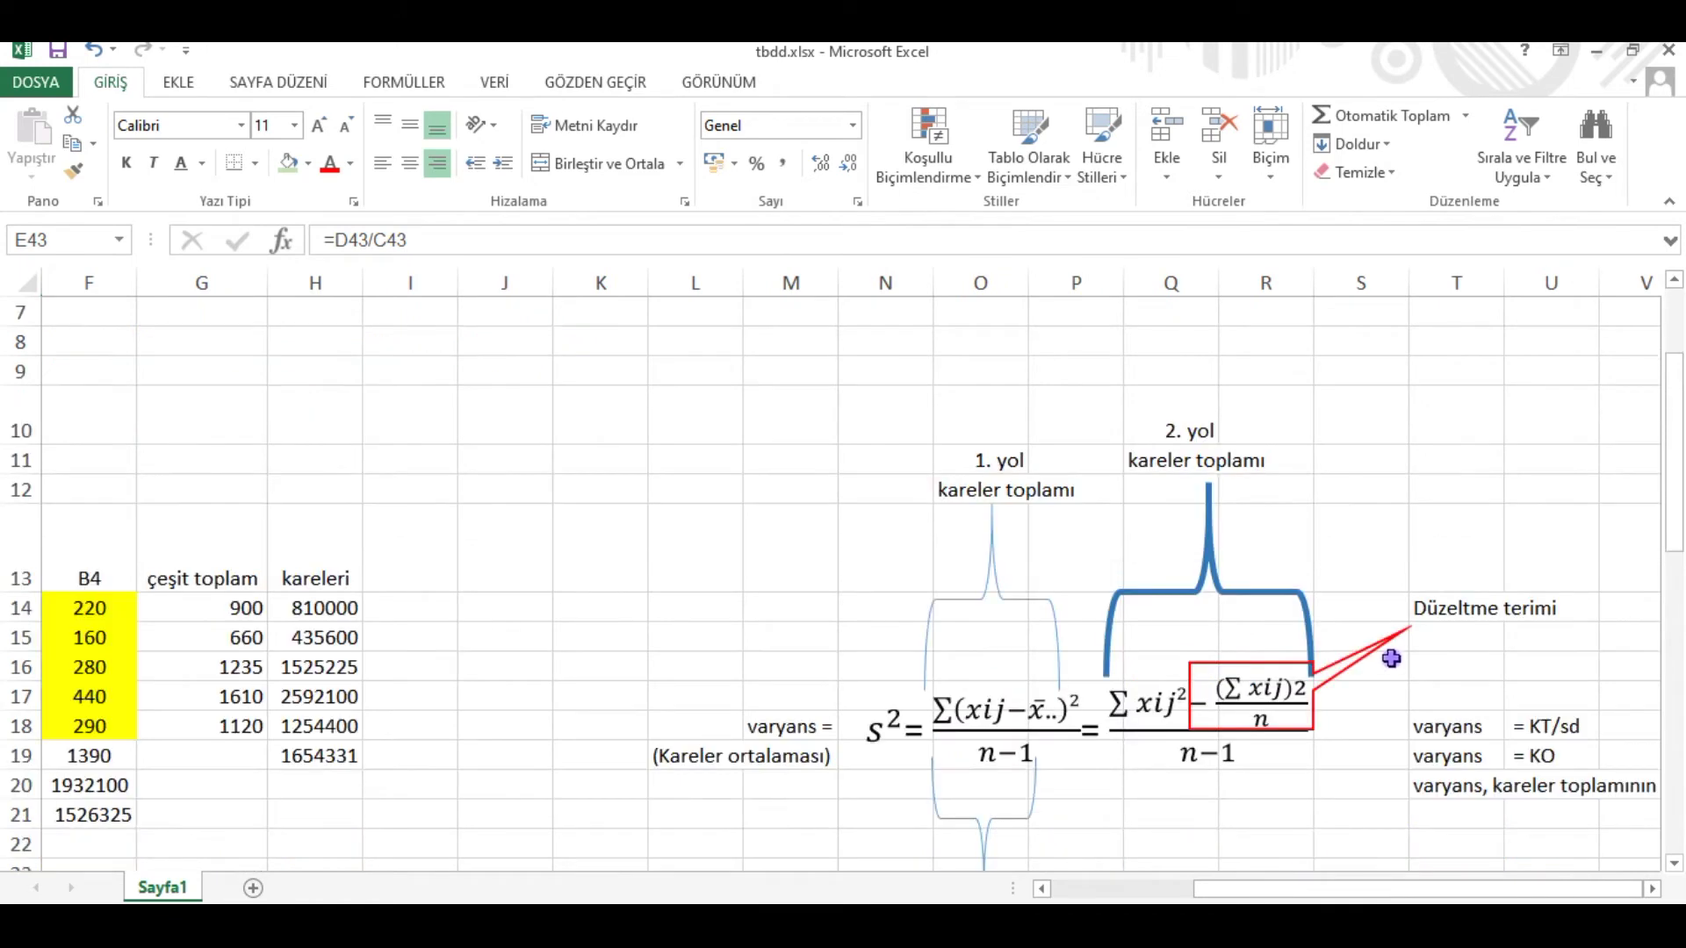
Step: Examine the Σxij² and correction term (Düzeltme terimi) of the variance formula against the yellow yield data in C14:F18
left_click(795, 725)
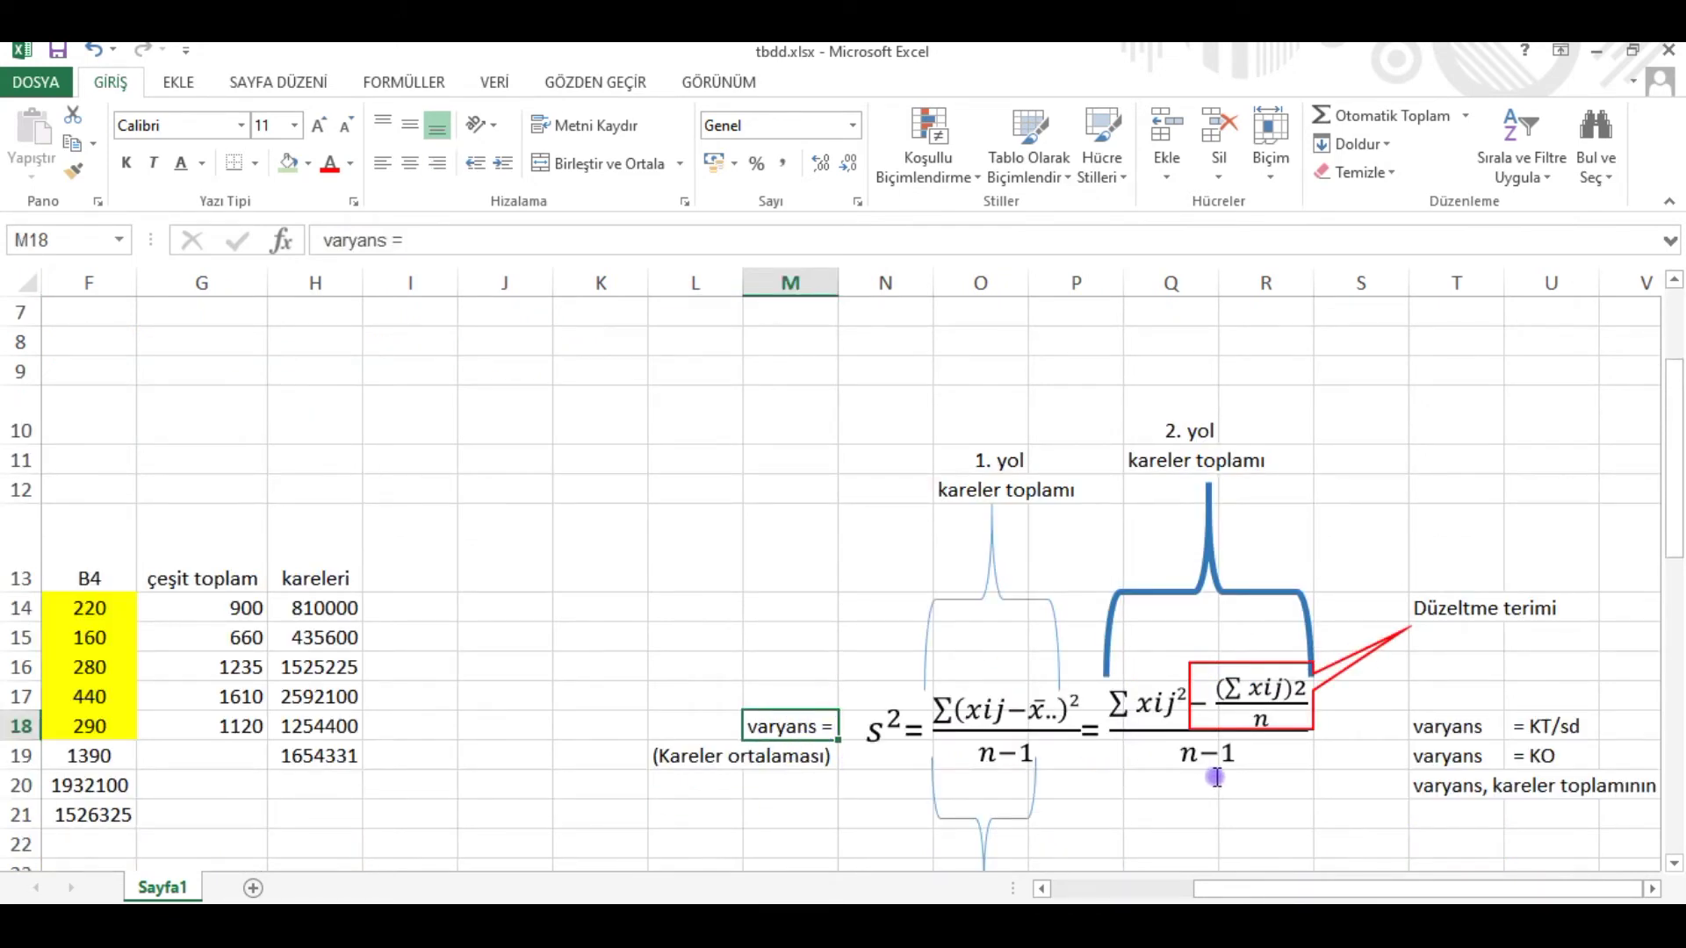
scroll(1208, 774, "down", 1)
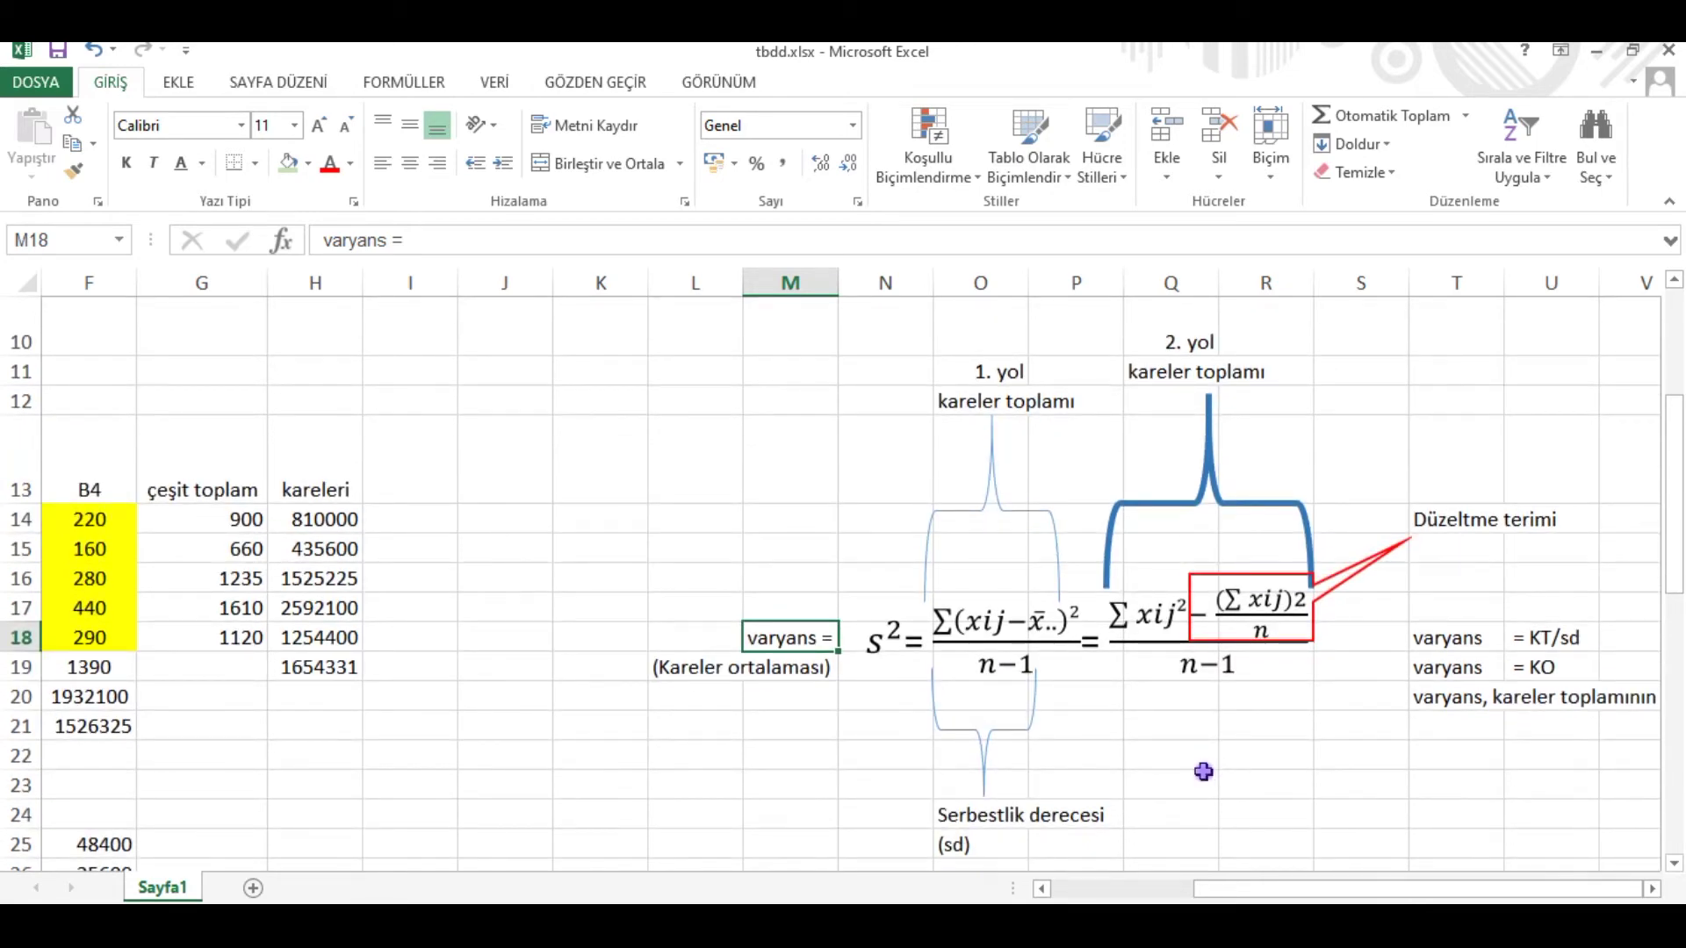
left_click(1159, 618)
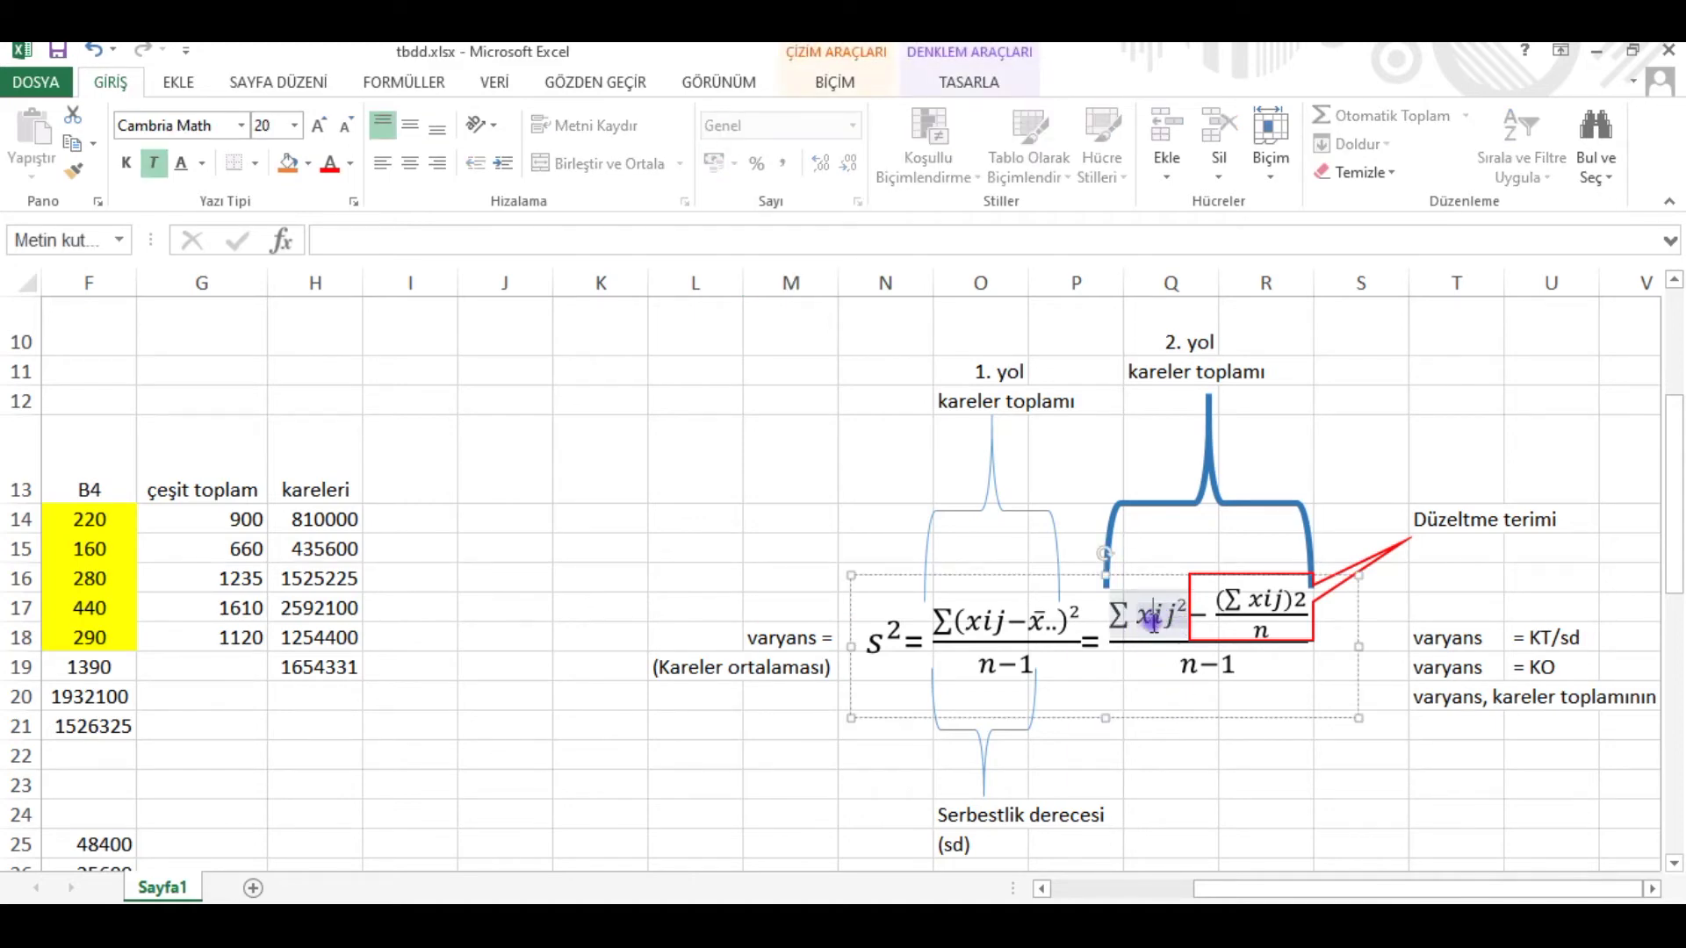
left_click_drag(1400, 892, 1142, 893)
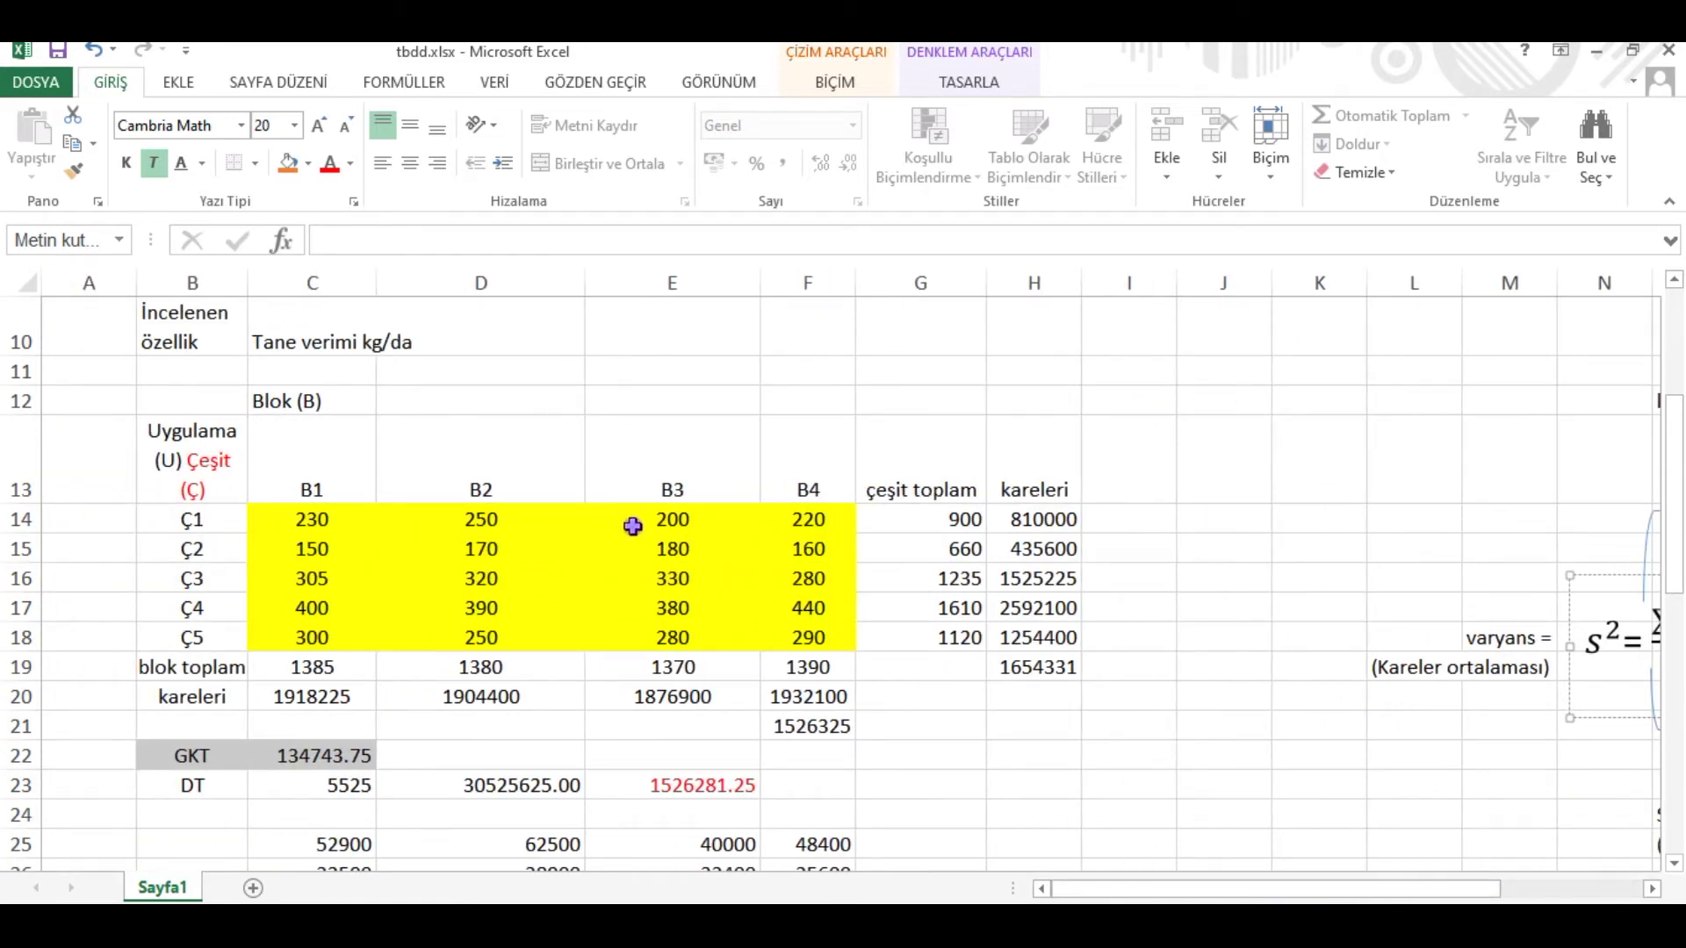
left_click_drag(1305, 889, 1449, 893)
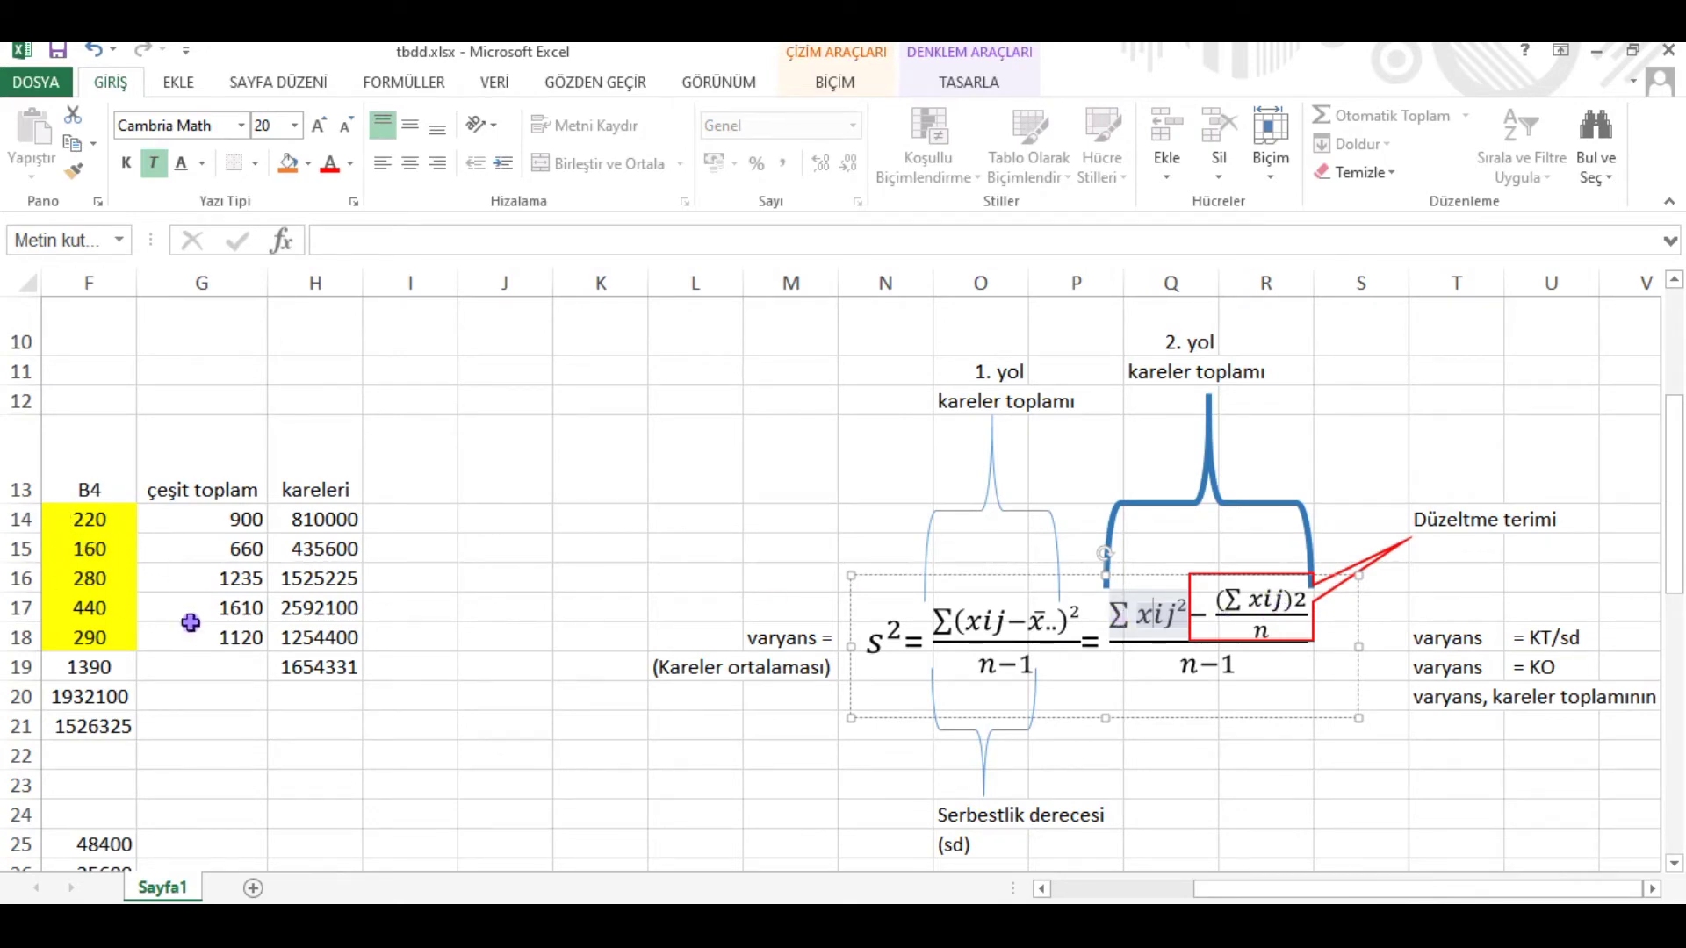
left_click_drag(1268, 888, 1114, 889)
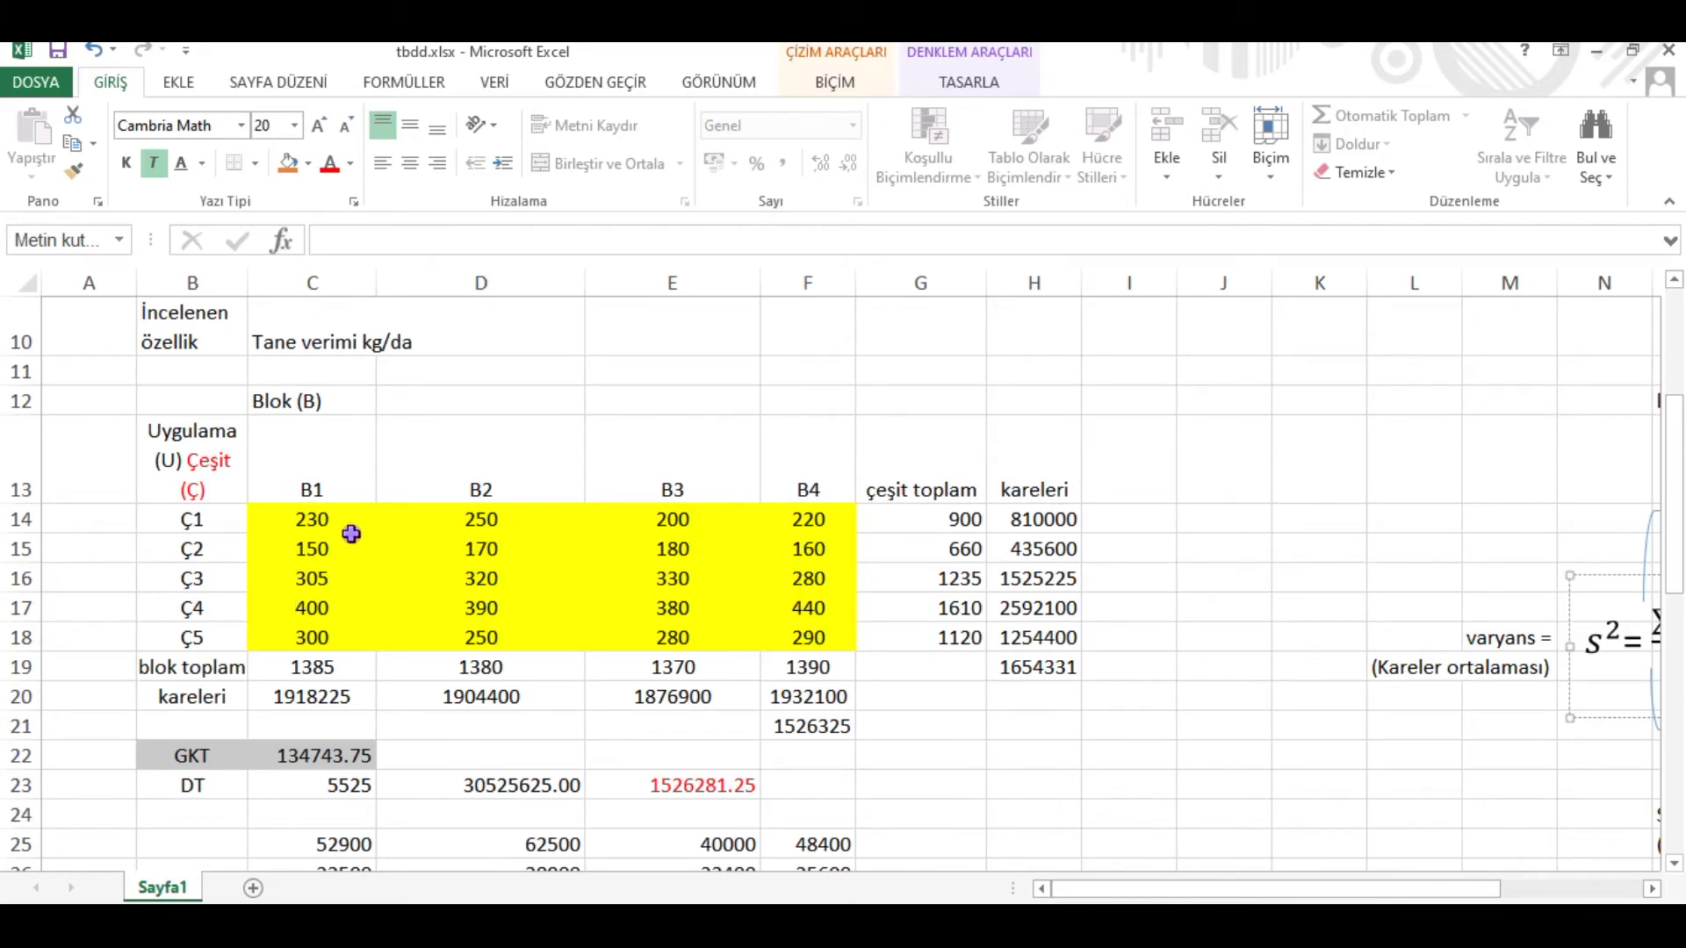
left_click_drag(1275, 891, 1403, 896)
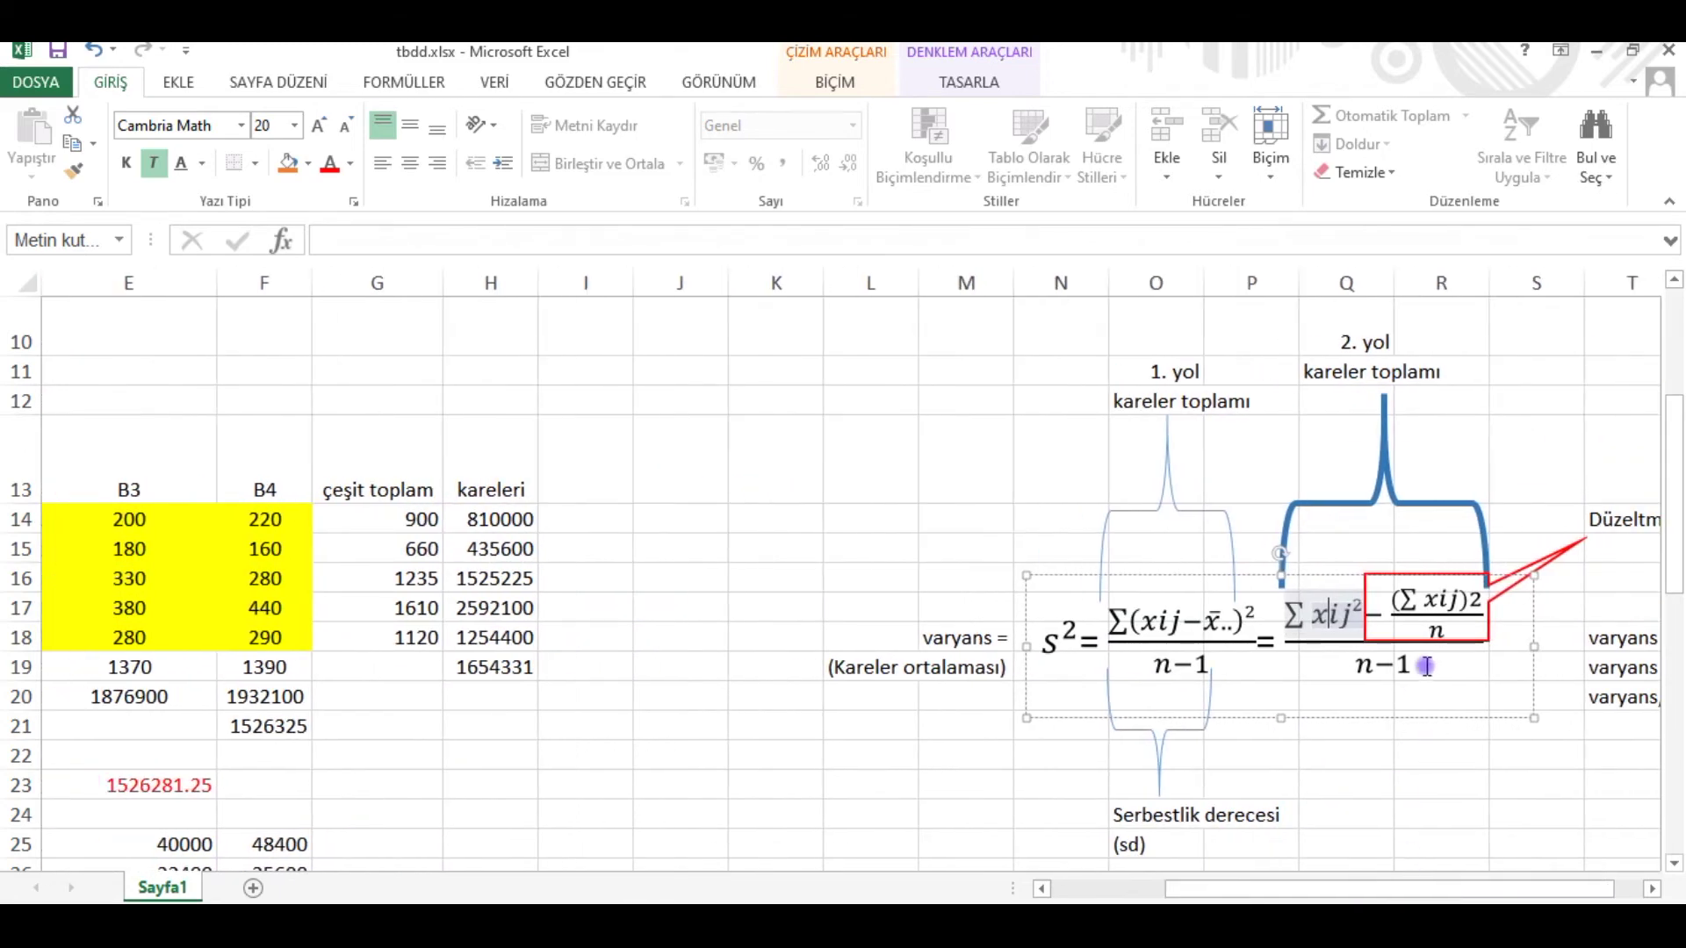
left_click(1447, 632)
left_click_drag(1317, 891, 1177, 889)
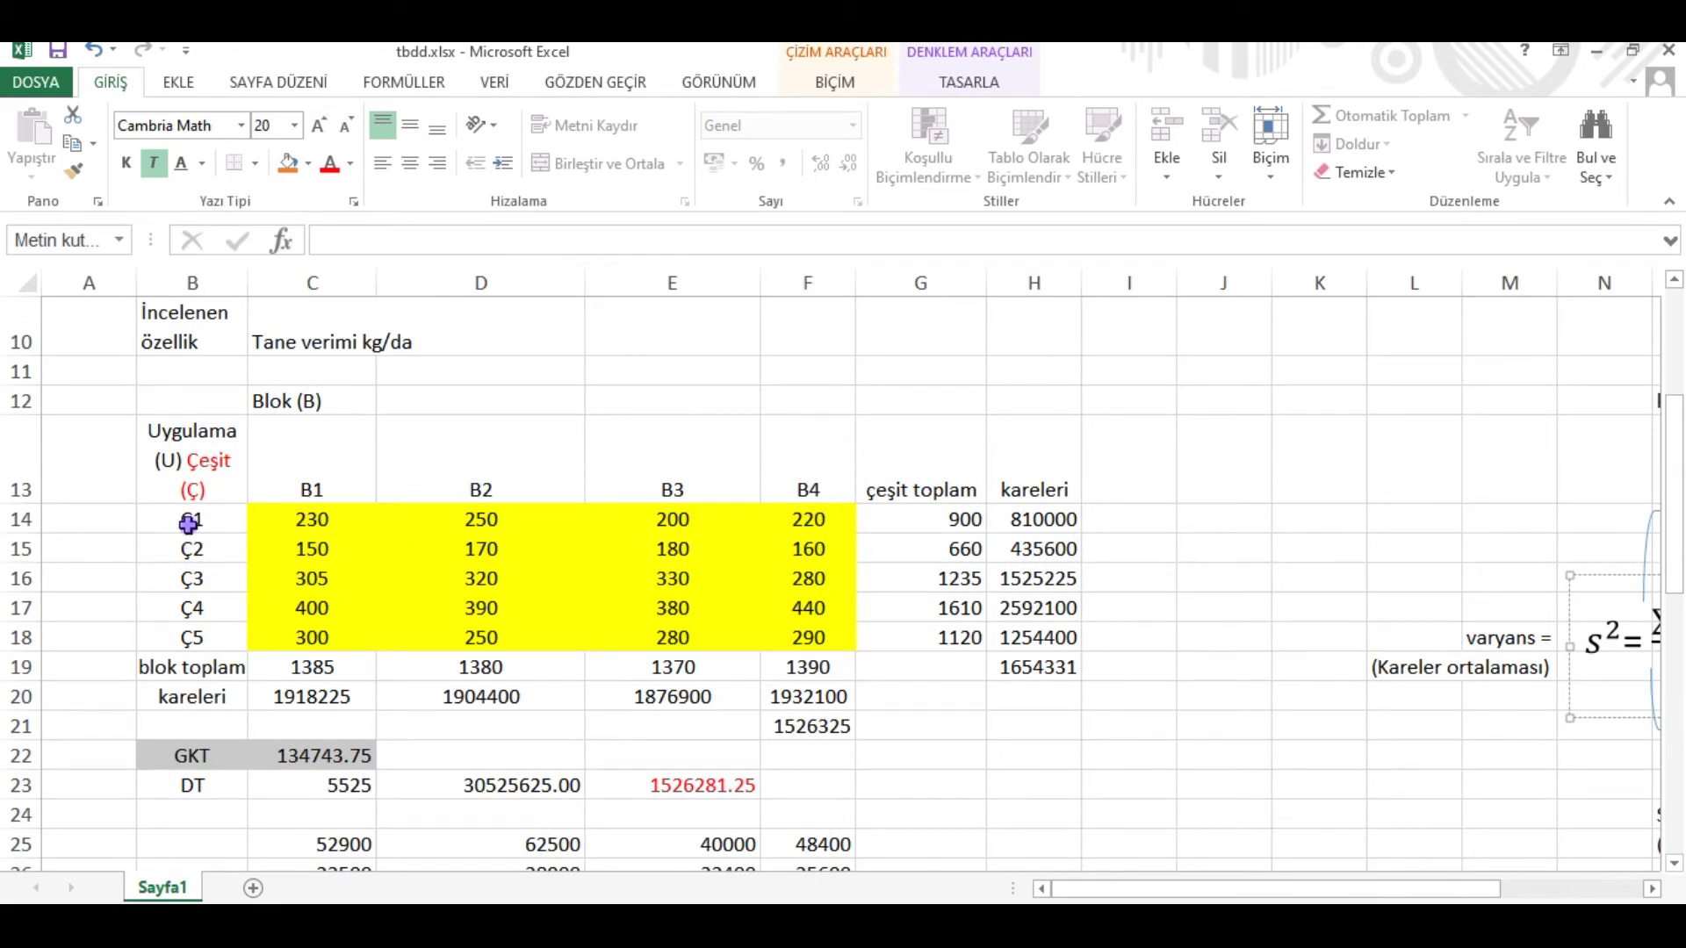
left_click_drag(1343, 889, 1466, 893)
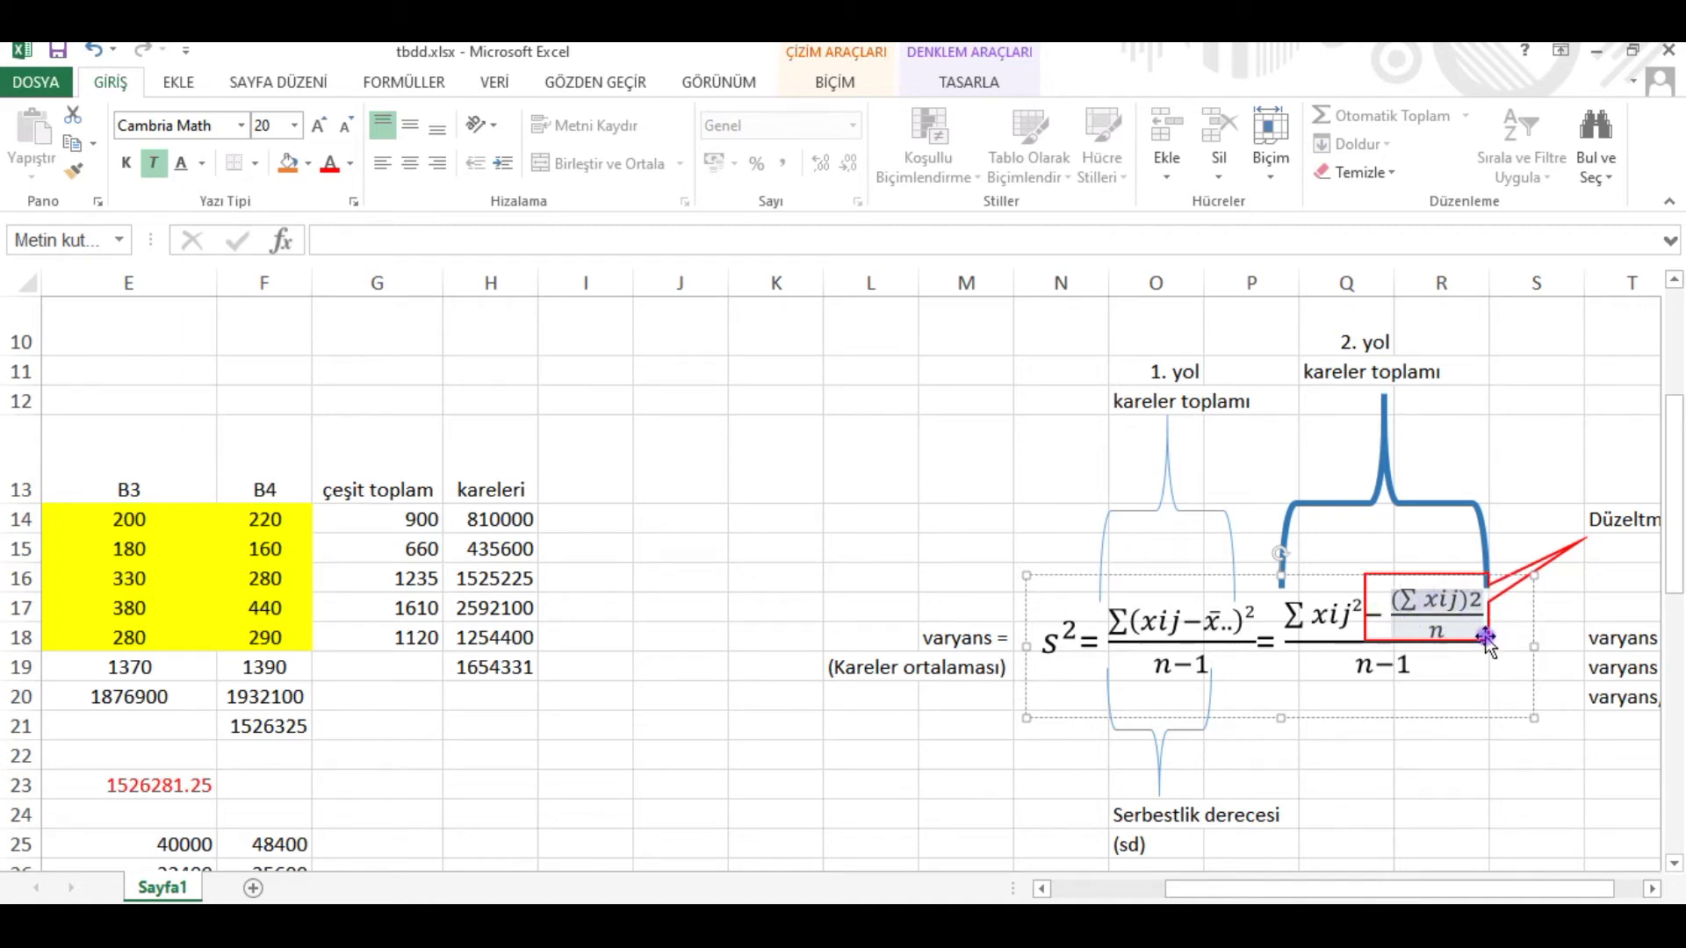
mouse_move(1335, 892)
left_mouse_down()
mouse_move(1317, 892)
mouse_move(1353, 894)
left_mouse_up()
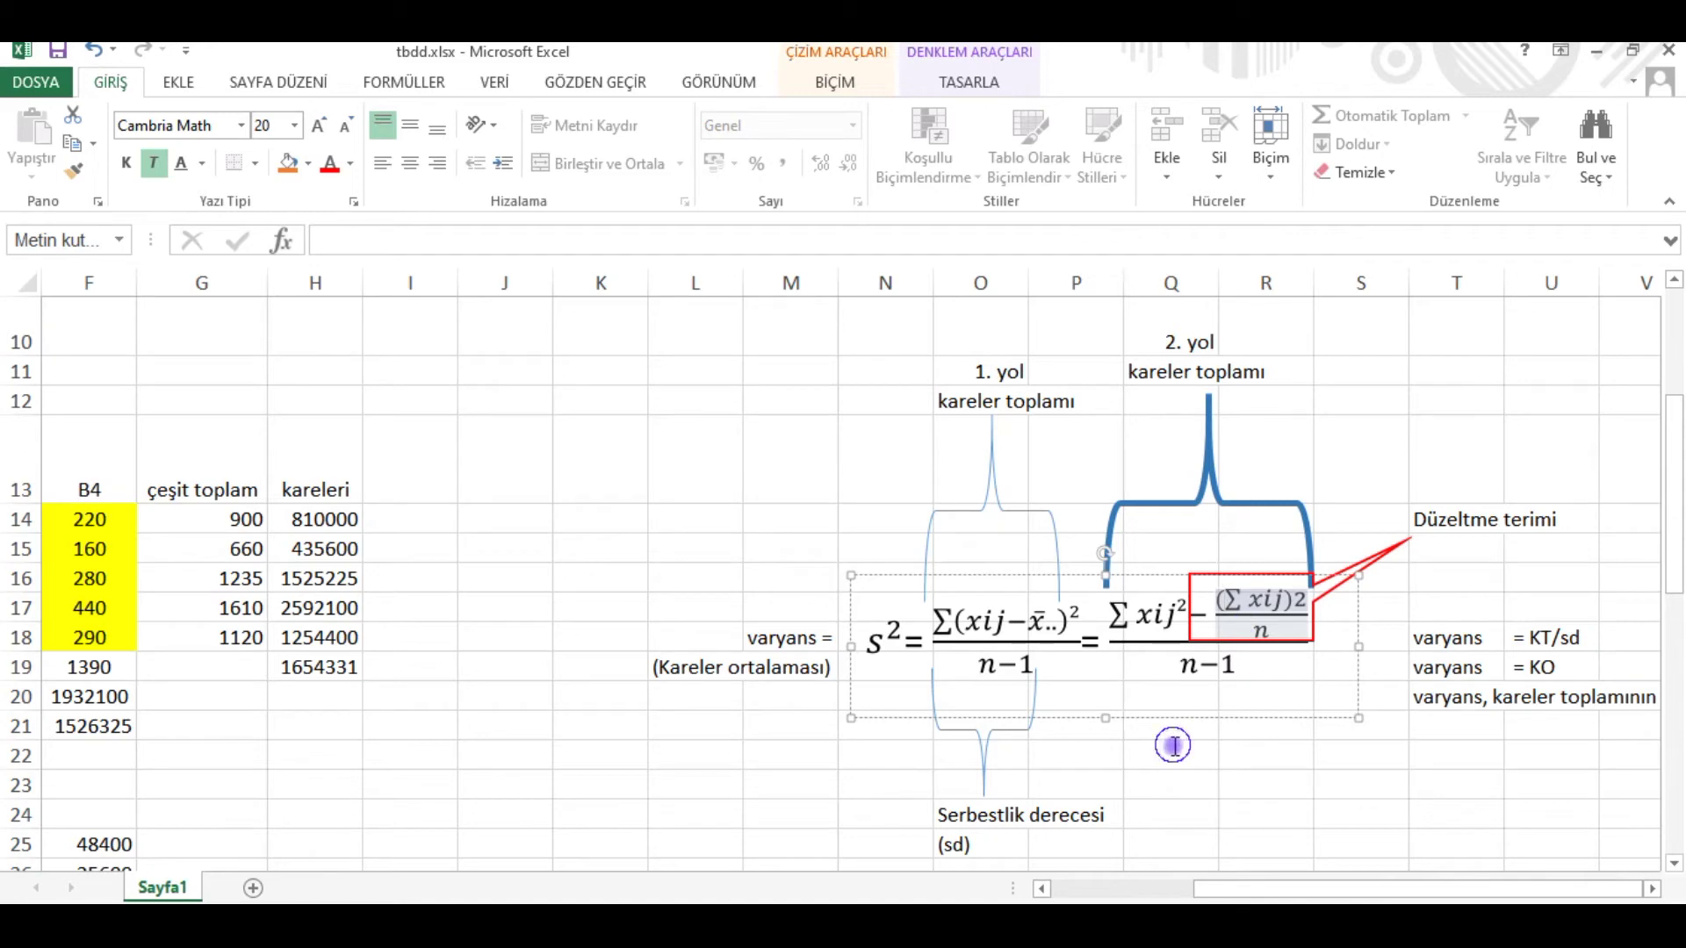
Step: Relate the squared-observation term of the varyans formula to the Ç1 yields from block B1 to B4
left_click(700, 719)
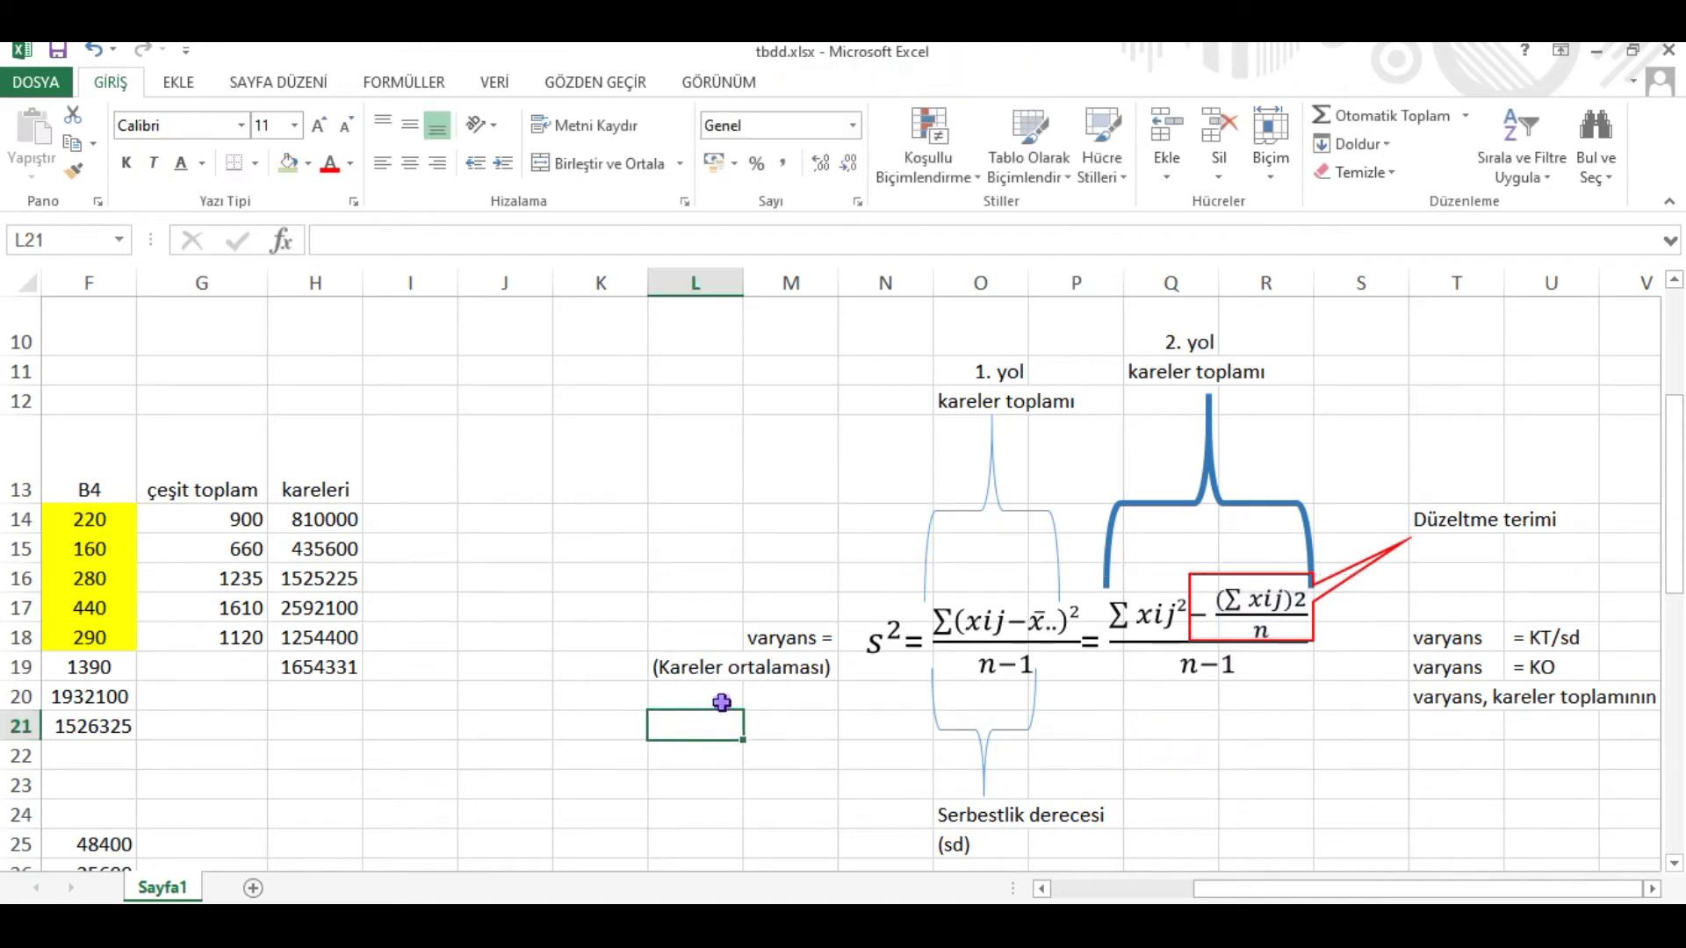
left_click(781, 640)
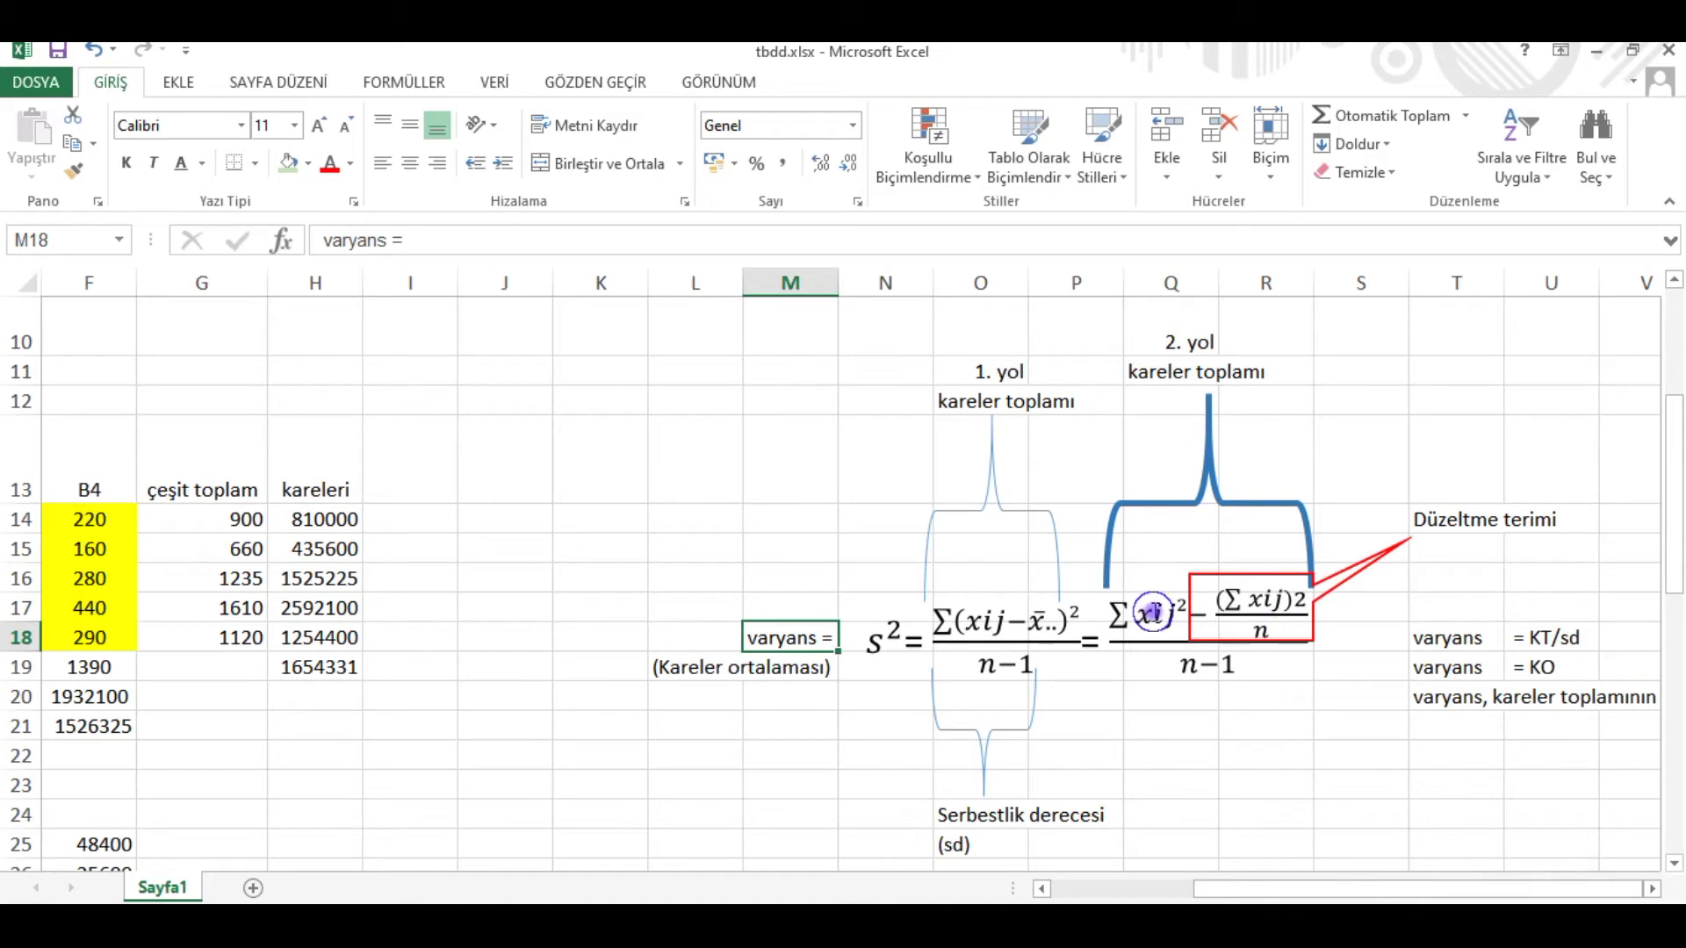
left_click(1153, 612)
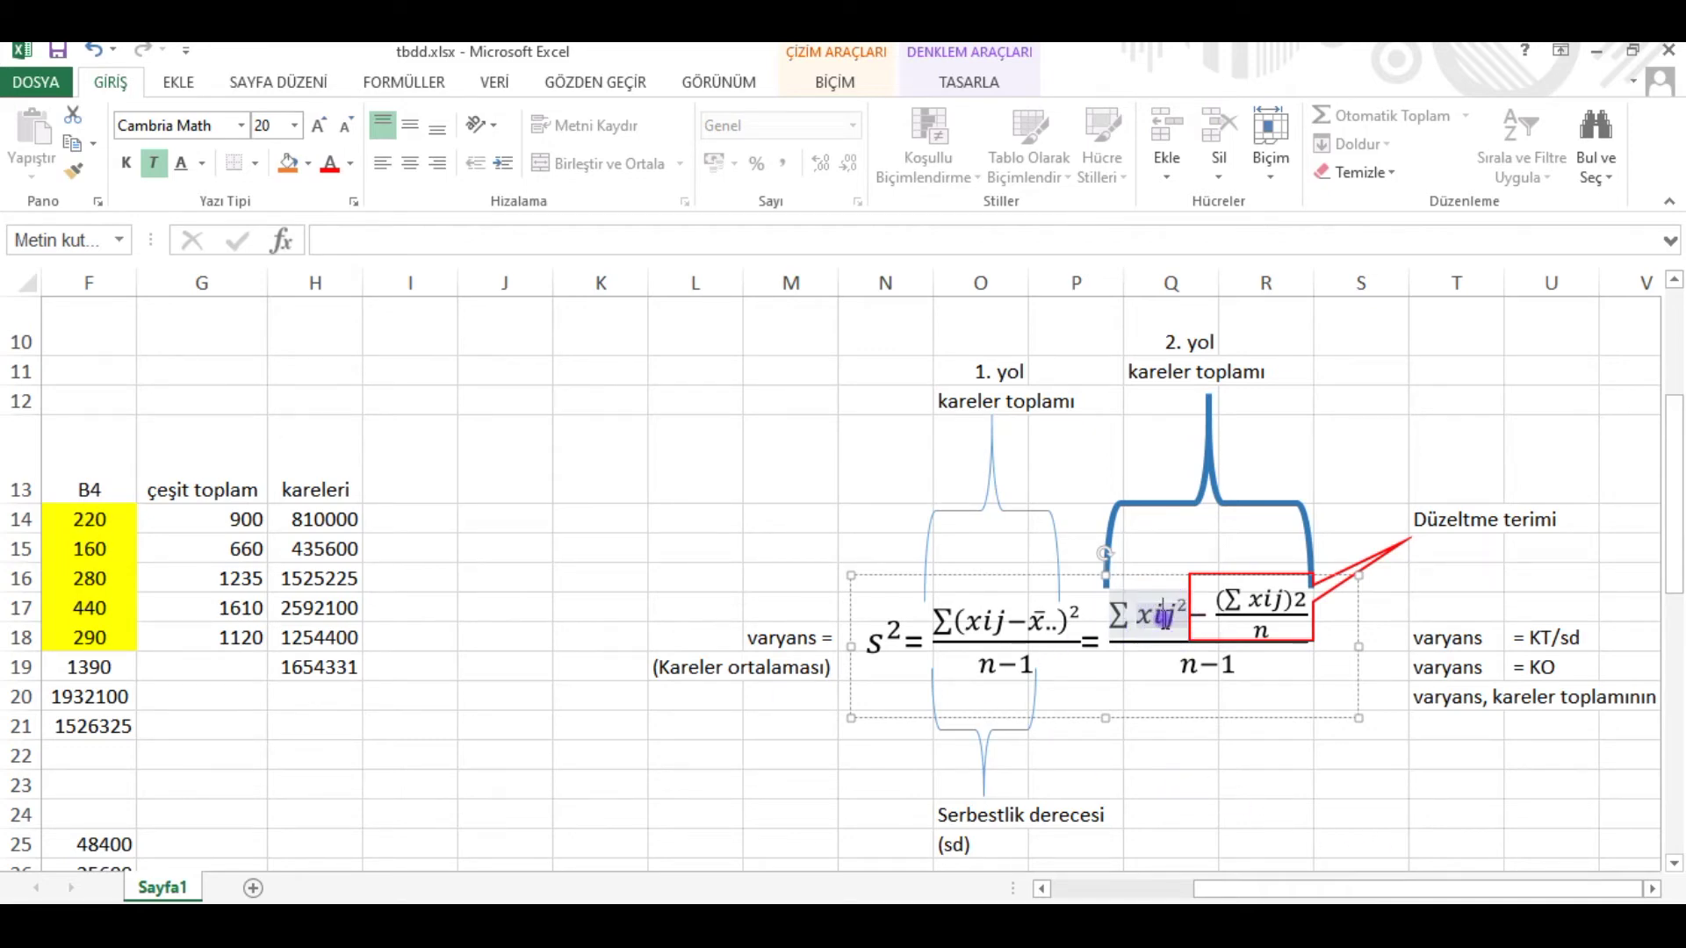
left_click(107, 522)
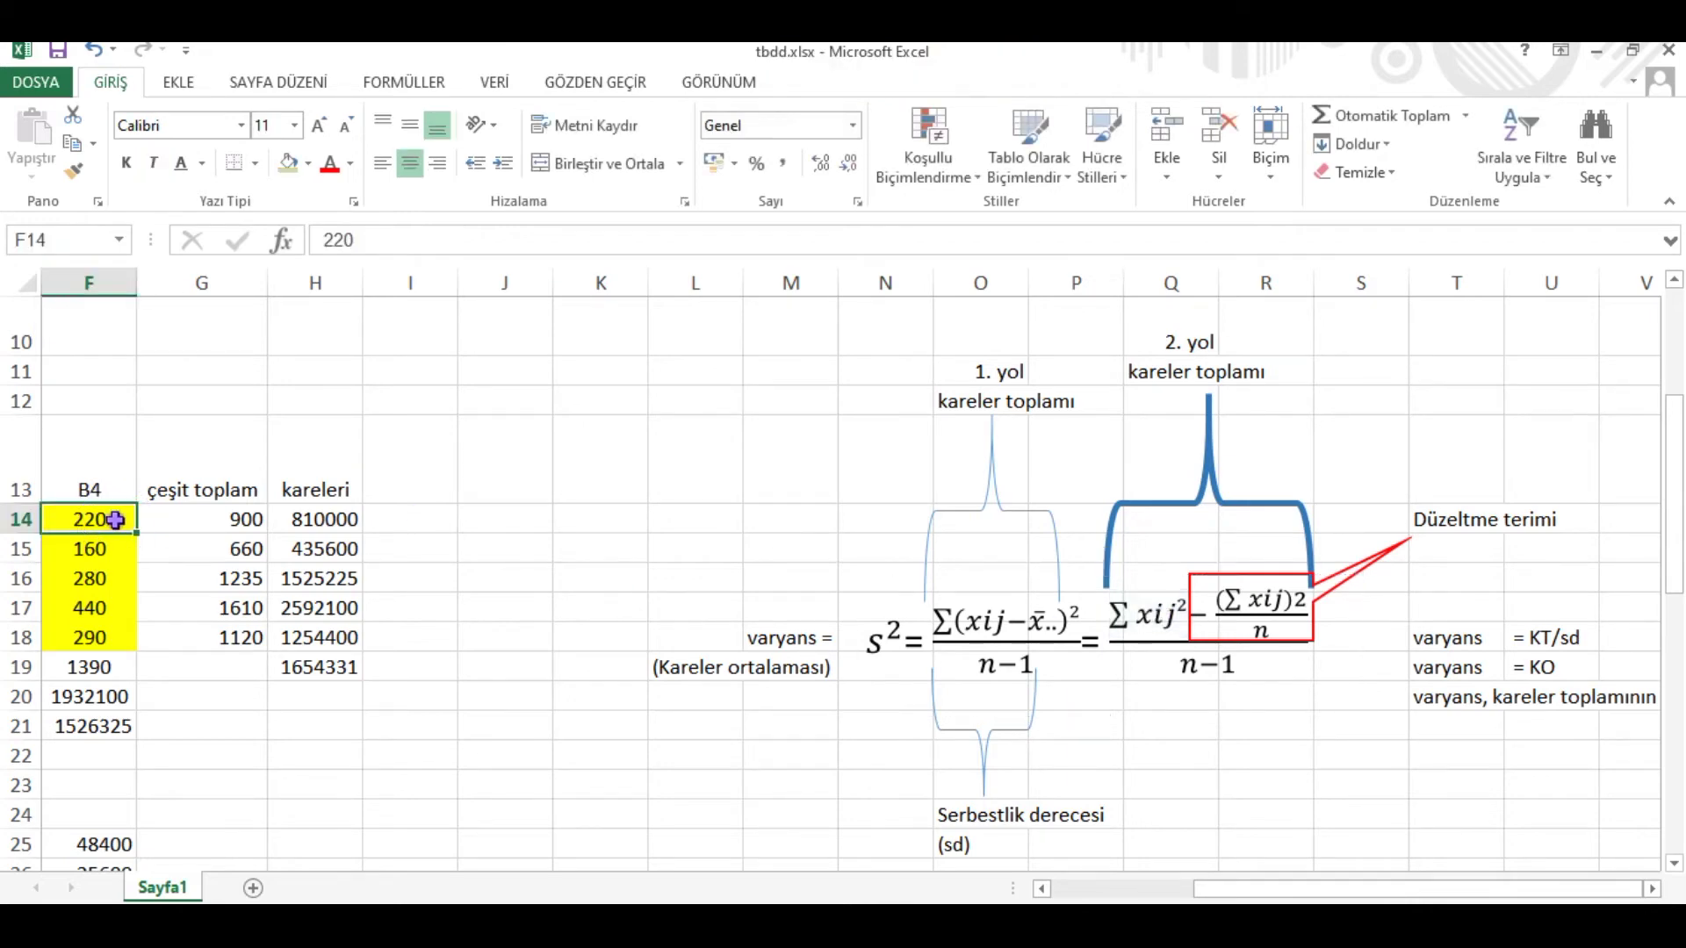
left_click_drag(1199, 889, 1075, 890)
left_click(350, 523)
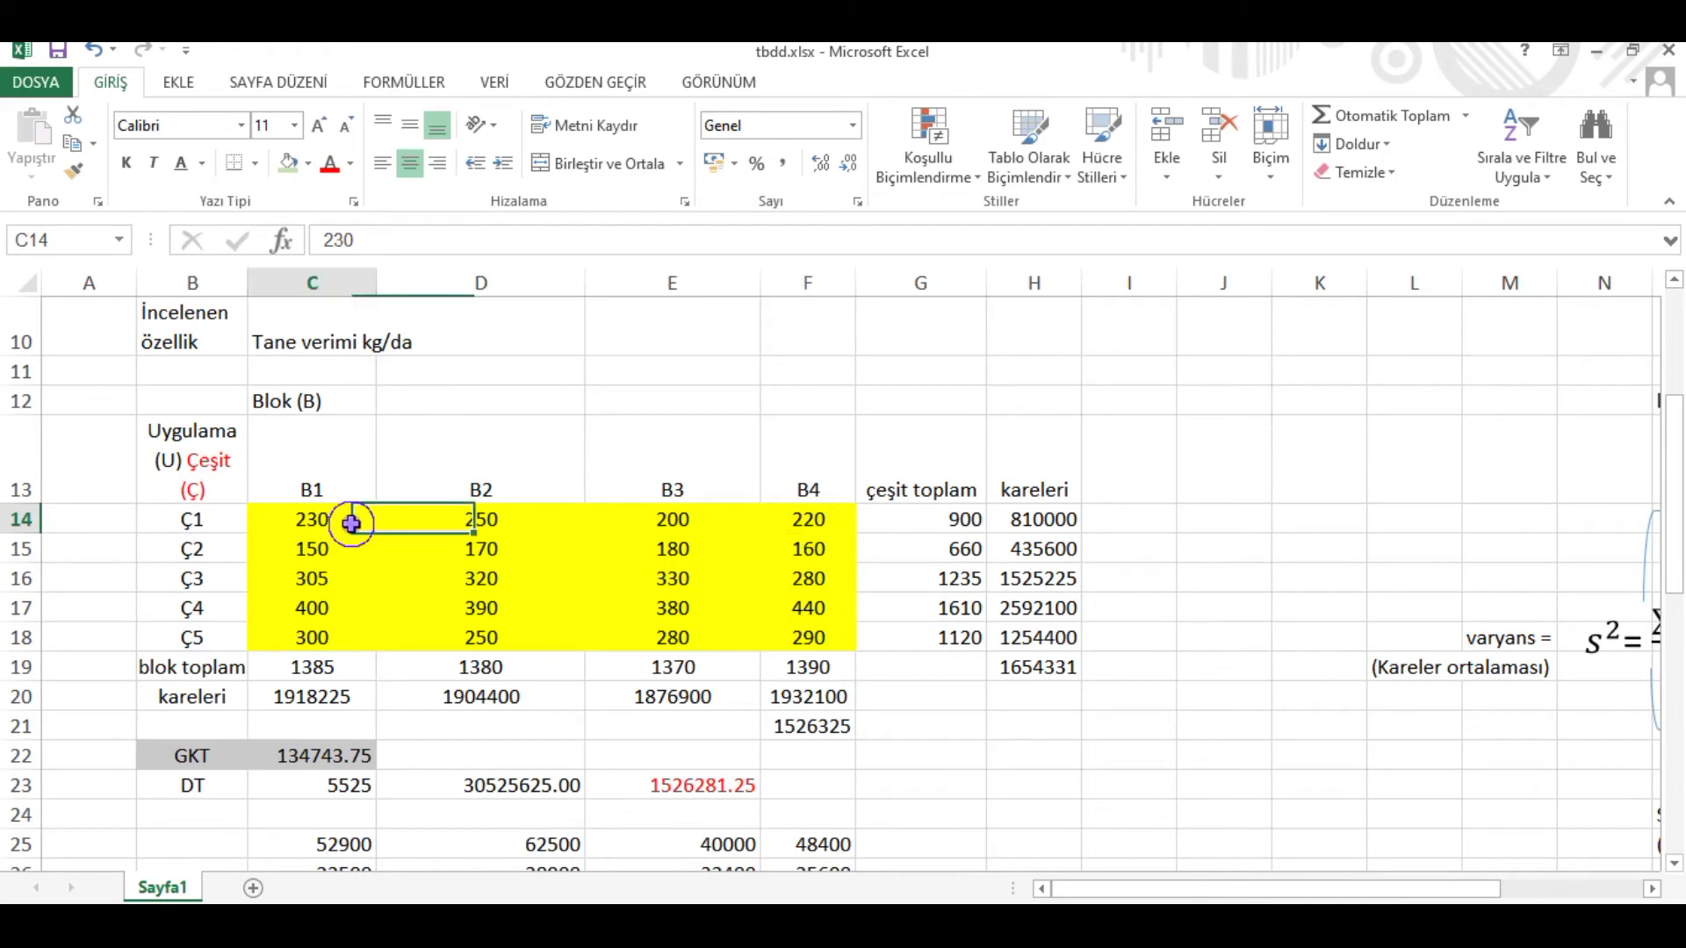
left_click_drag(1157, 889, 1298, 889)
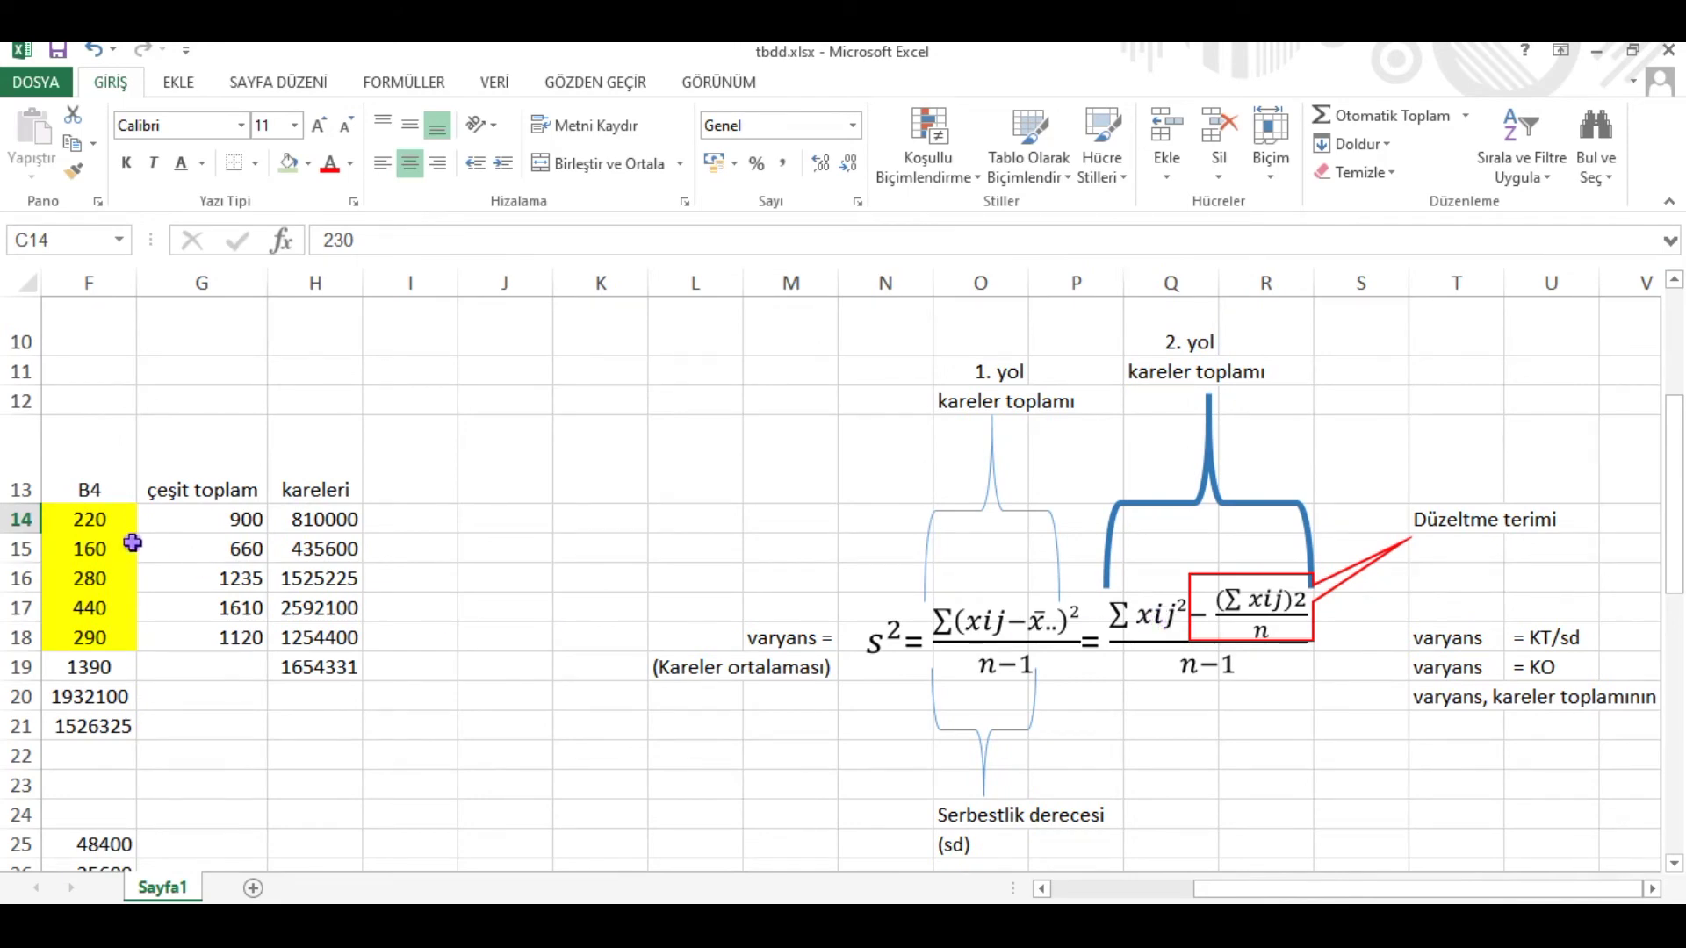
left_click(104, 522)
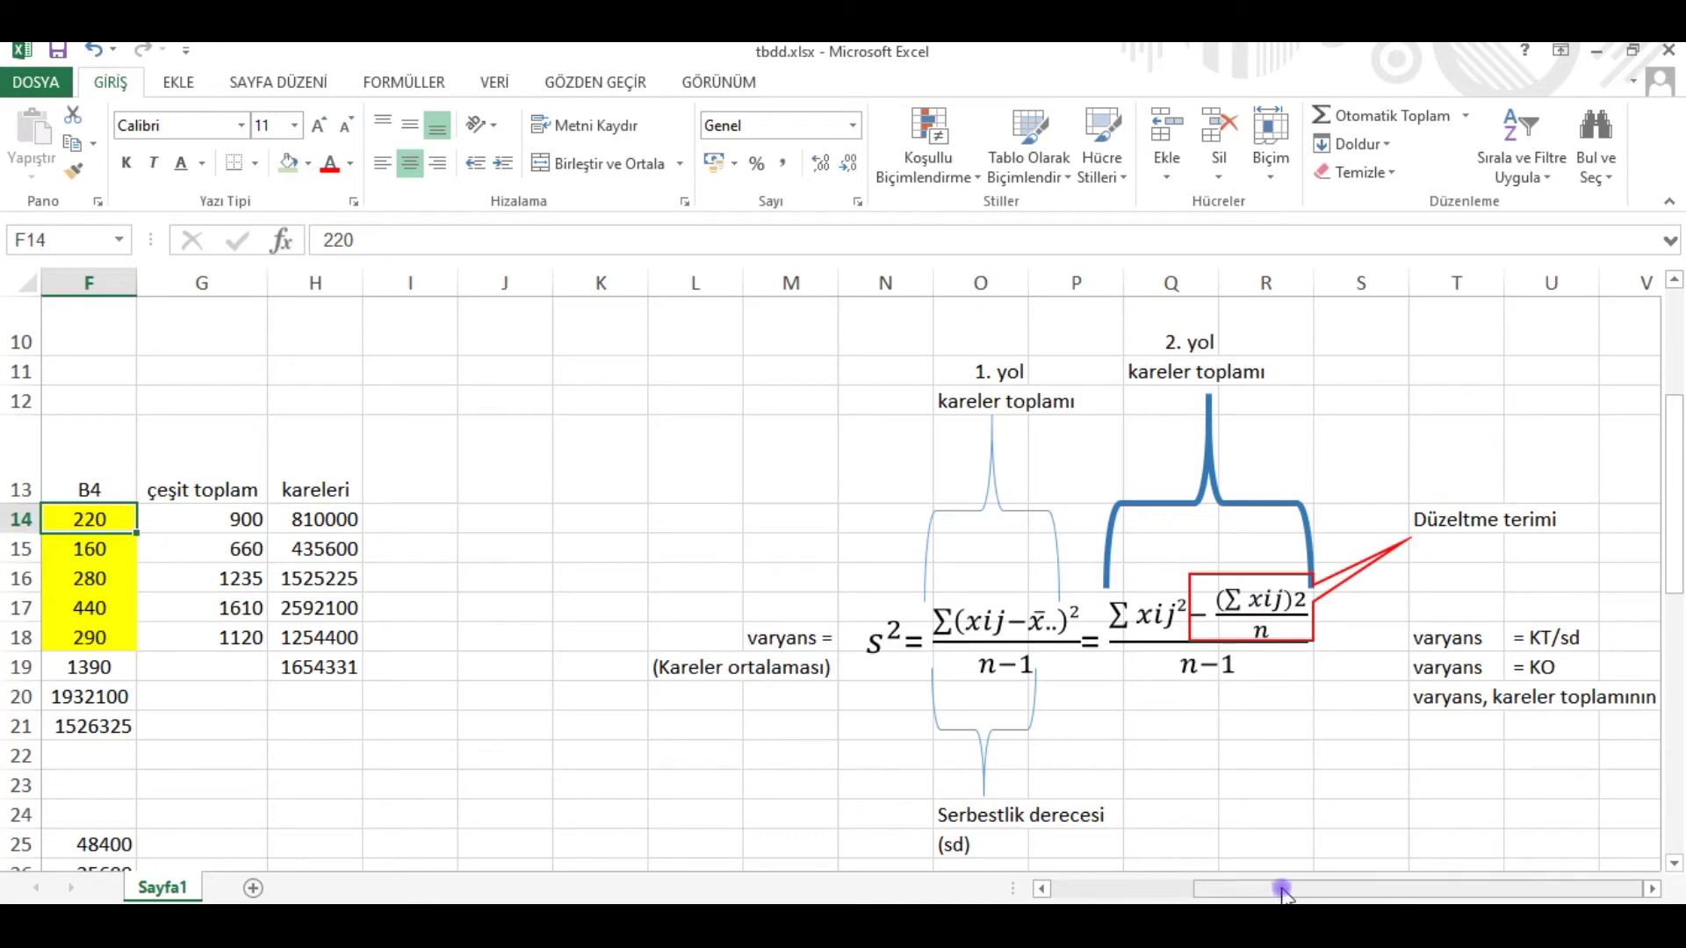
left_click_drag(1279, 889, 1109, 892)
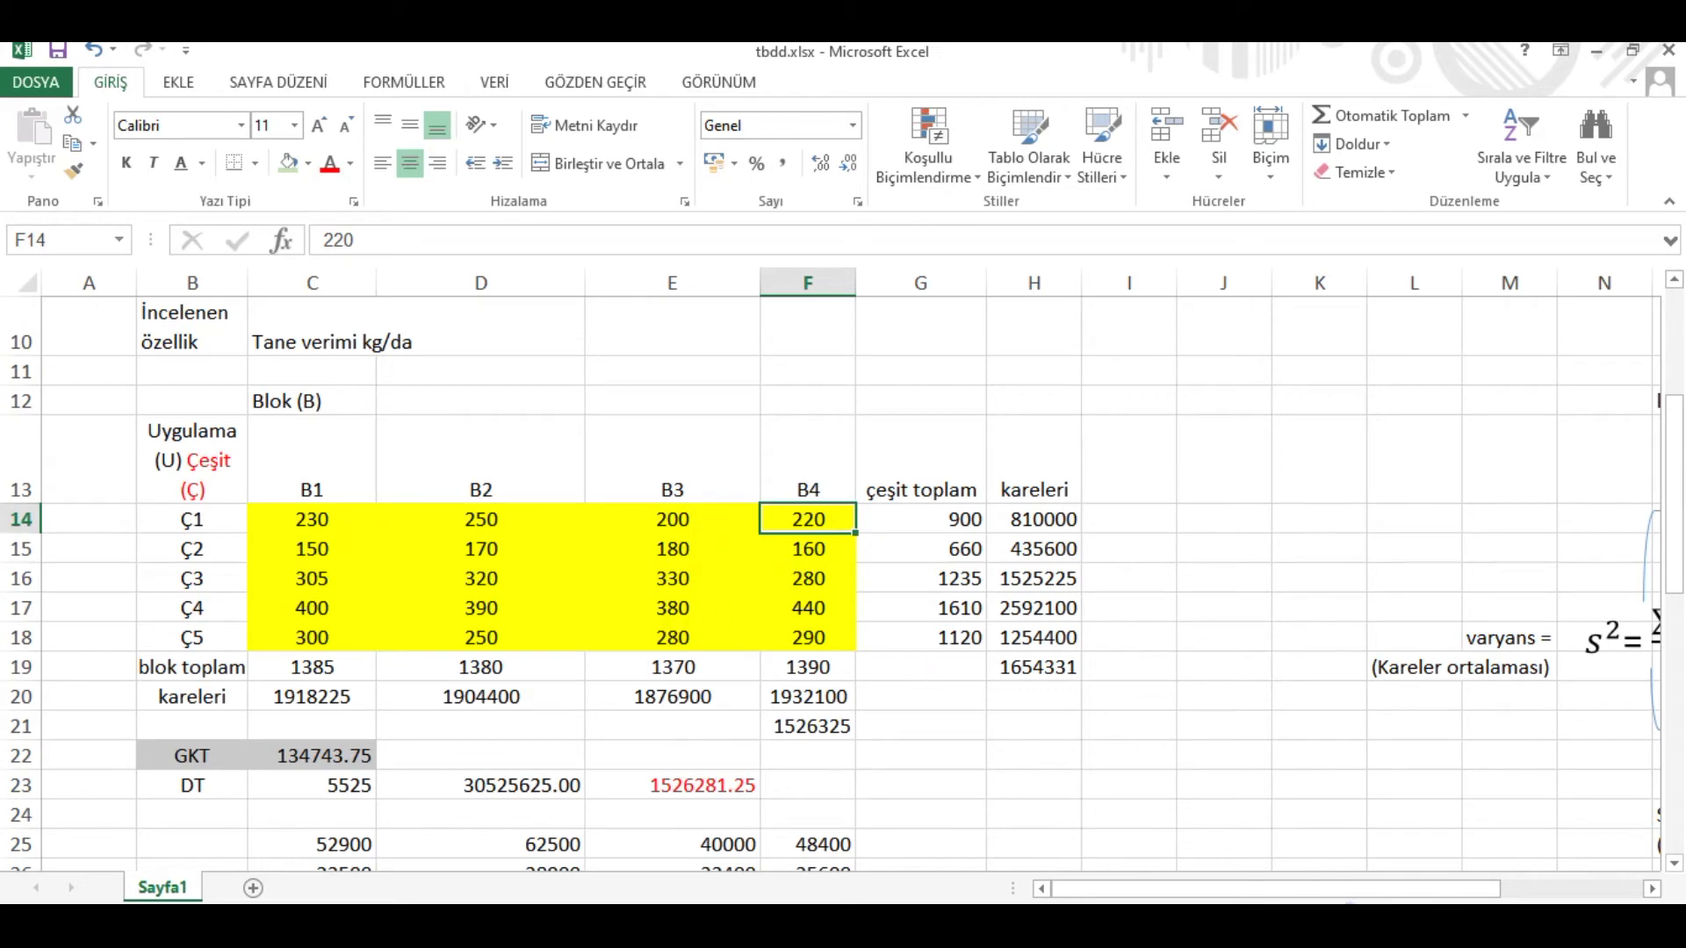
left_click_drag(1308, 885, 1449, 885)
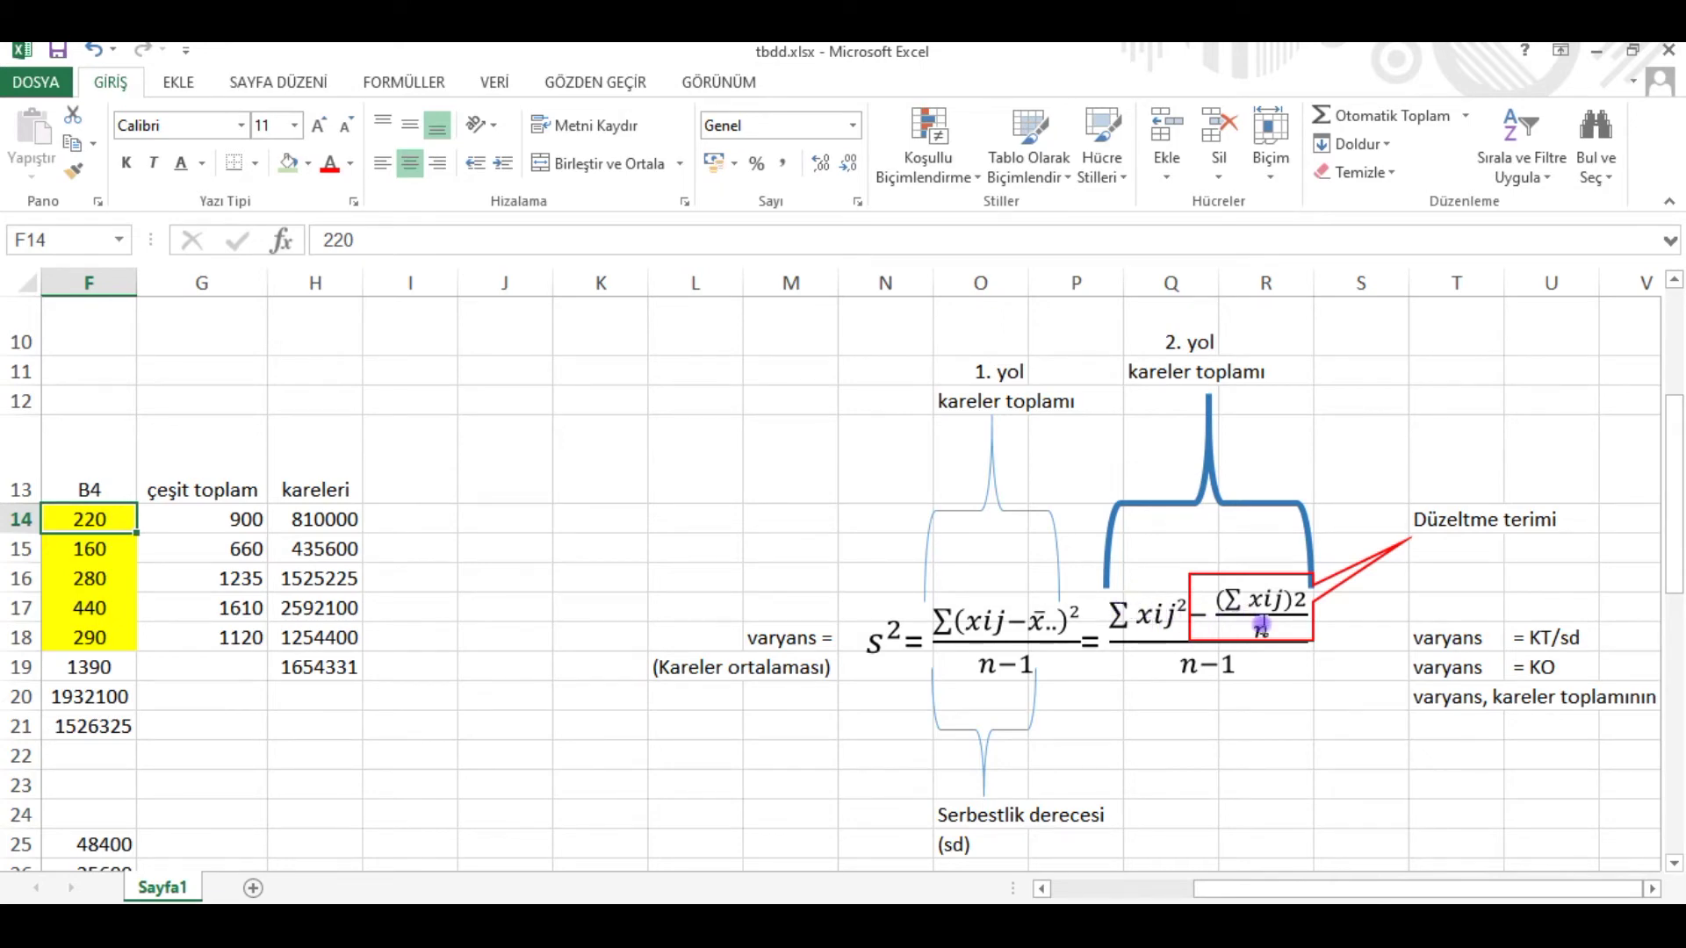
Step: Review the n−1 denominator and numerator of the second-way formula with the varyans and Kareler ortalaması labels
left_click(1223, 673)
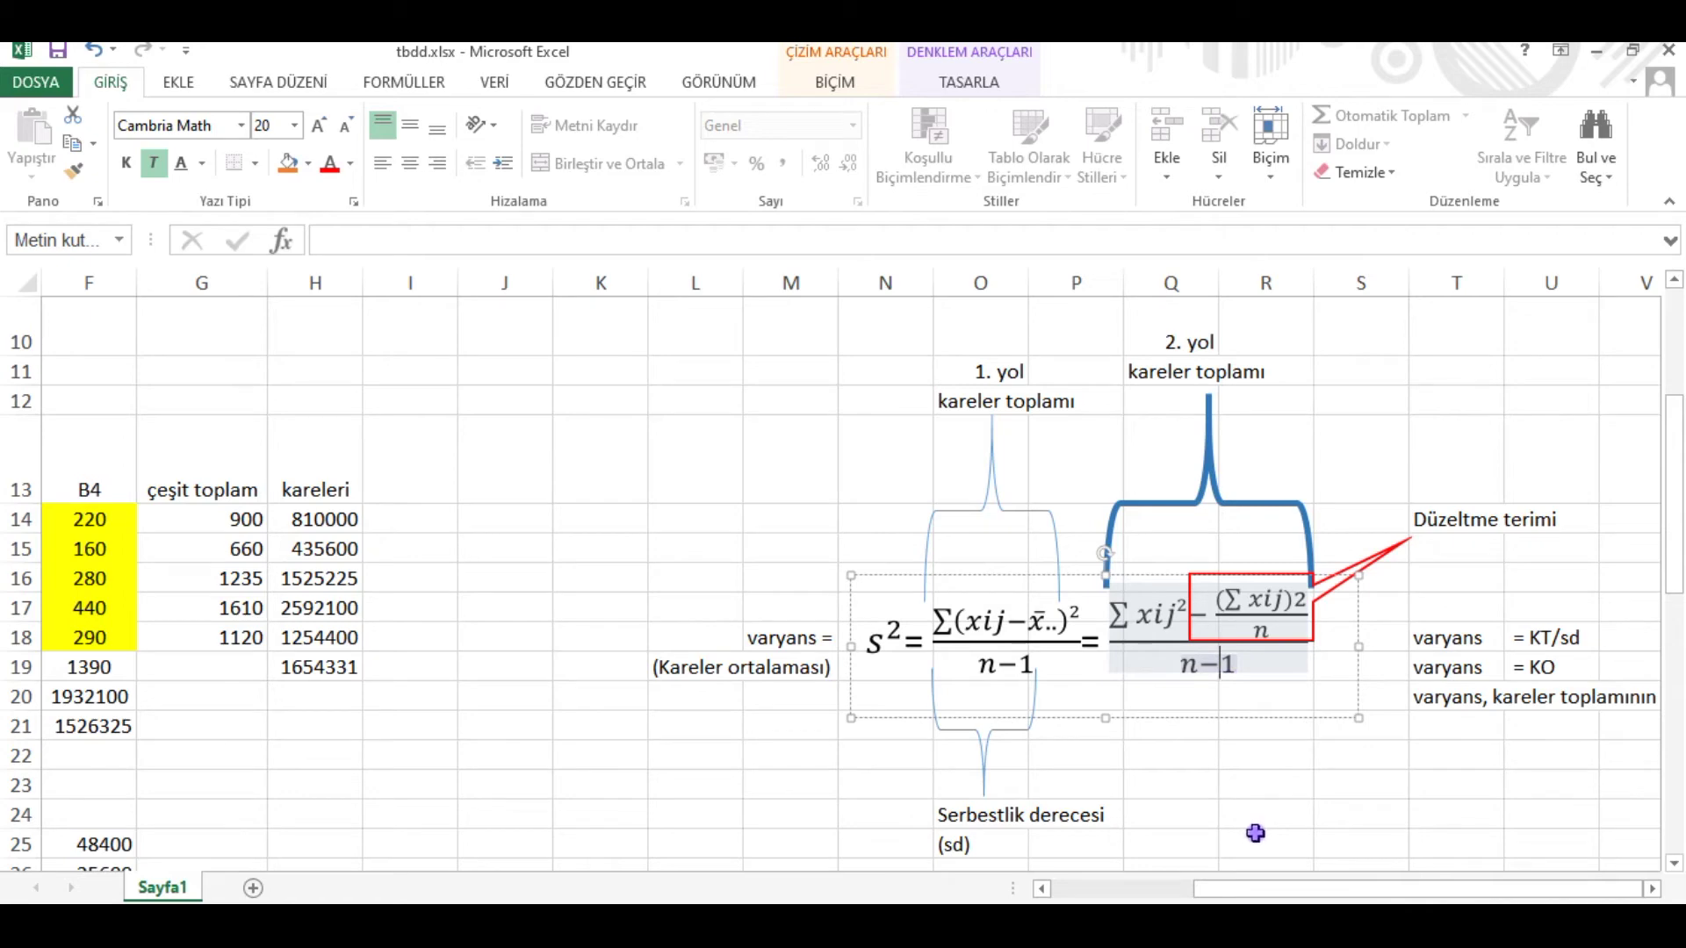
left_click_drag(1296, 889, 1269, 889)
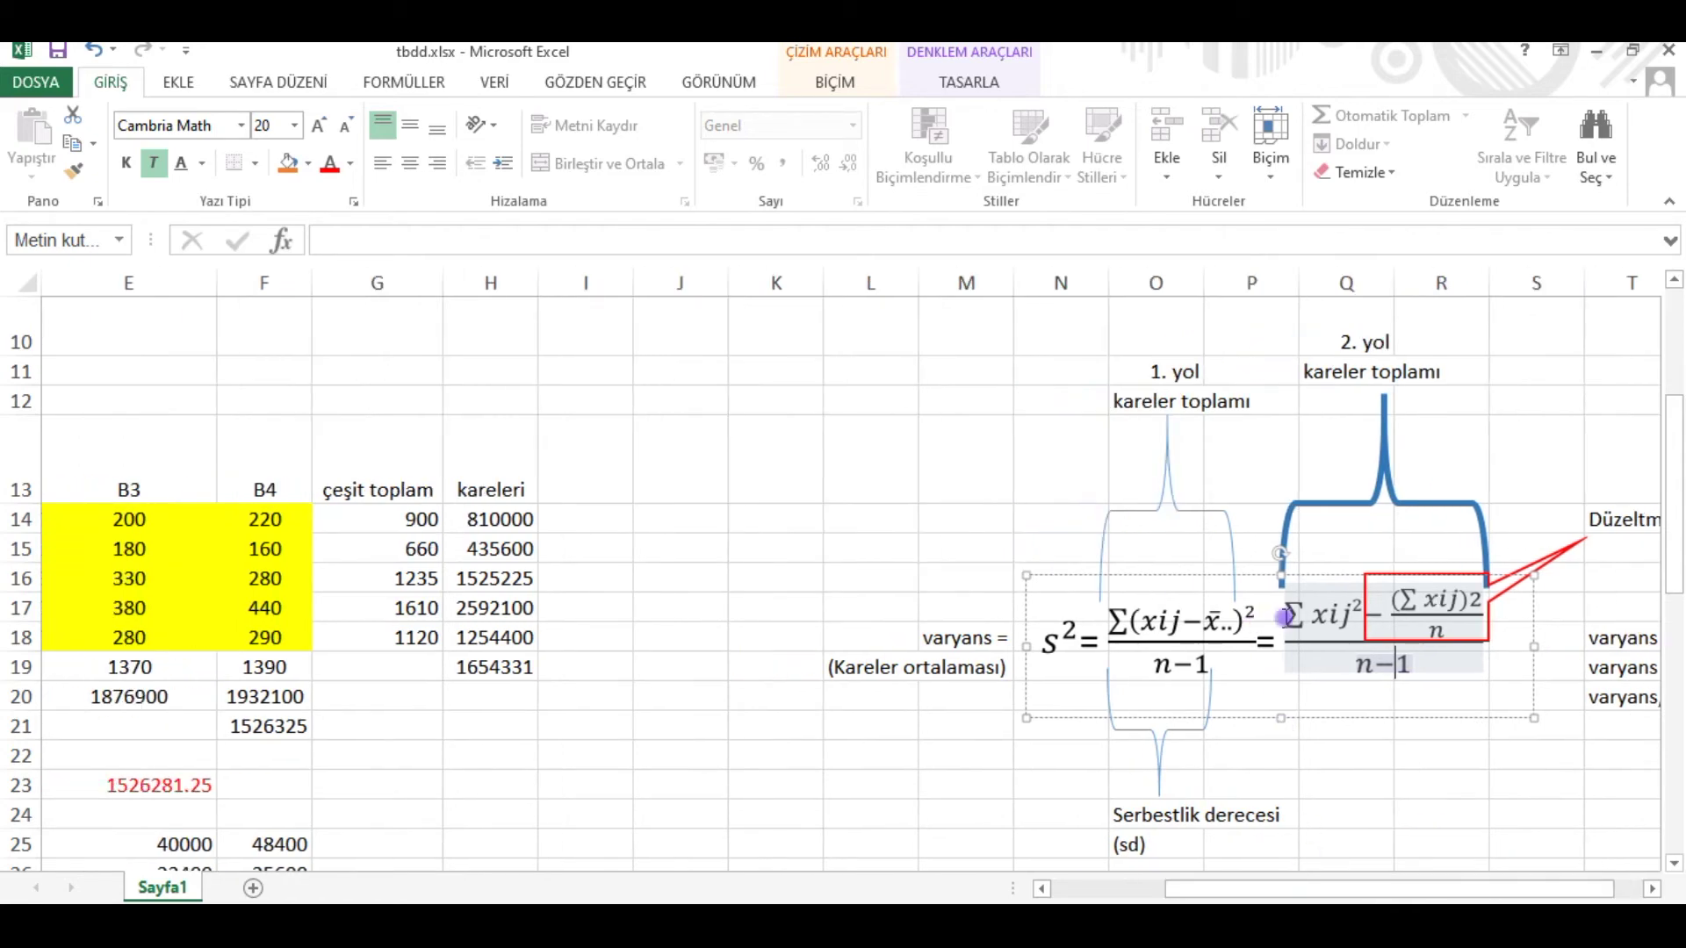
left_click(1334, 680)
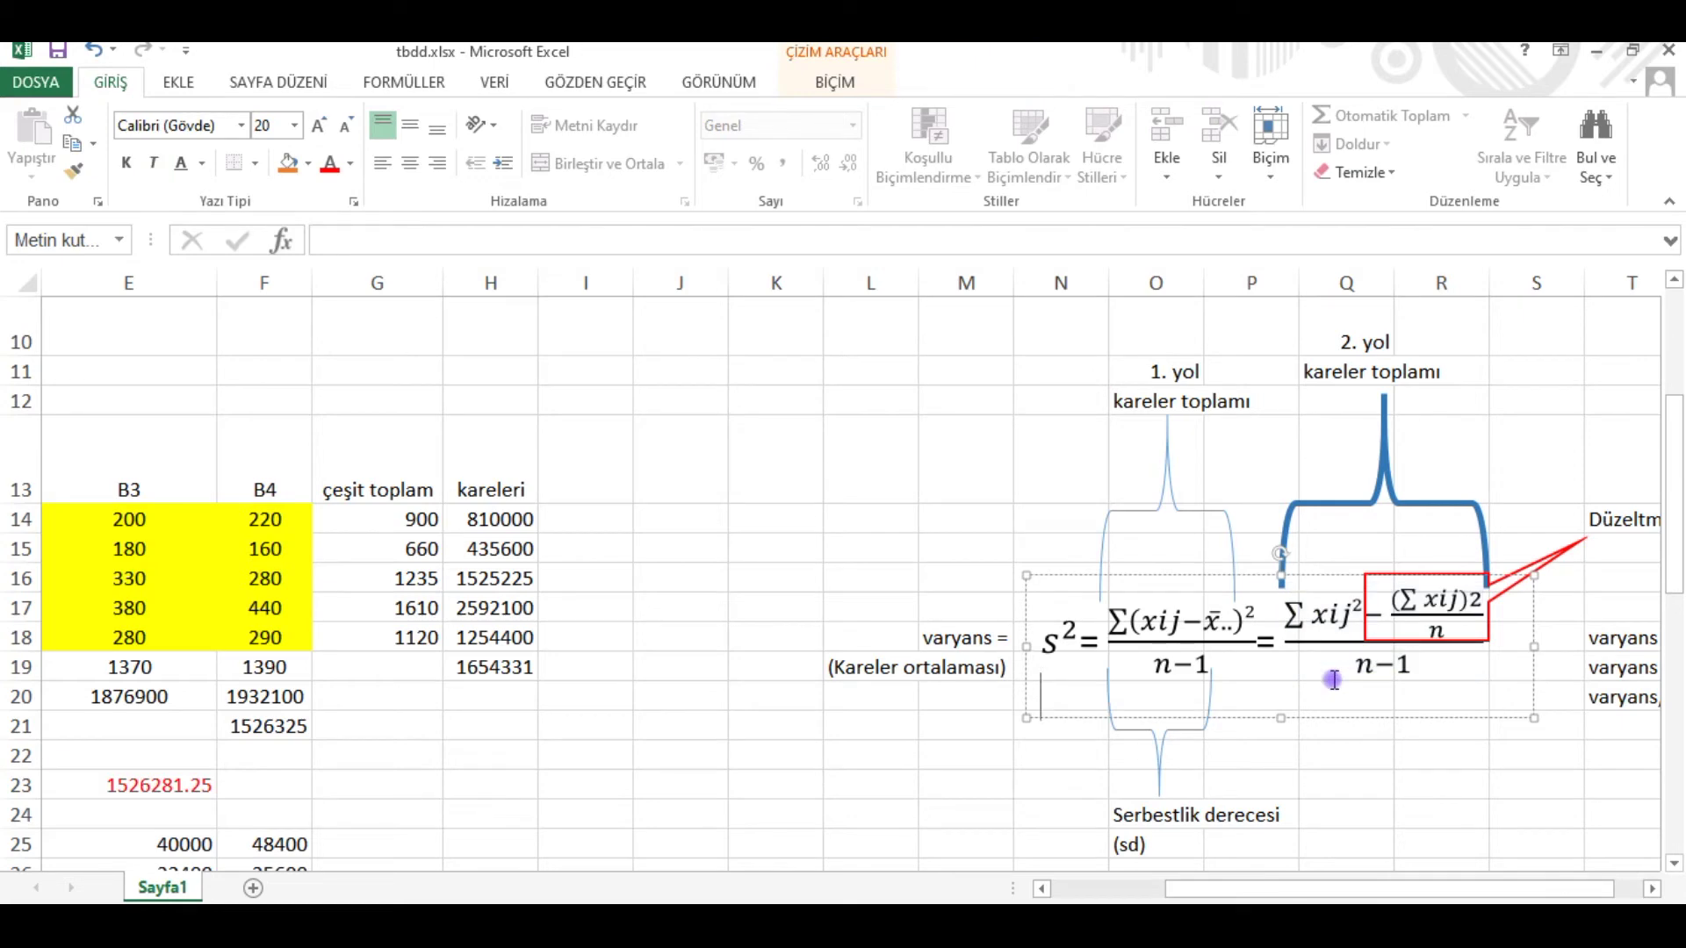
left_click(1322, 617)
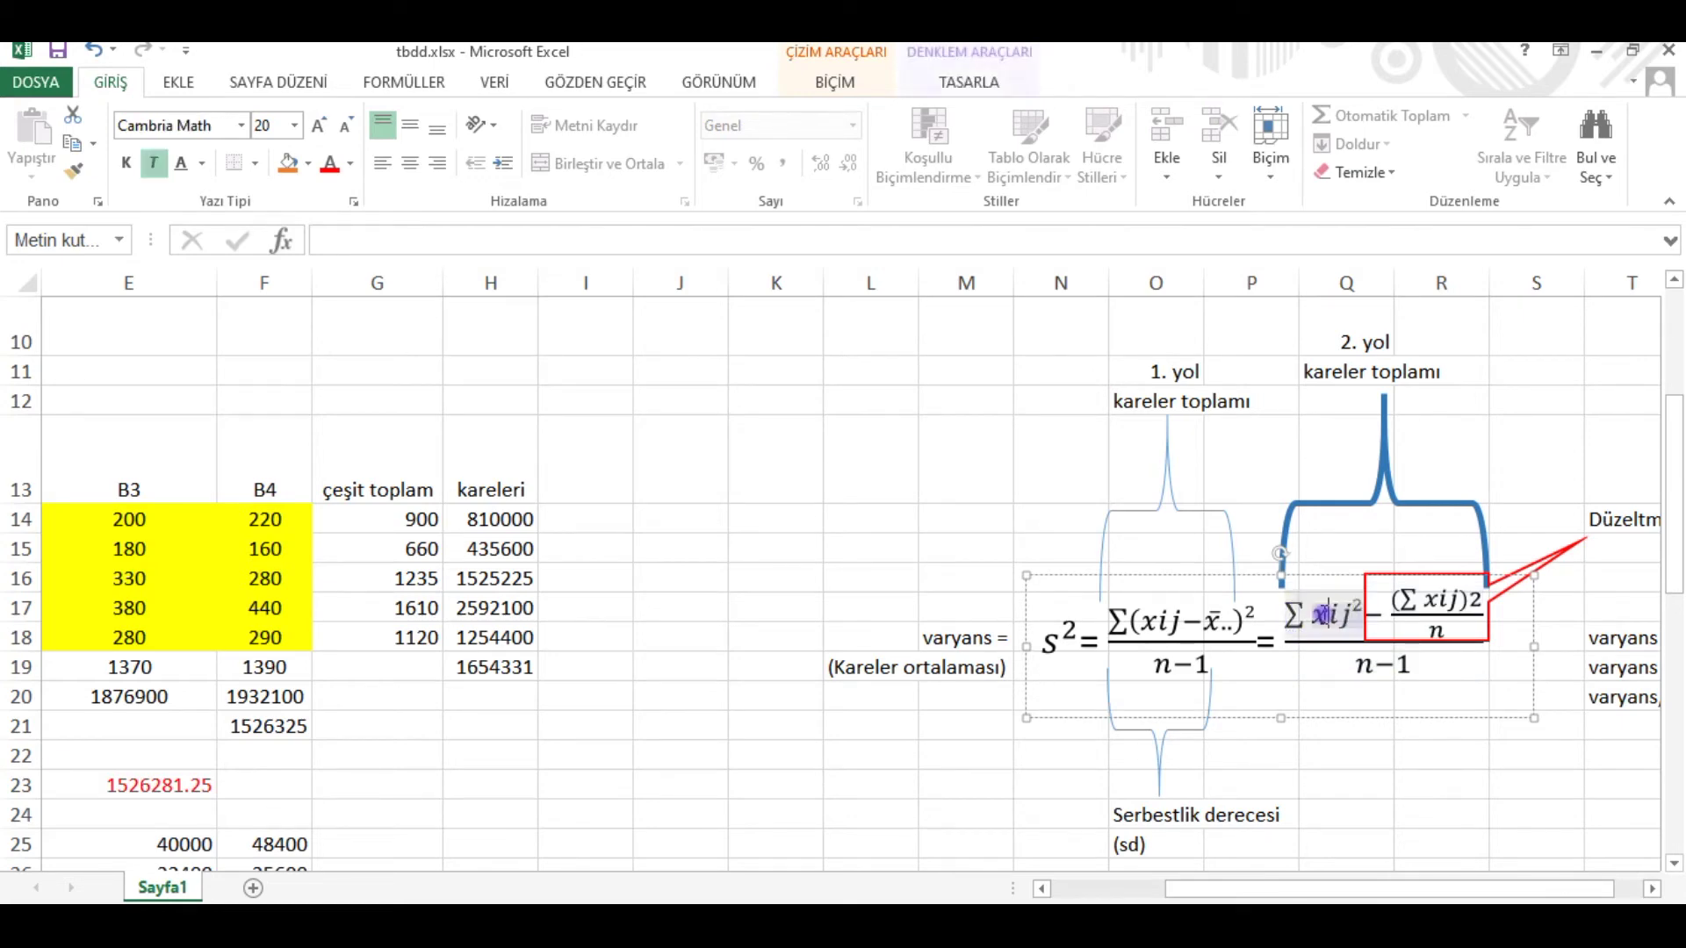
left_click(1357, 671)
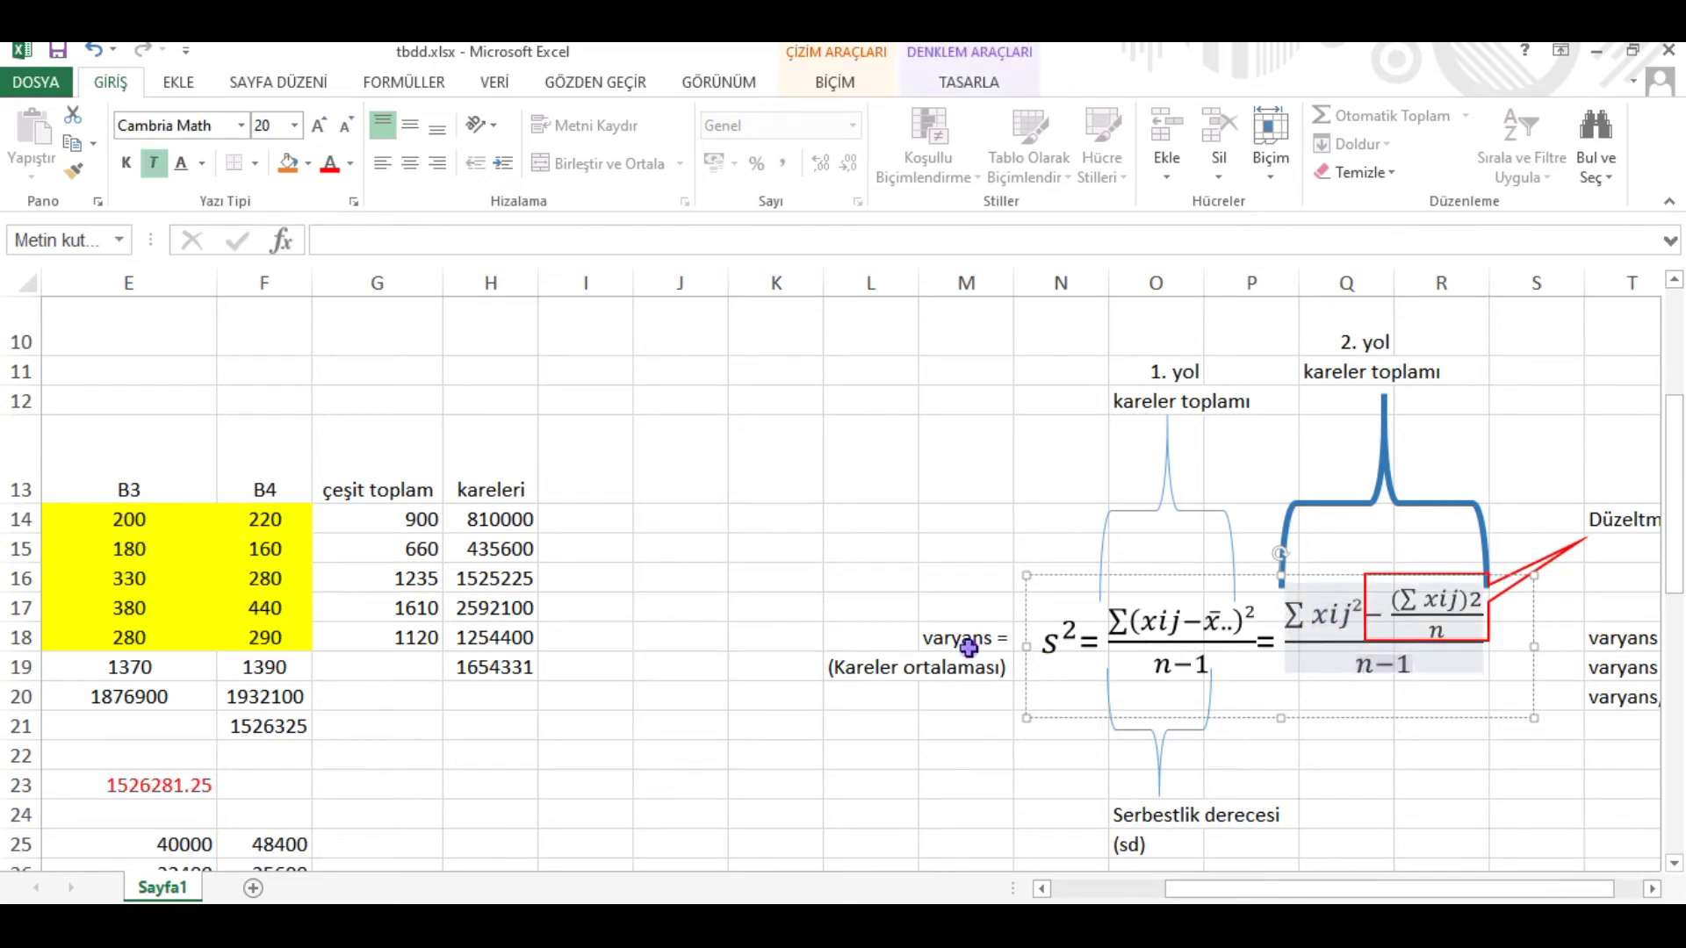
left_click(897, 671)
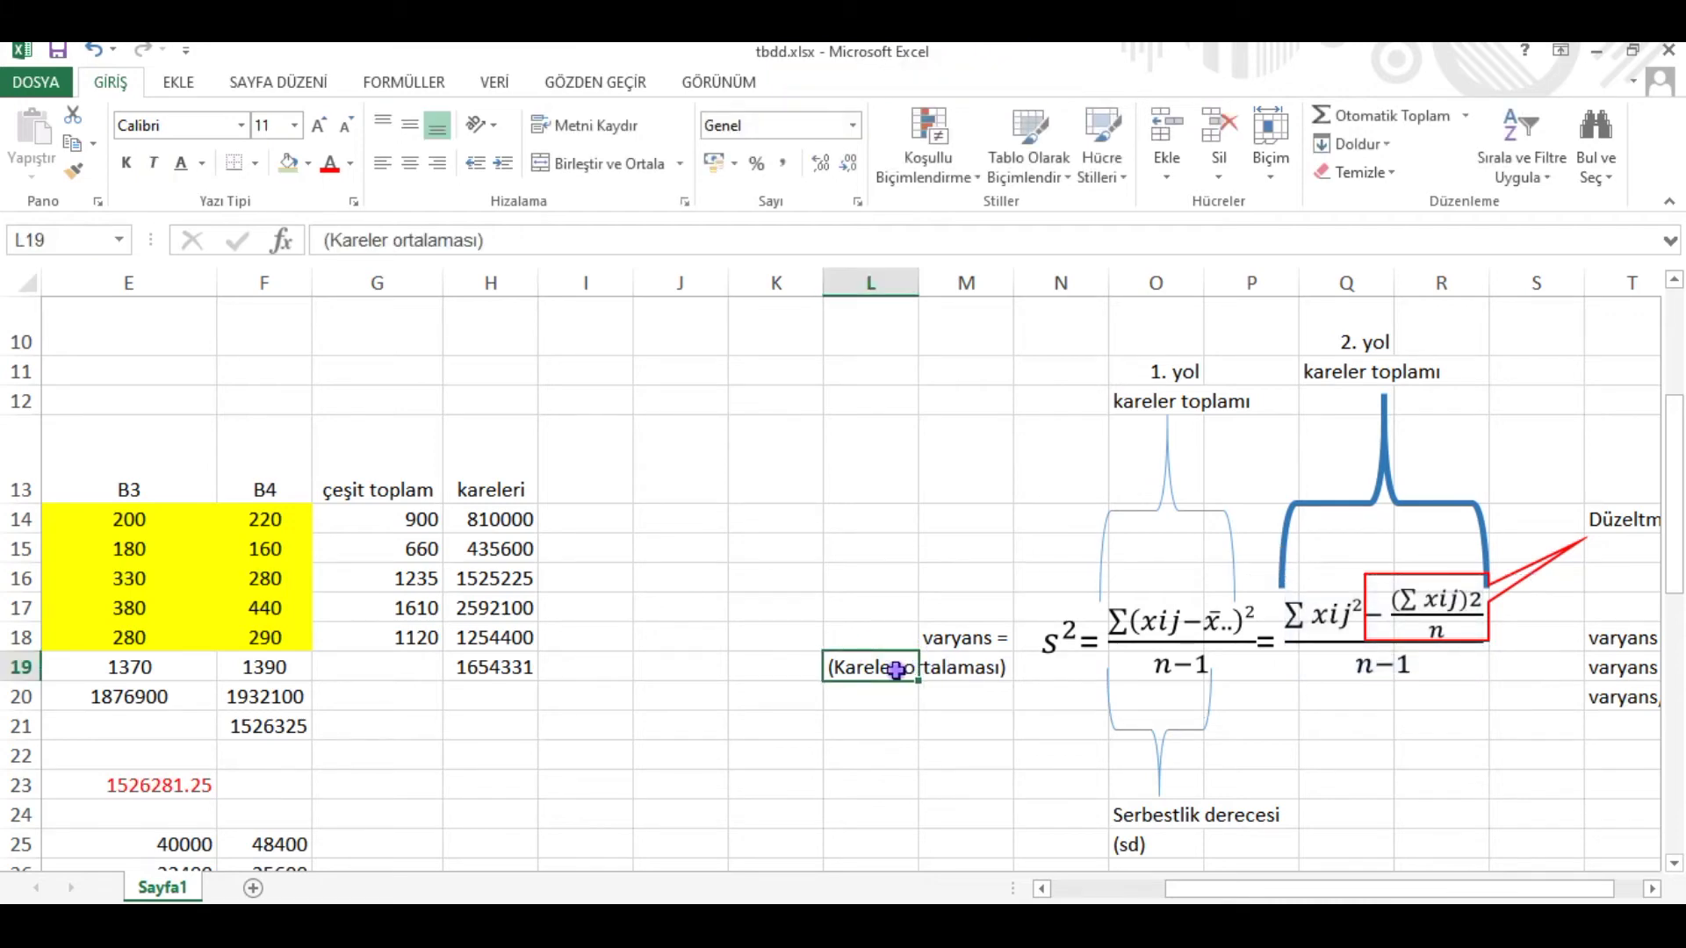
left_click(975, 645)
Step: Relate the uygulama row's KO formula to its KT and Sd cells and to the UKO=Uygulamanın varyansına eşit note
scroll(1045, 576, "down", 10)
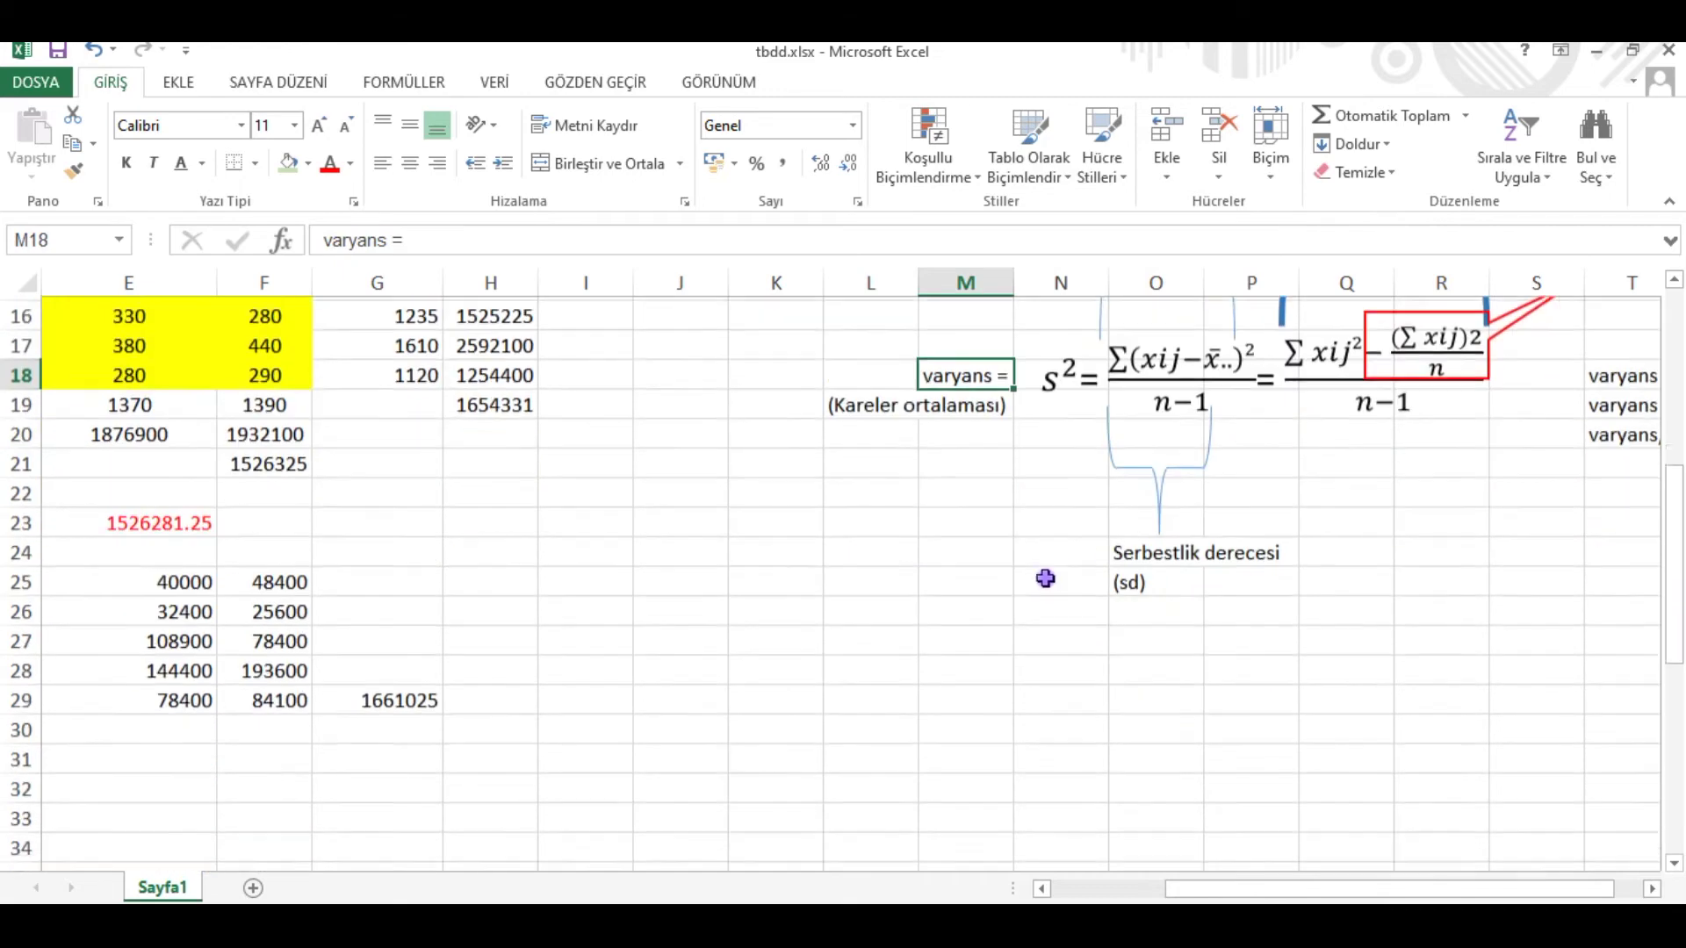
left_click_drag(1284, 889, 1115, 888)
left_click(668, 583)
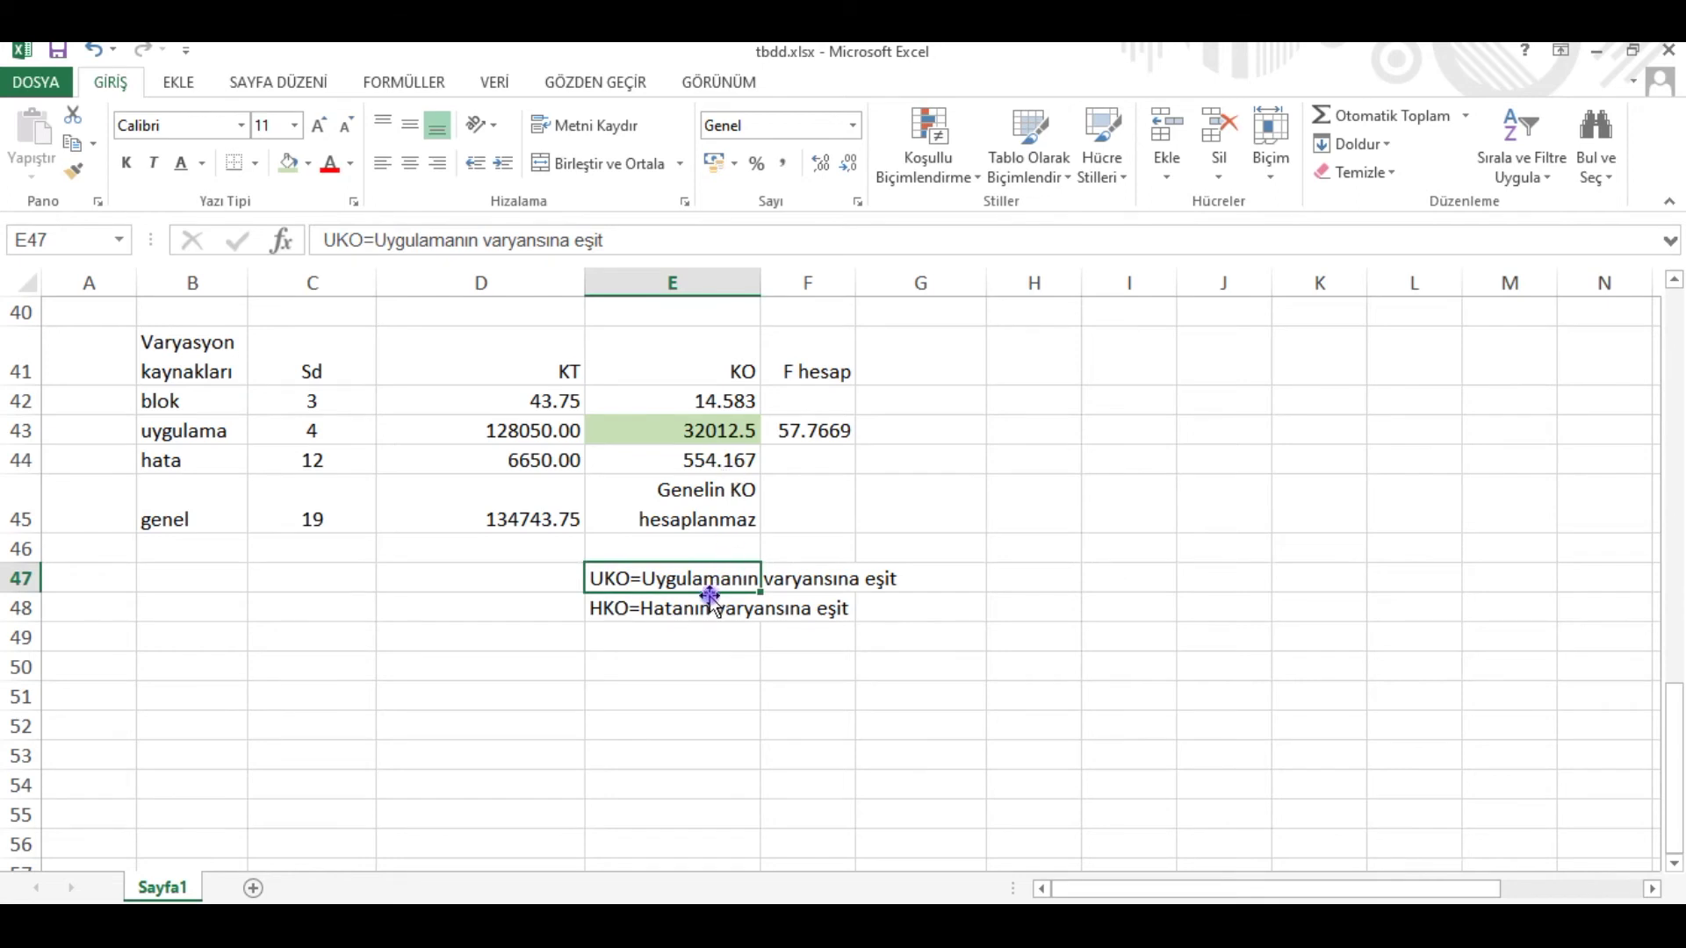
left_click(740, 461)
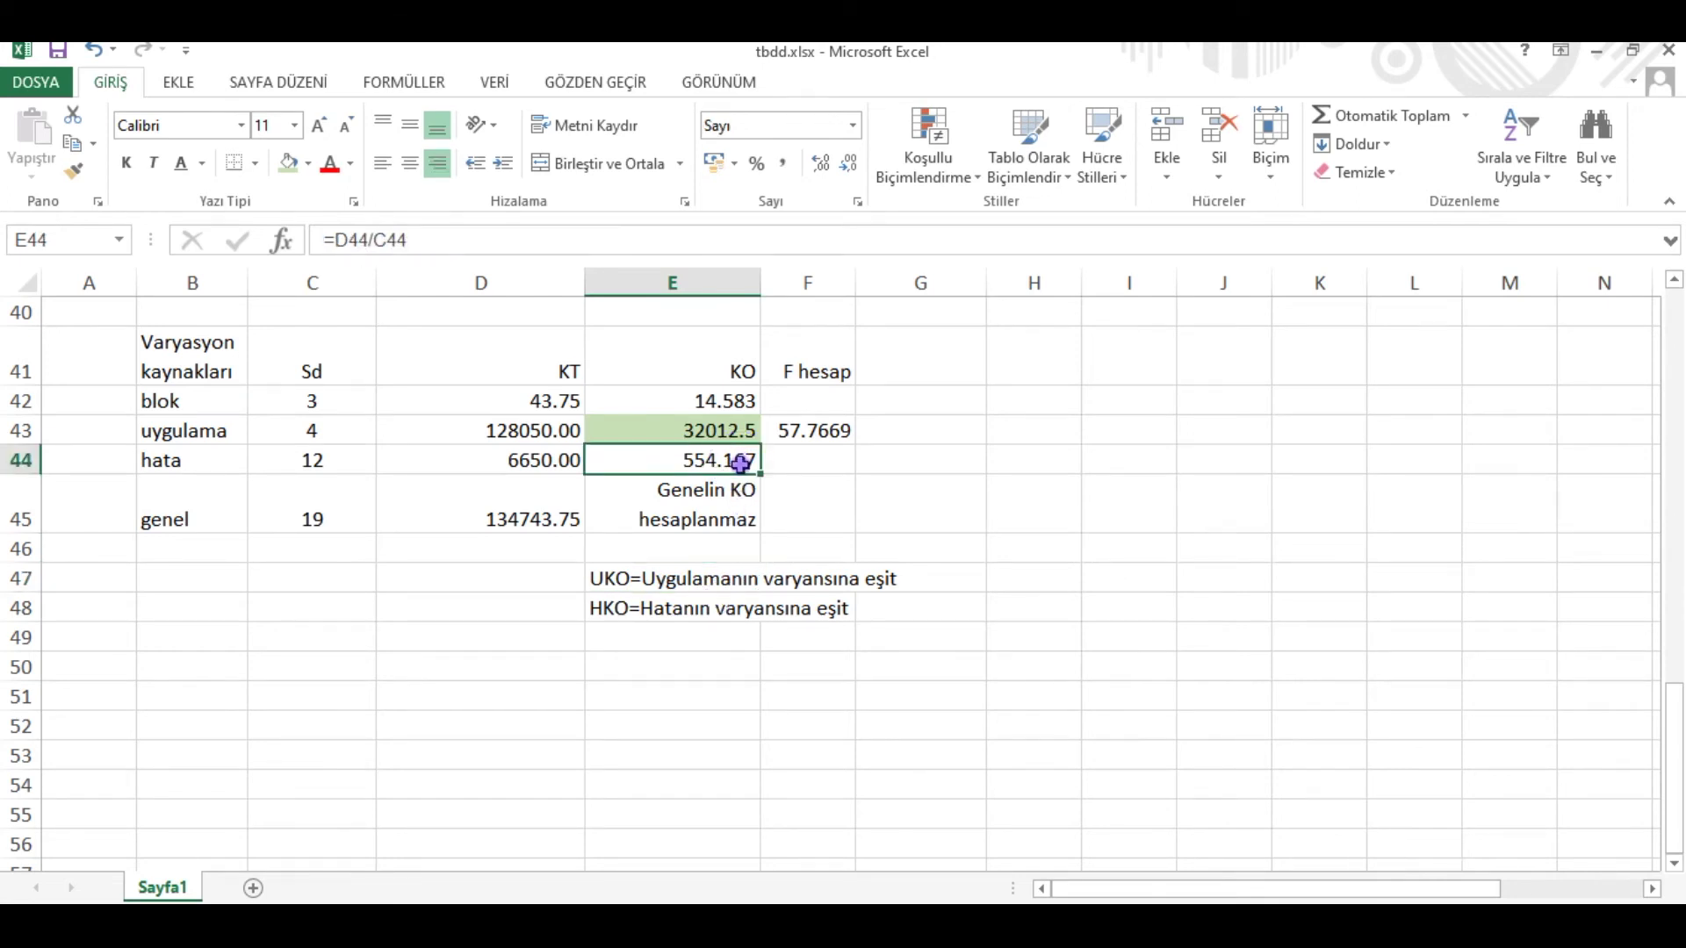
left_click(712, 429)
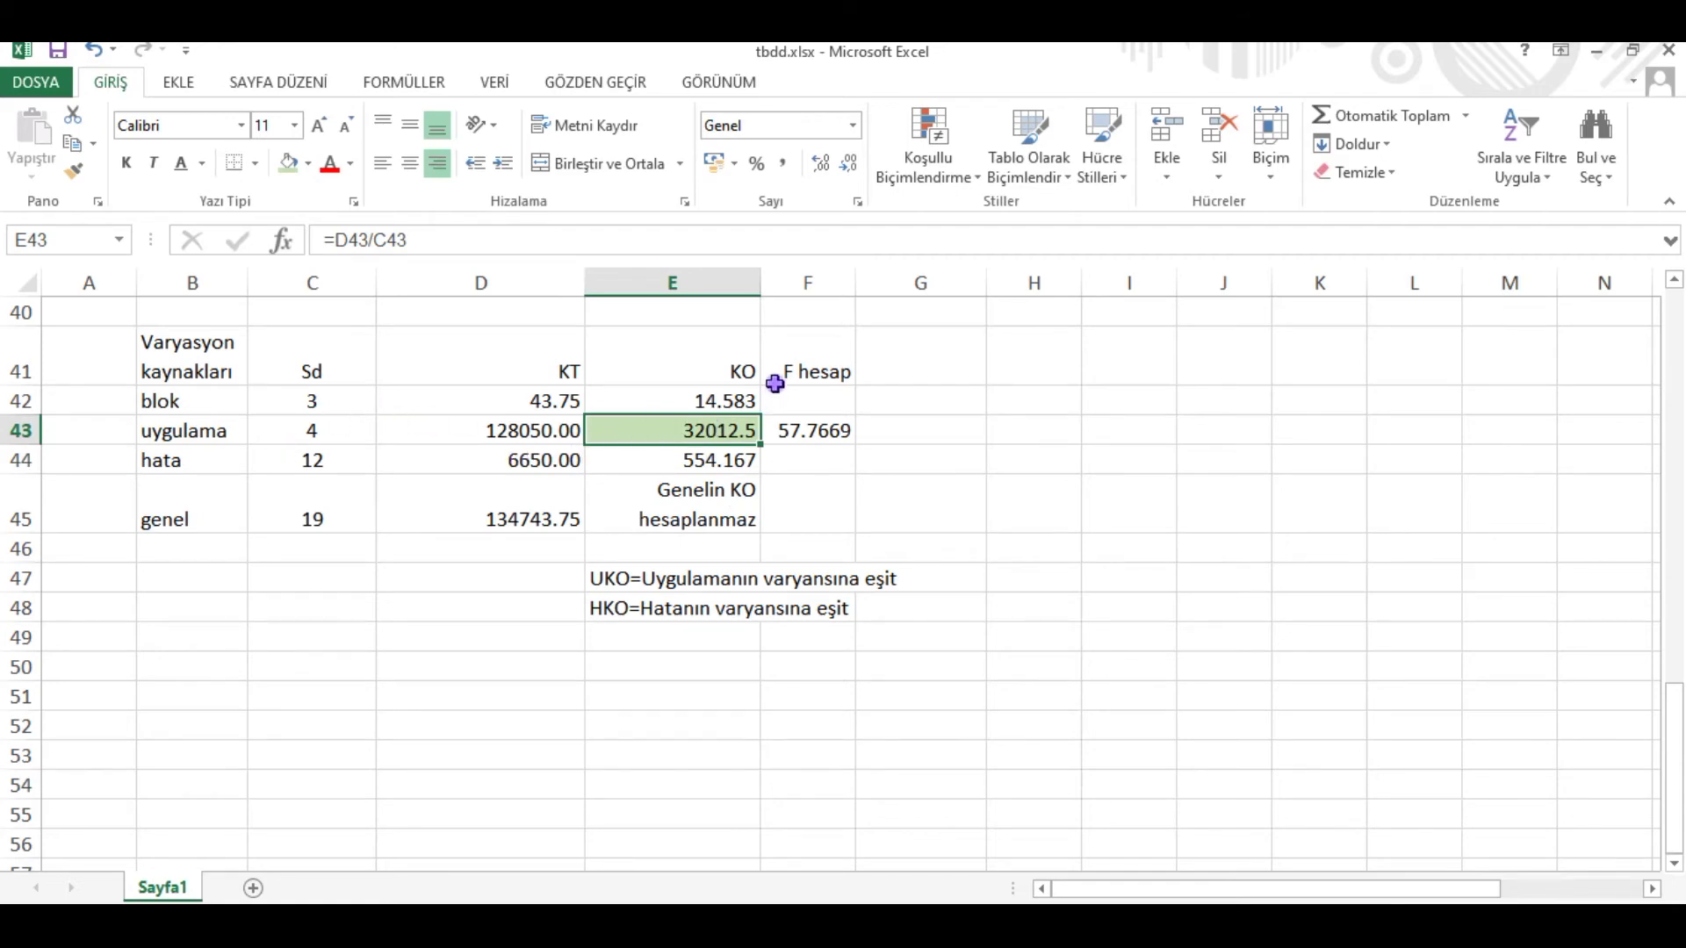
left_click(558, 431)
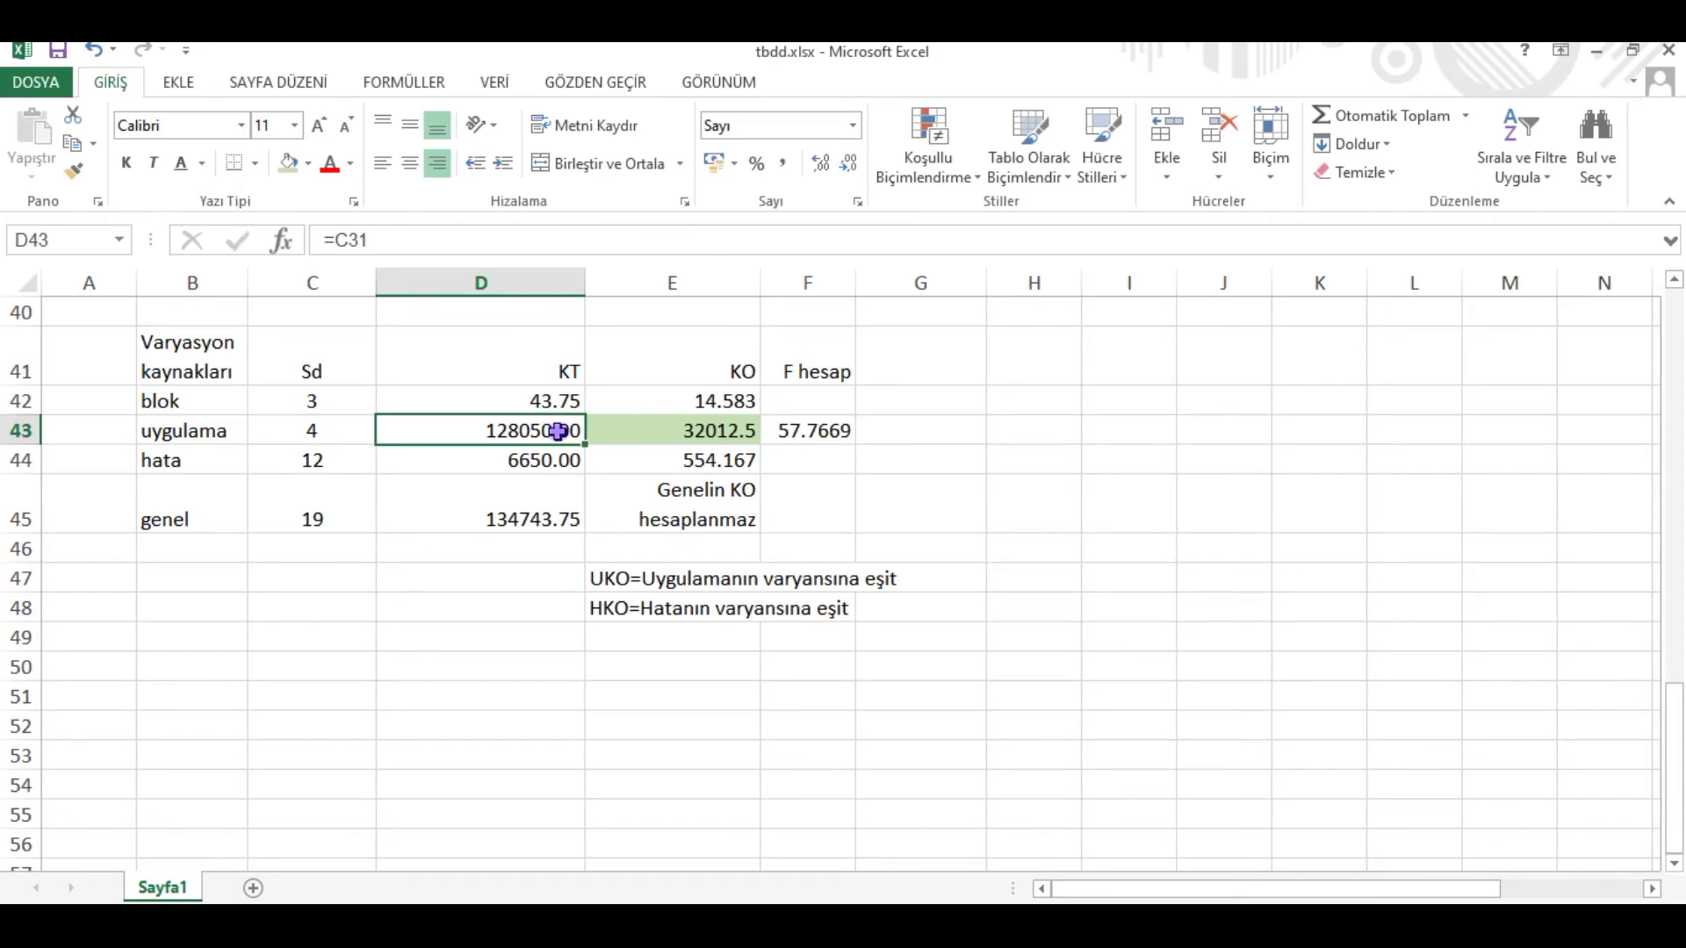
left_click(341, 427)
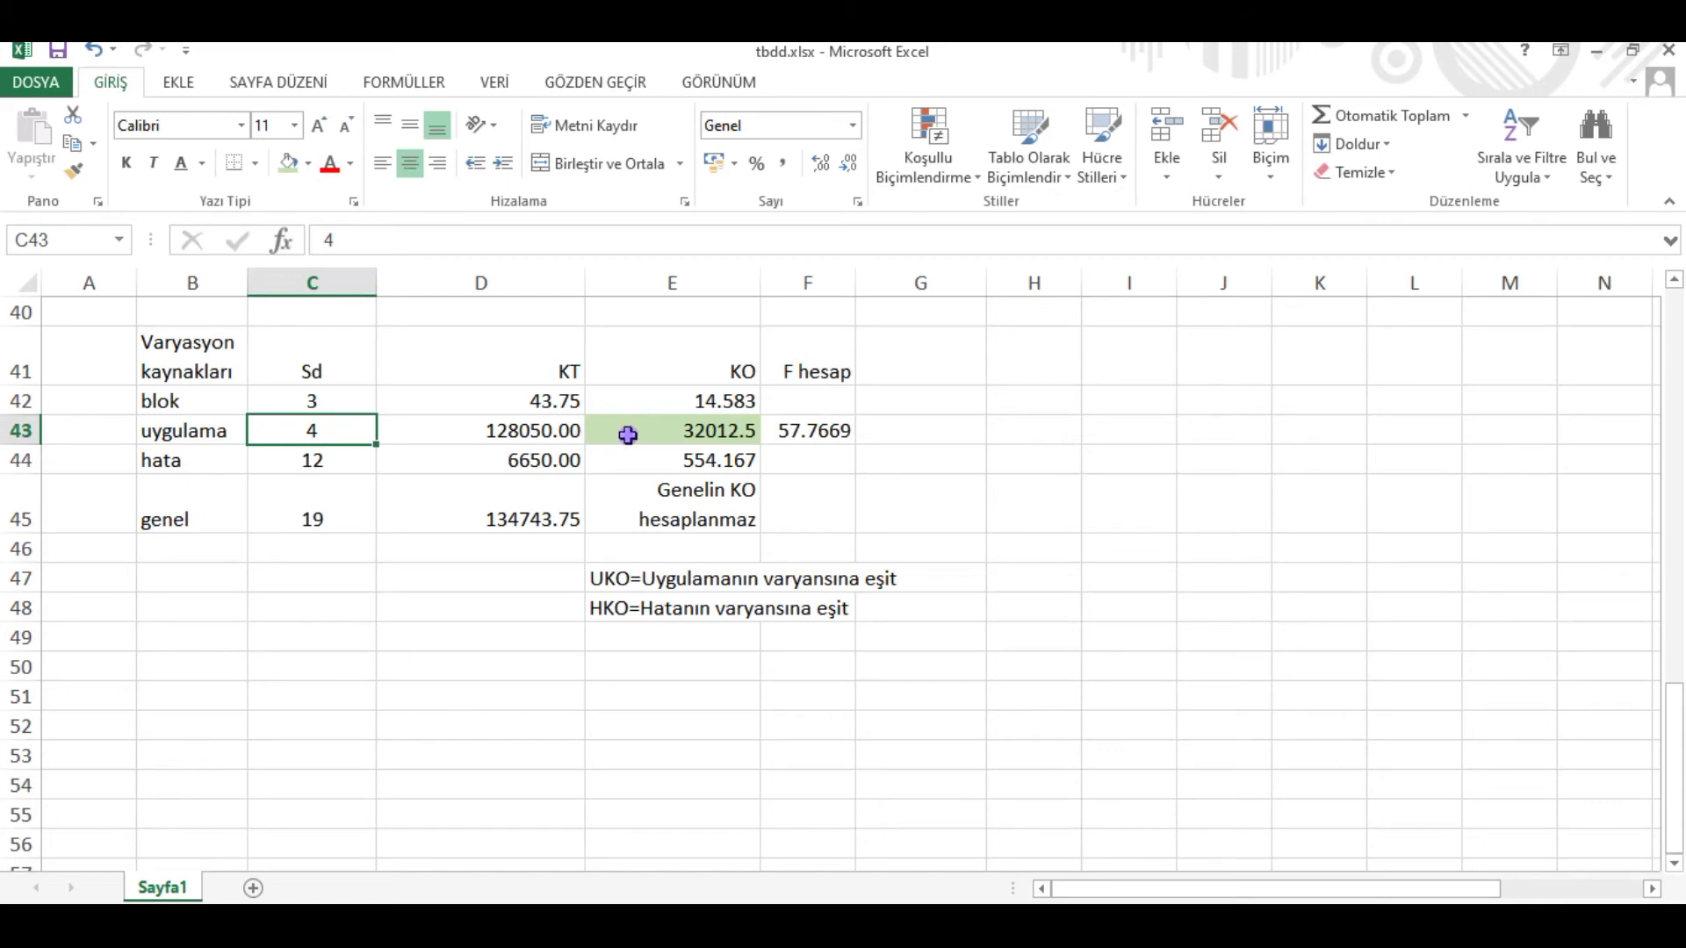
left_click(745, 429)
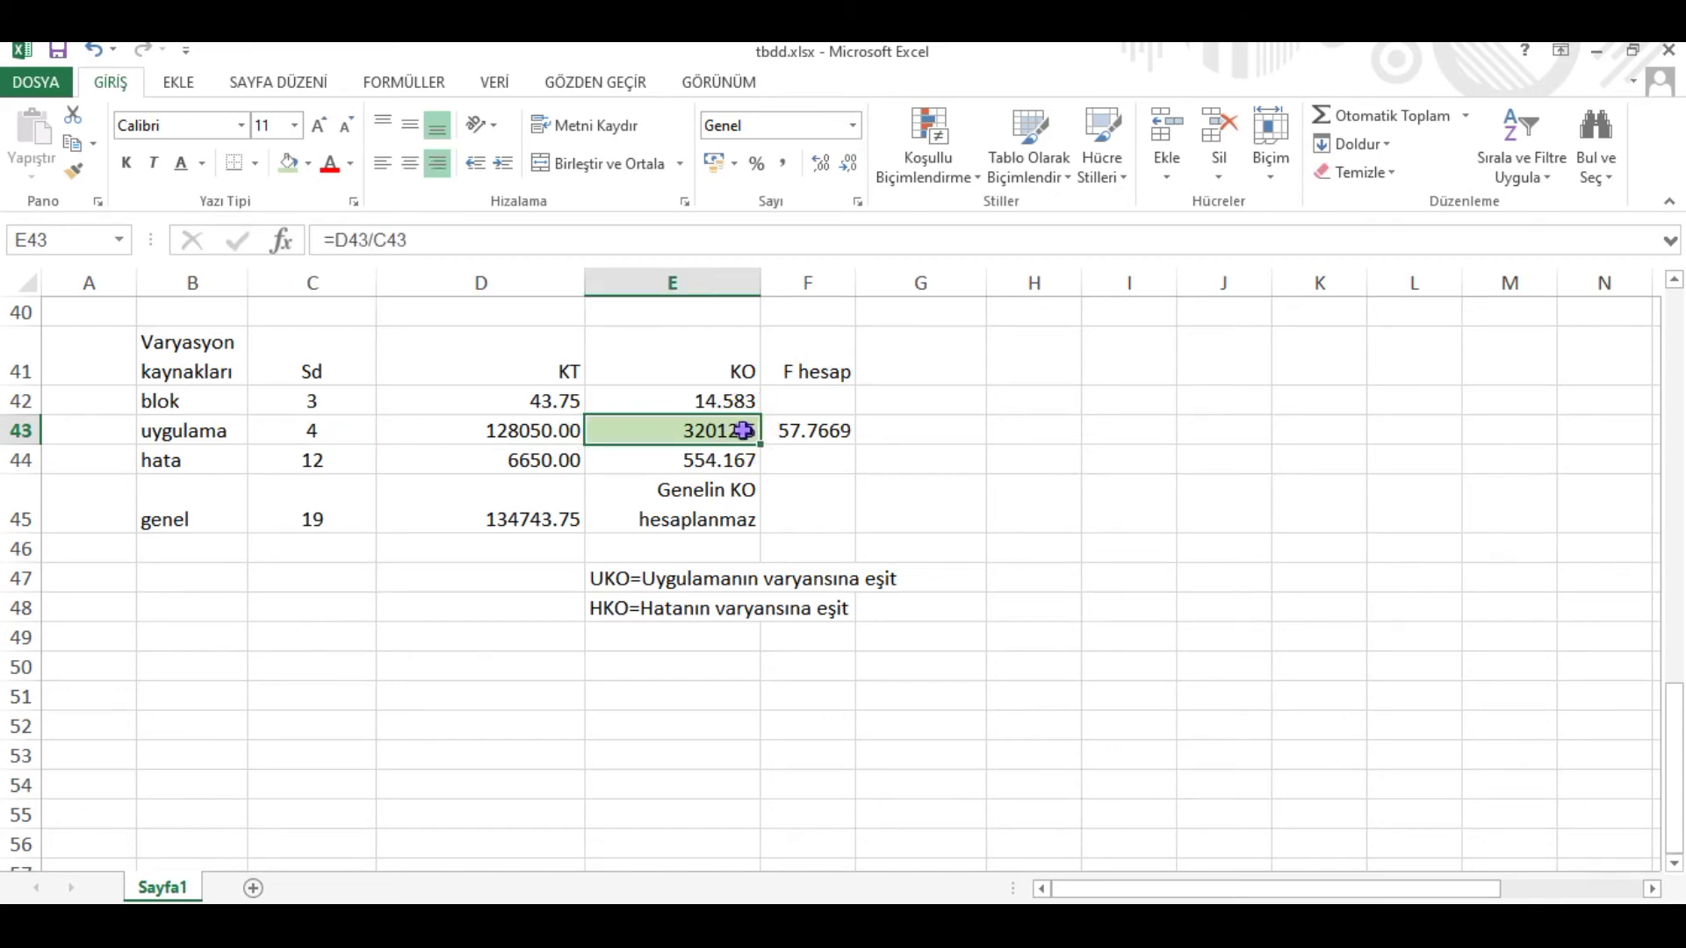
left_click(735, 575)
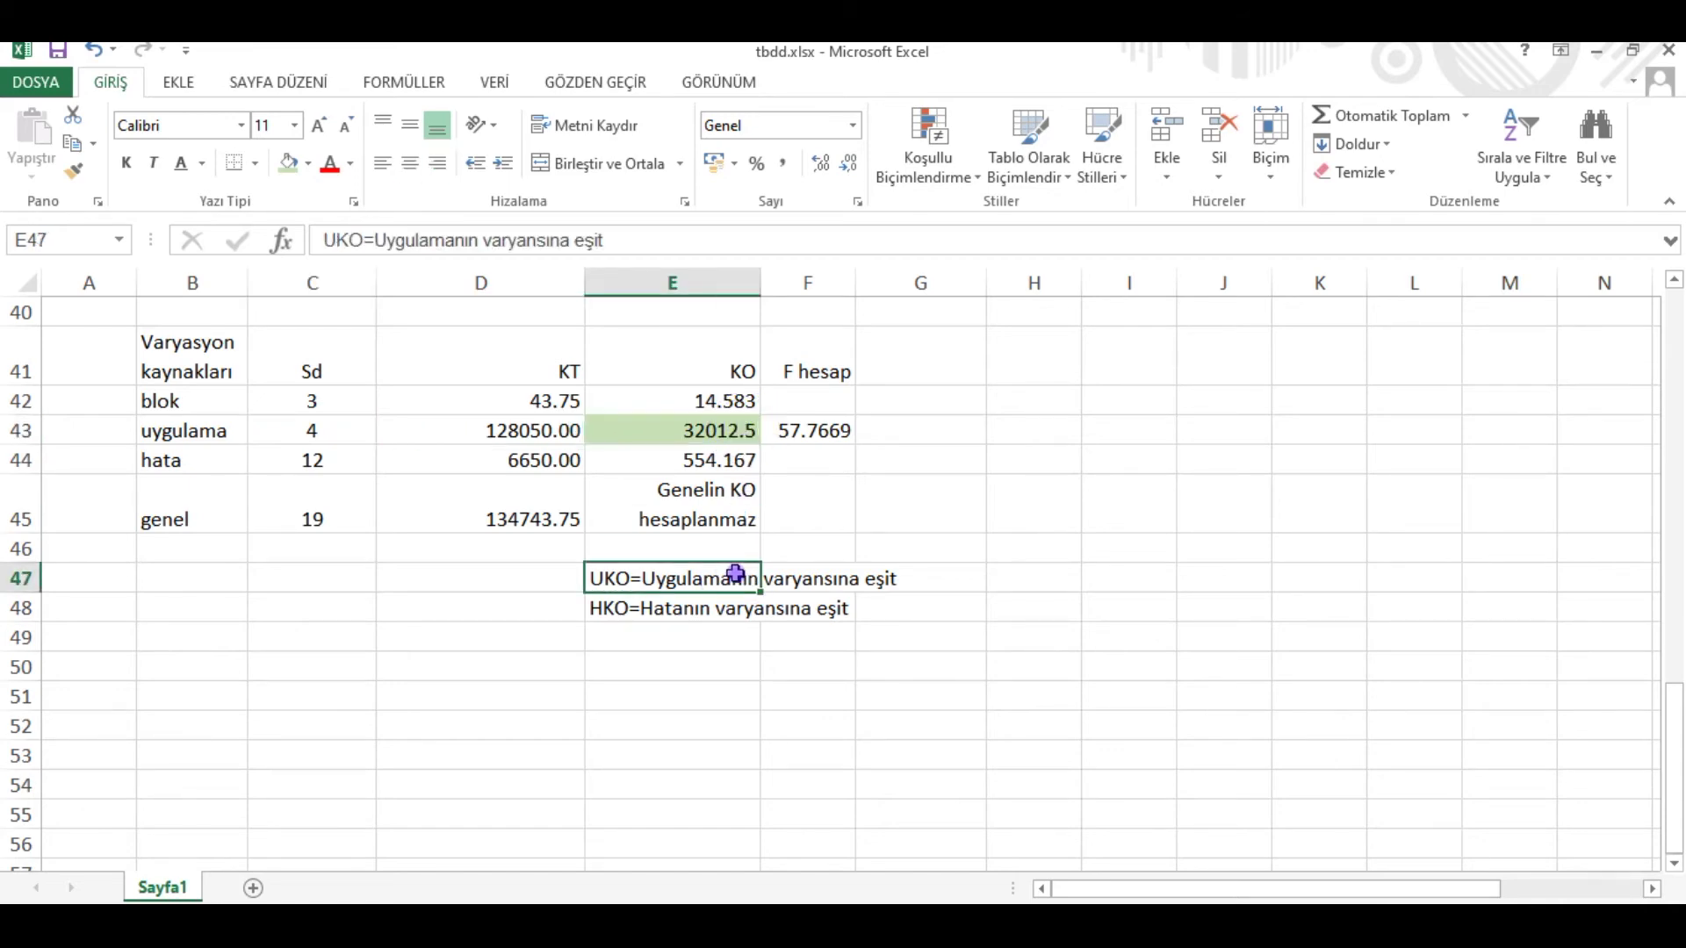
Step: Examine how the hata row's KO derives from KT and Sd, matches the HKO note, and feeds the F hesap formula
left_click(745, 463)
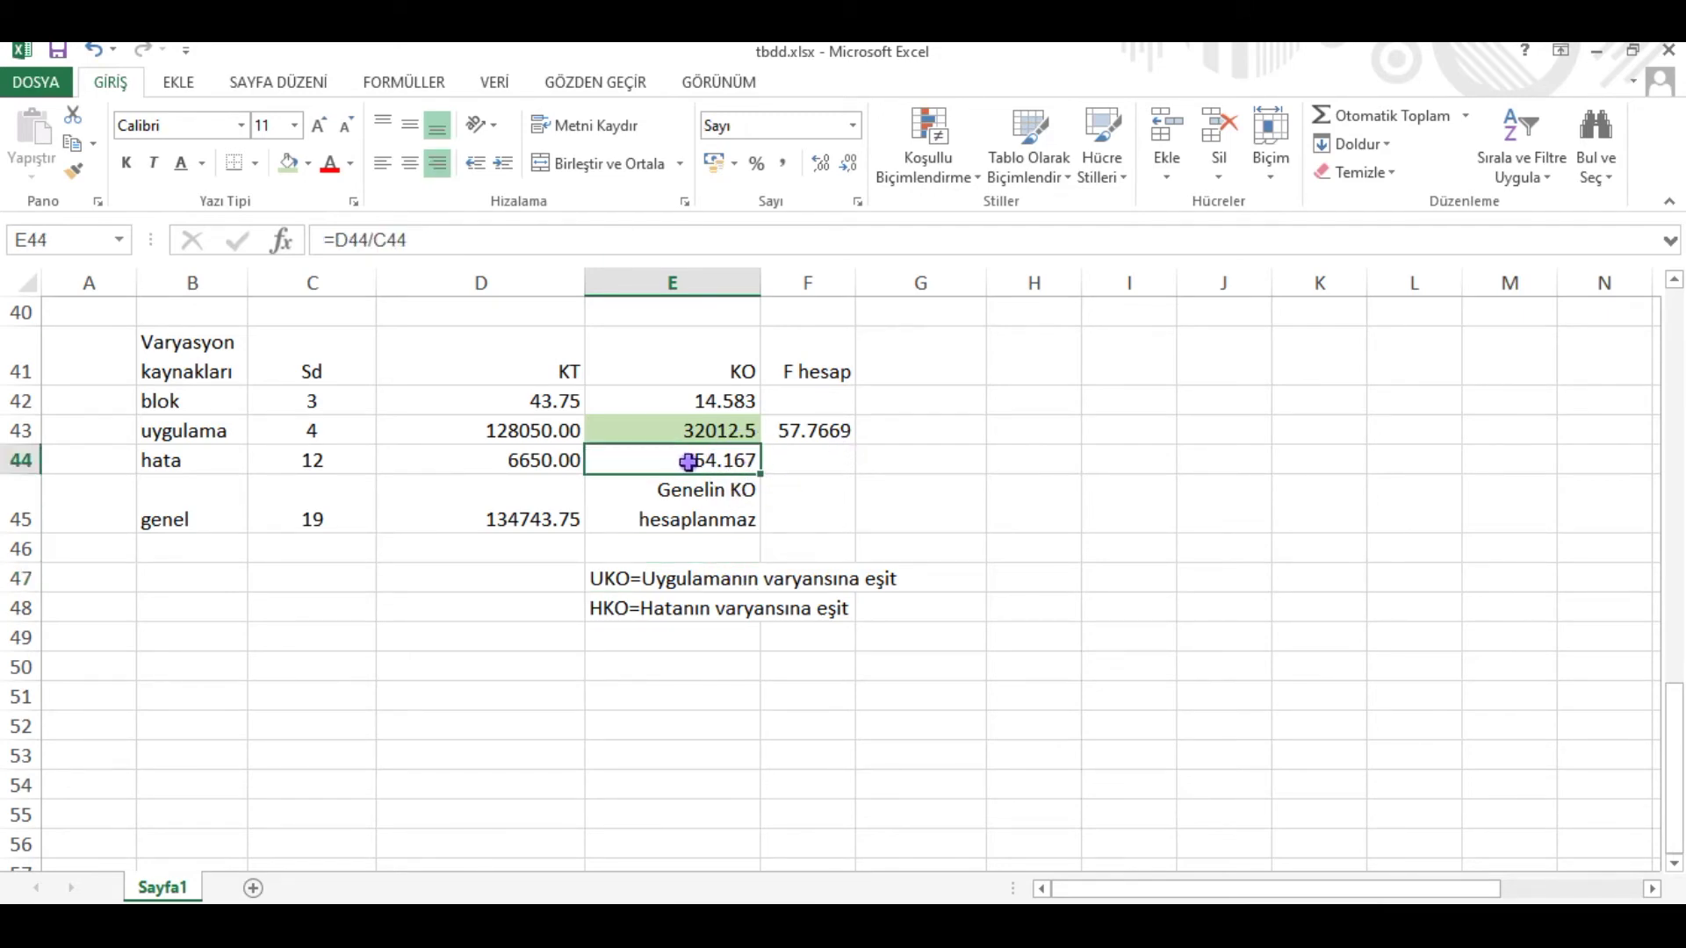
left_click(558, 455)
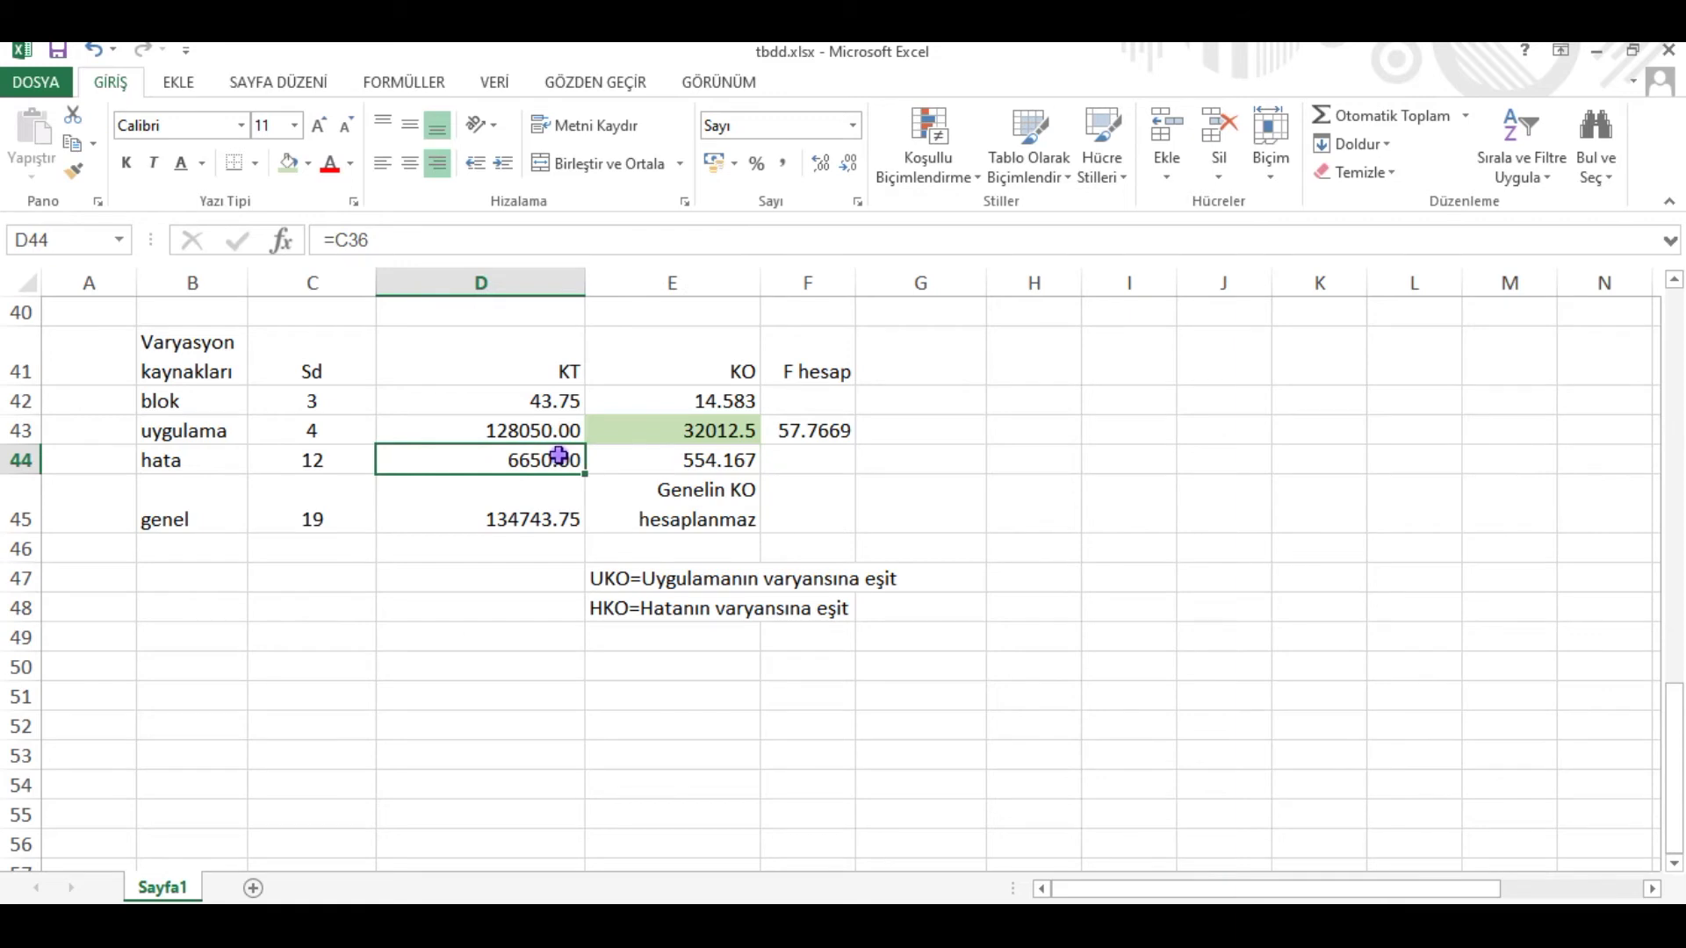
left_click(349, 462)
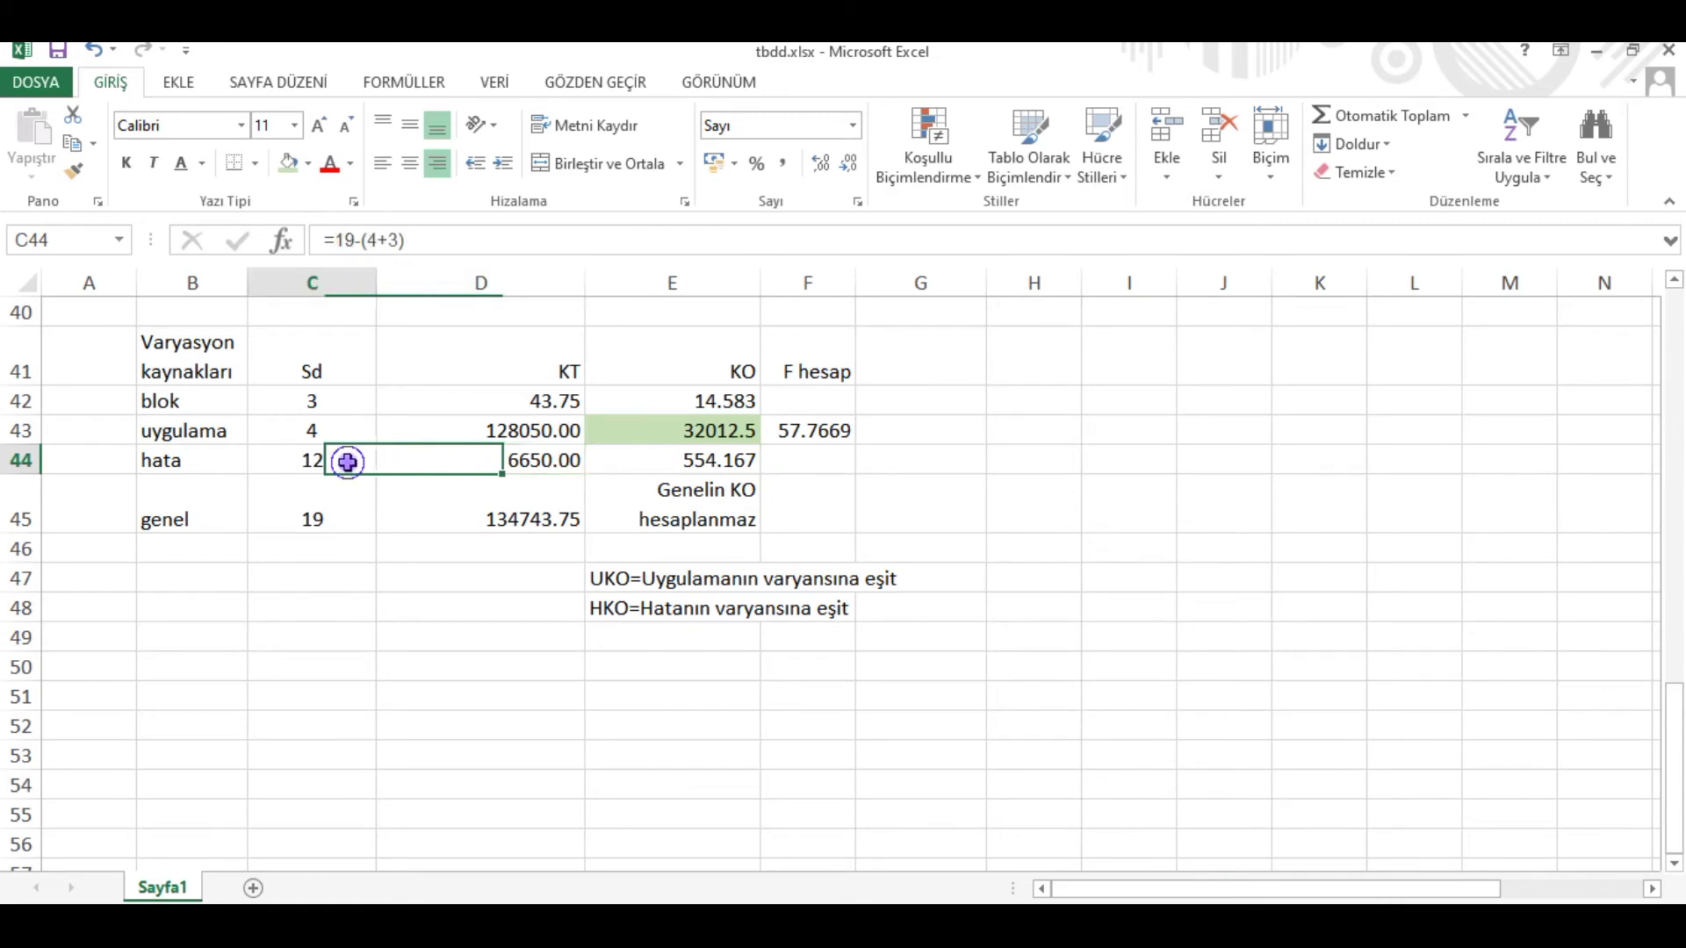
left_click(656, 463)
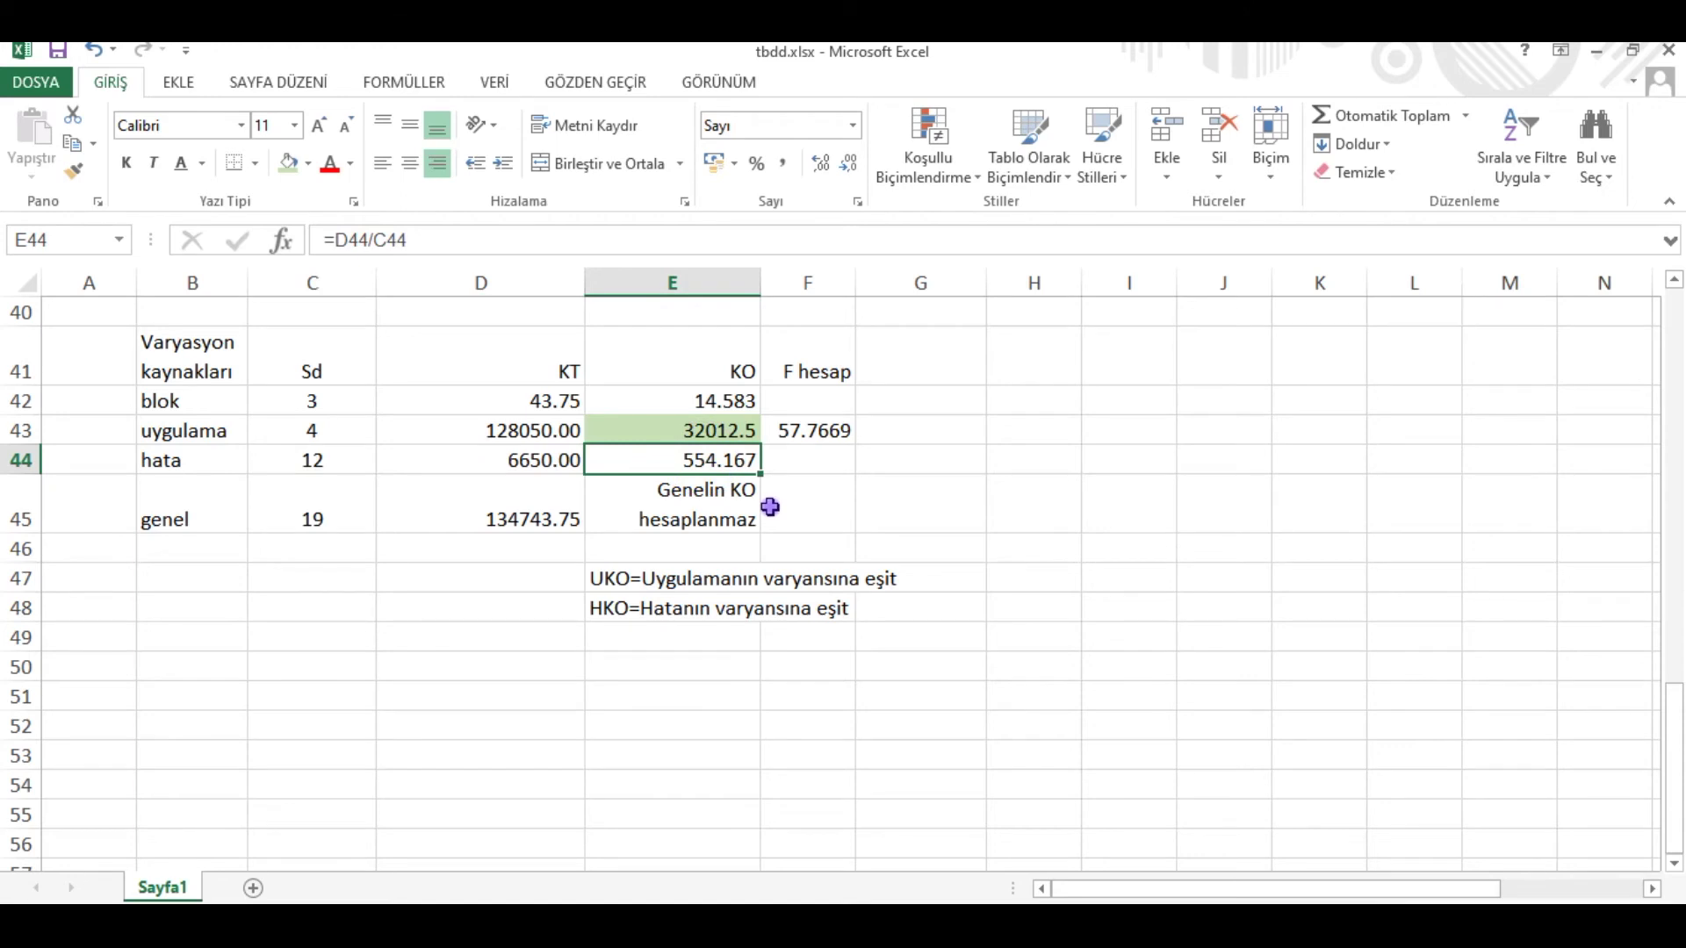
left_click(722, 613)
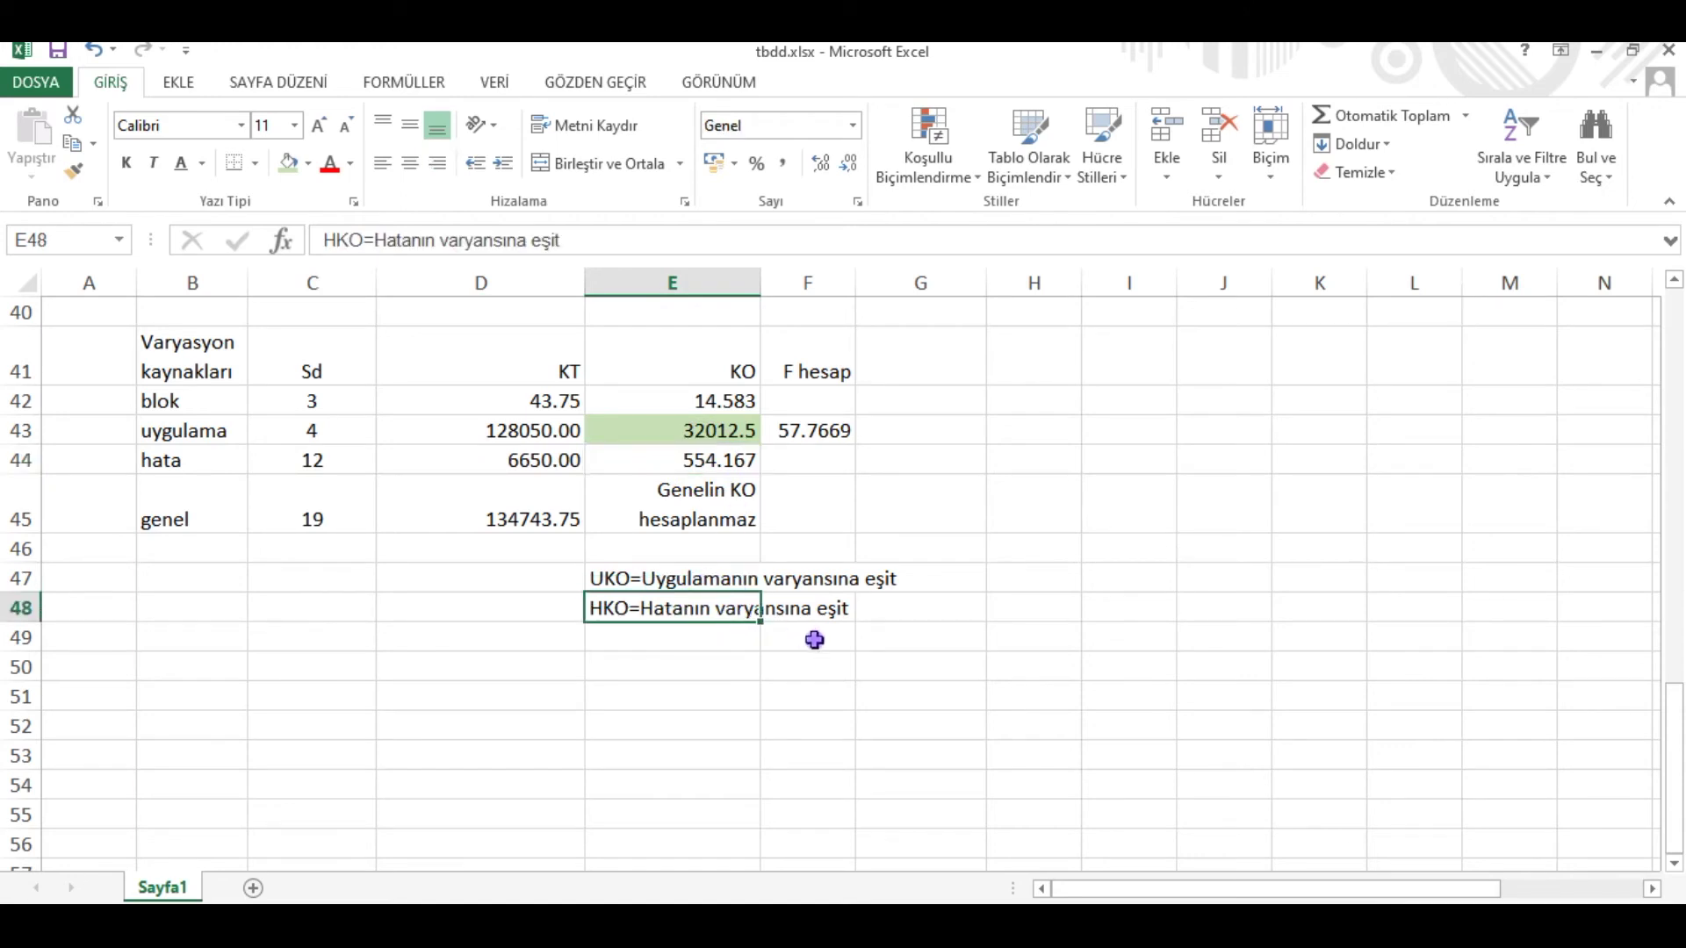
left_click(823, 427)
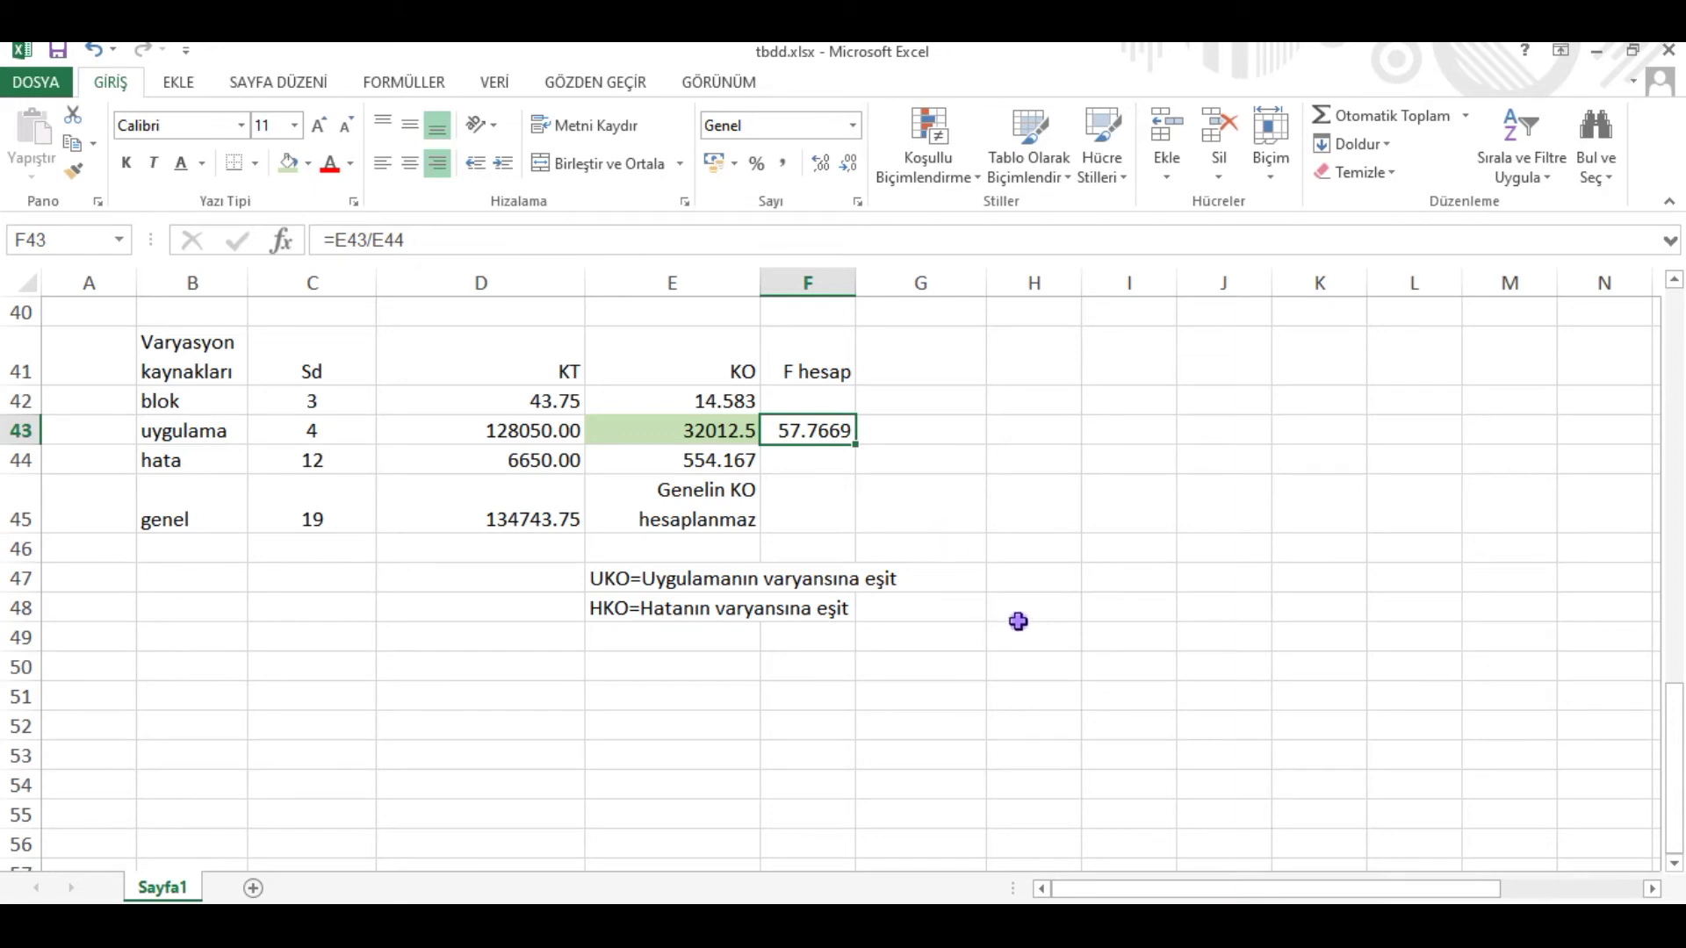
Step: Enter the note opening "U var/ H var eğer" in cell H47, beside the UKO line
left_click(1065, 605)
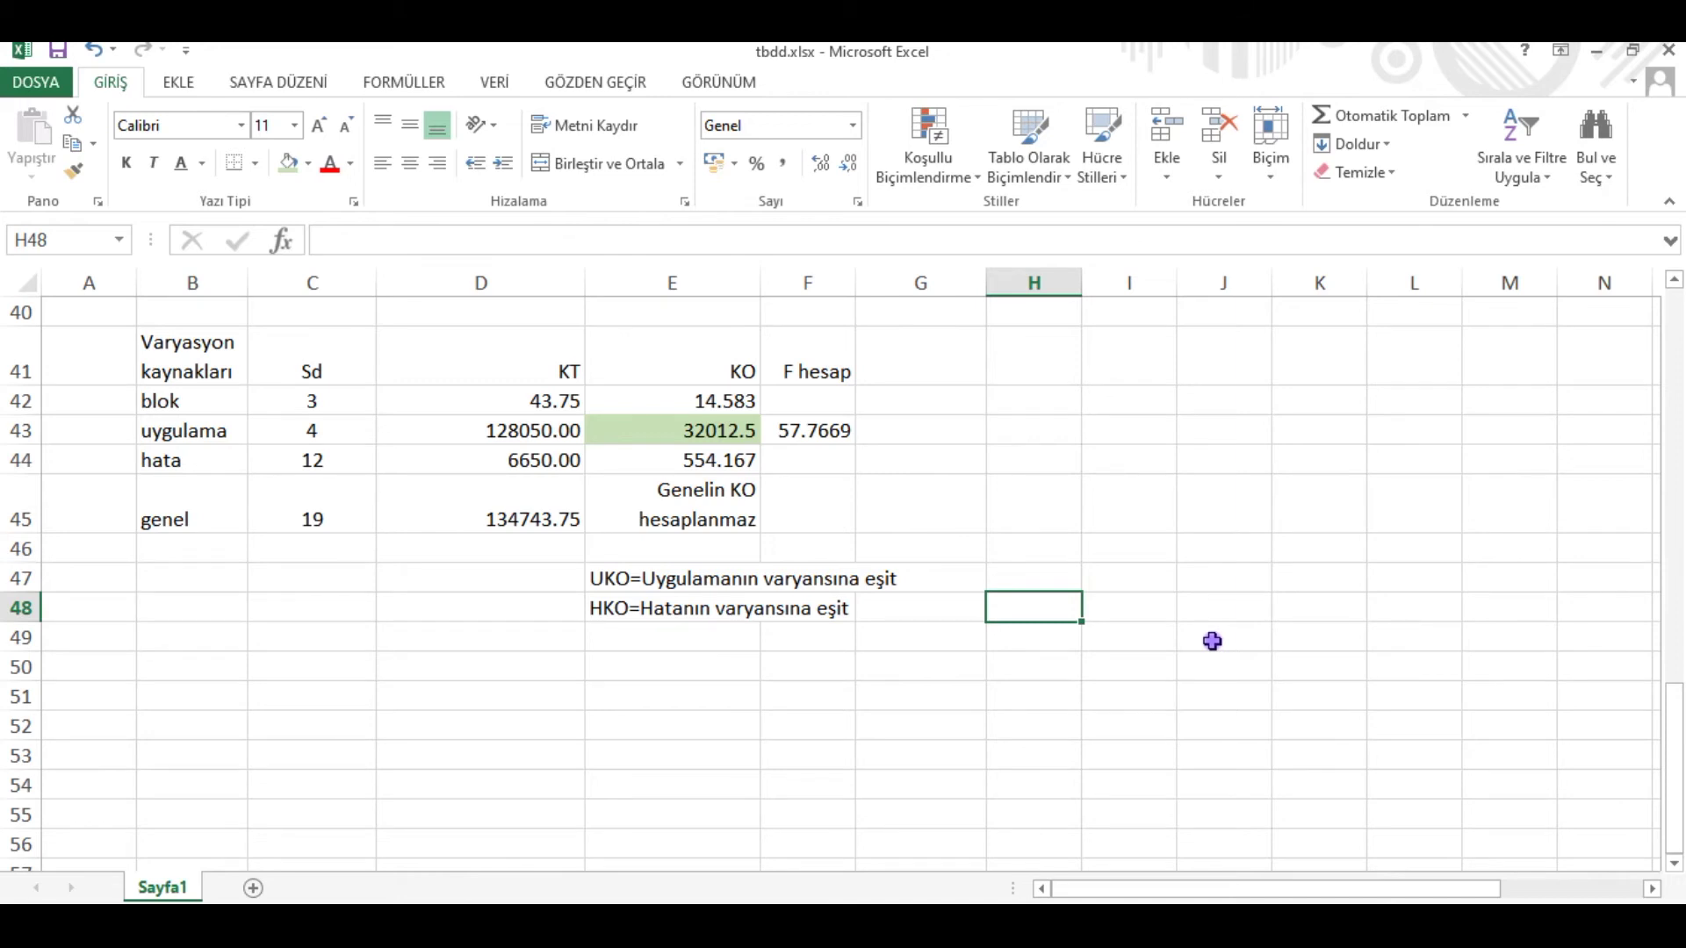
left_click(1045, 578)
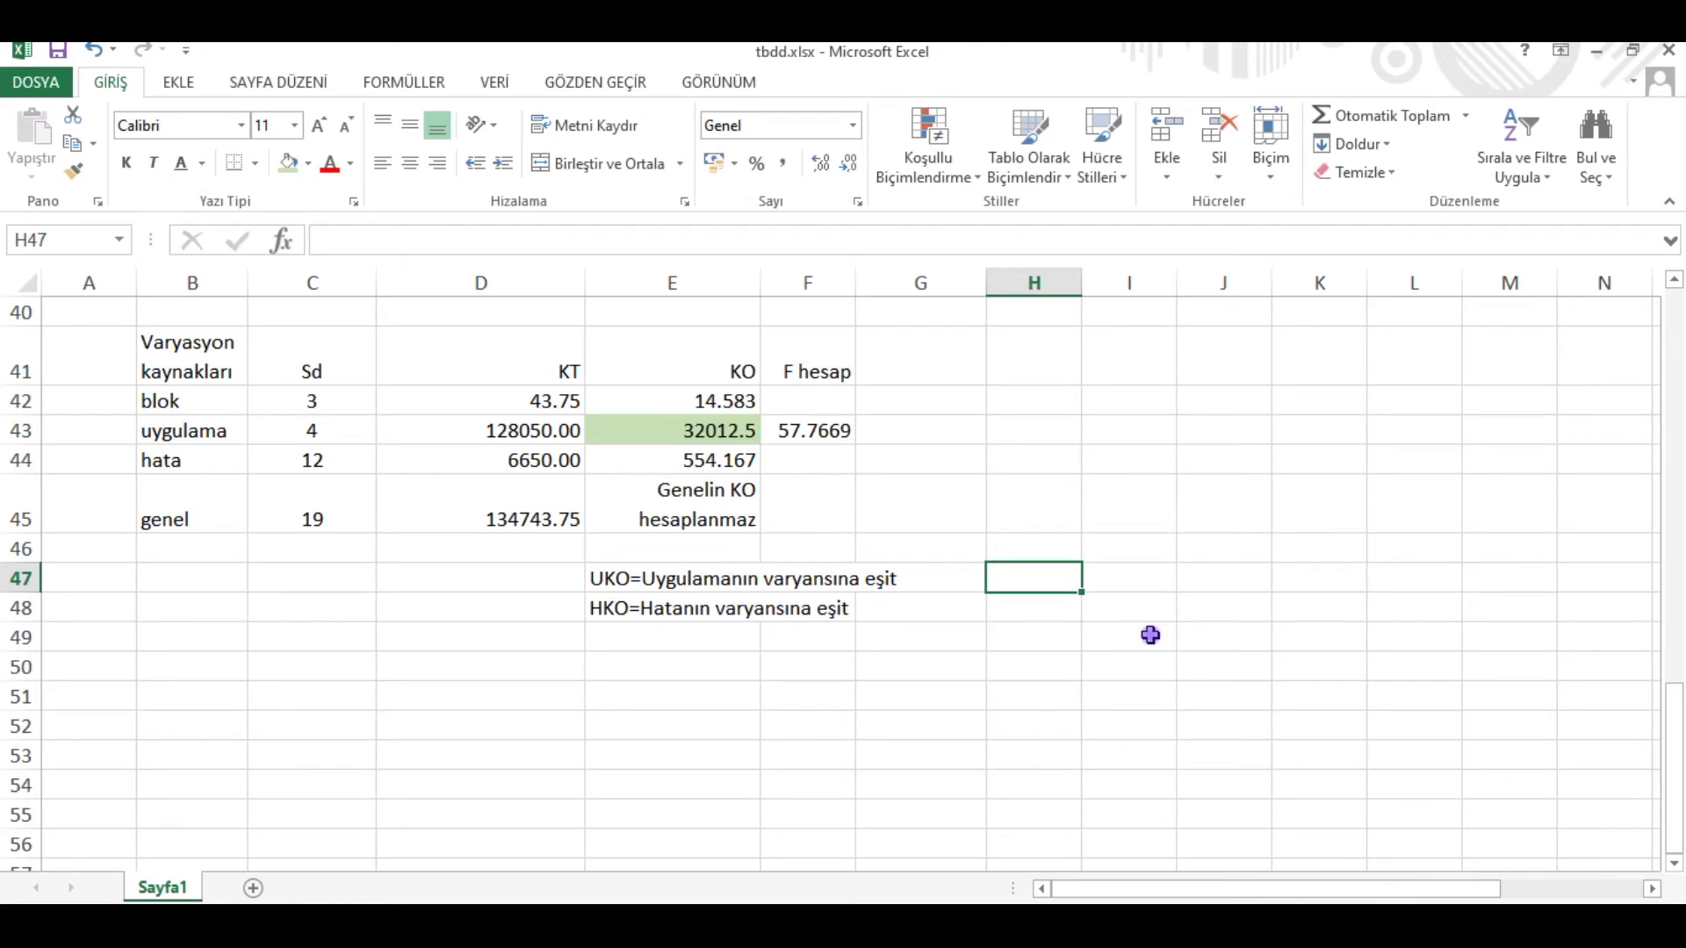
type("U var/ H var")
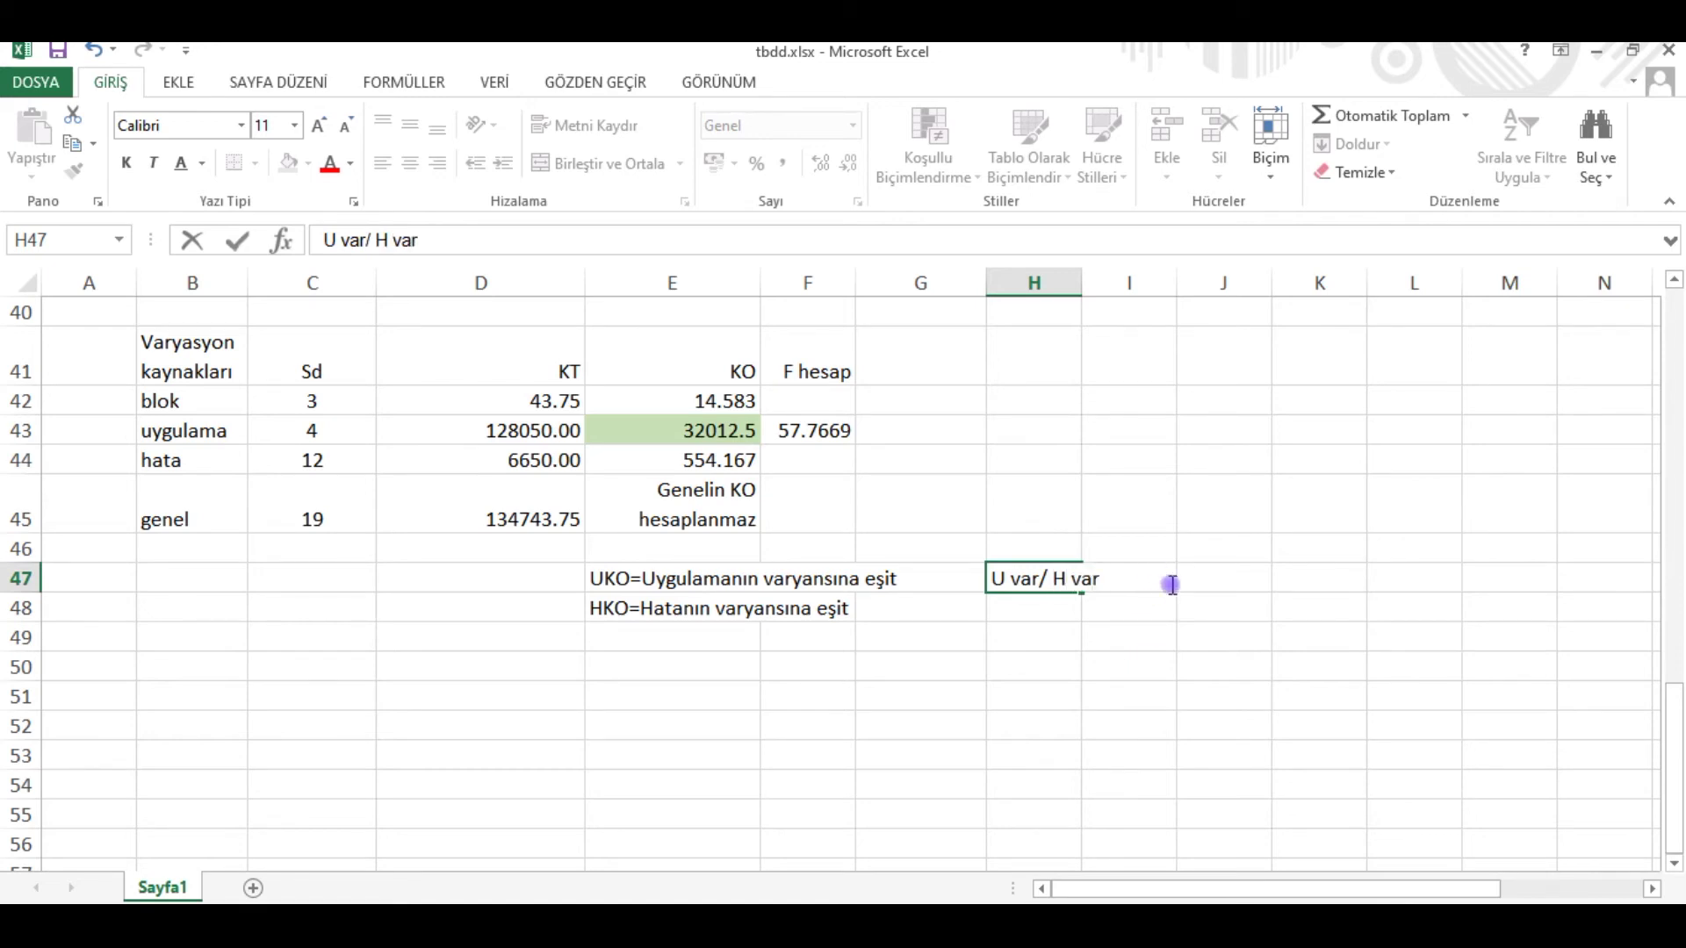
type("eğer")
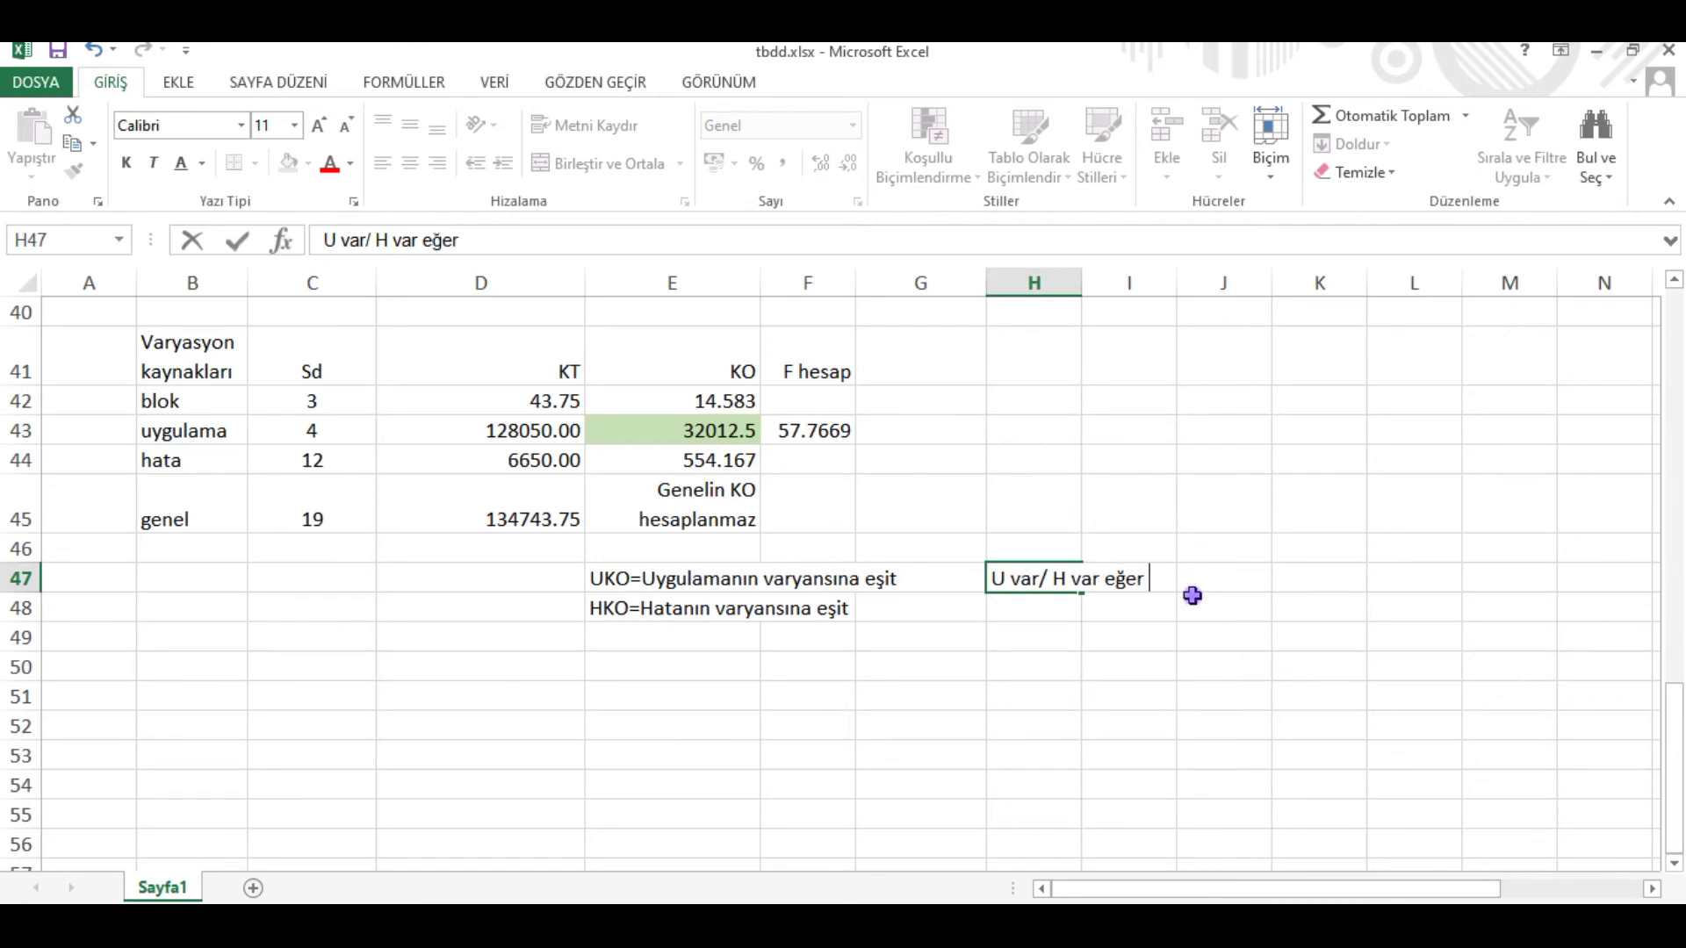
key("ctrl+Return")
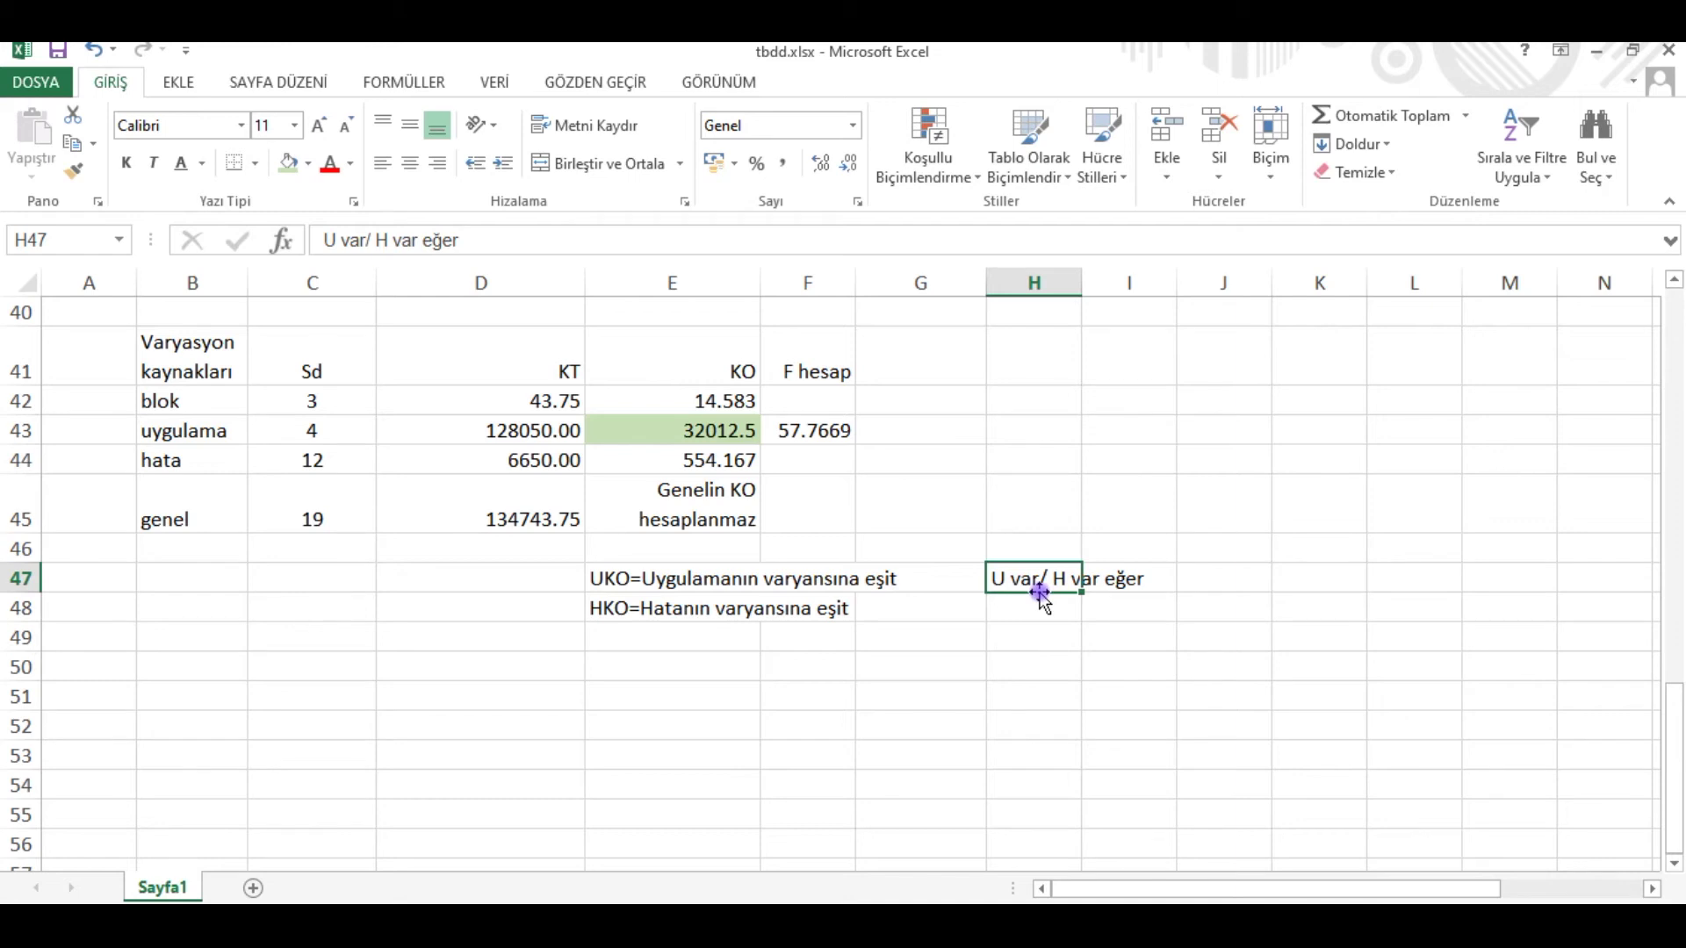
Step: Extend the H47 note after "eğer" with the condition "1 veya 1 den küçük"
left_click(1159, 575)
left_click(1042, 580)
left_click(1150, 577)
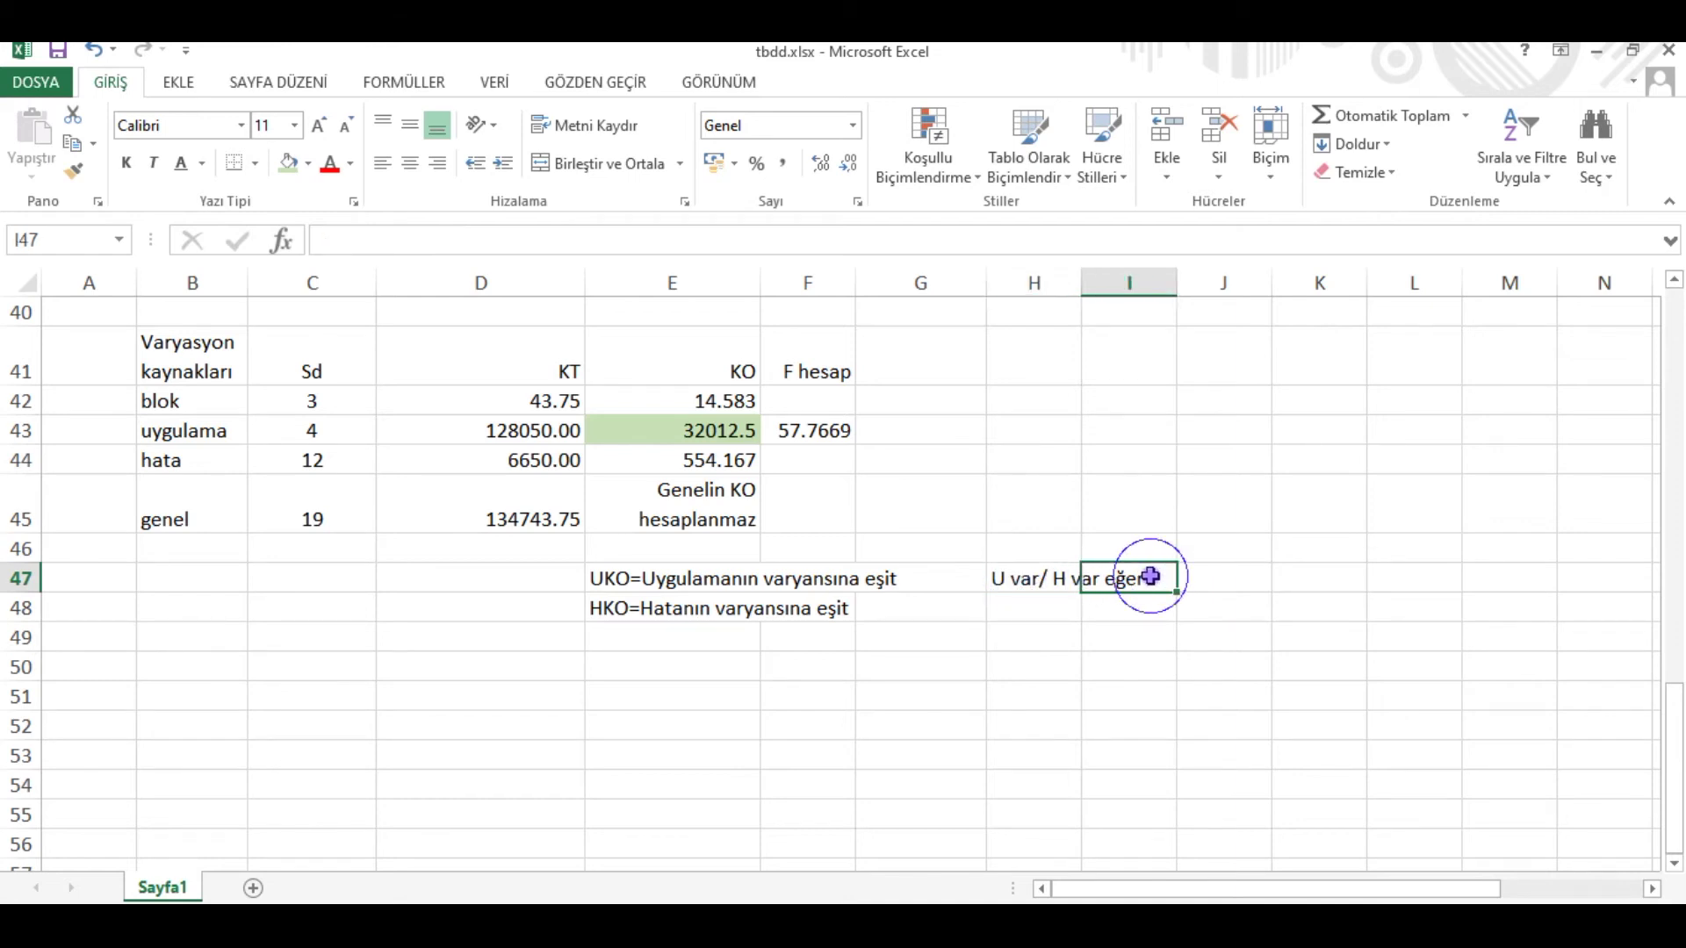
key("Left")
key("F2")
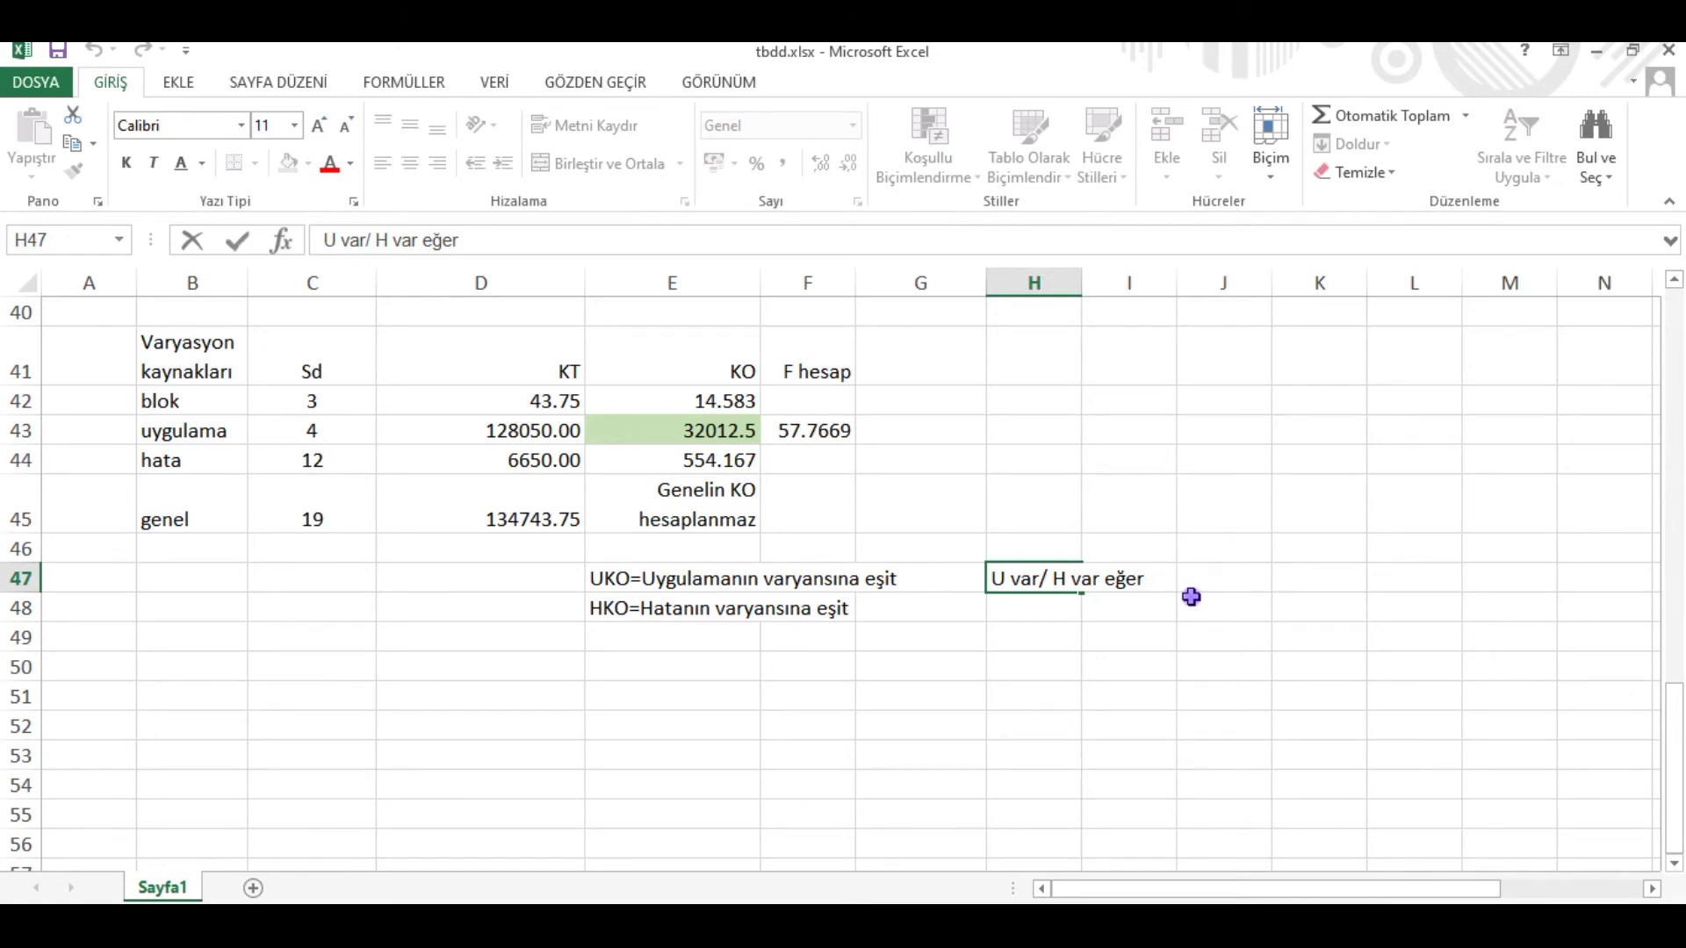
type("1 ve 1den kü")
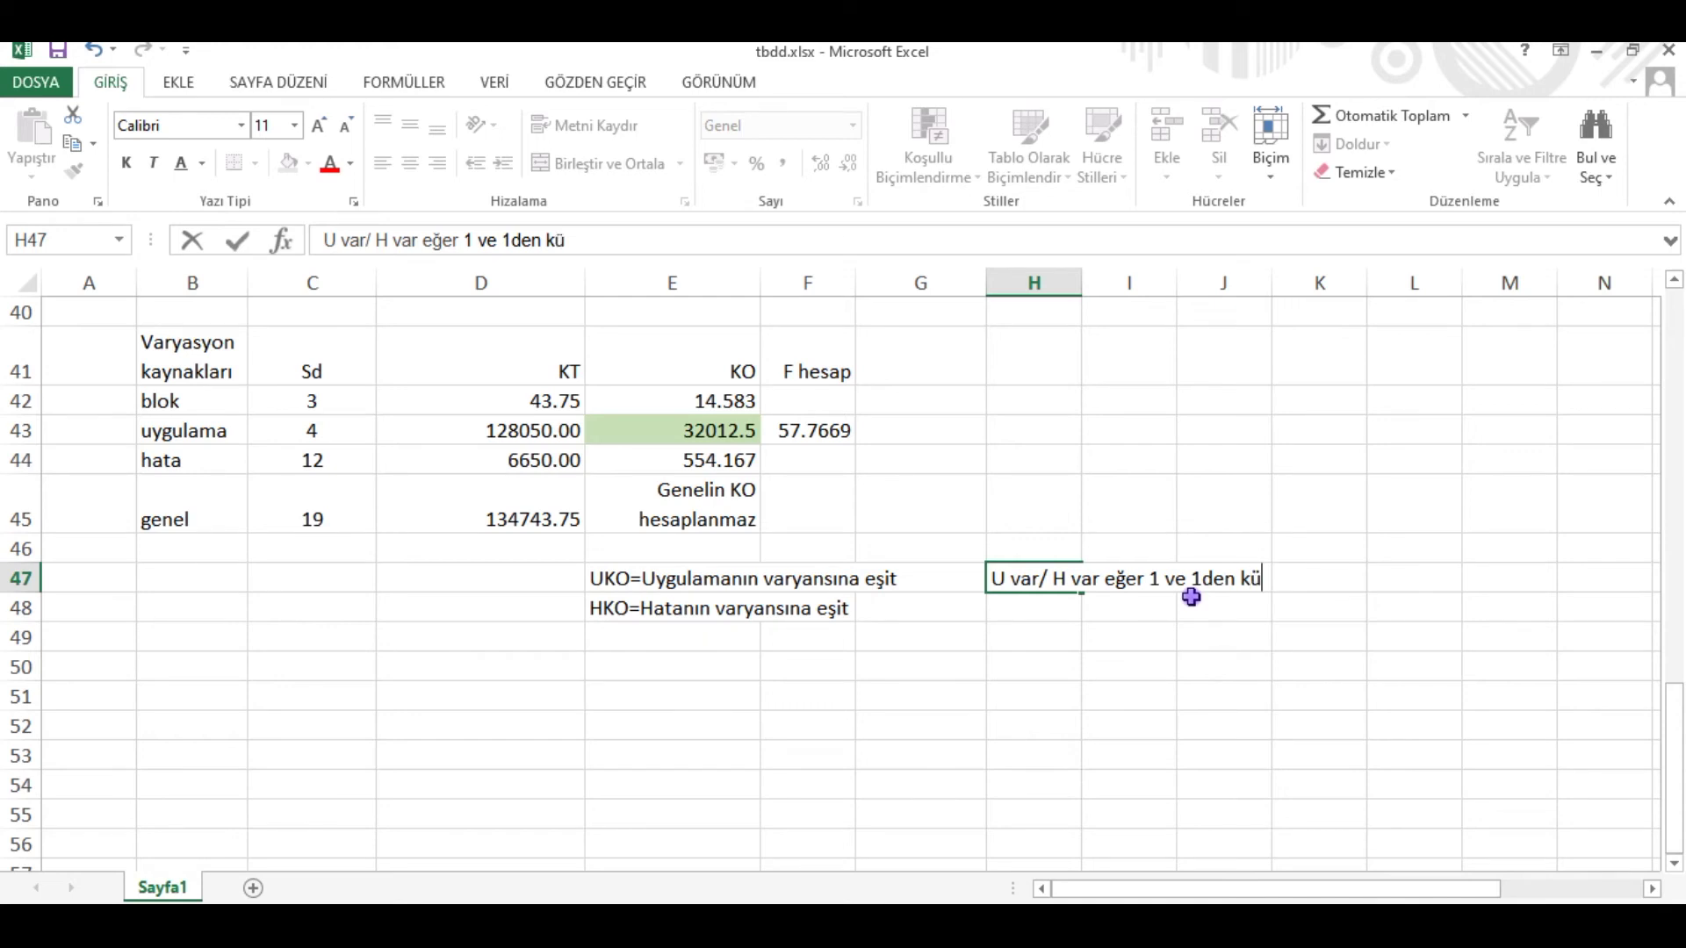
type("çük")
left_click(1199, 578)
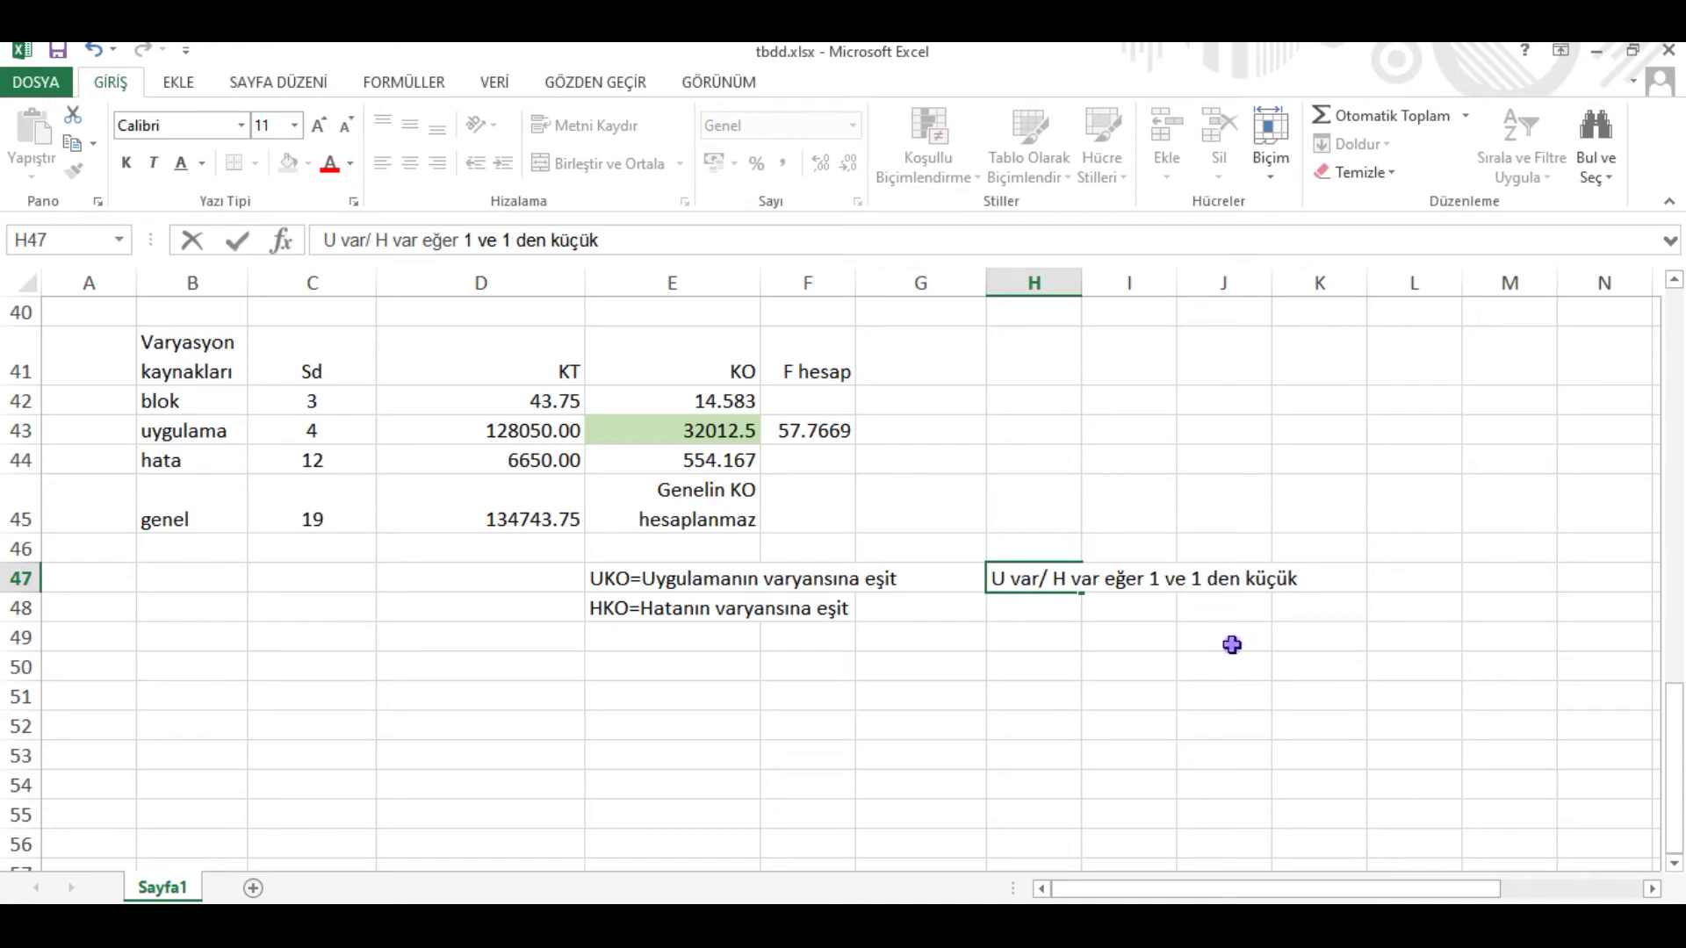
left_click(1184, 579)
type("ya")
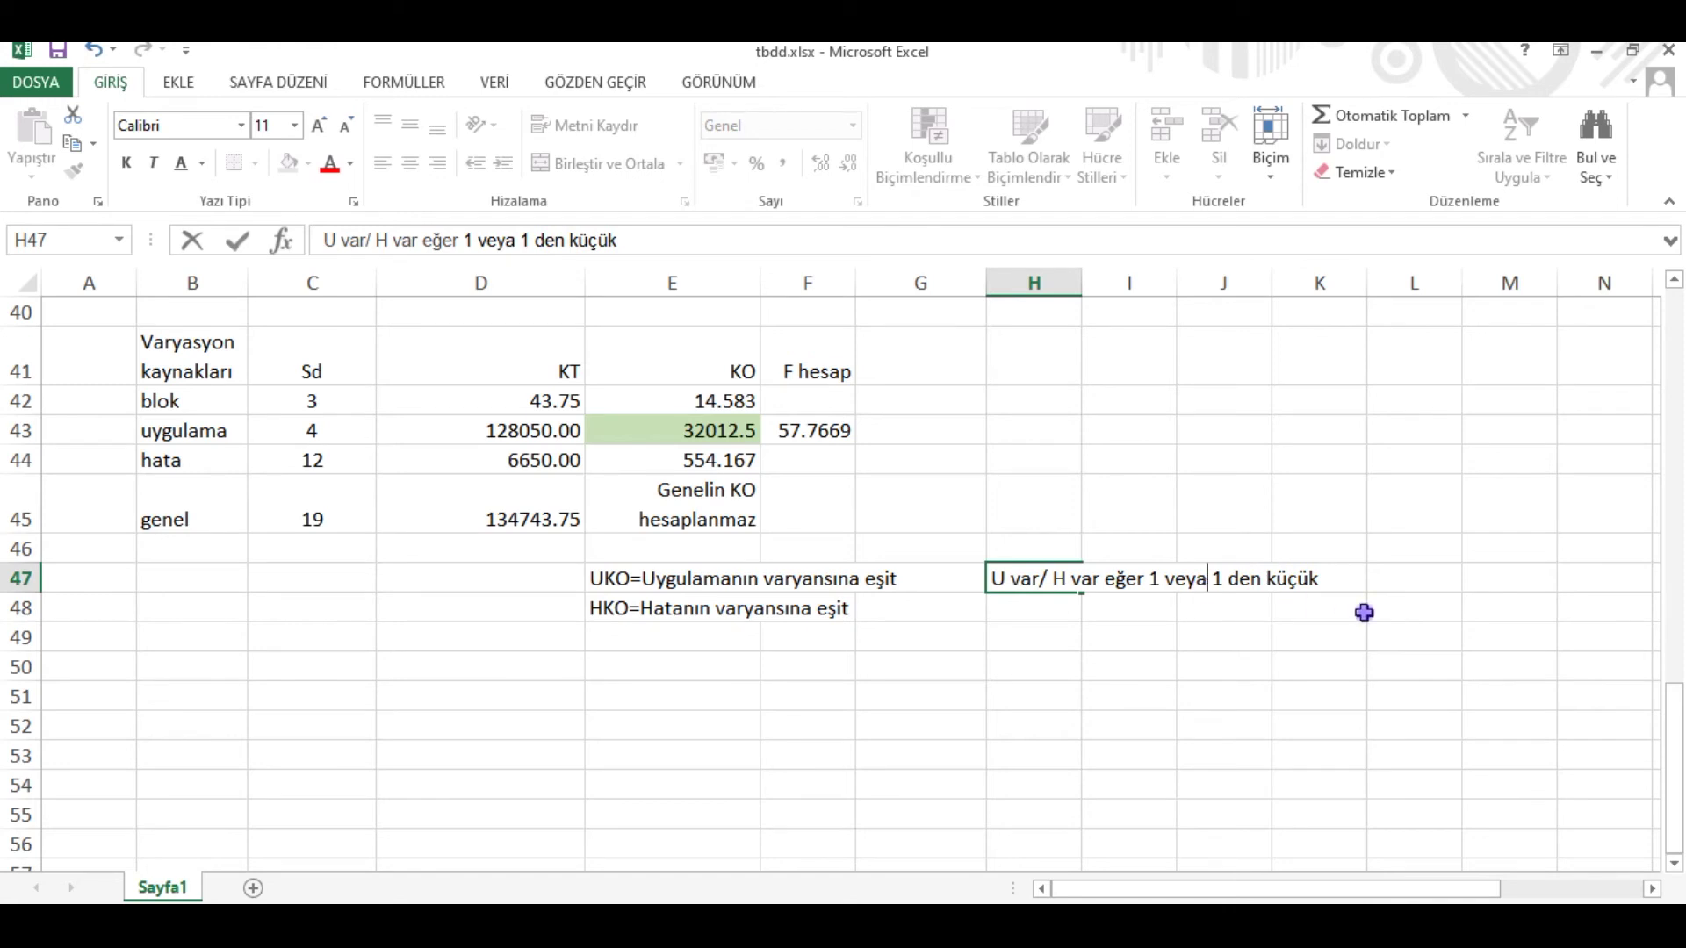
Step: Continue the H47 note after "küçük" with "ise uygulamamızda yer alan"
left_click(1319, 575)
type("ise uygula")
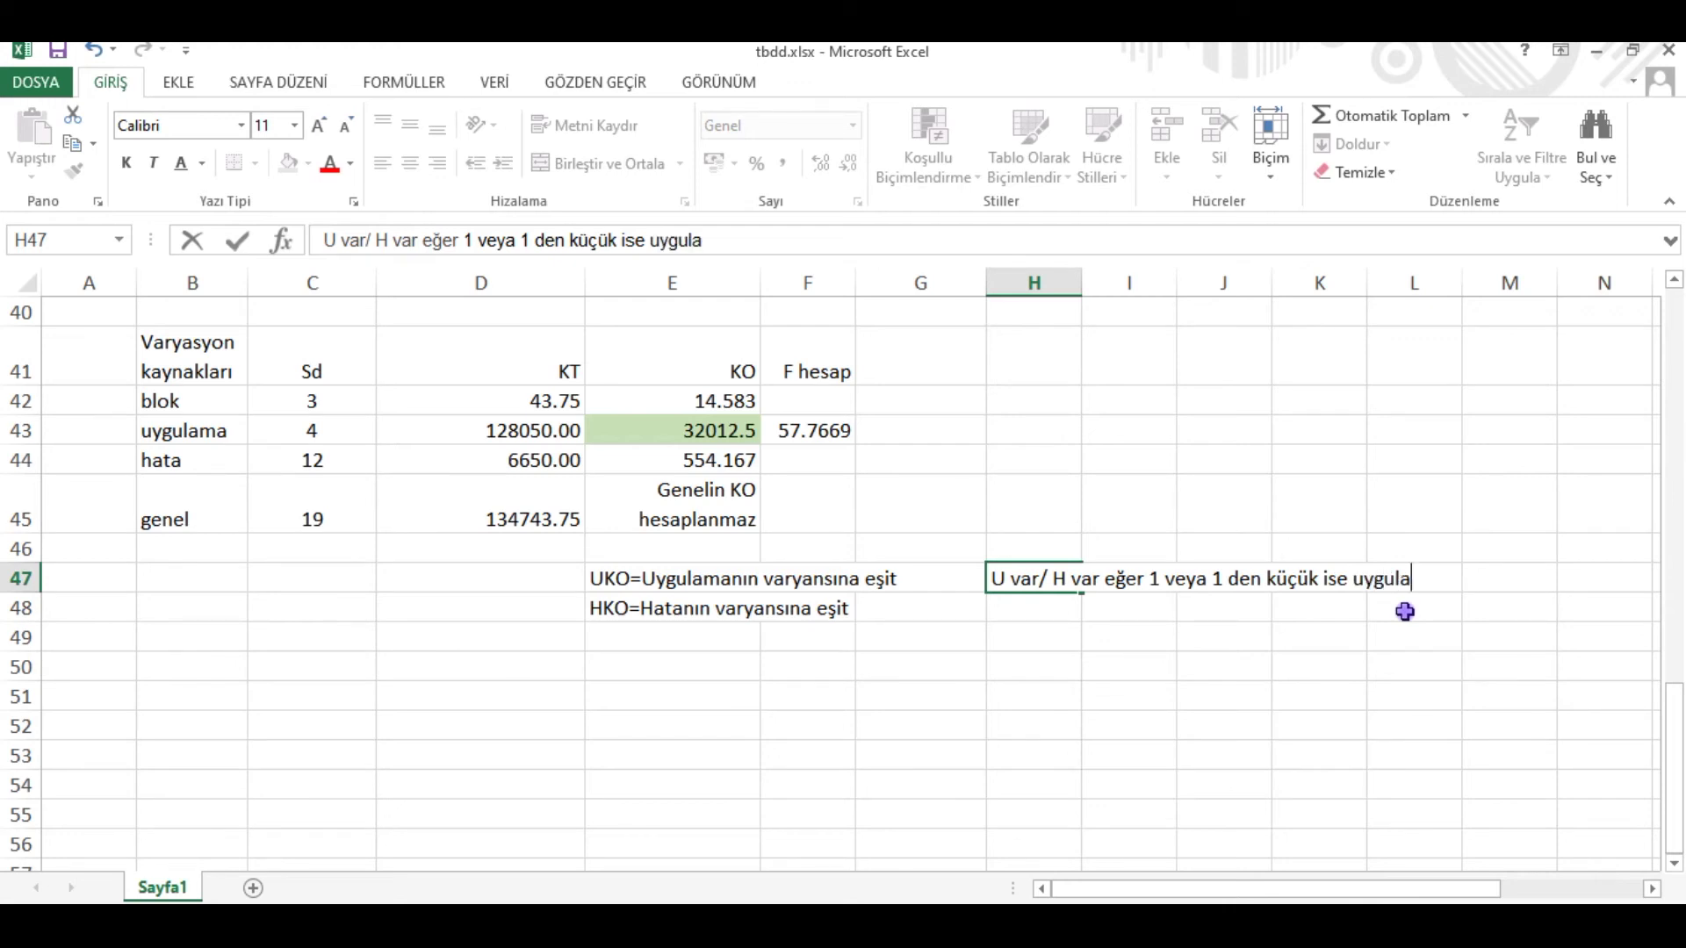
type("mamızd")
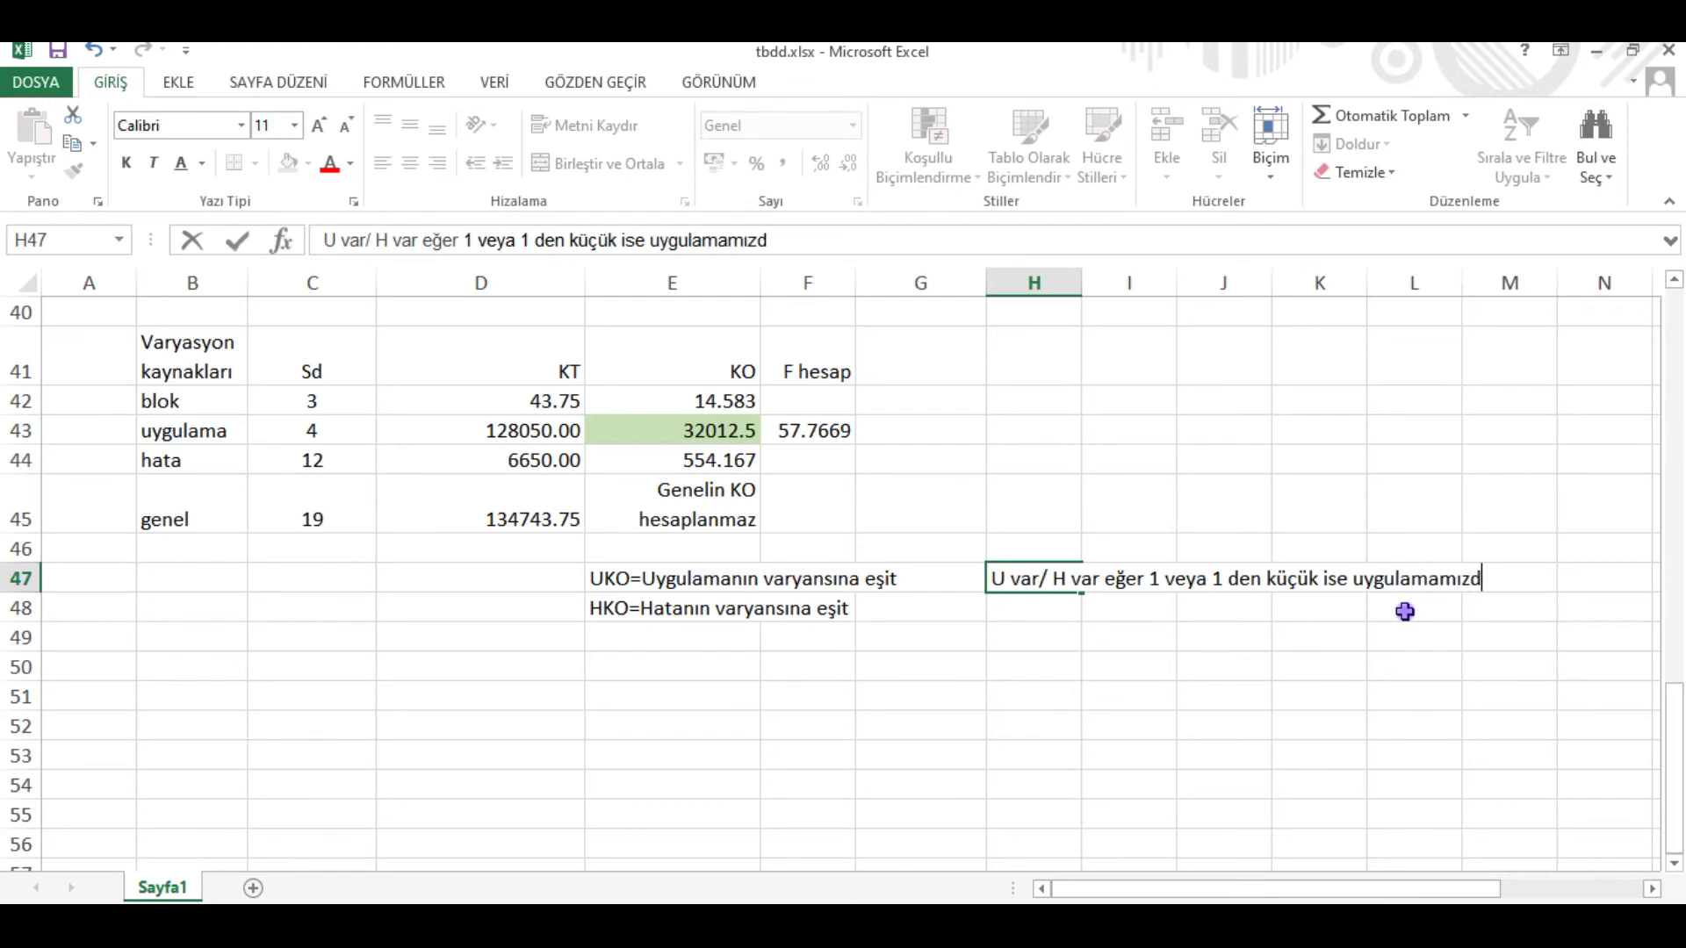
type("a yer alan")
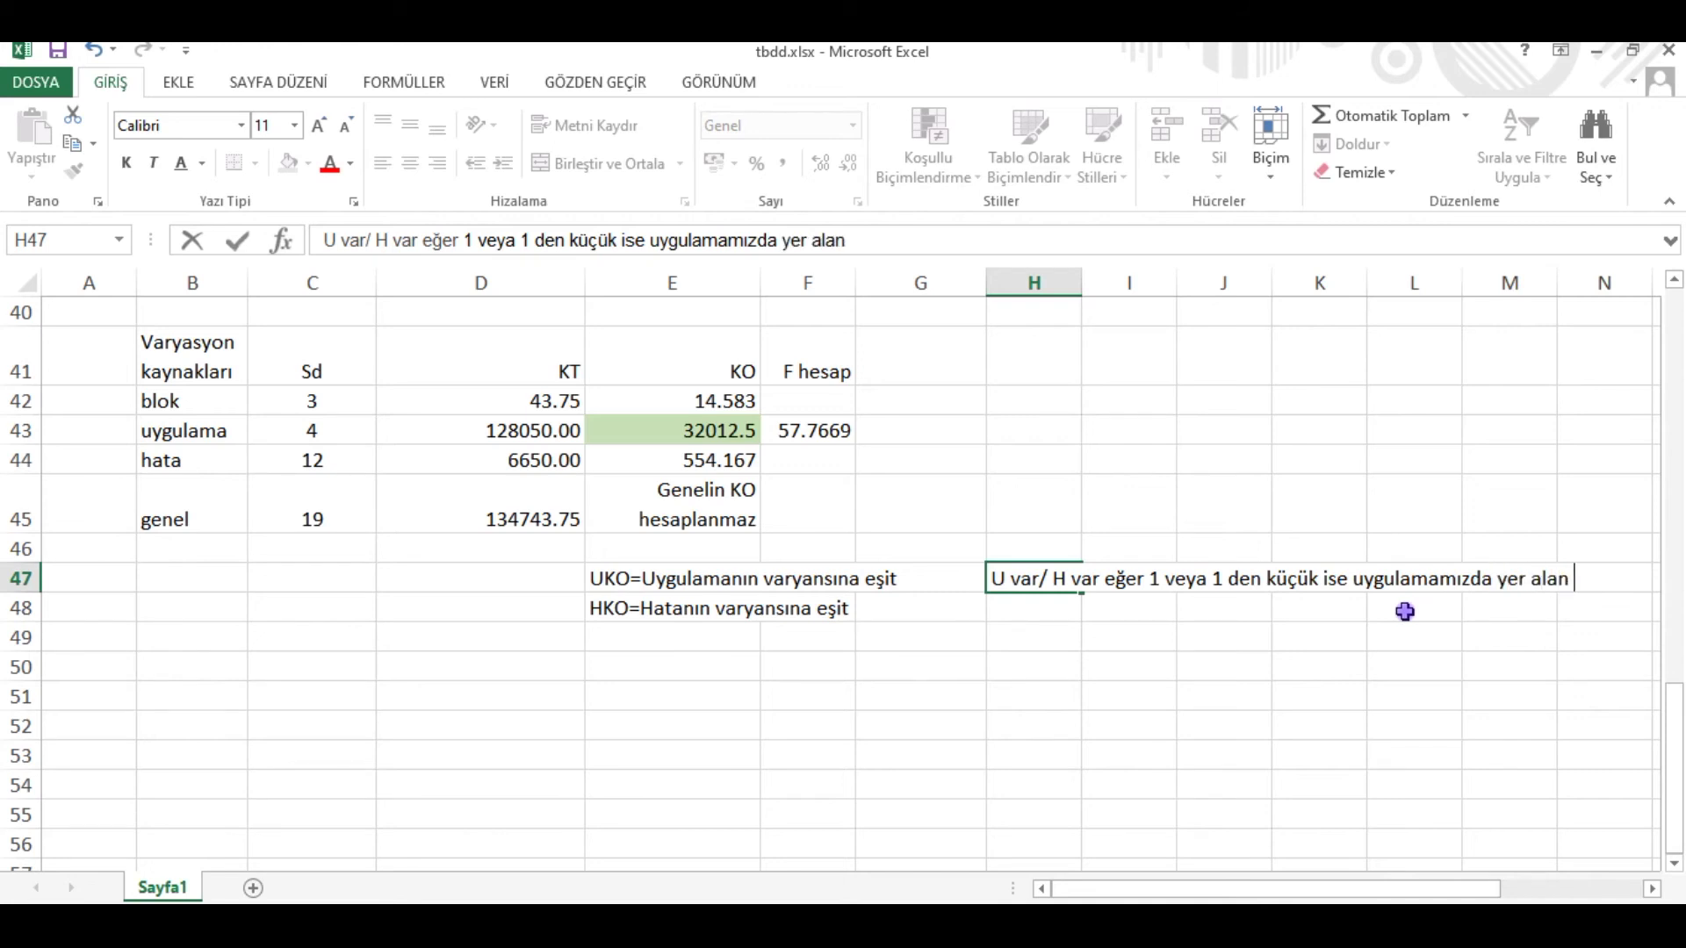
Step: Enter the note's second line, "çeşitlerin tane verimi ortalamarı istatisksel olarak", in cell I48
left_click(1157, 607)
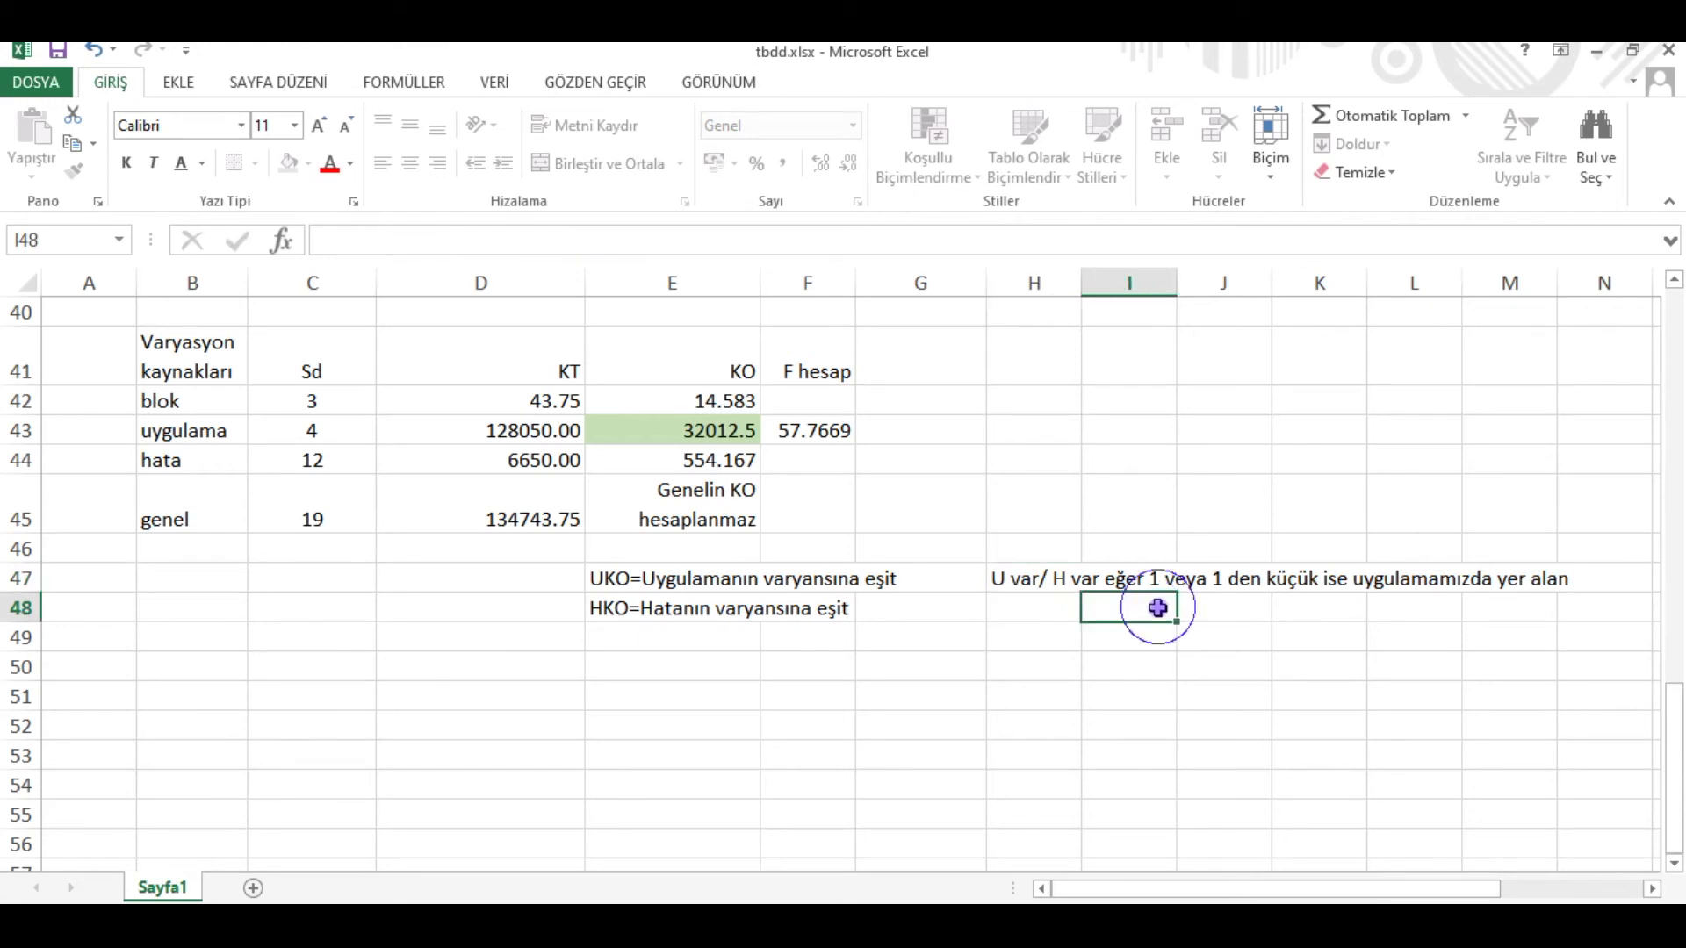
type("çeşit")
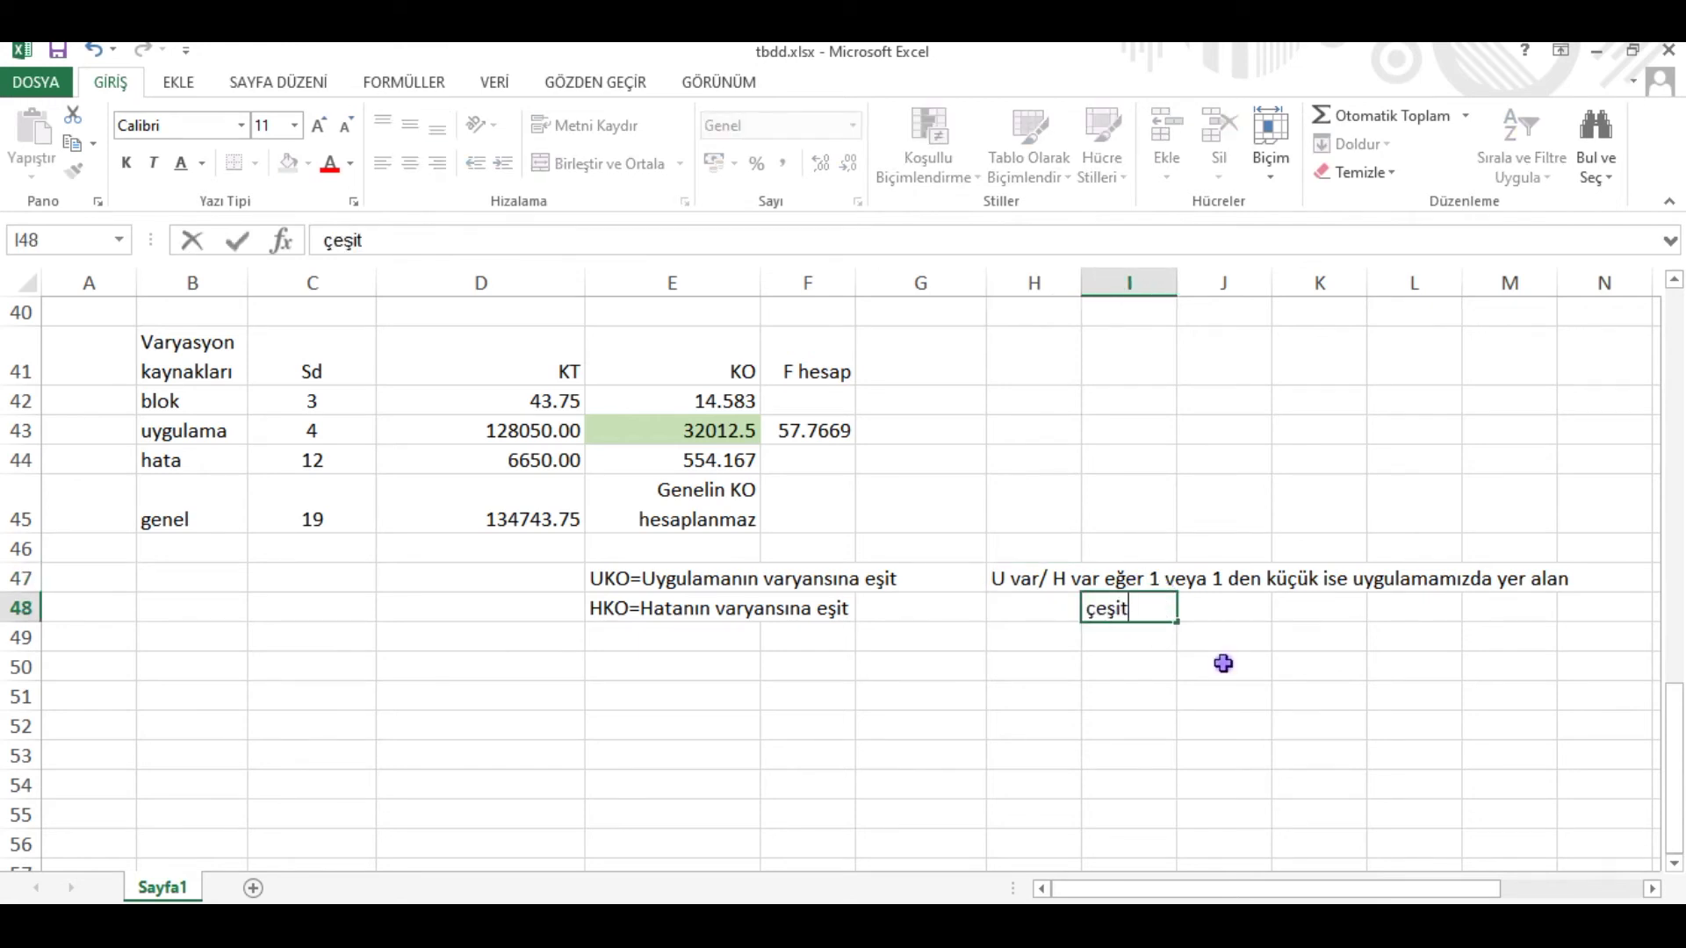
type("lerin tane ver")
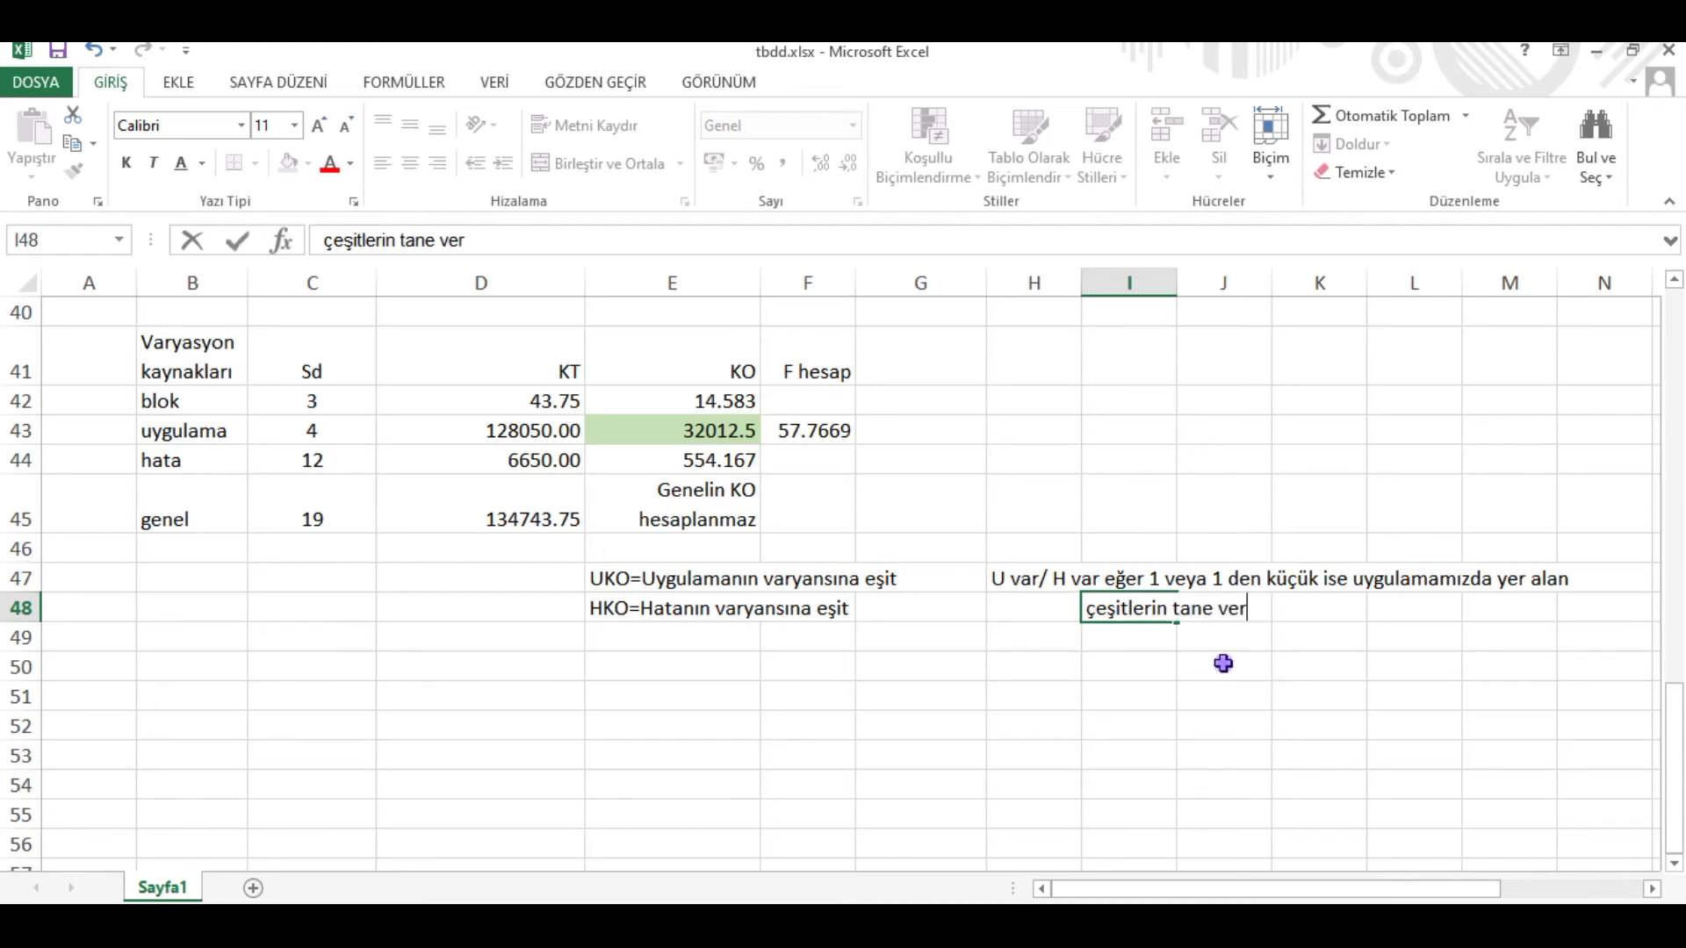
type("imi ortalamarı")
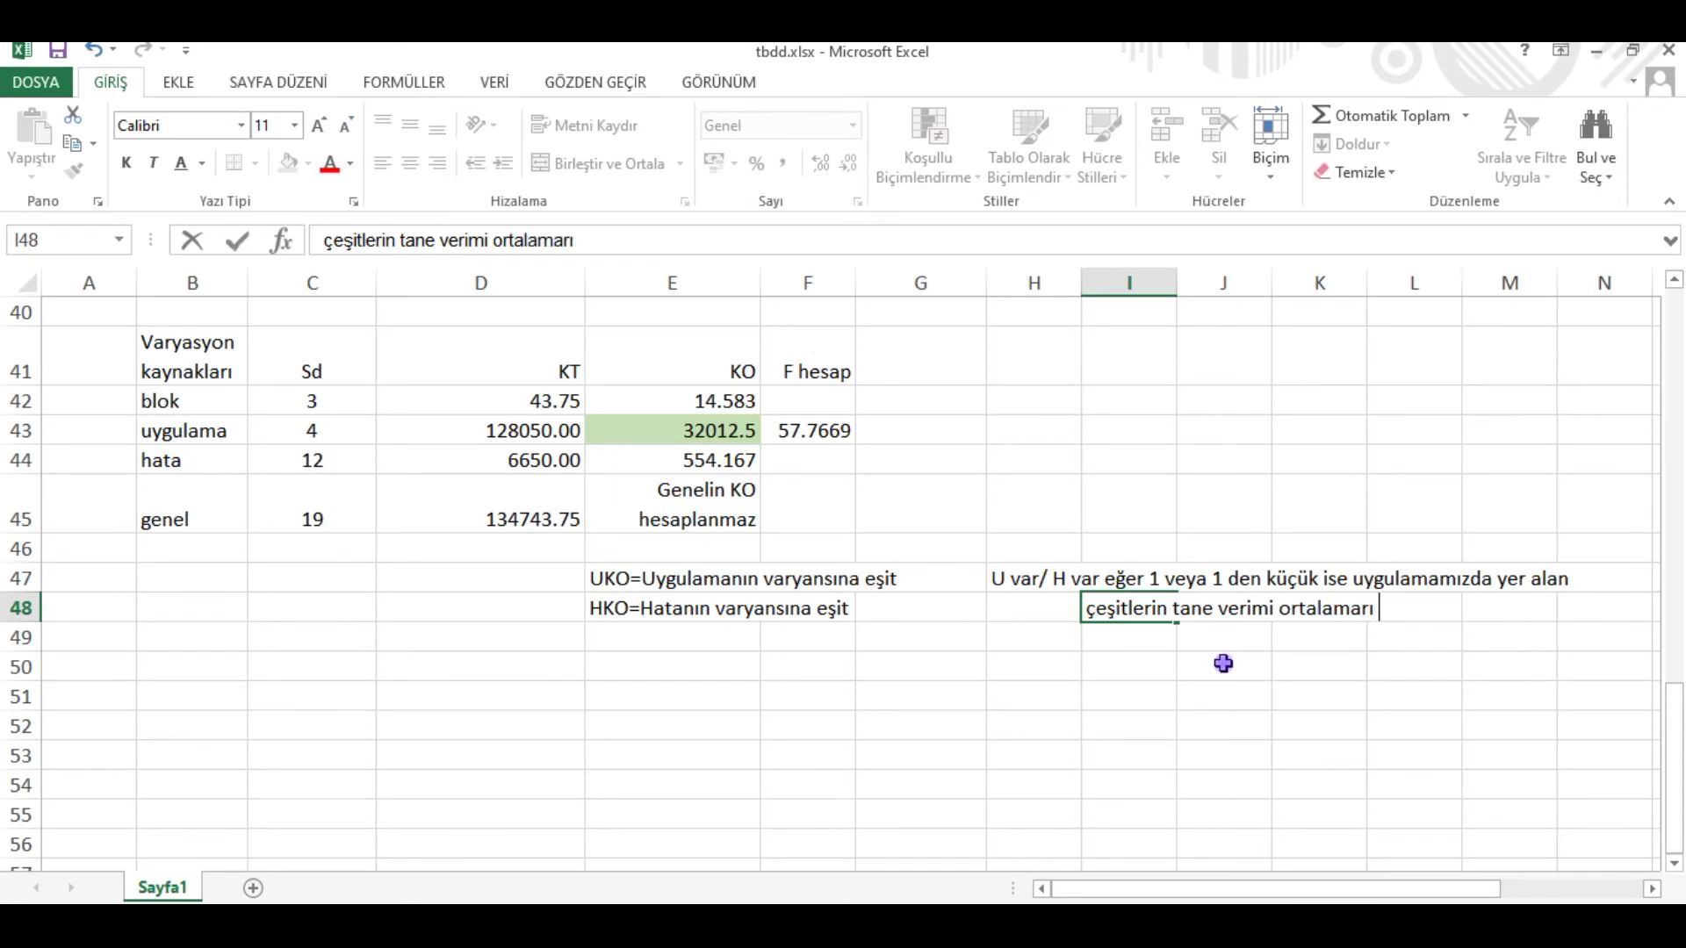
type(" istatiskse")
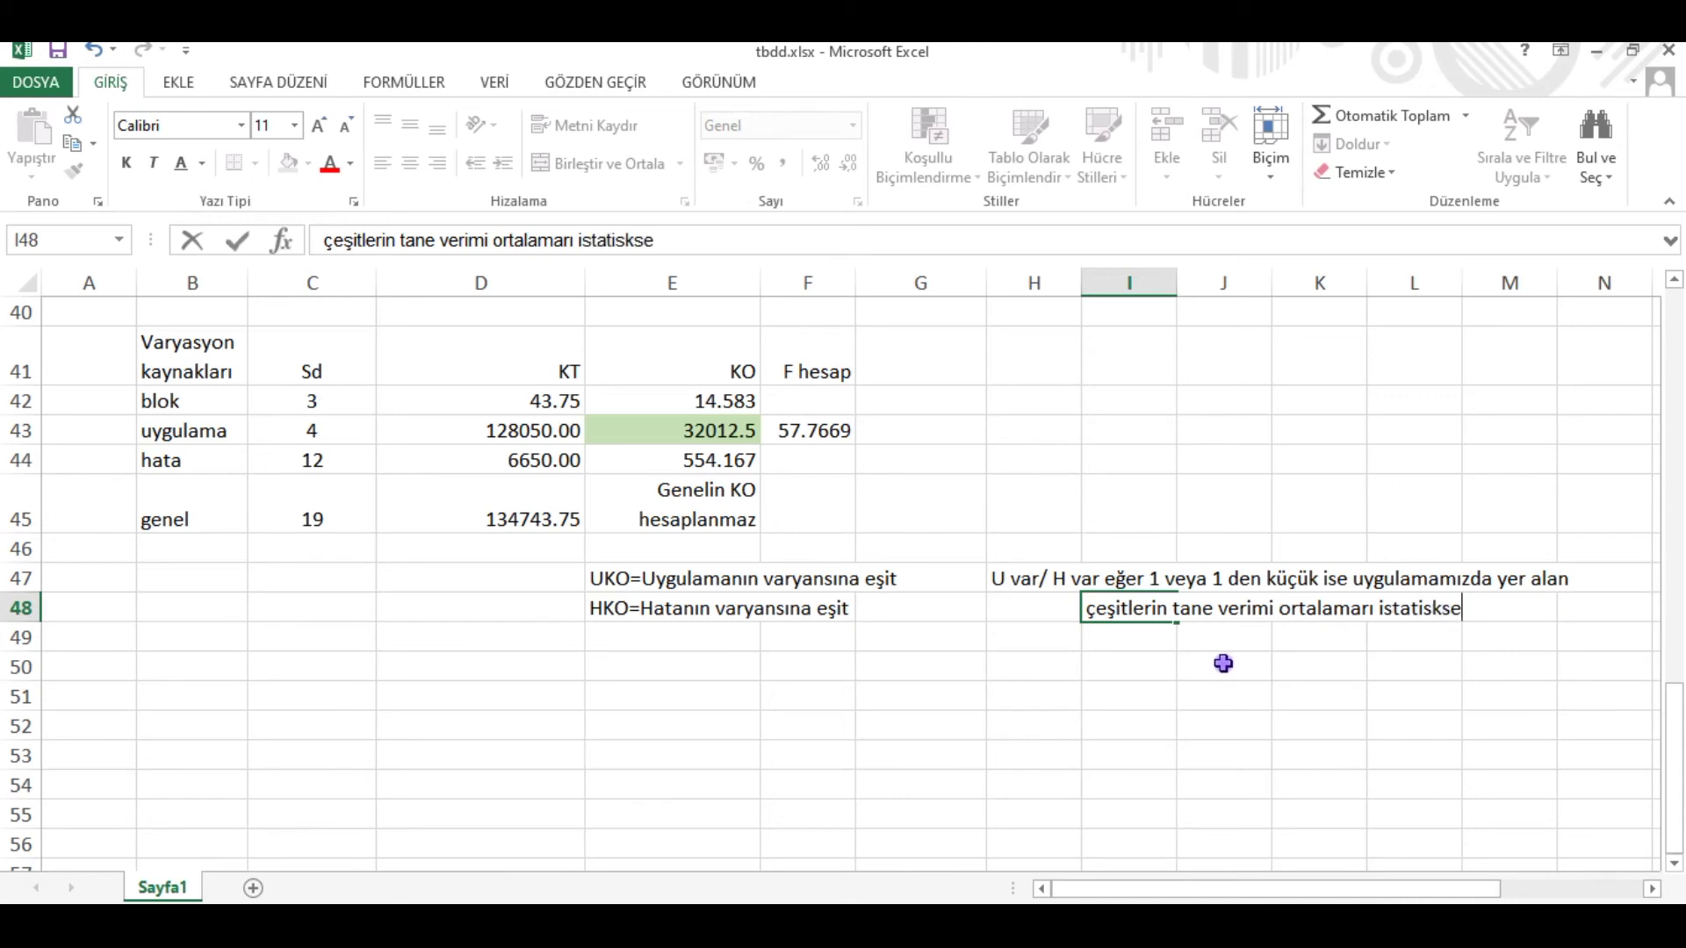
type("l oalrak")
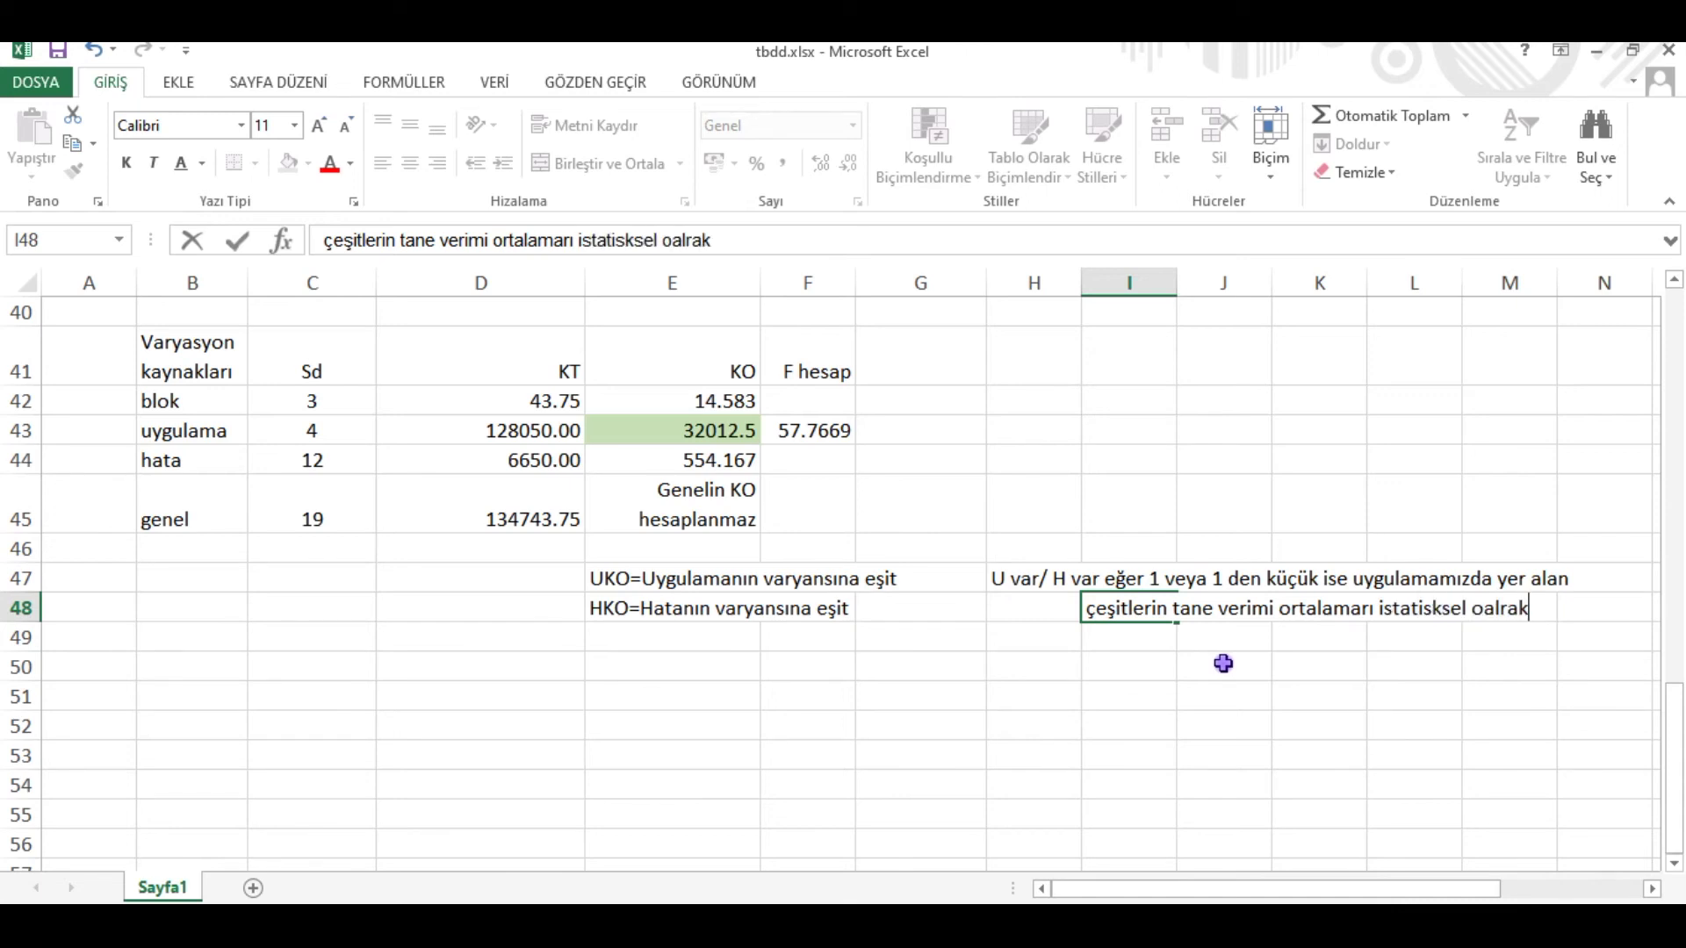
key("BackSpace")
key("BackSpace")
key("BackSpace")
key("BackSpace")
key("BackSpace")
type("larak")
key("Return")
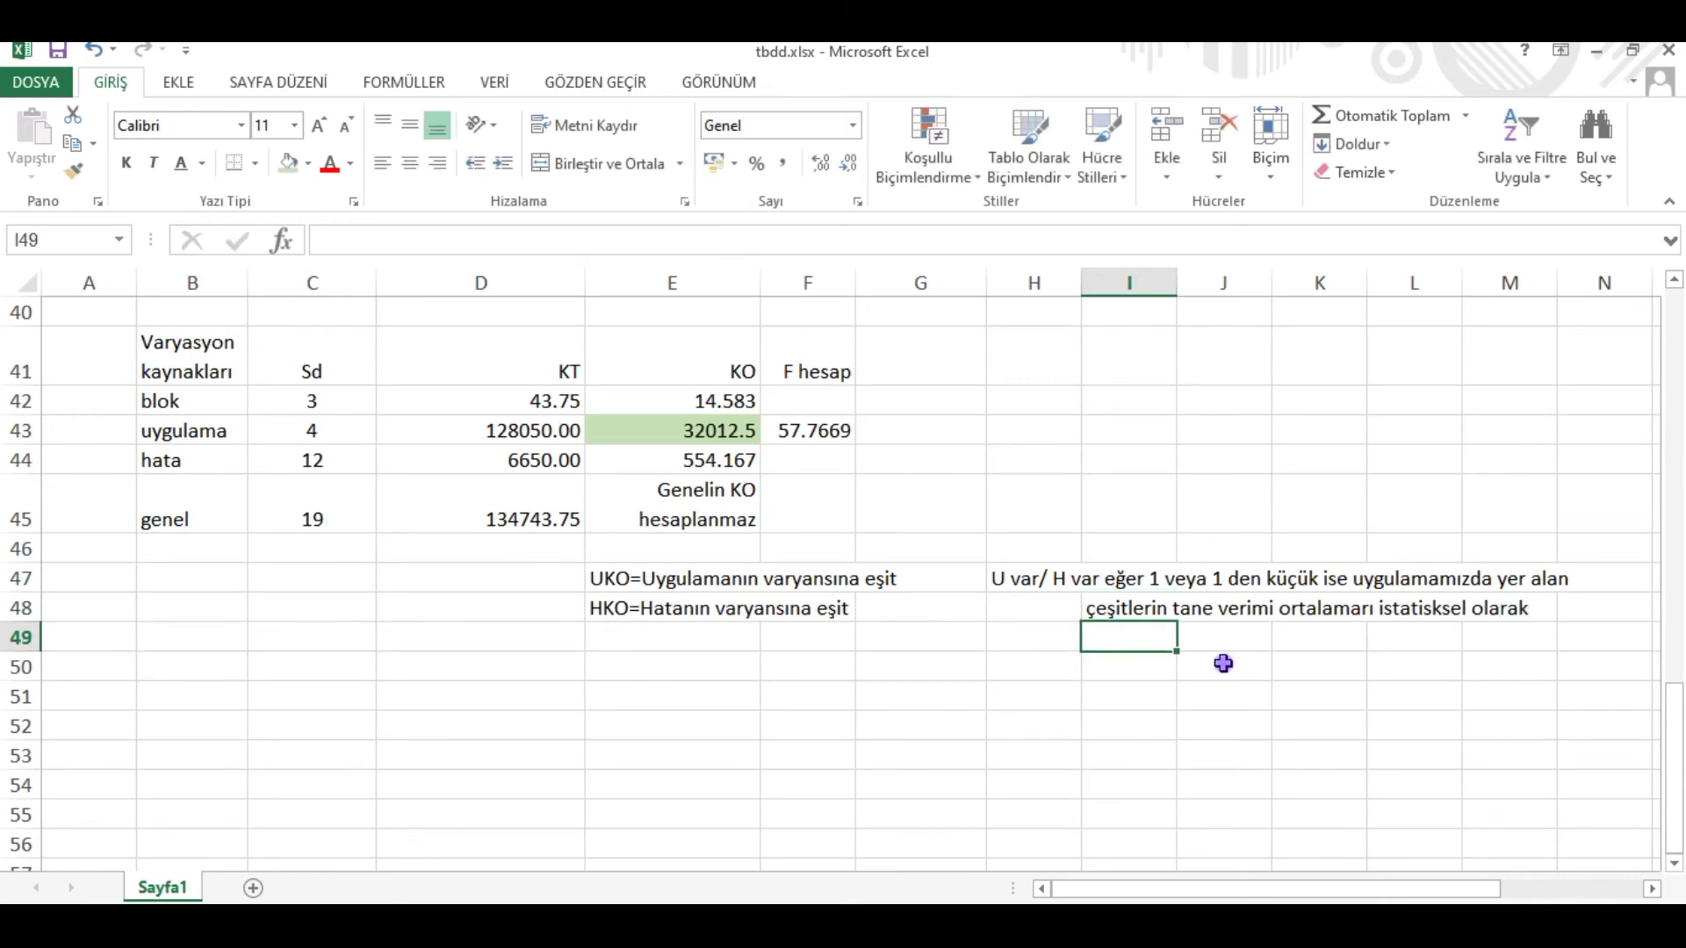
Step: Enter the note's third line, "farksızdır ya da çeşitlerin verimleri birbirinden farklı değil", in cell I49
type("farkszı")
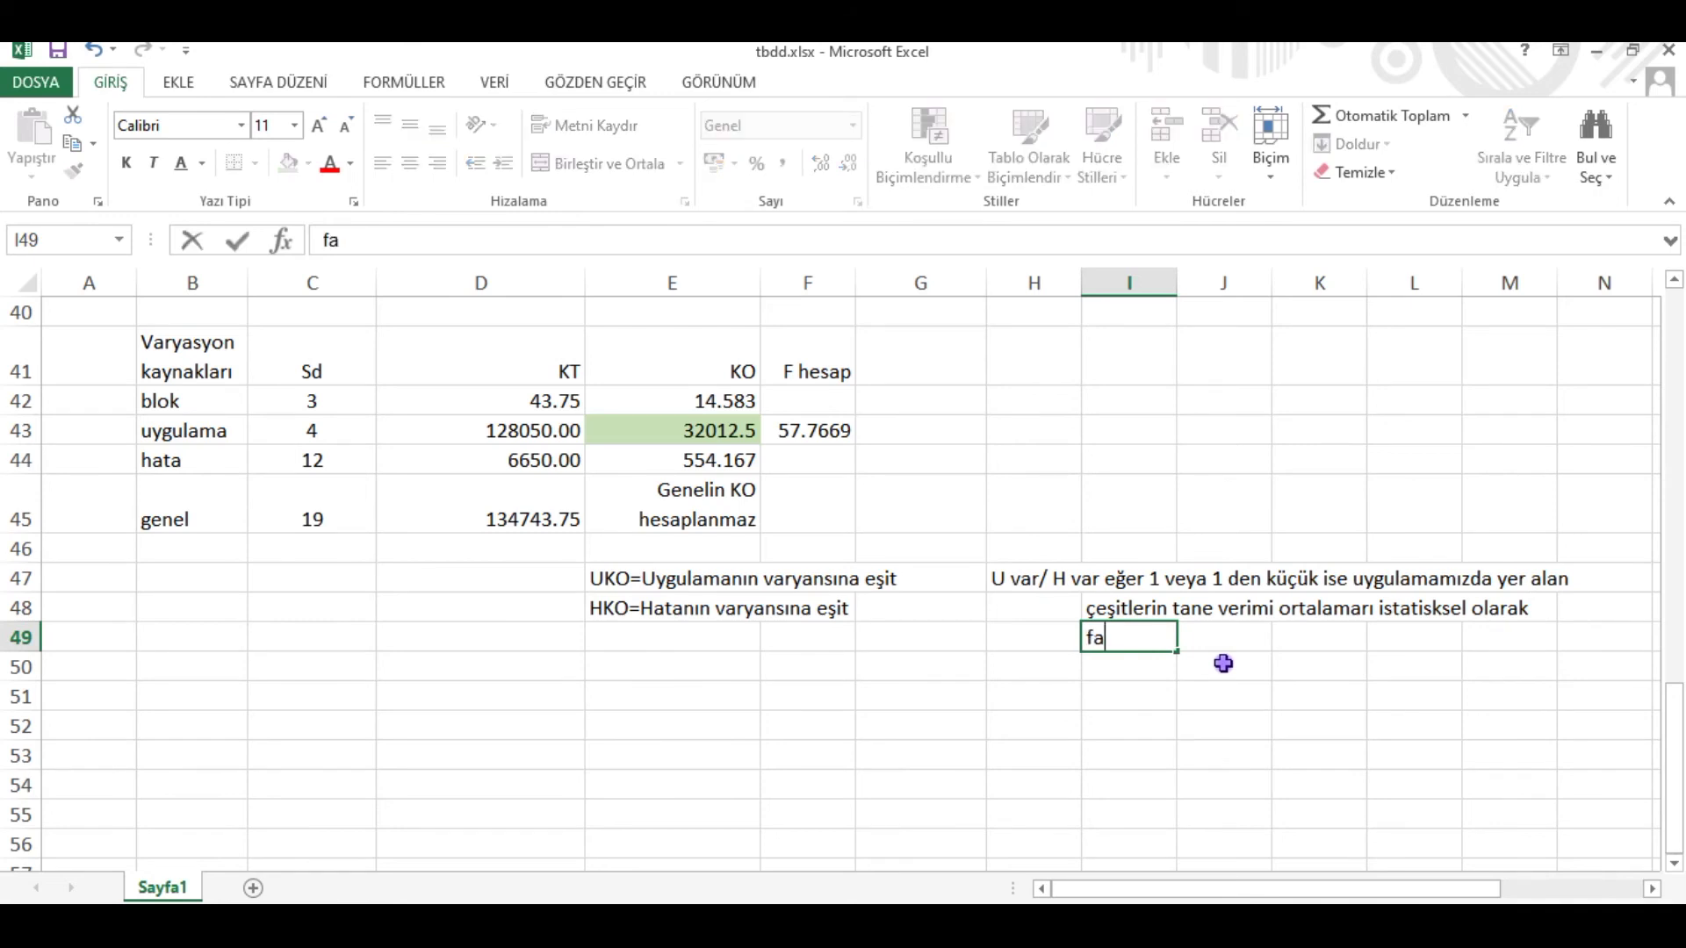
key("BackSpace")
key("BackSpace")
type("ızdır")
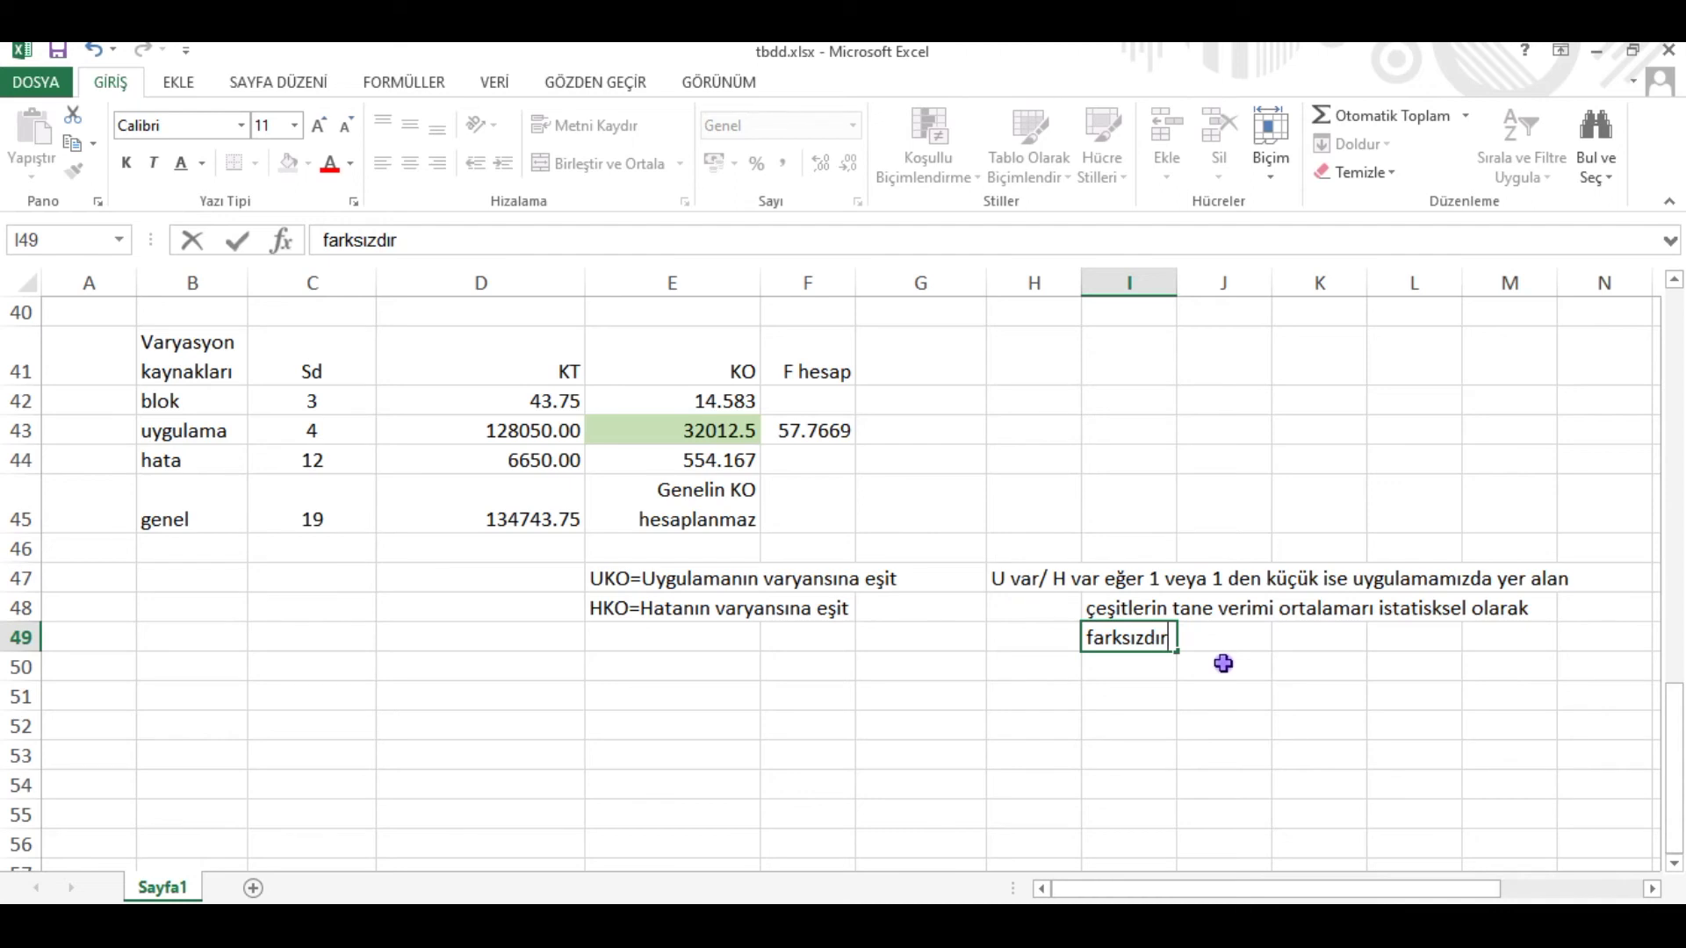
type(" ya da çeşit")
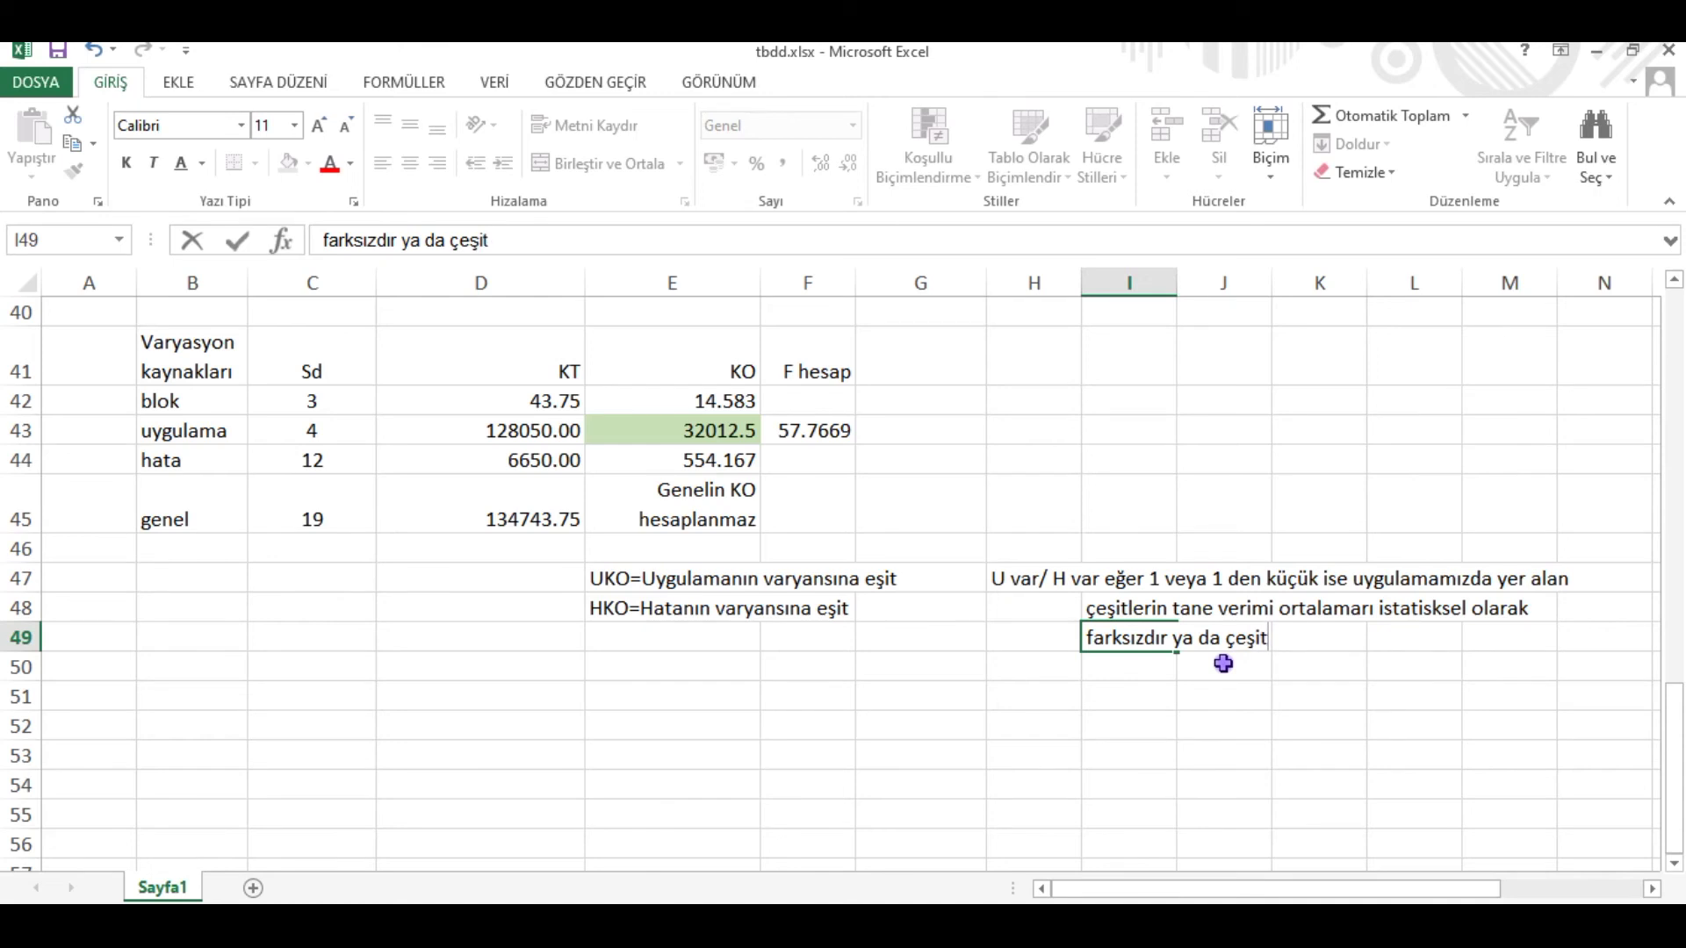
type("lerin verimşe")
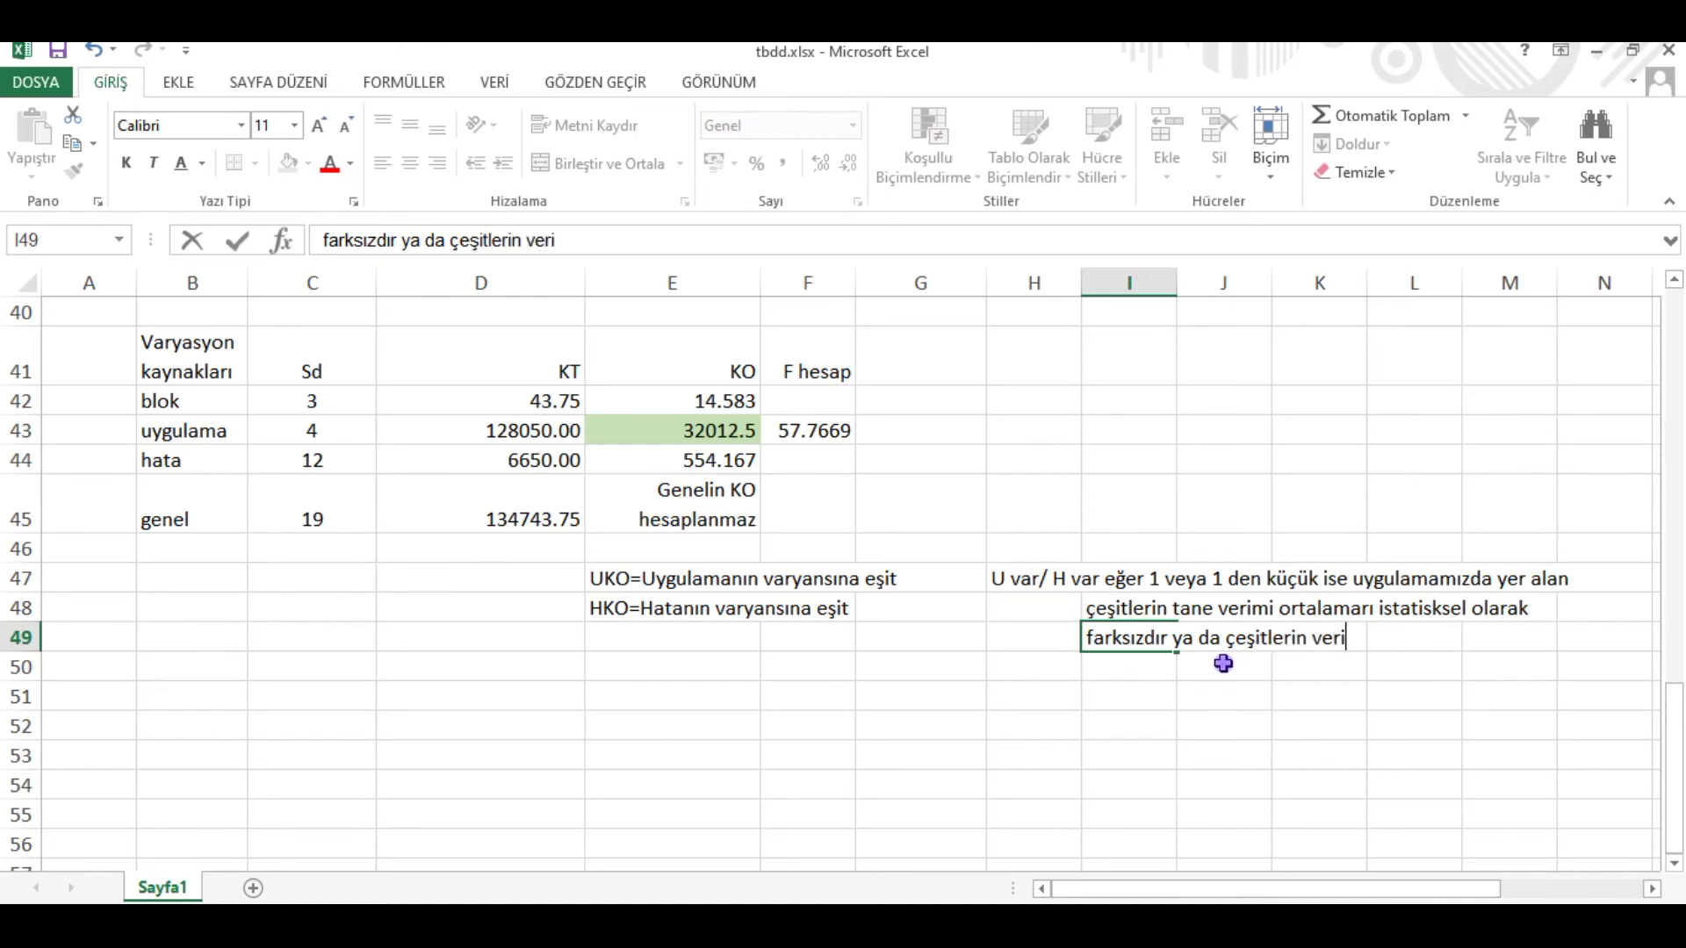
key("BackSpace")
key("BackSpace")
type("leri birbiri")
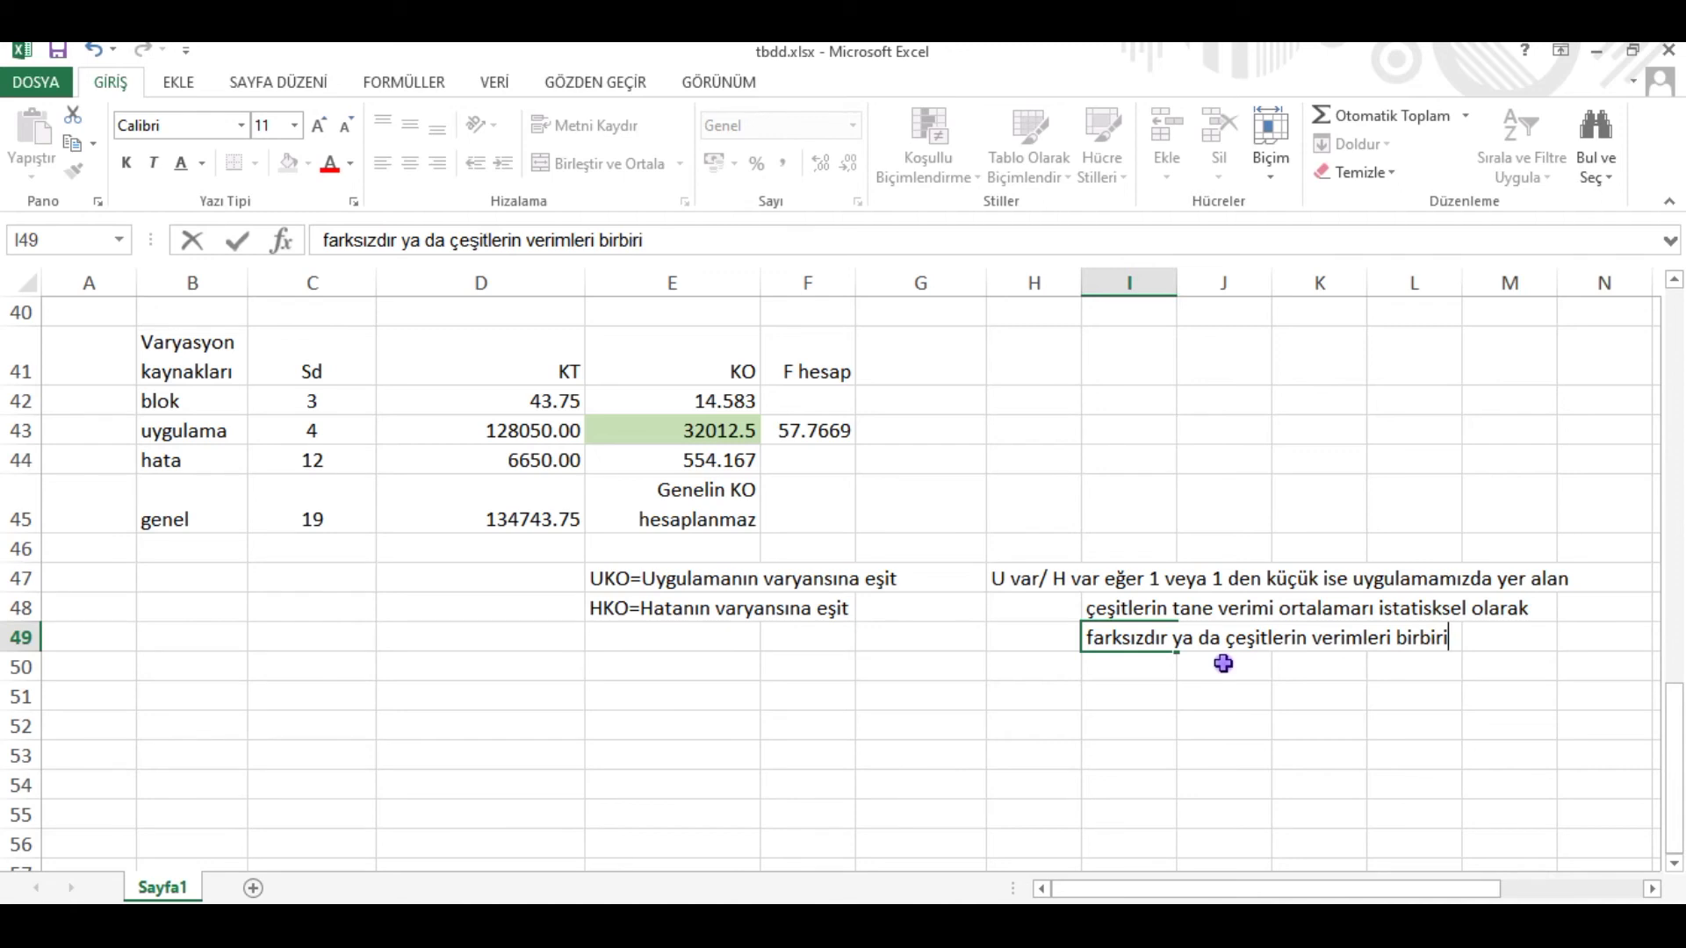
type("nden fa")
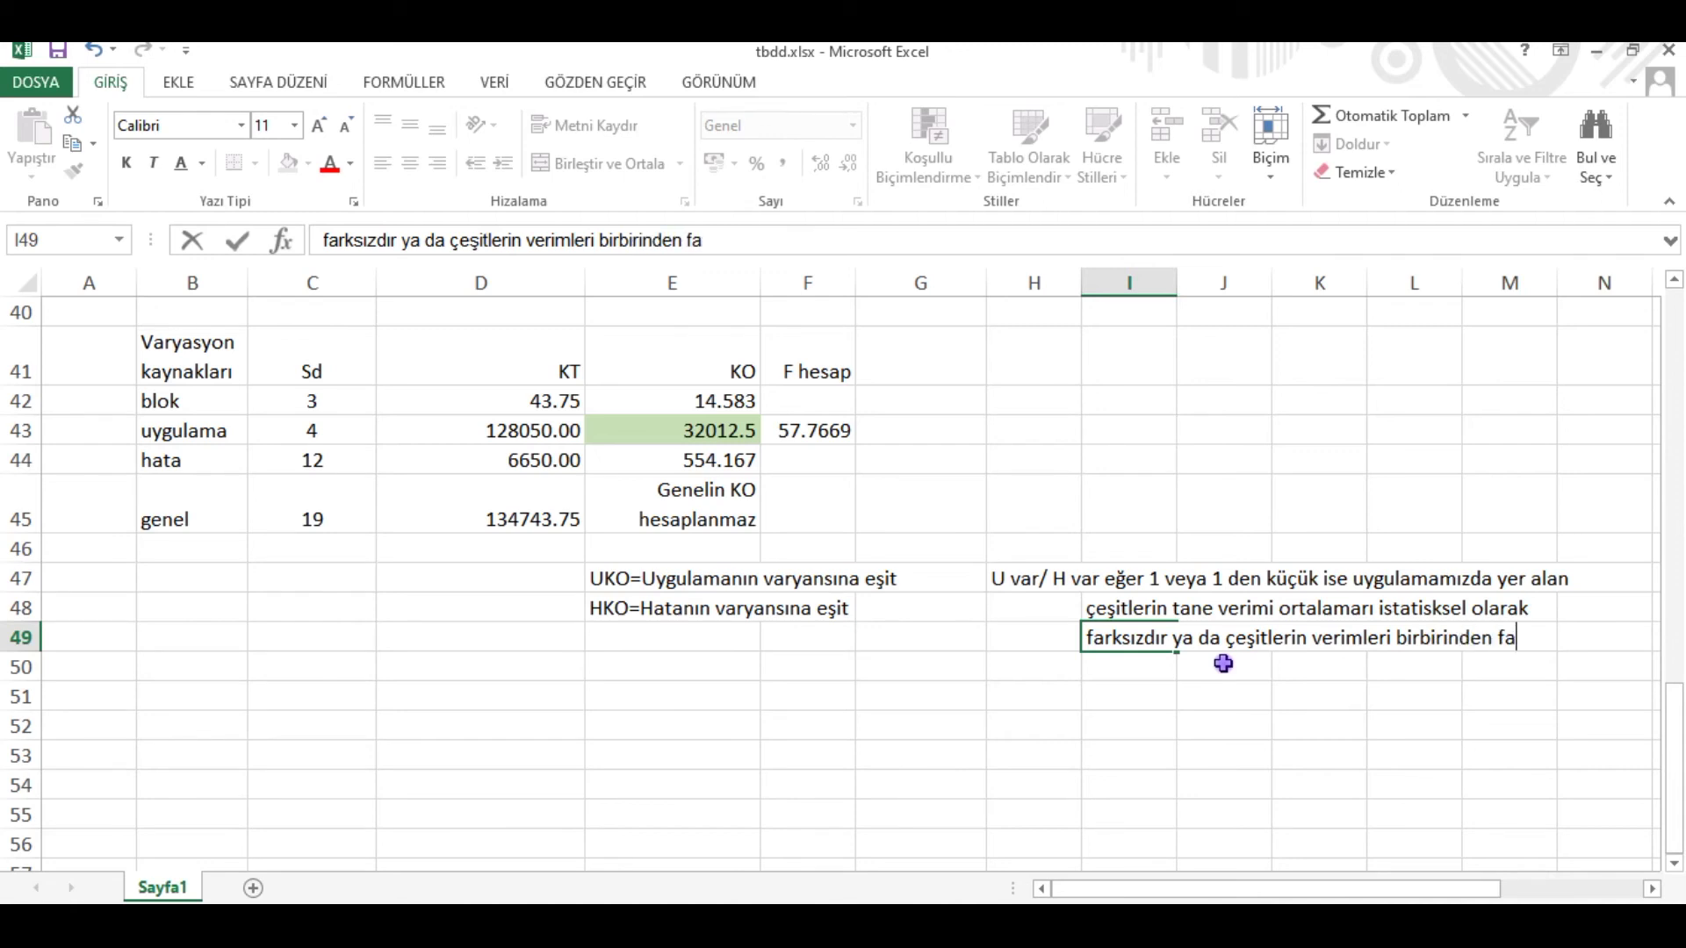
type("rklı değil")
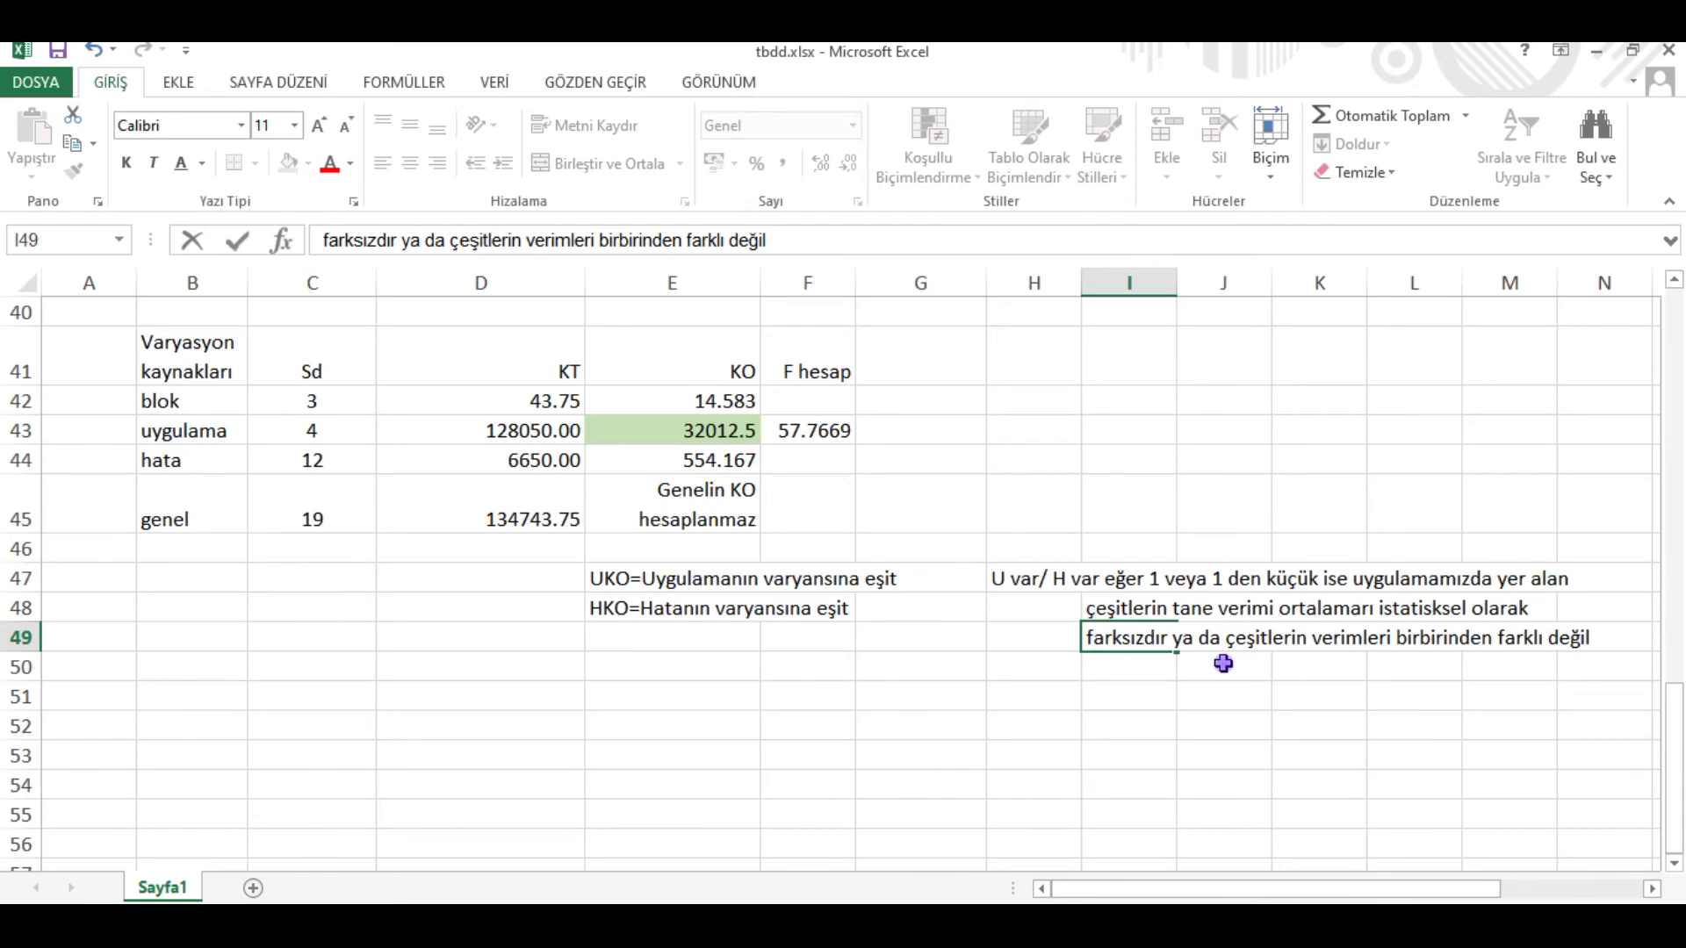
key("Return")
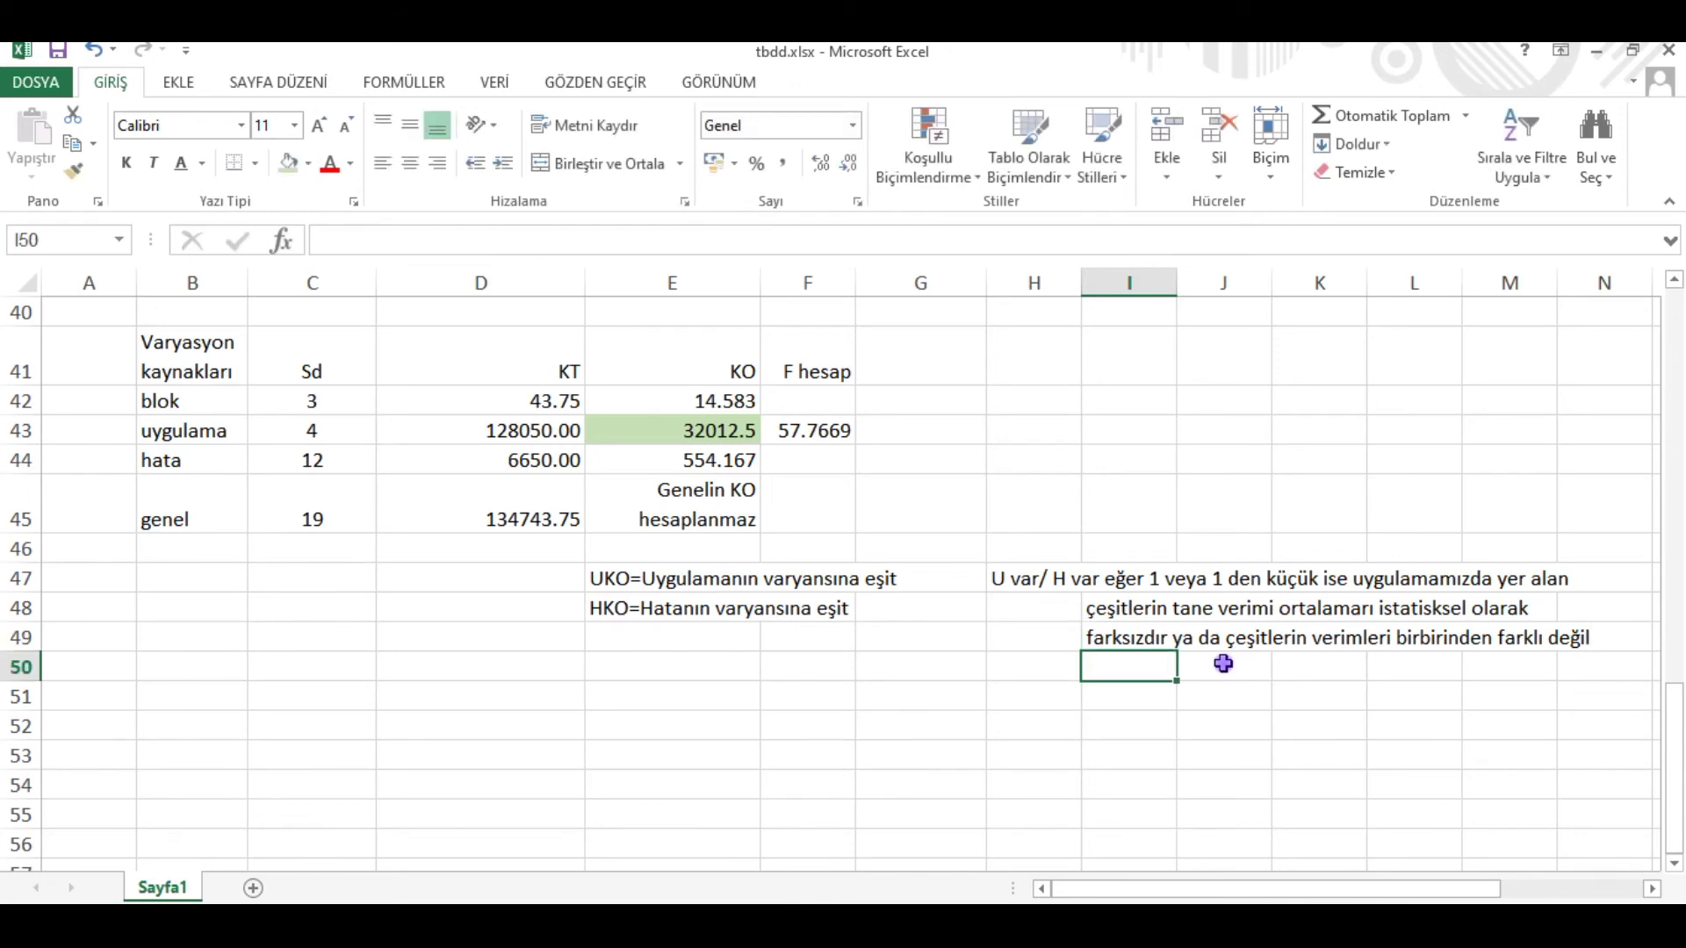
Step: Write the note's closing line, "yani çeşitler aynı...verim farklılığı yok...", in cell I50
type("yani ")
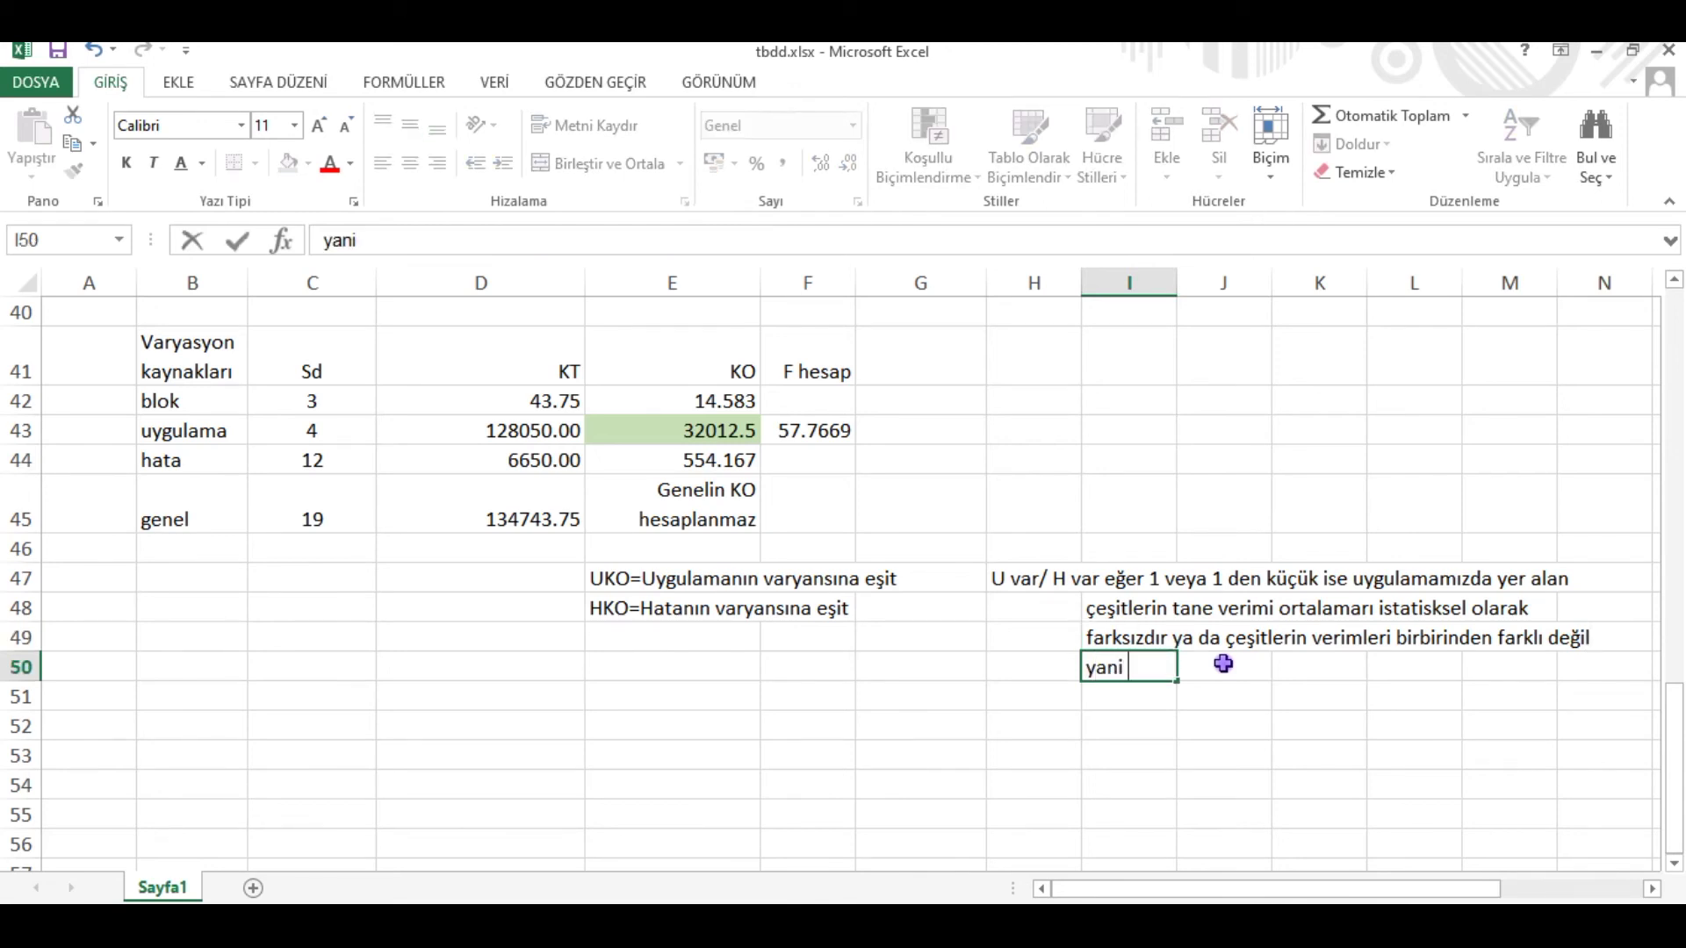
type("çeşitler ay")
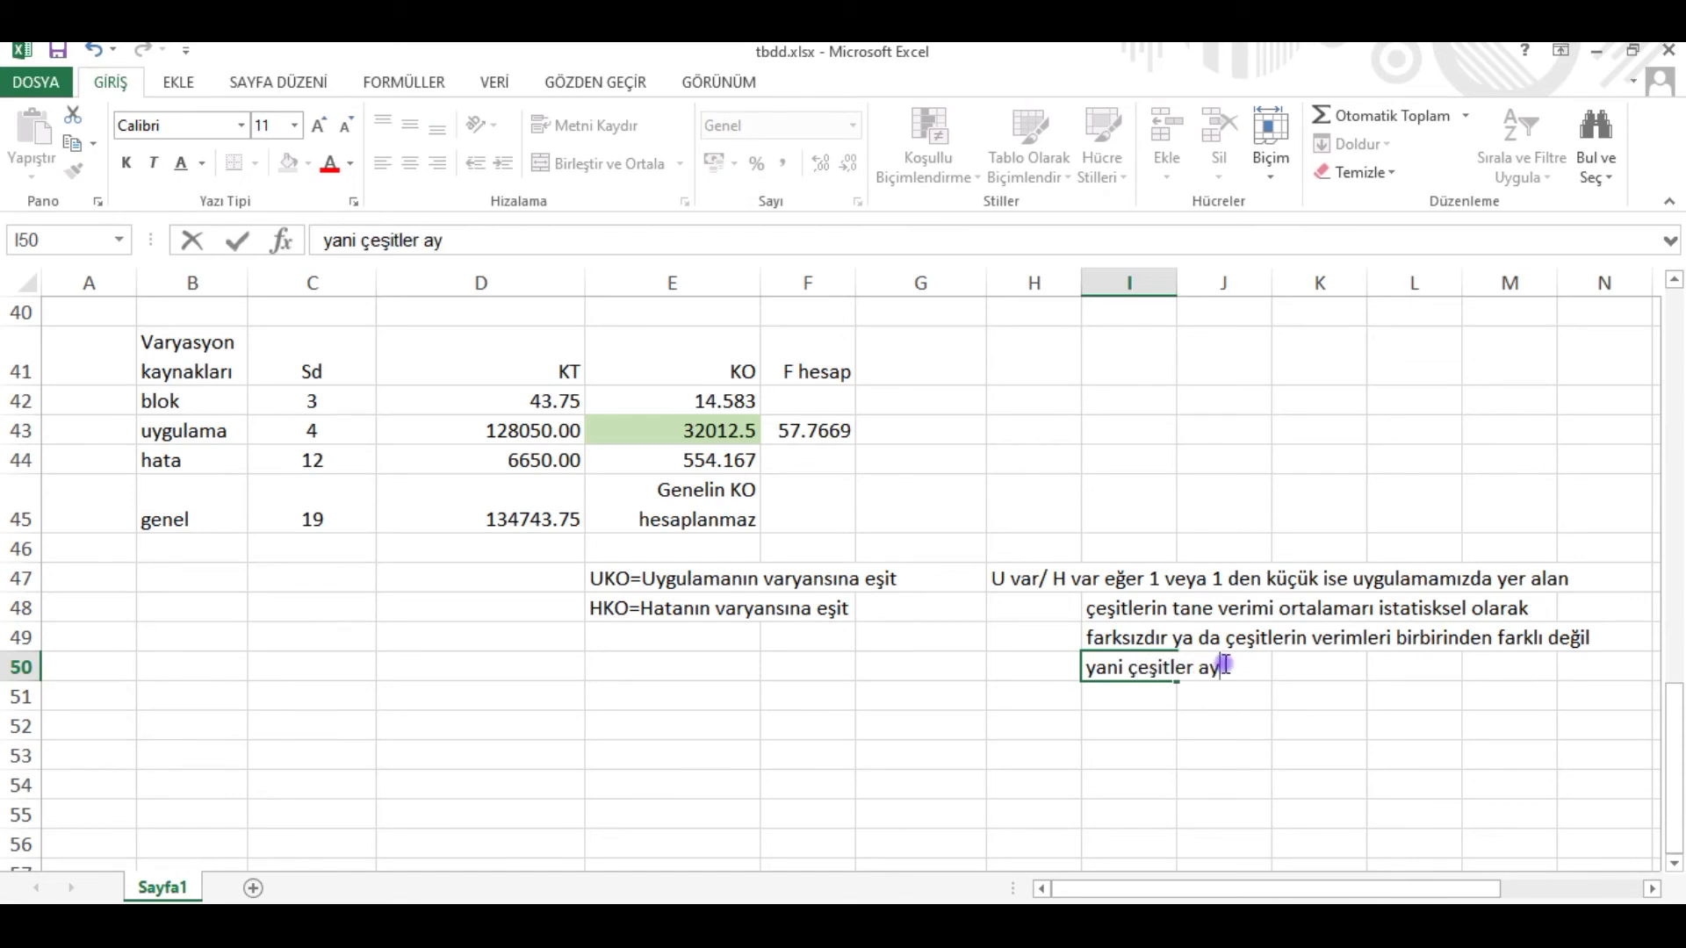
type("nı...verim fa")
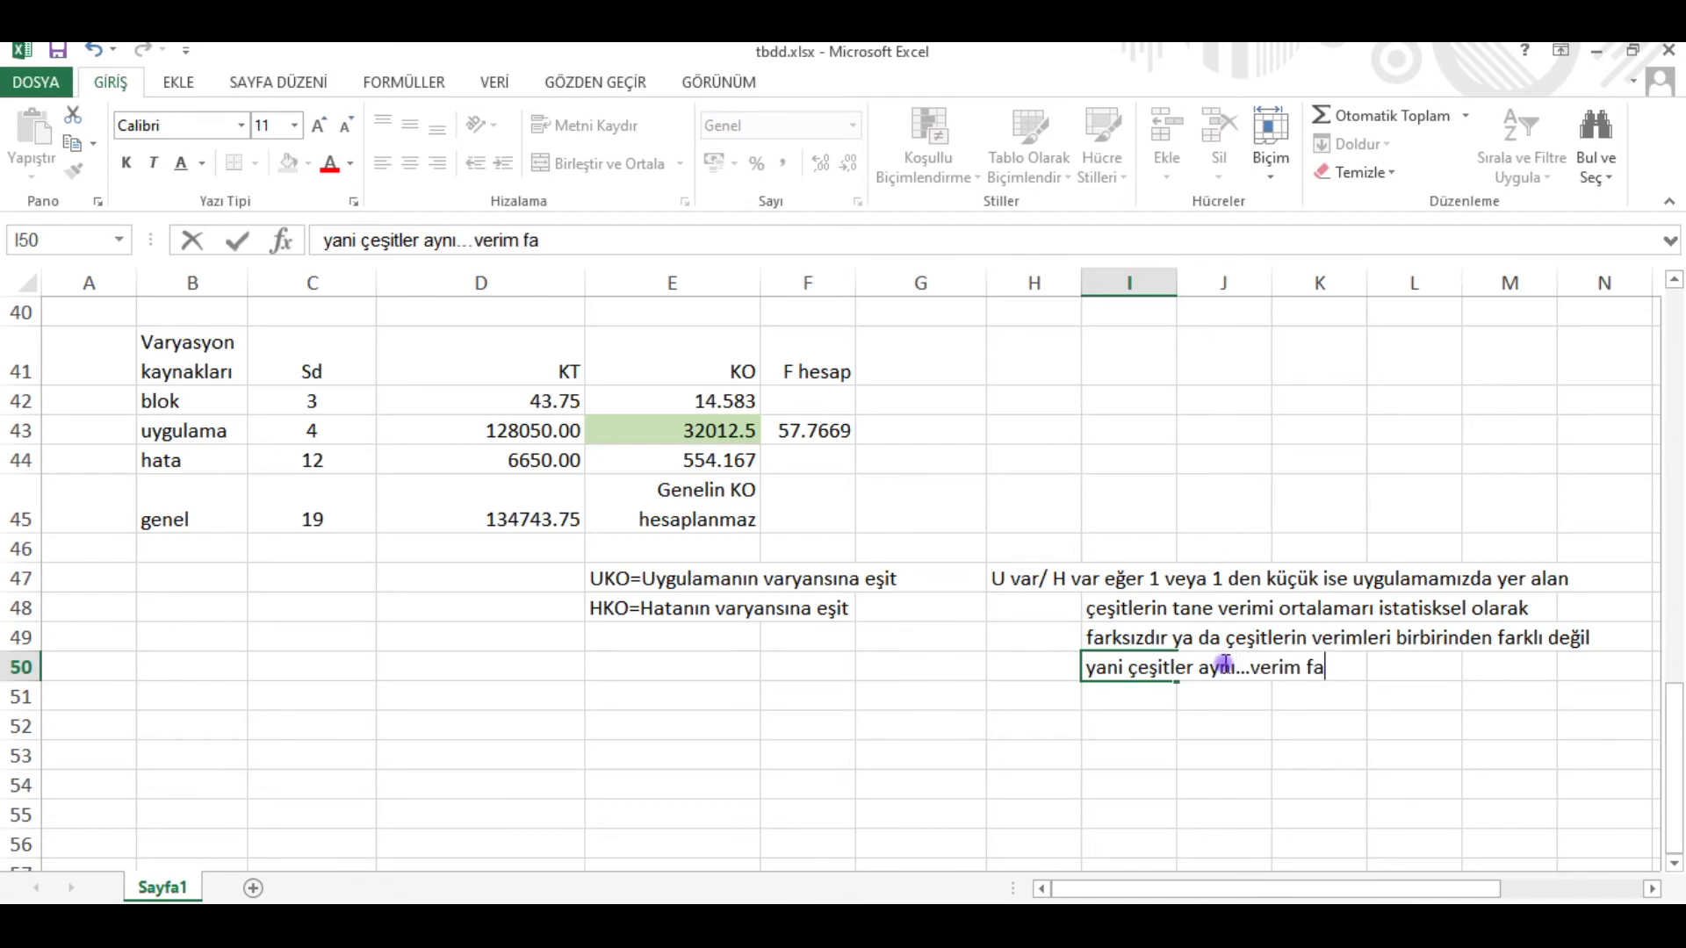
type("rklılığı ")
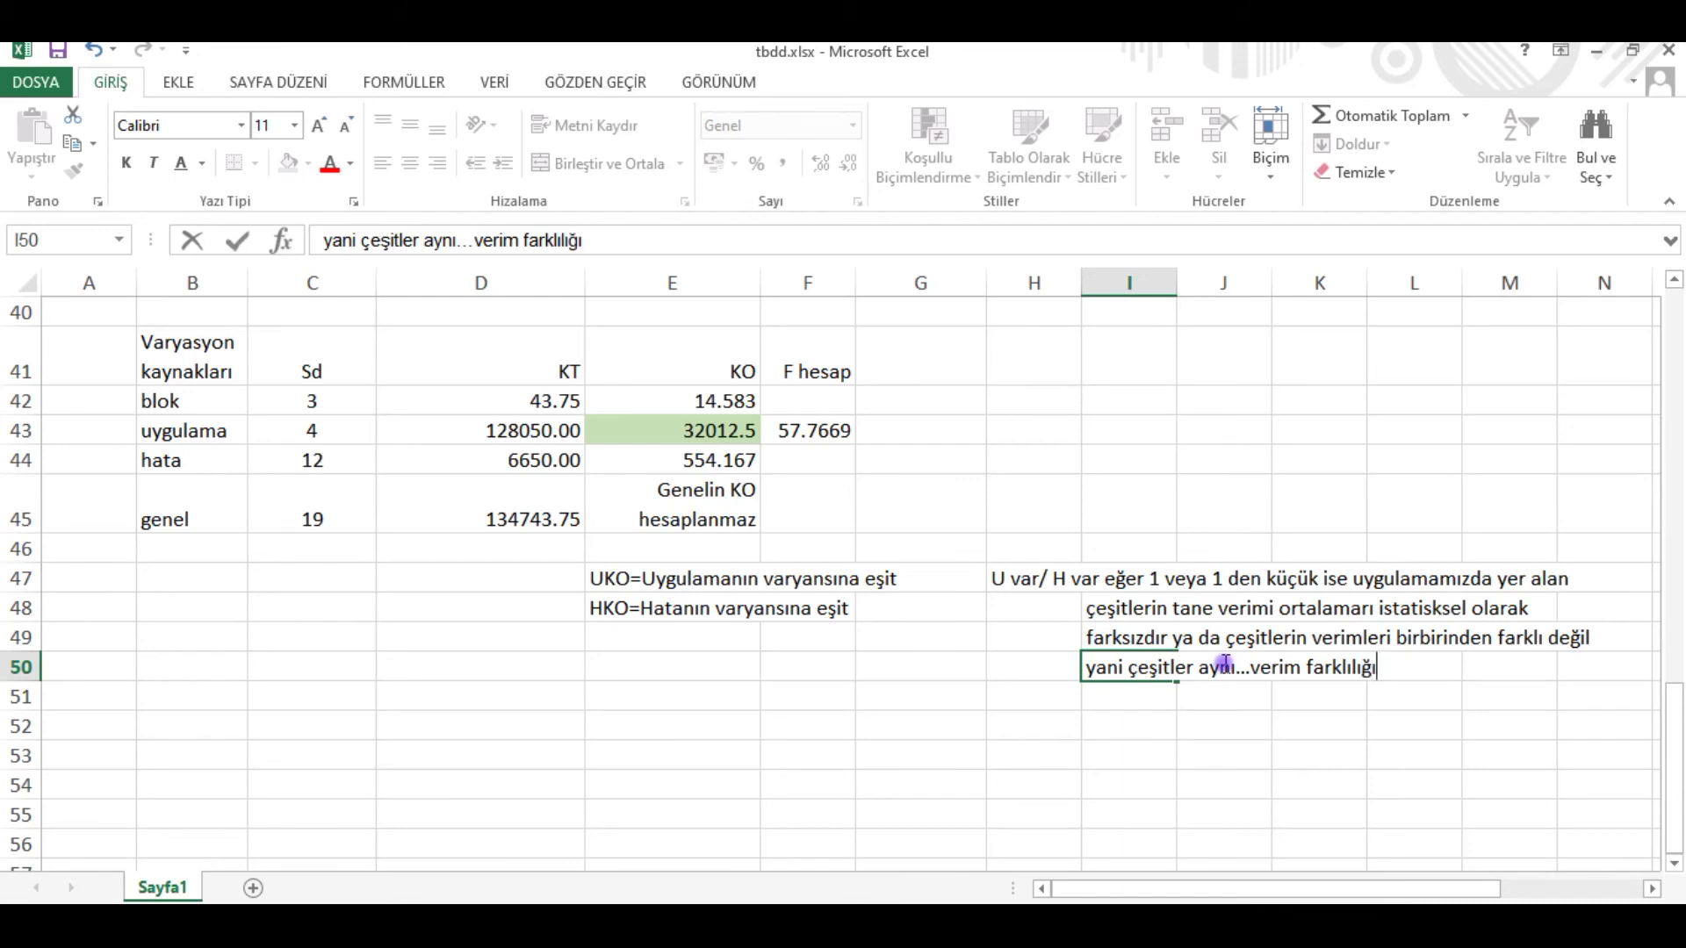
type("yok...")
Step: Start a second note in cell H52 with the text "U var/H varyansından büyükse"
left_click(1038, 732)
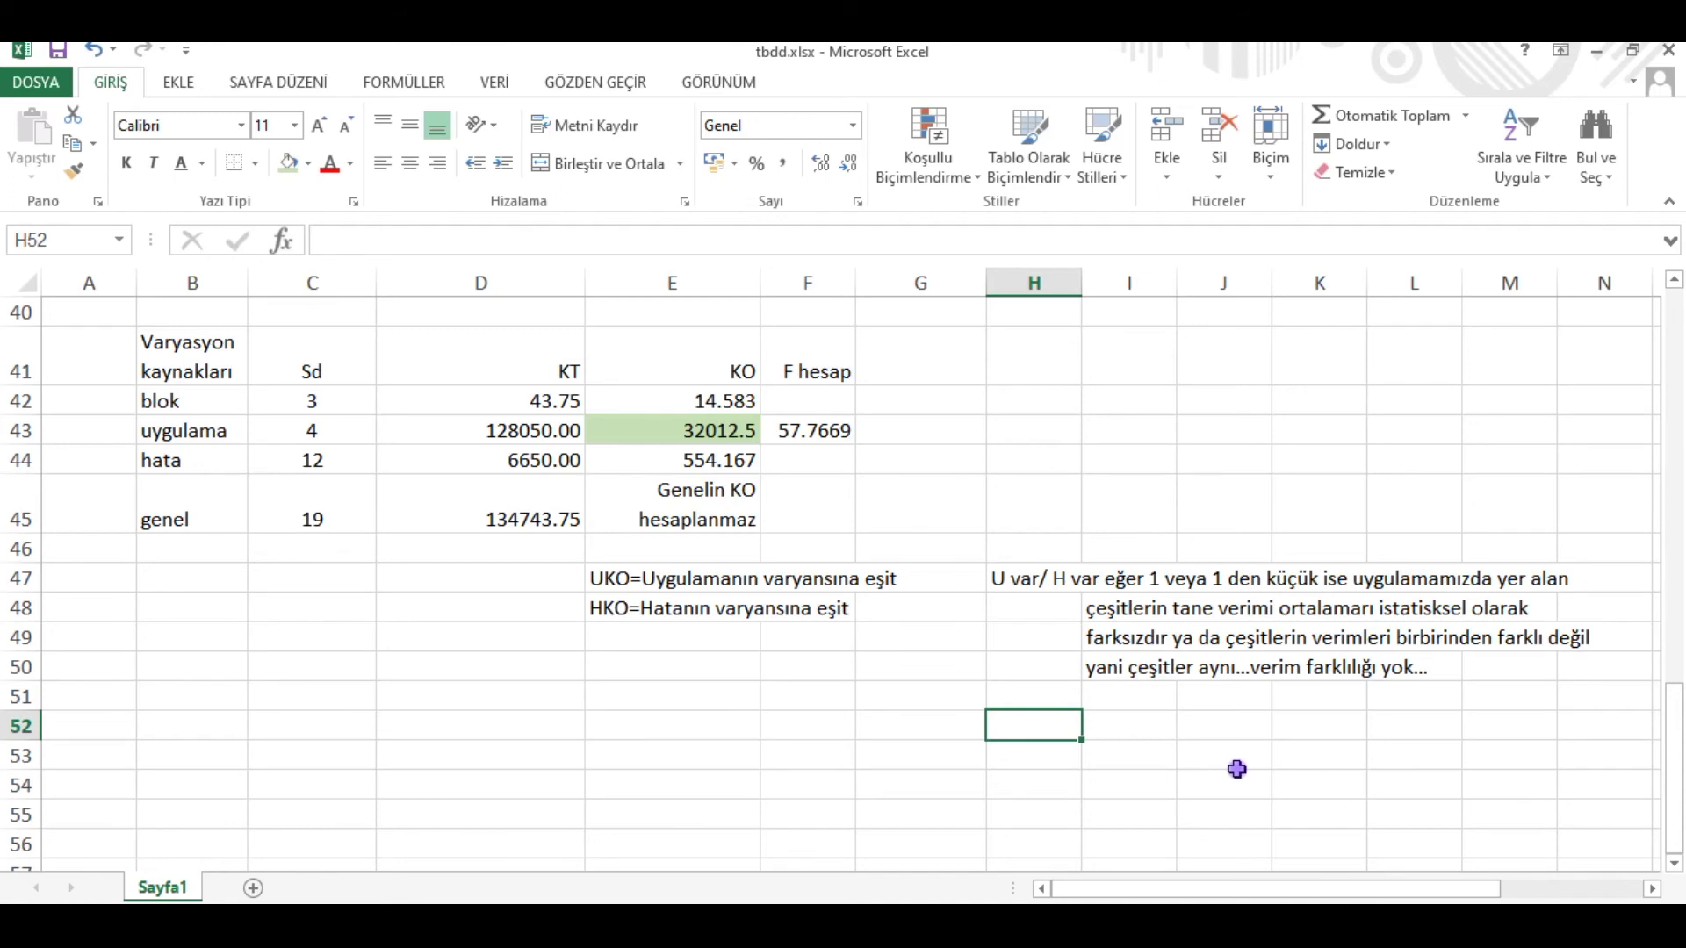
type("U")
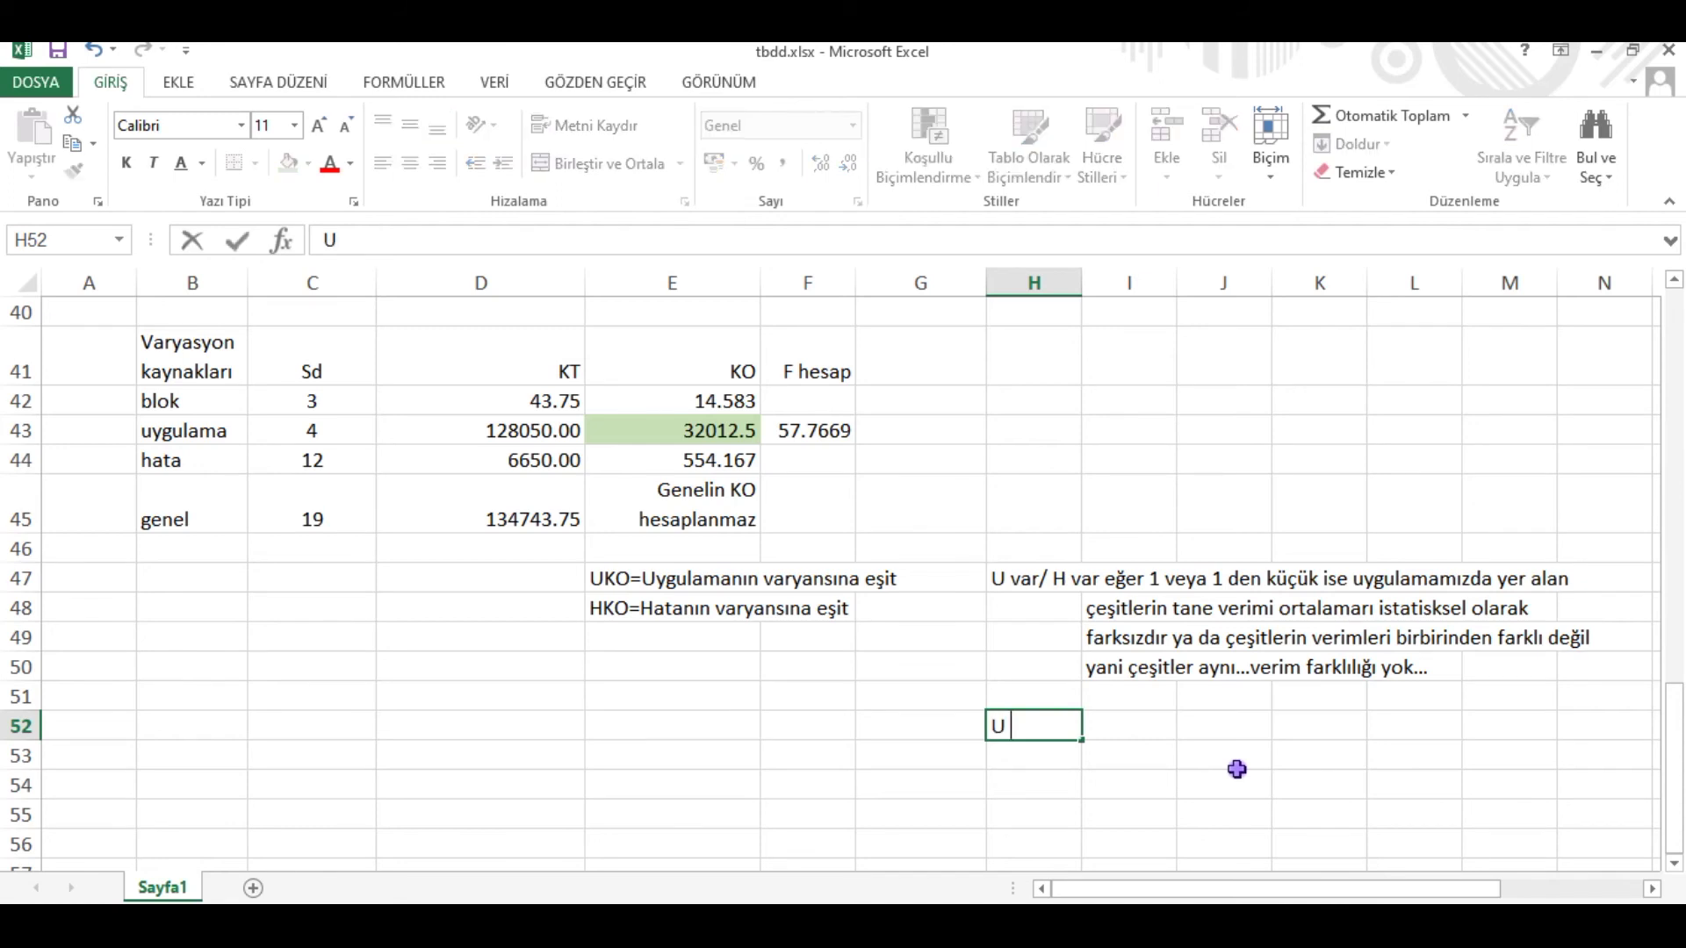
type(" var/H var")
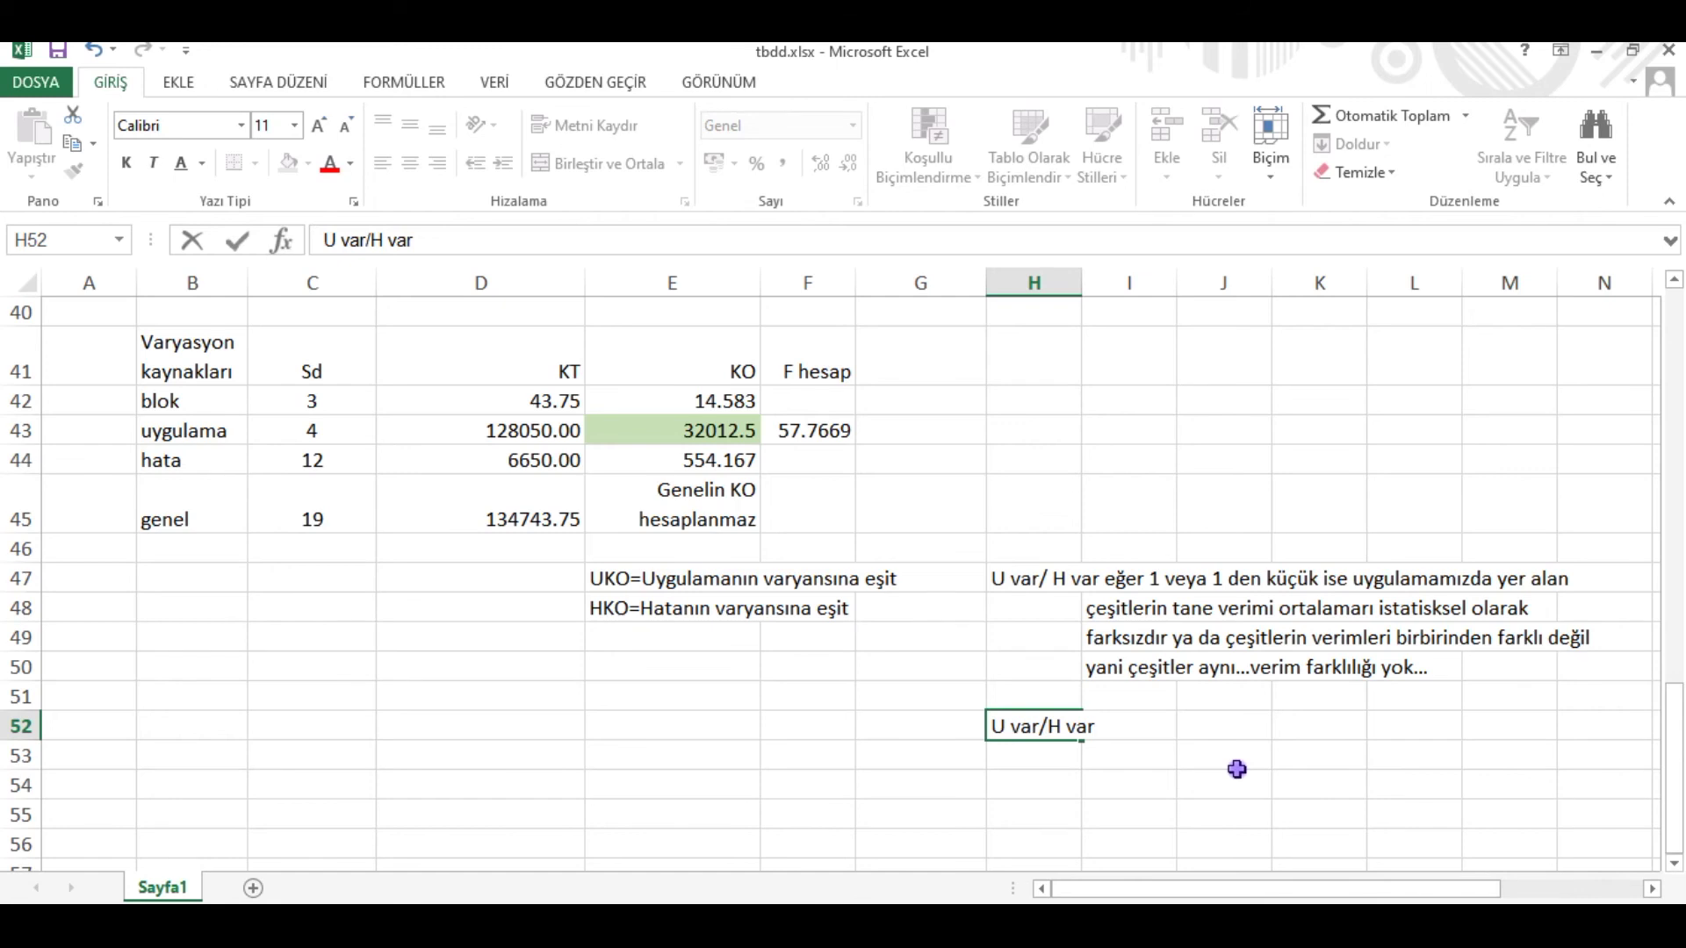
type("yansından bi")
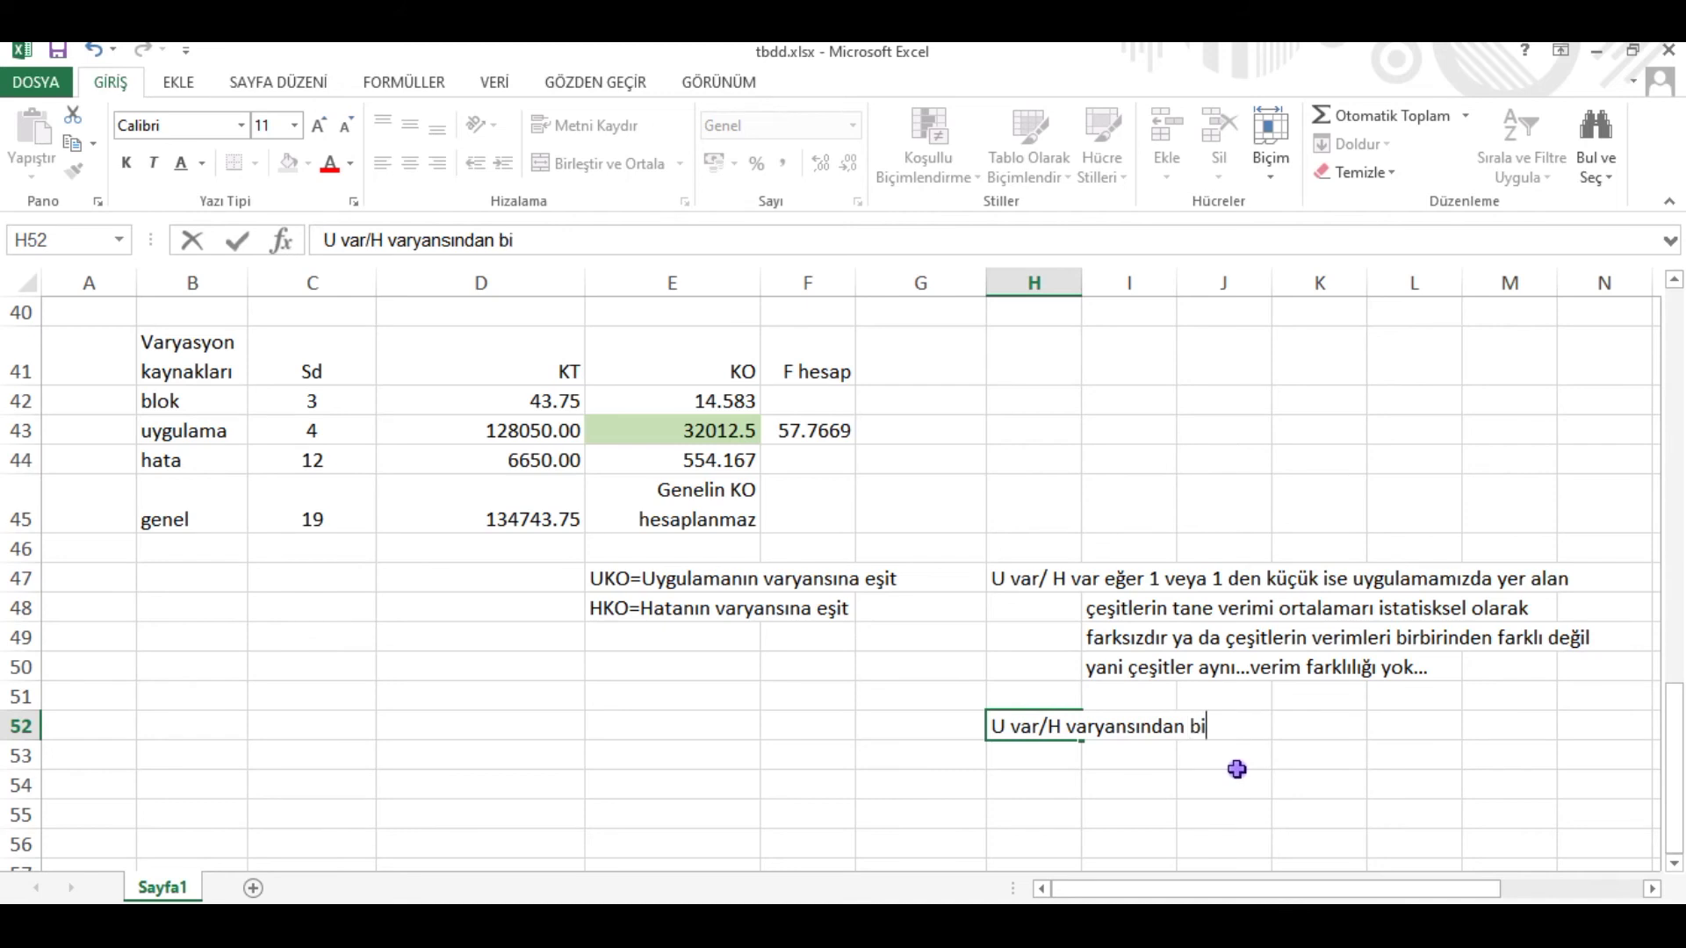
type("yükse")
key("BackSpace")
key("BackSpace")
key("BackSpace")
key("BackSpace")
key("BackSpace")
key("BackSpace")
type("üyükse")
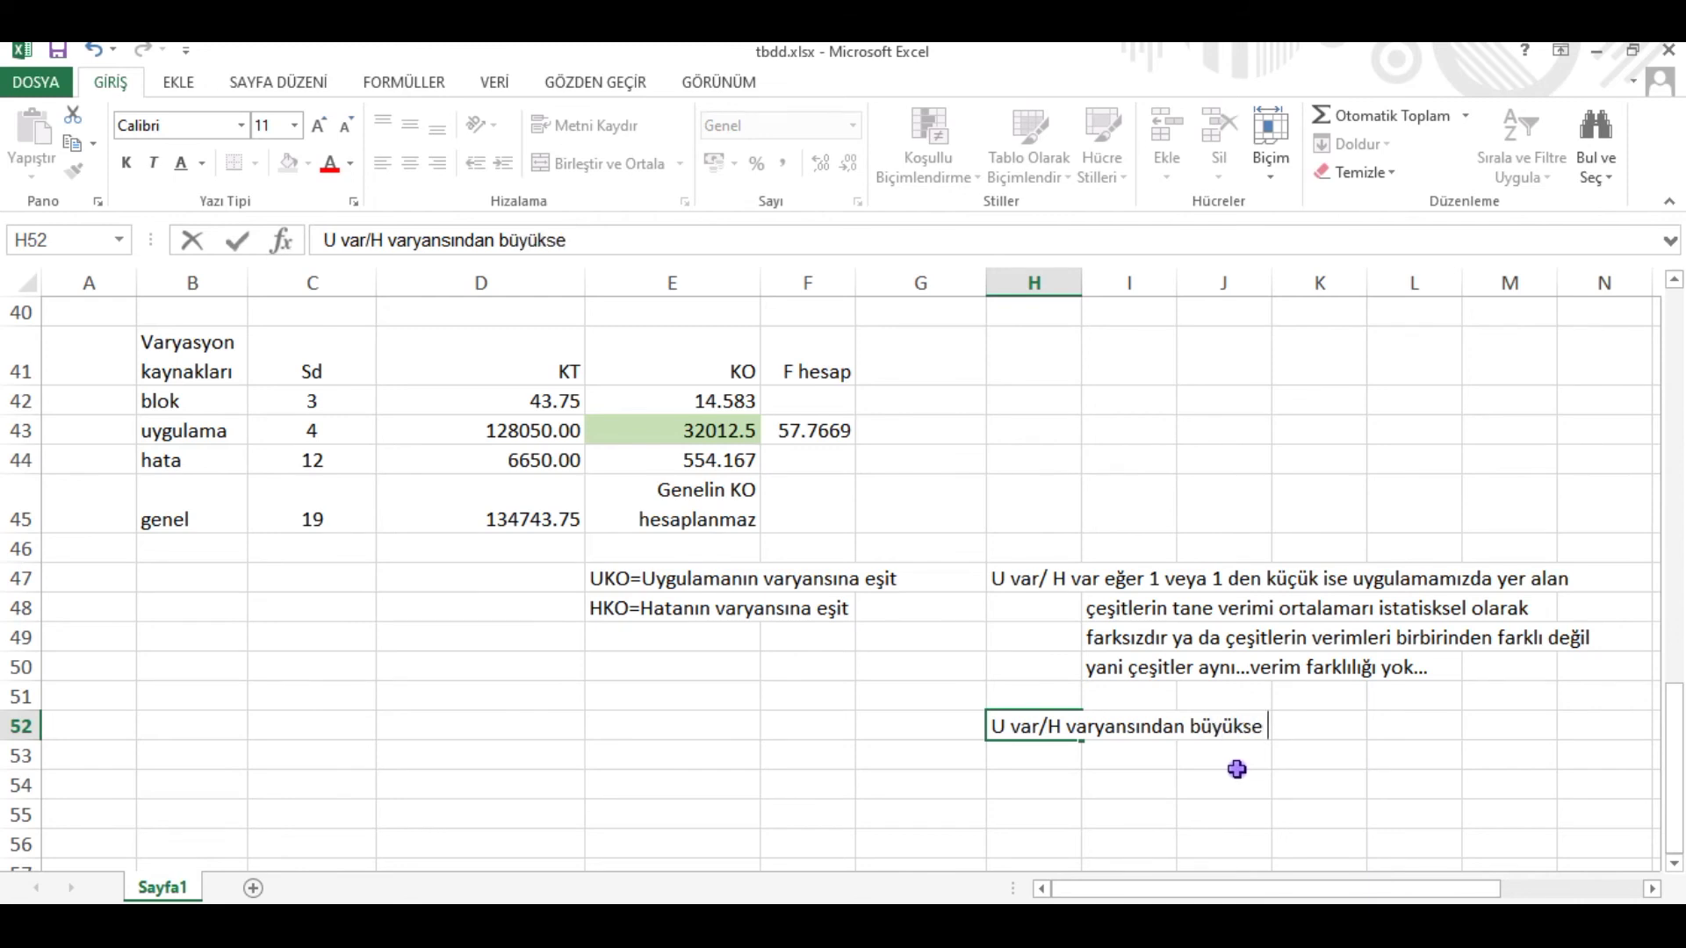
Step: Reword the H52 note to read "U varyansı /H varyansı 1 büyükse"
left_click(1041, 726)
type("yansı")
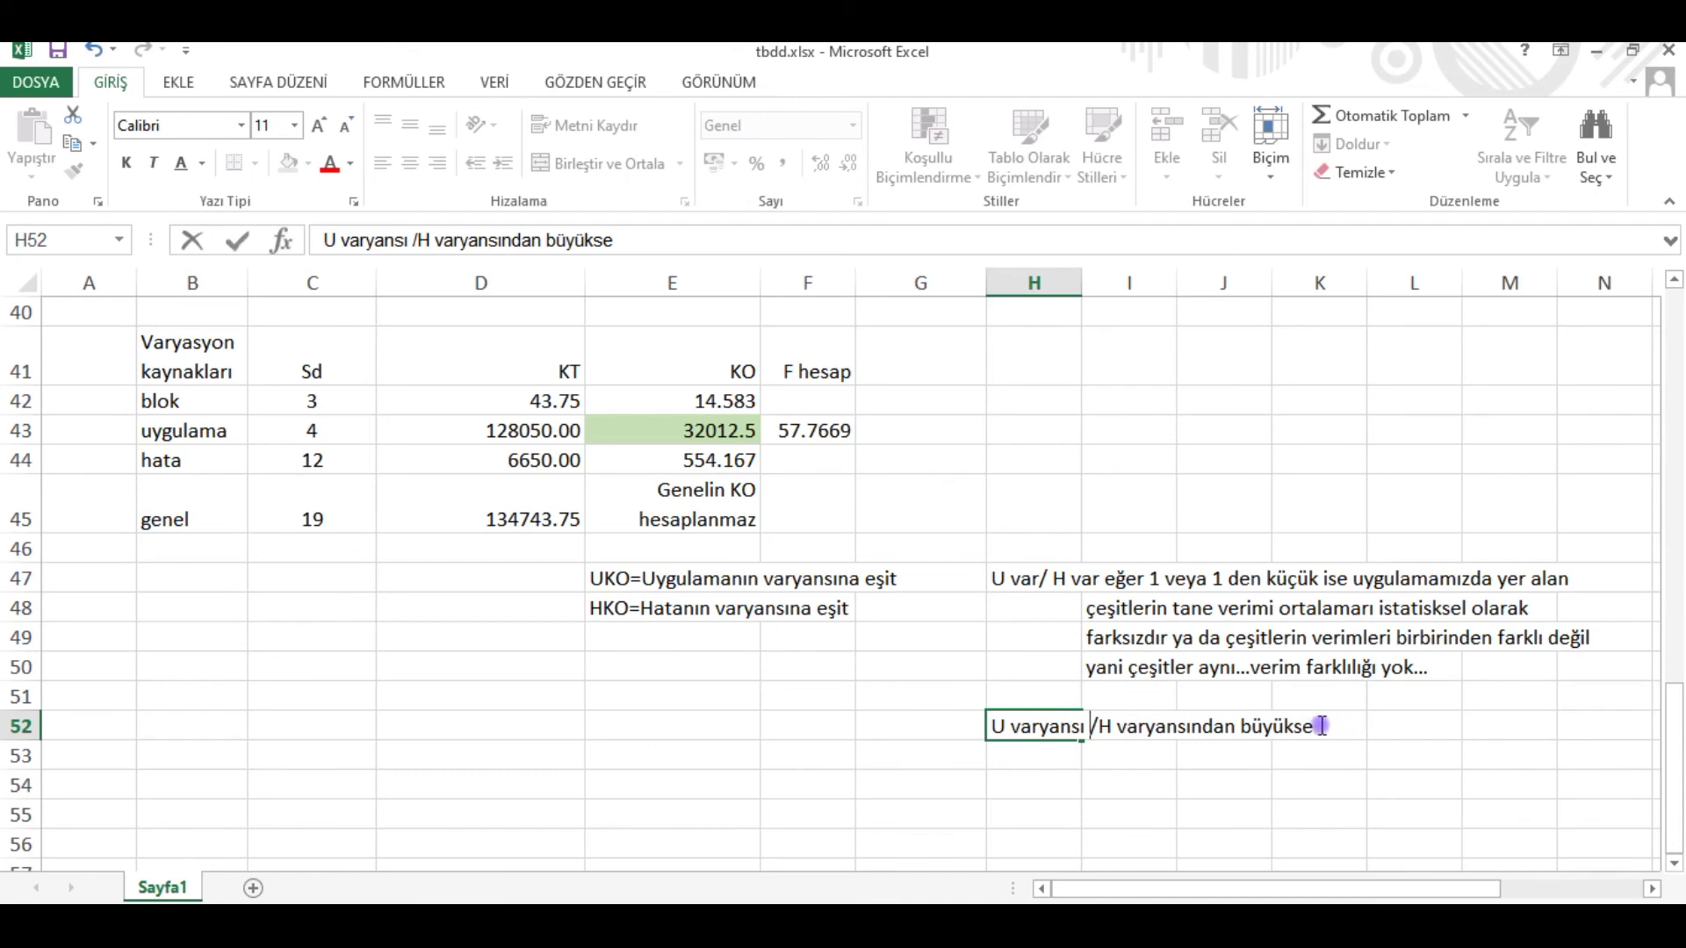
left_click(1238, 726)
key("BackSpace")
key("BackSpace")
key("BackSpace")
key("BackSpace")
type("1")
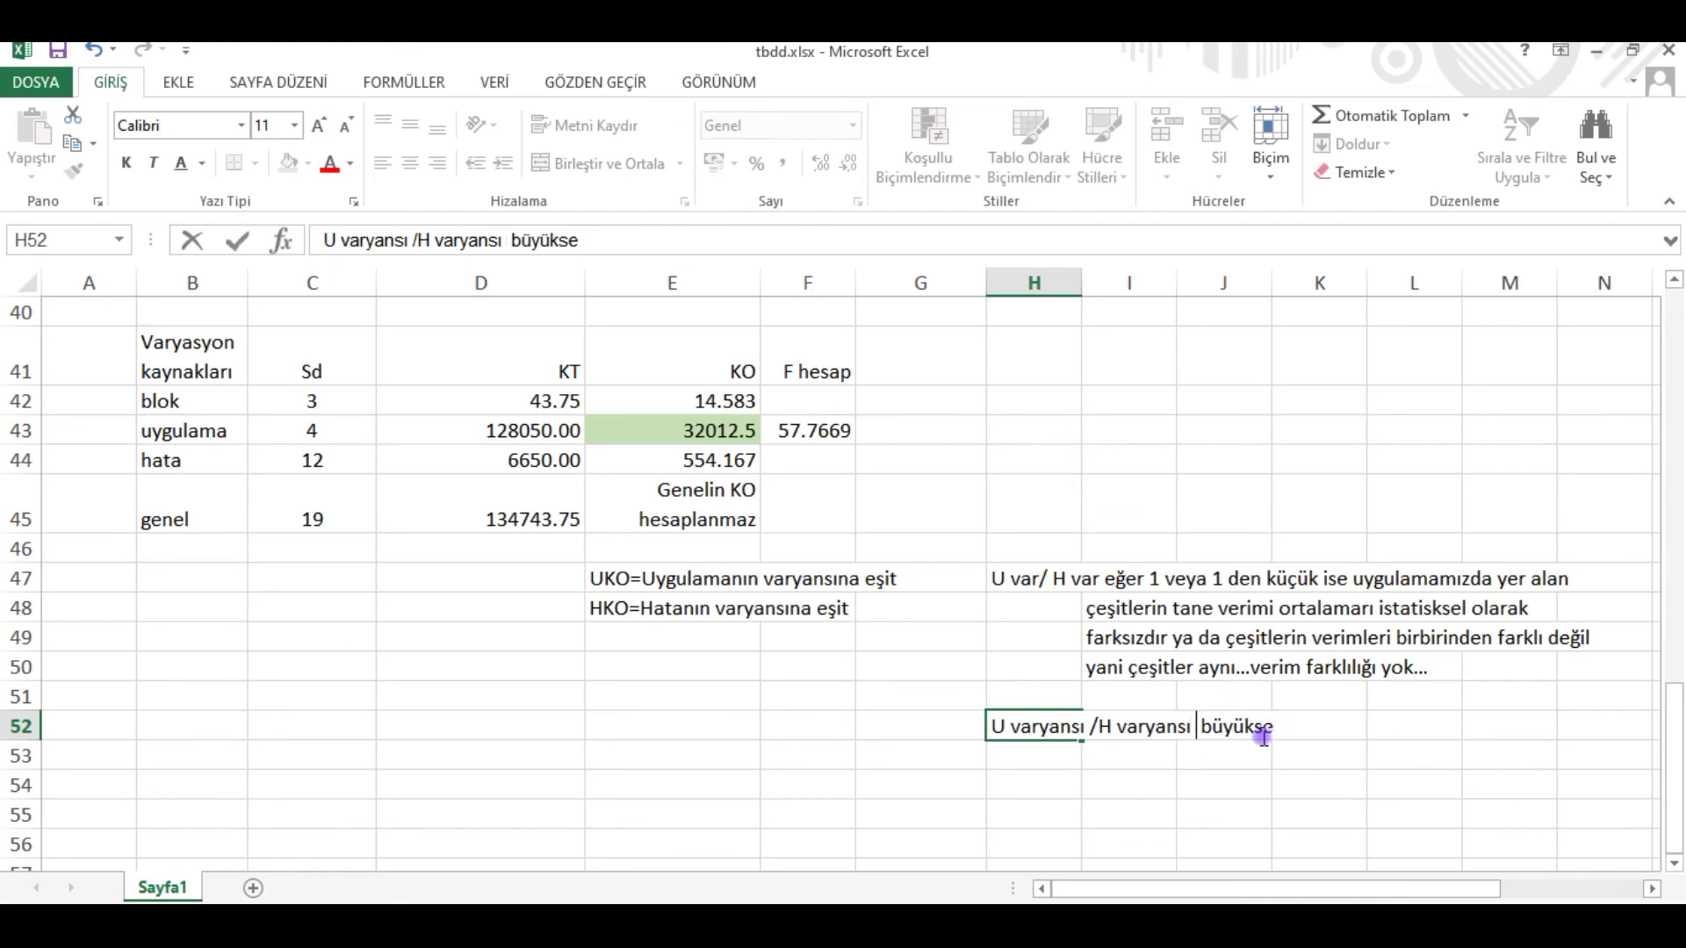
left_click(1289, 726)
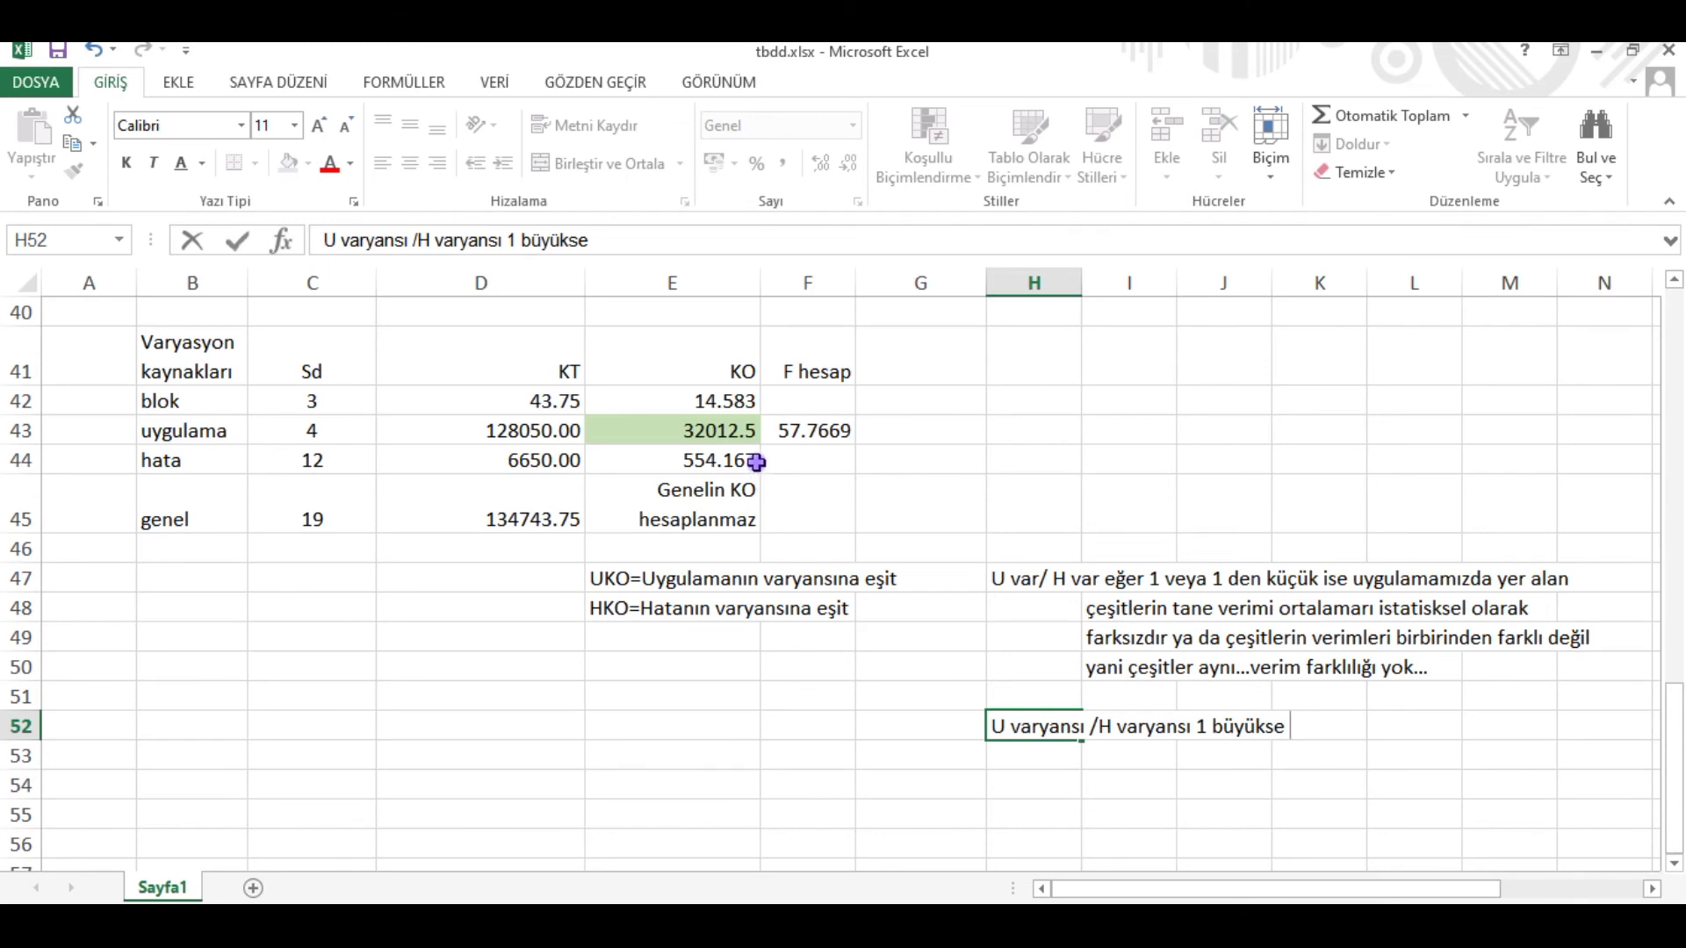
Step: Inspect the F hesap formula in F43 and the uygulama and hata KO cells it divides
left_click(829, 435)
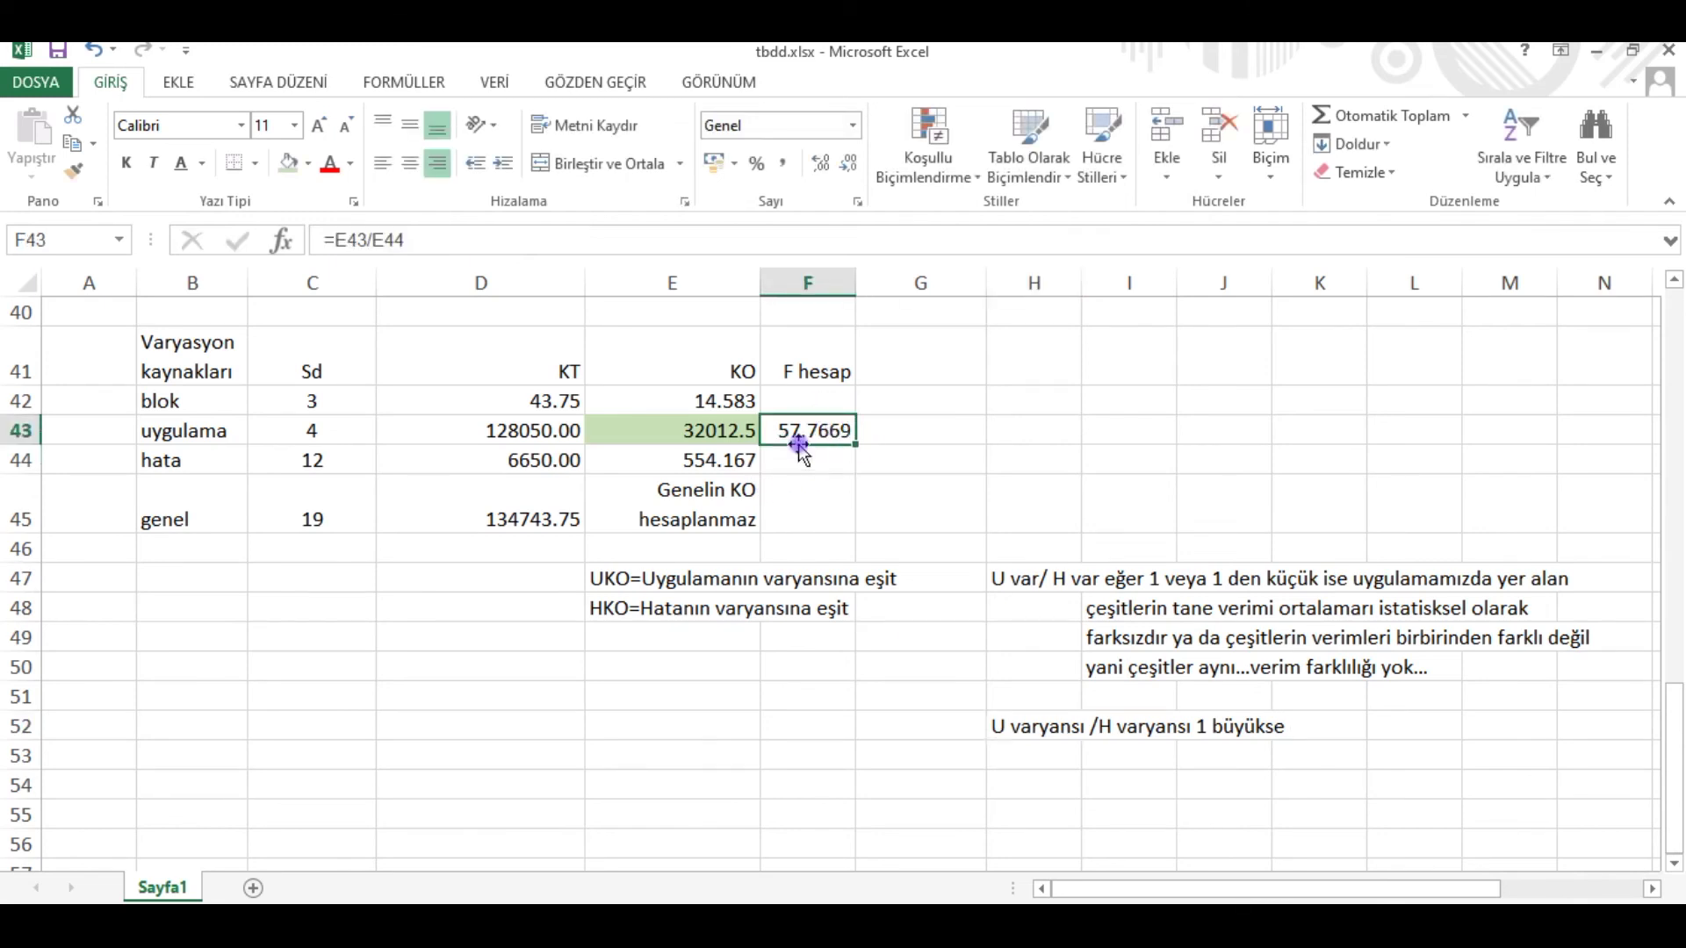
left_click(728, 429)
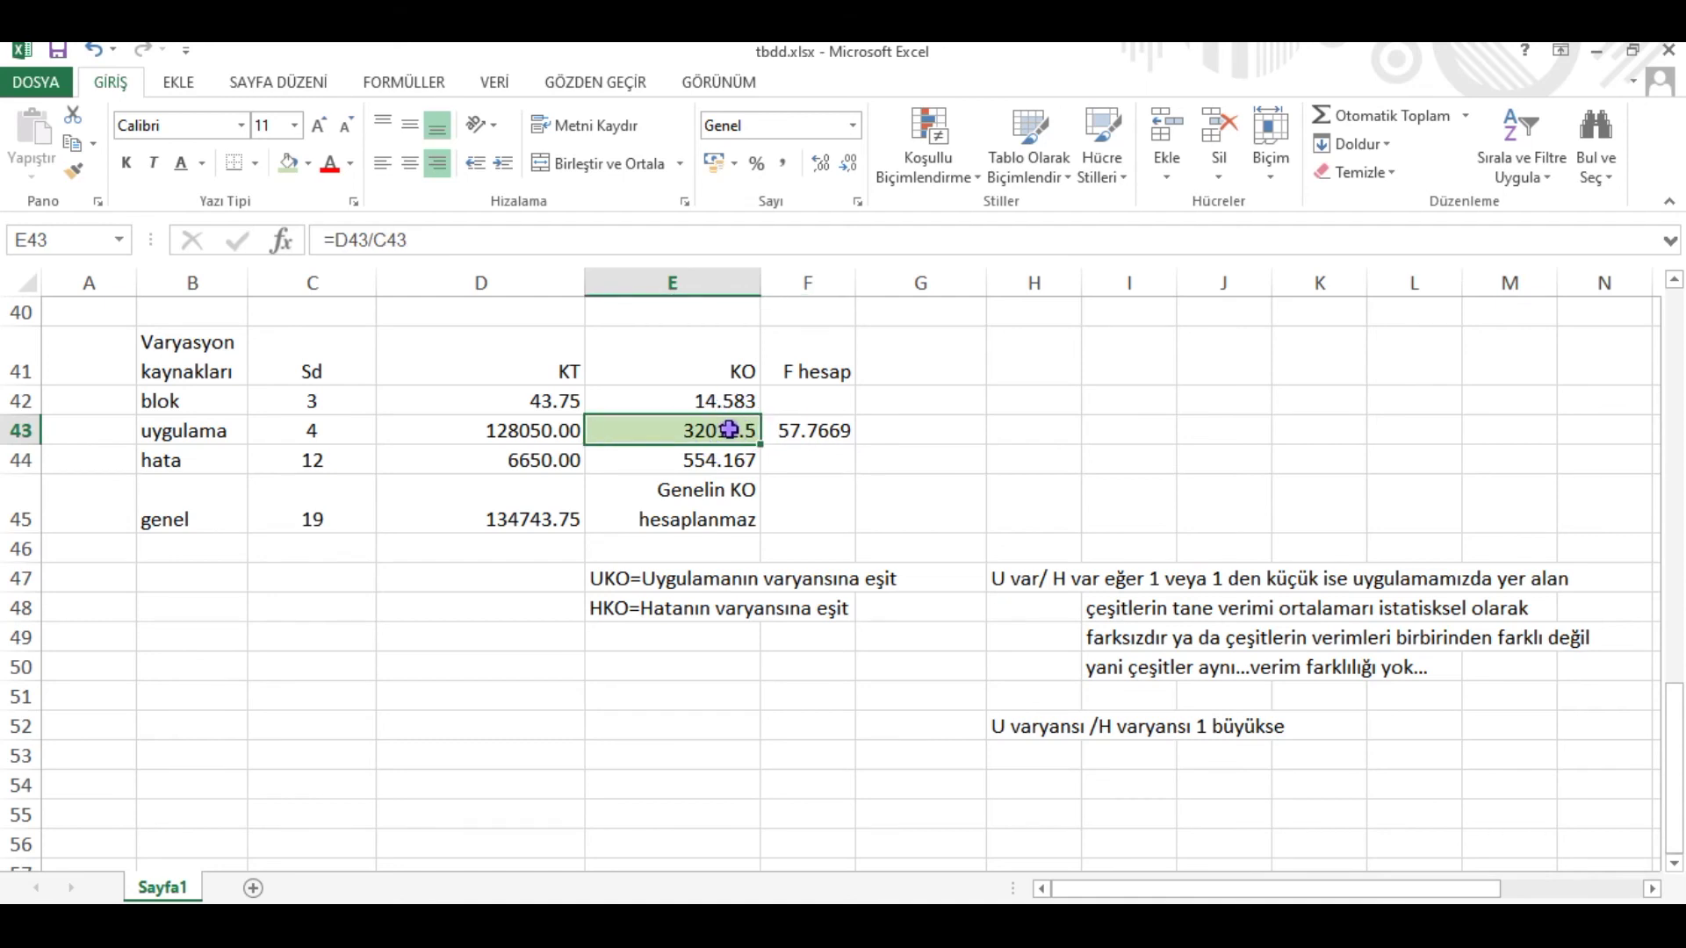
double_click(823, 434)
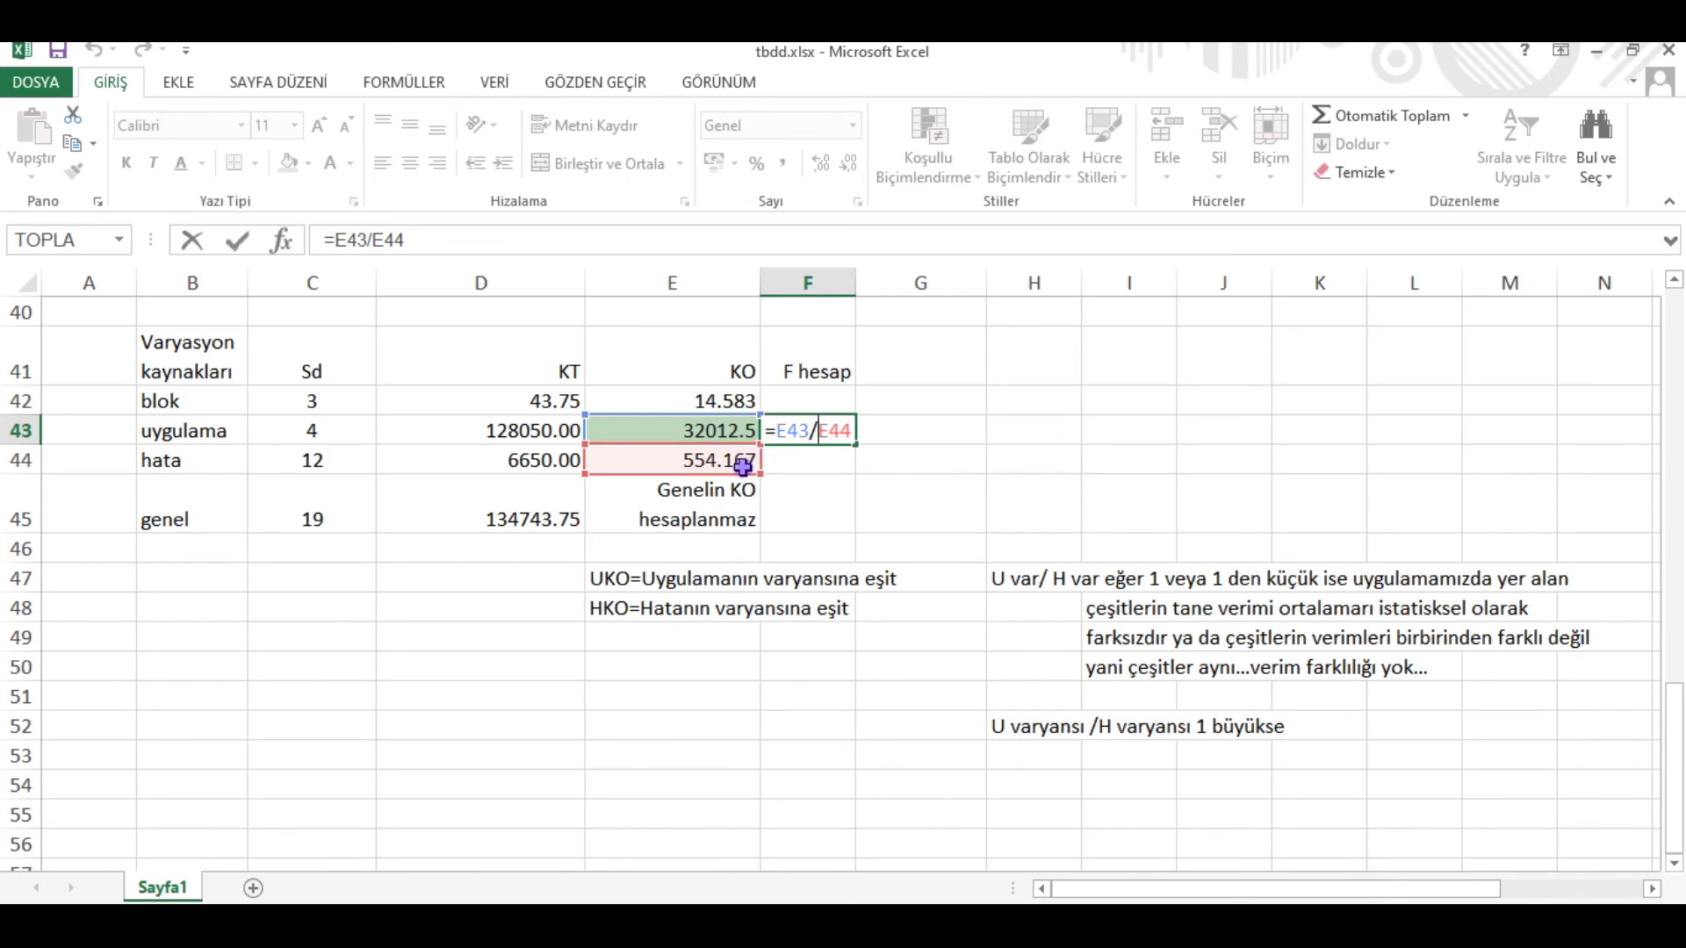
key("Return")
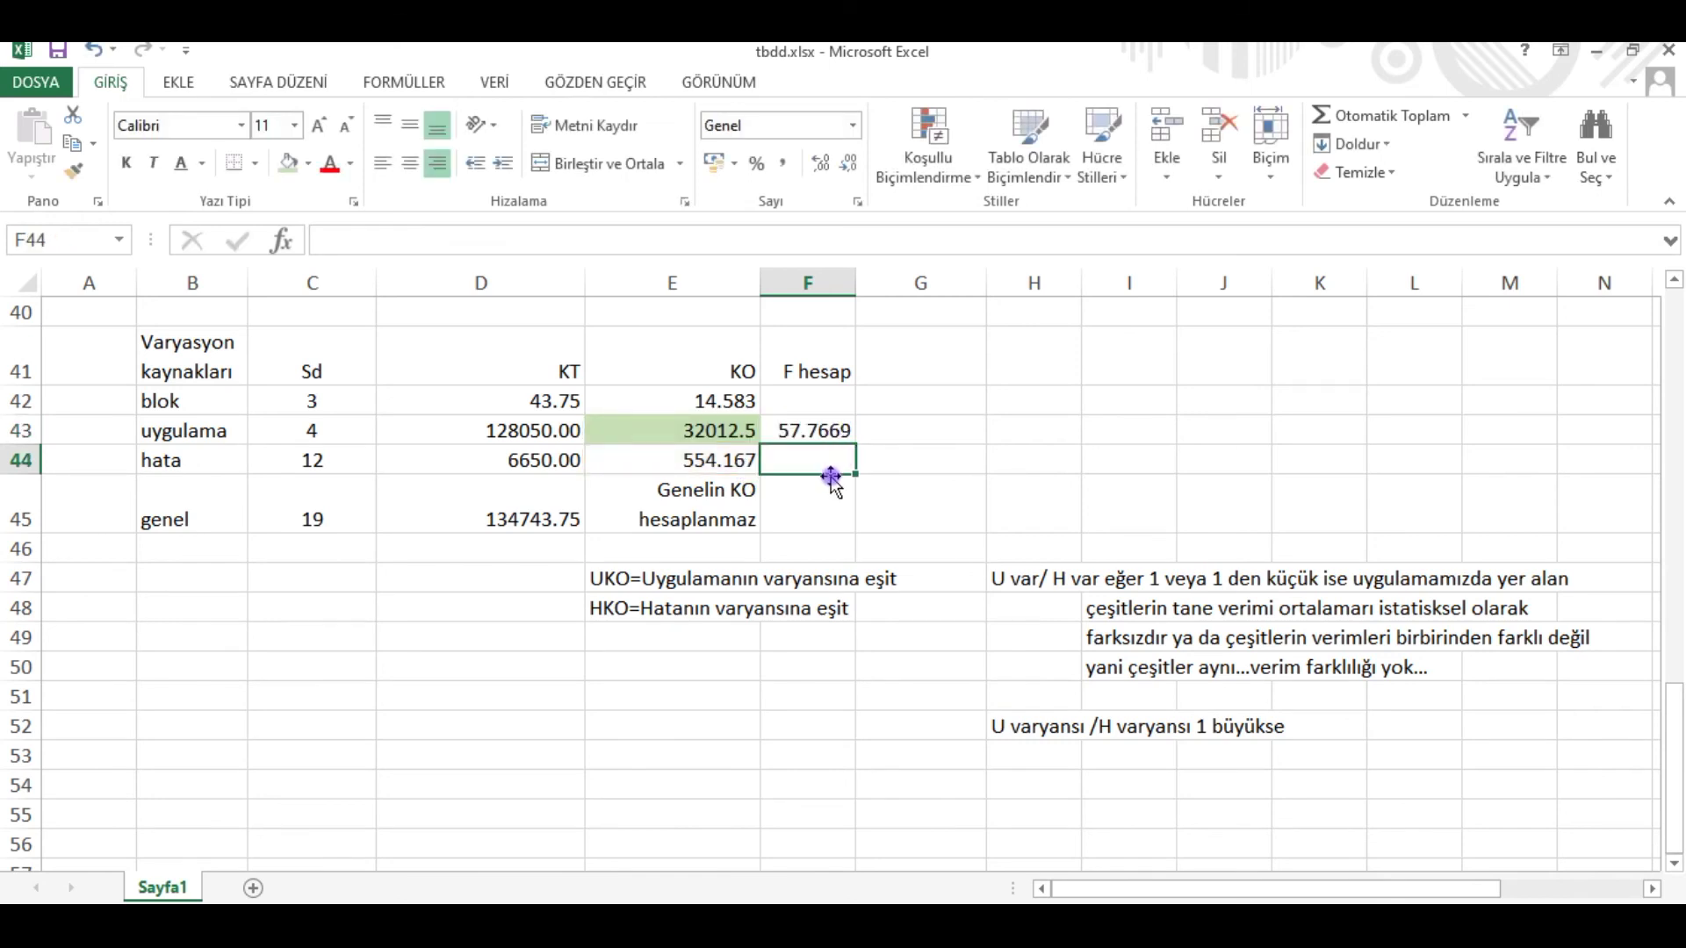
left_click(839, 431)
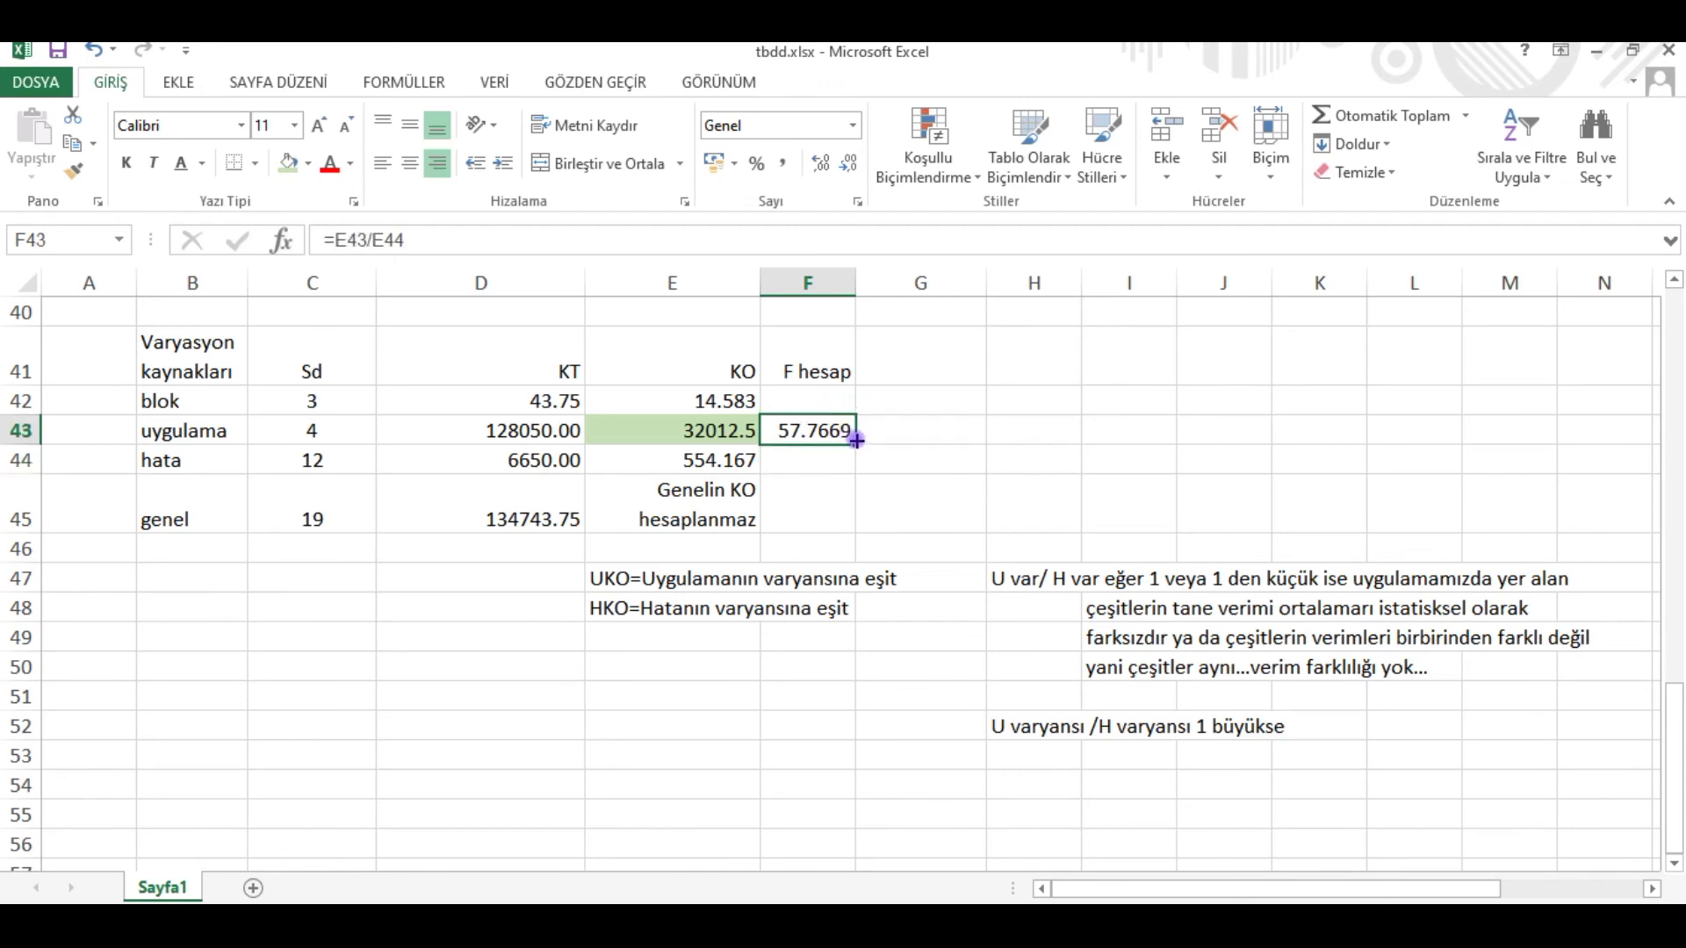
Step: Extend the H52 note after "büyükse" with "çeşitler birbirinden farklı"
left_click(1070, 728)
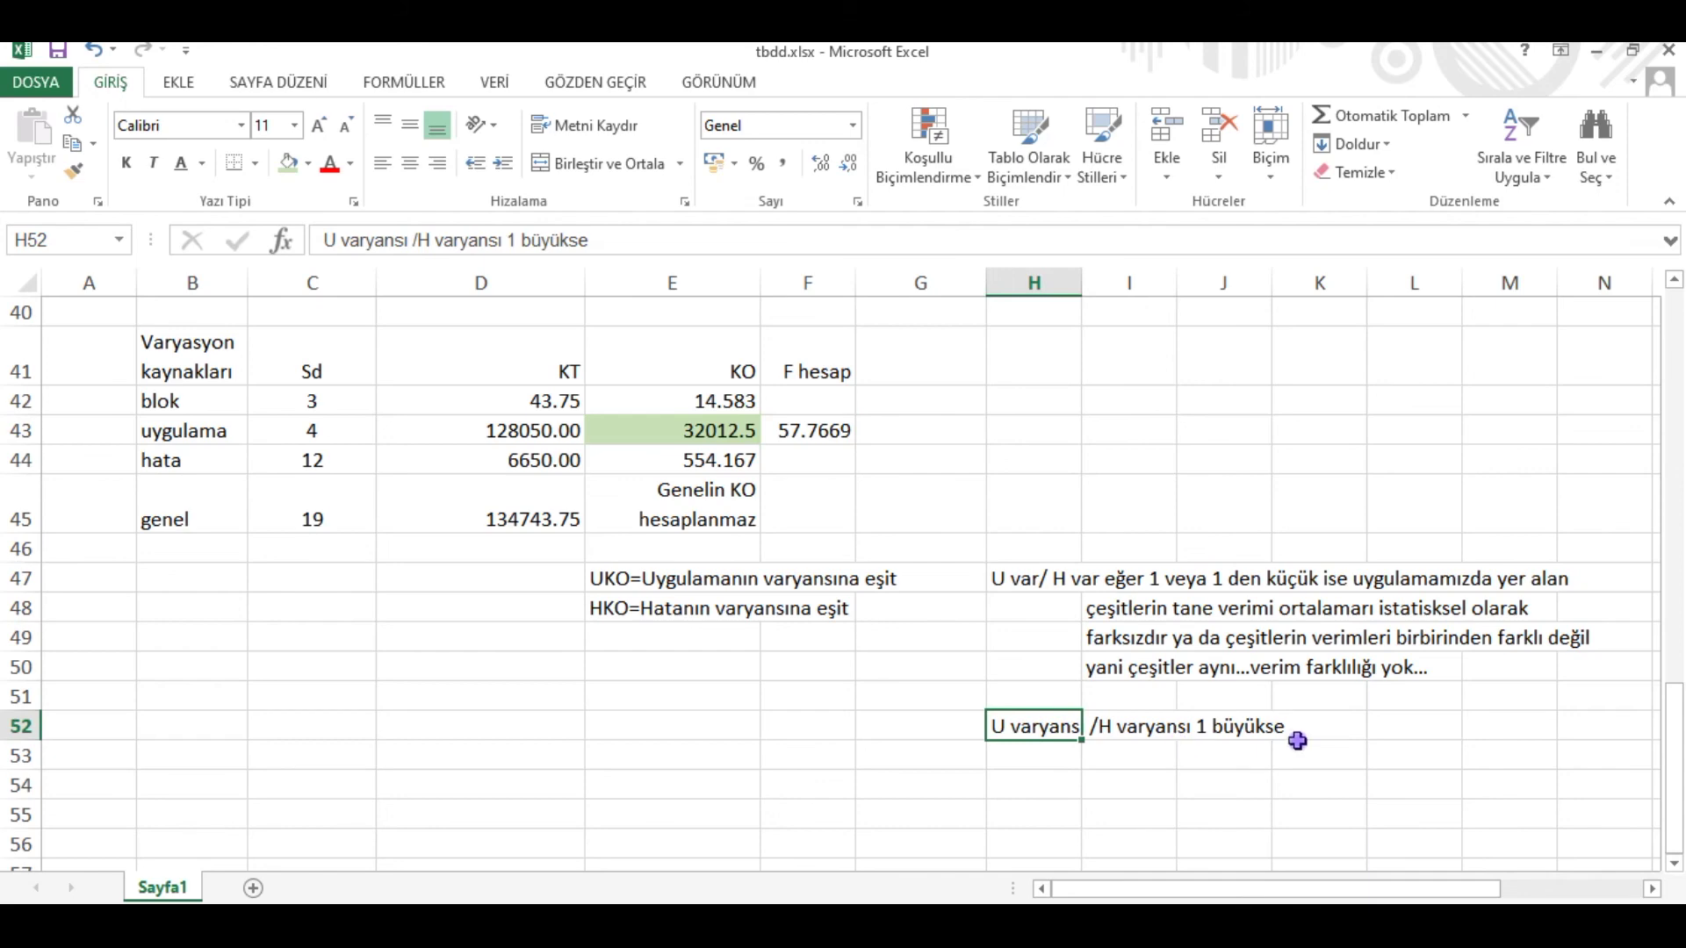
left_click(1293, 729)
left_click(1065, 728)
left_click(667, 242)
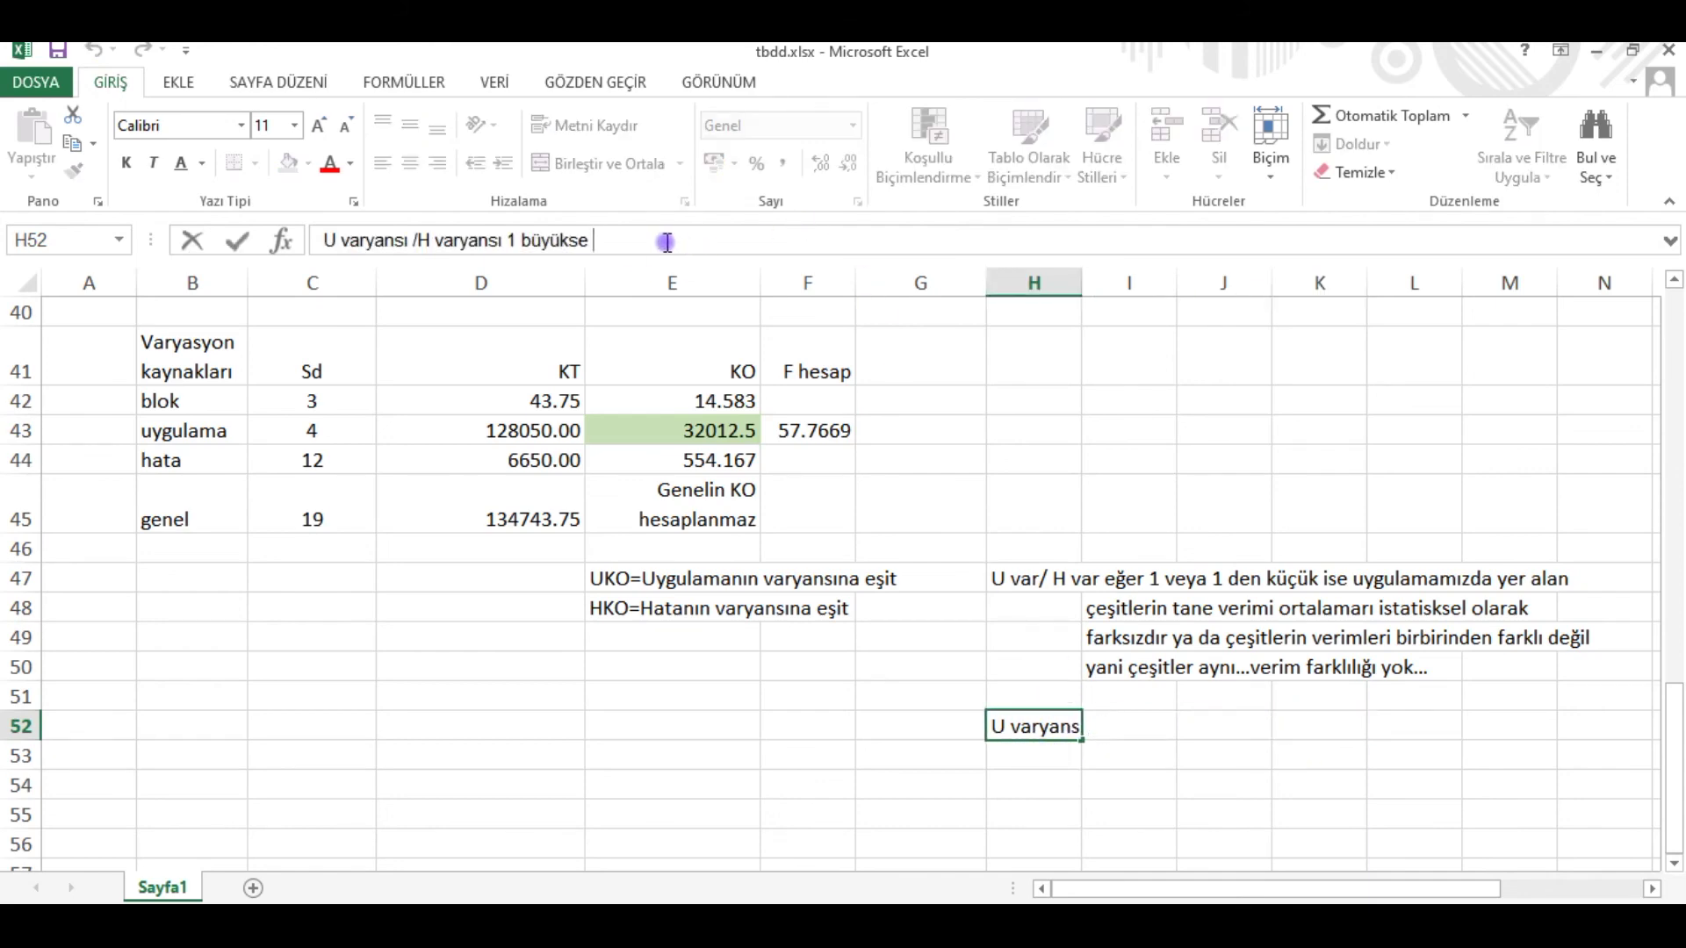
type("ç")
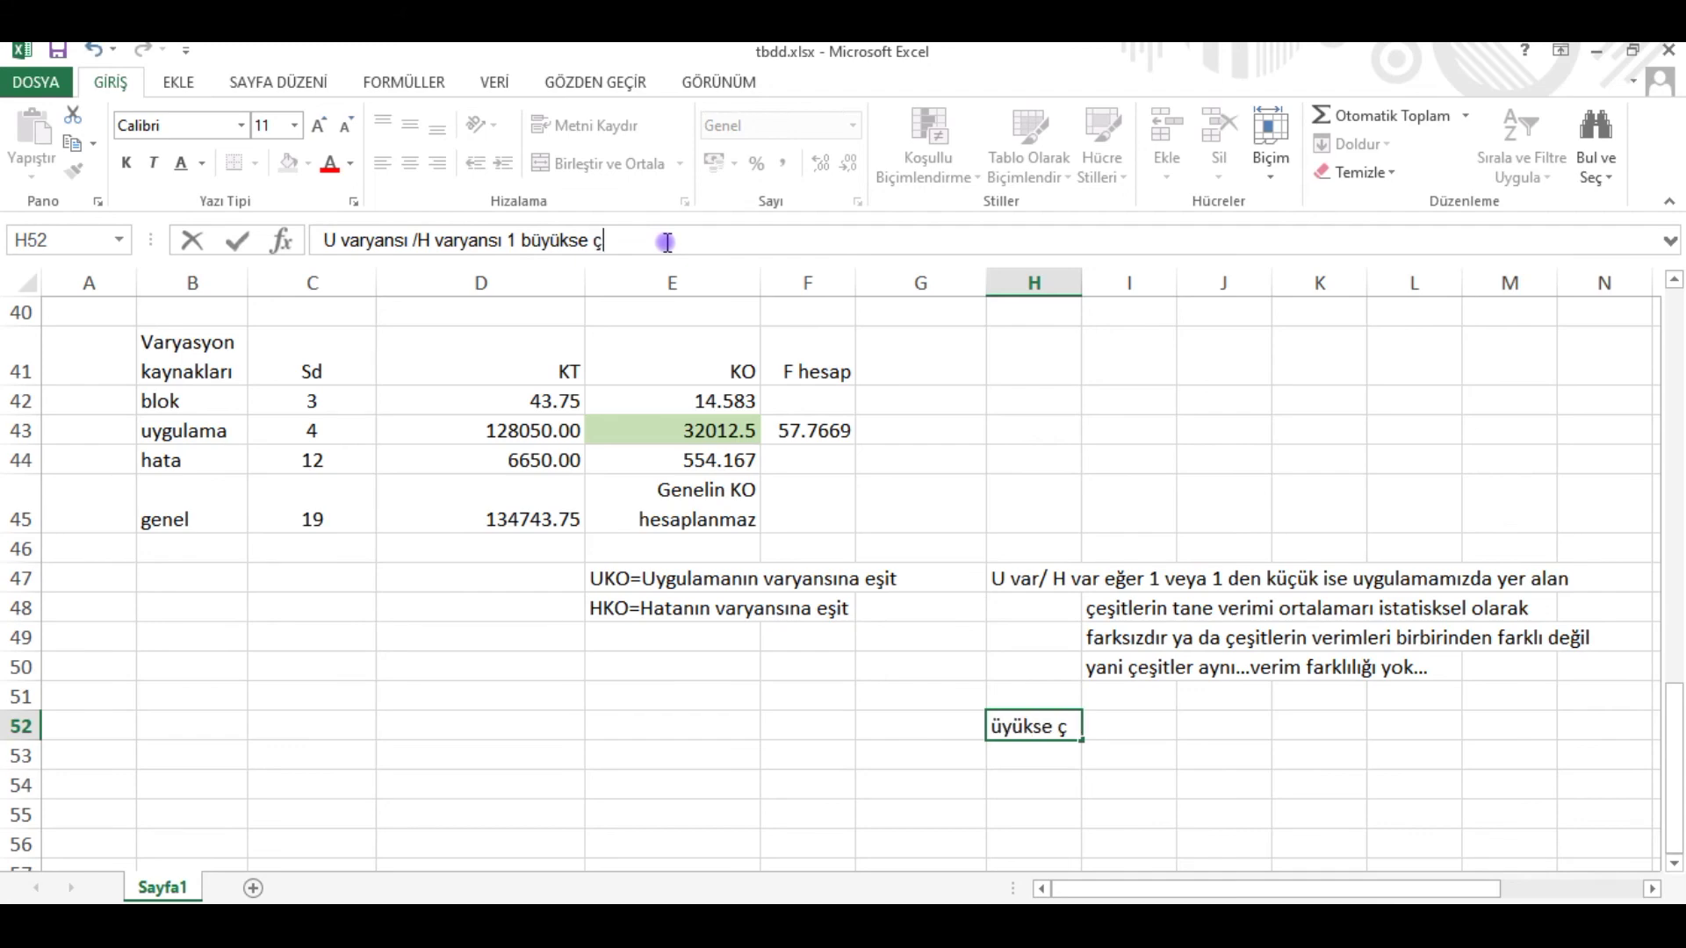
type("eşitler ")
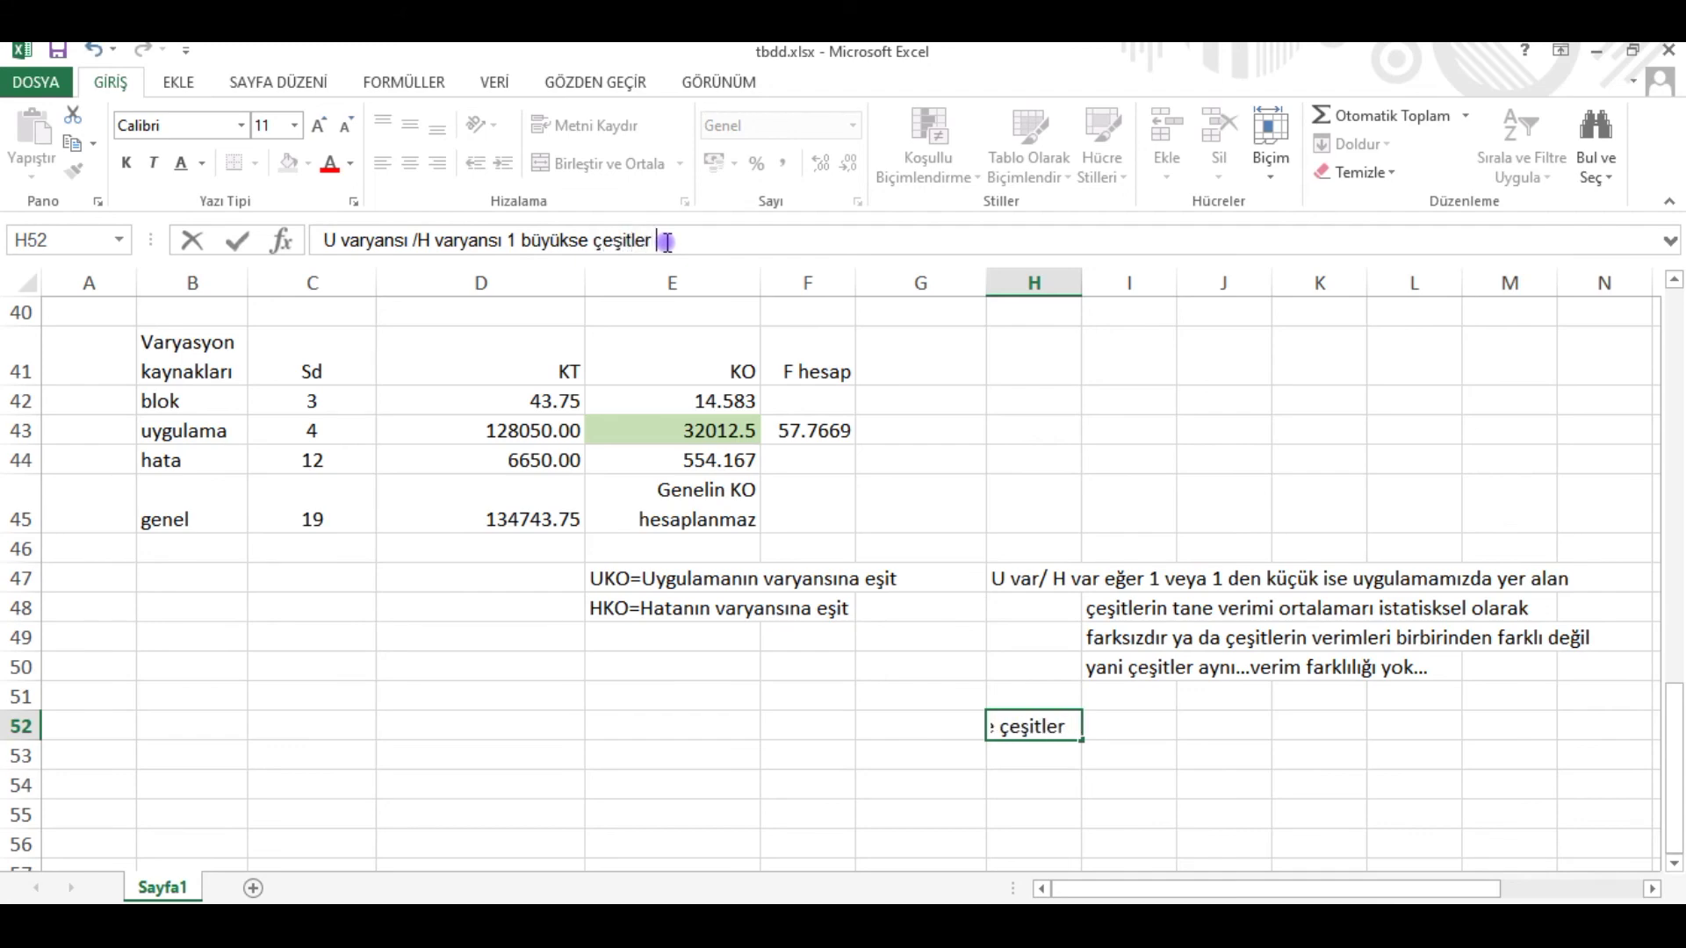
type("birbiri")
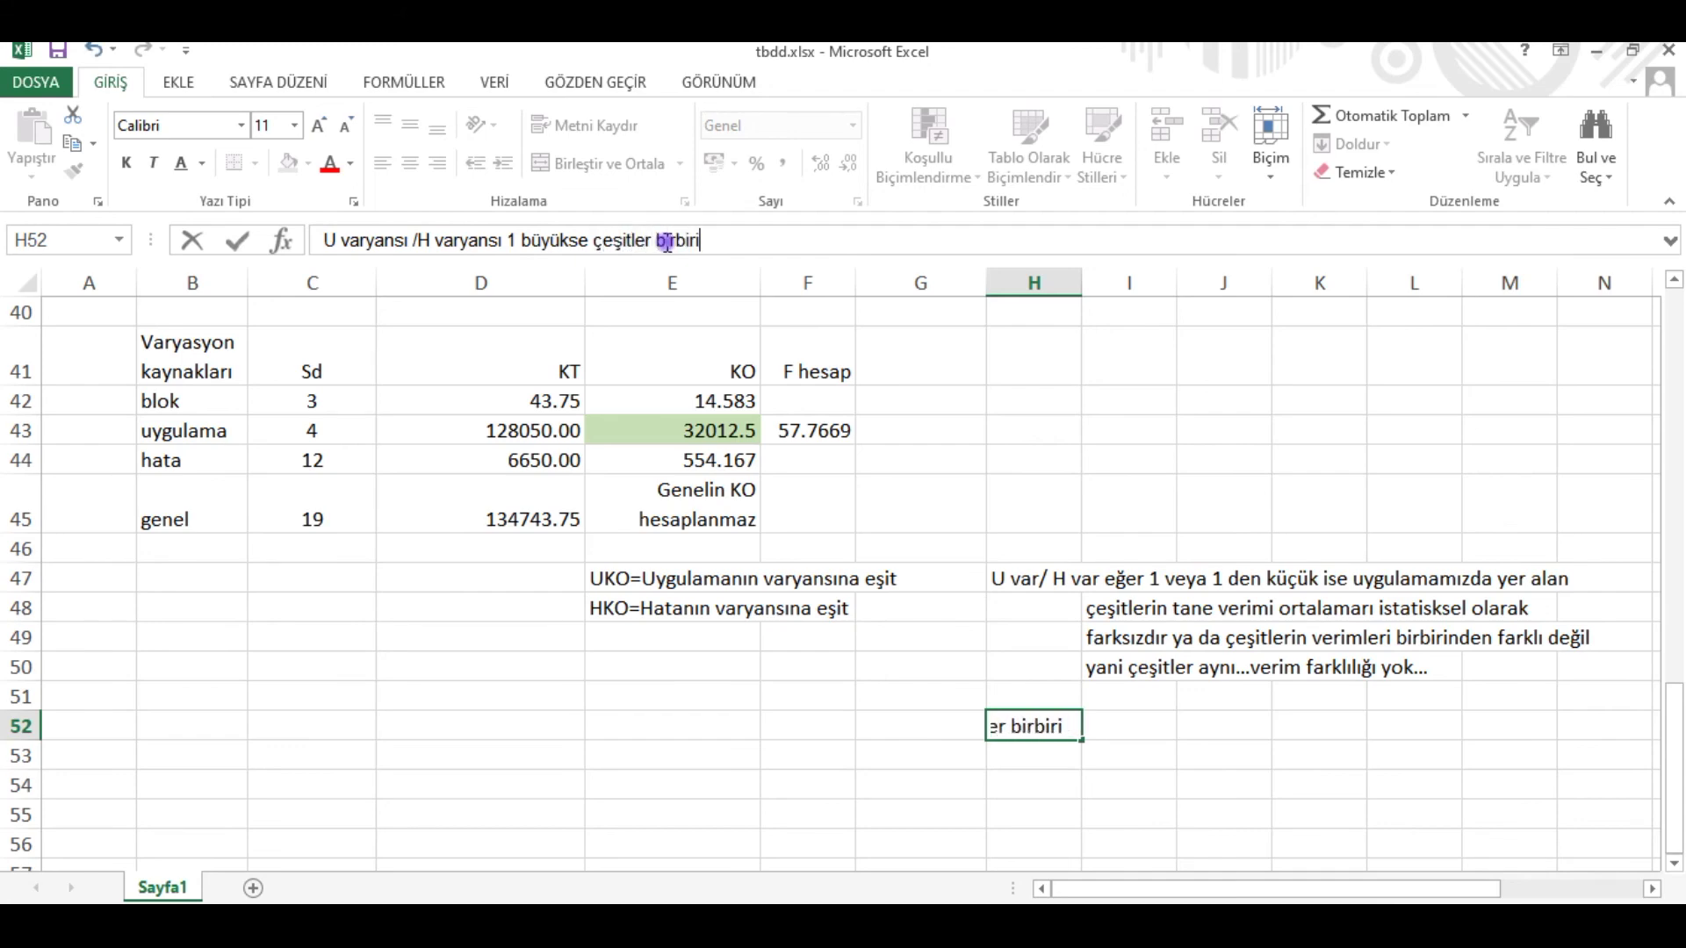
type("nden farklı ")
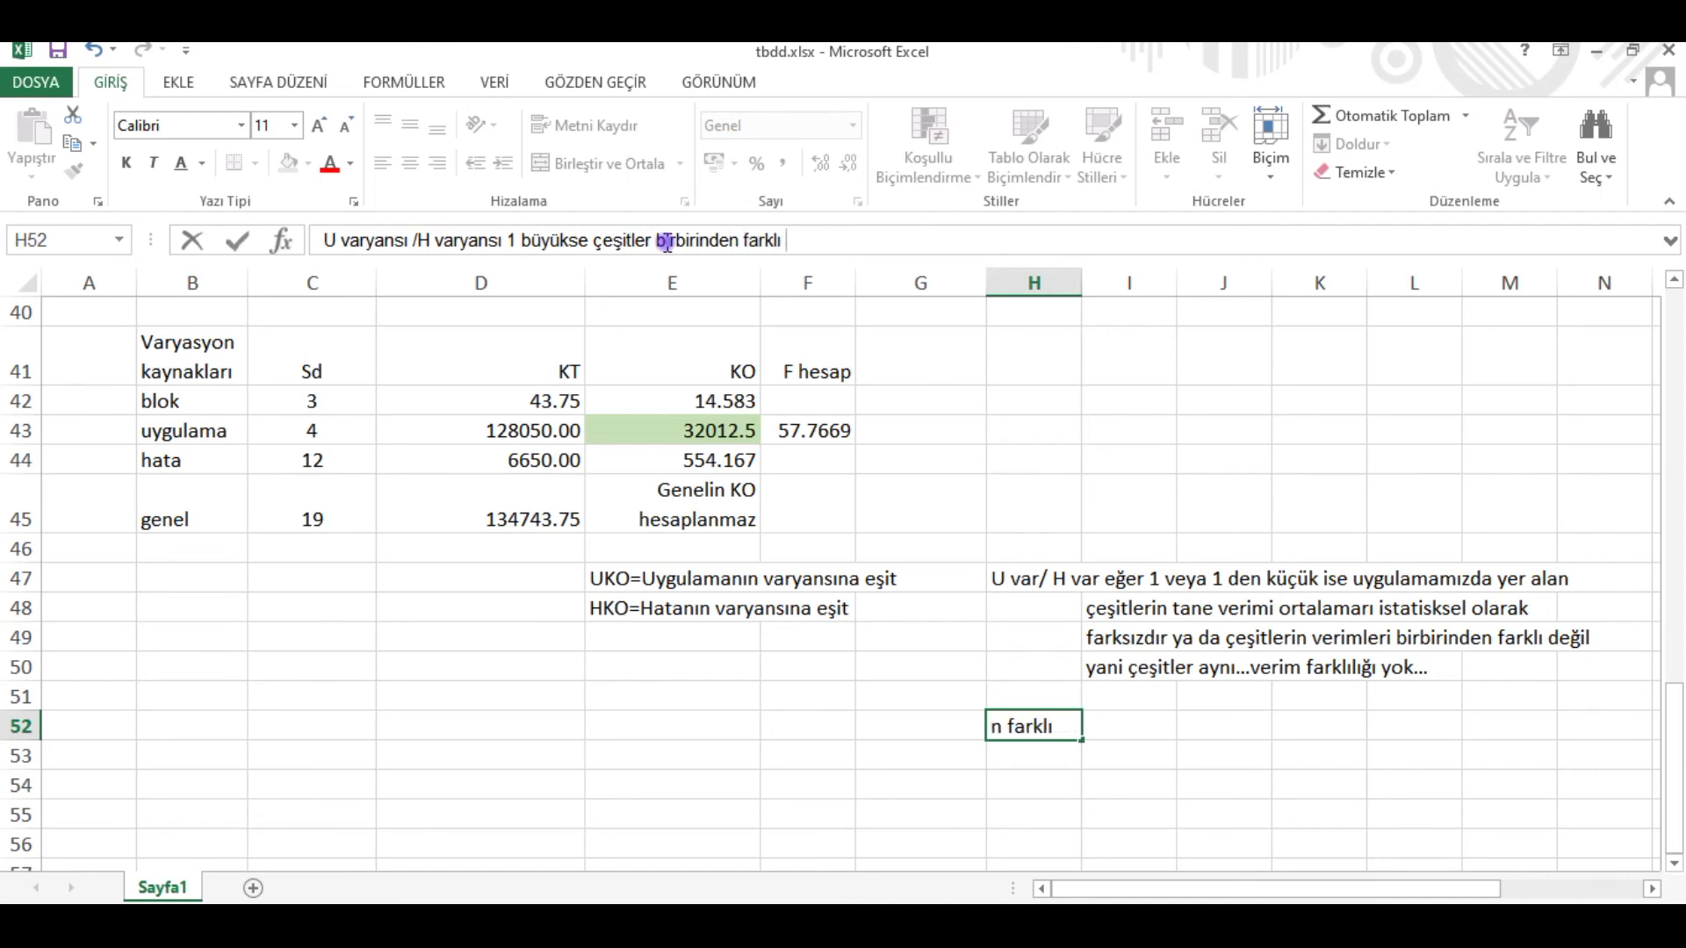
type("ver")
key("BackSpace")
key("BackSpace")
key("BackSpace")
key("Return")
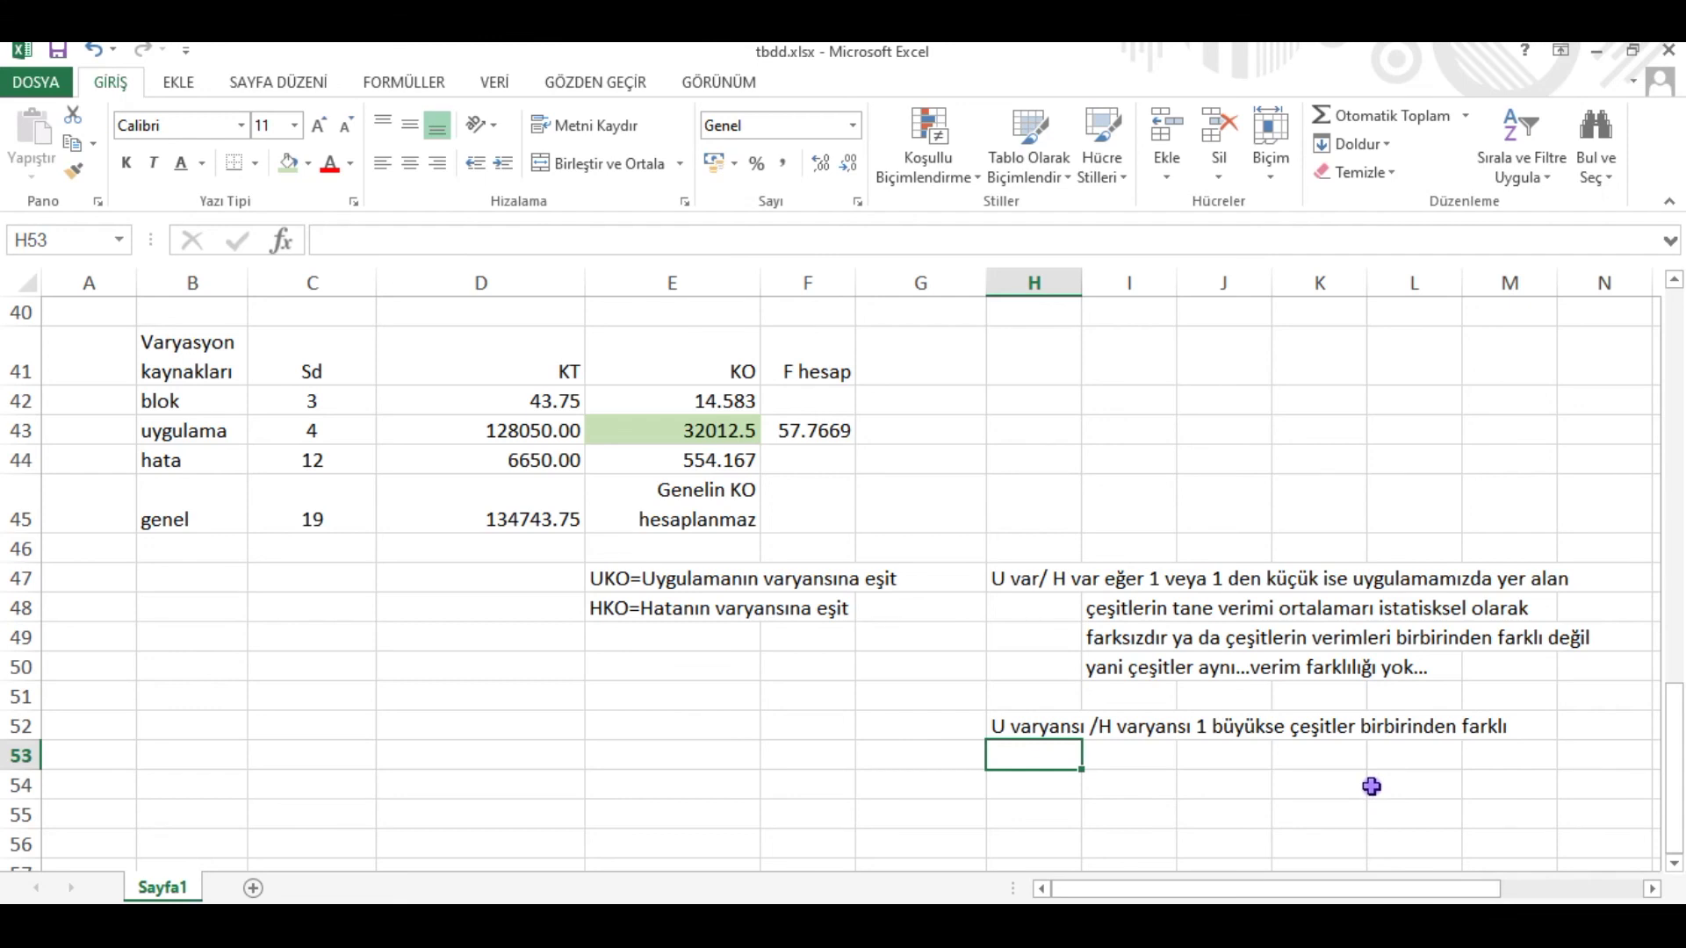
Step: Enter the second note's next line, "istatistiksel olarak önemli", in cell H53
type("is")
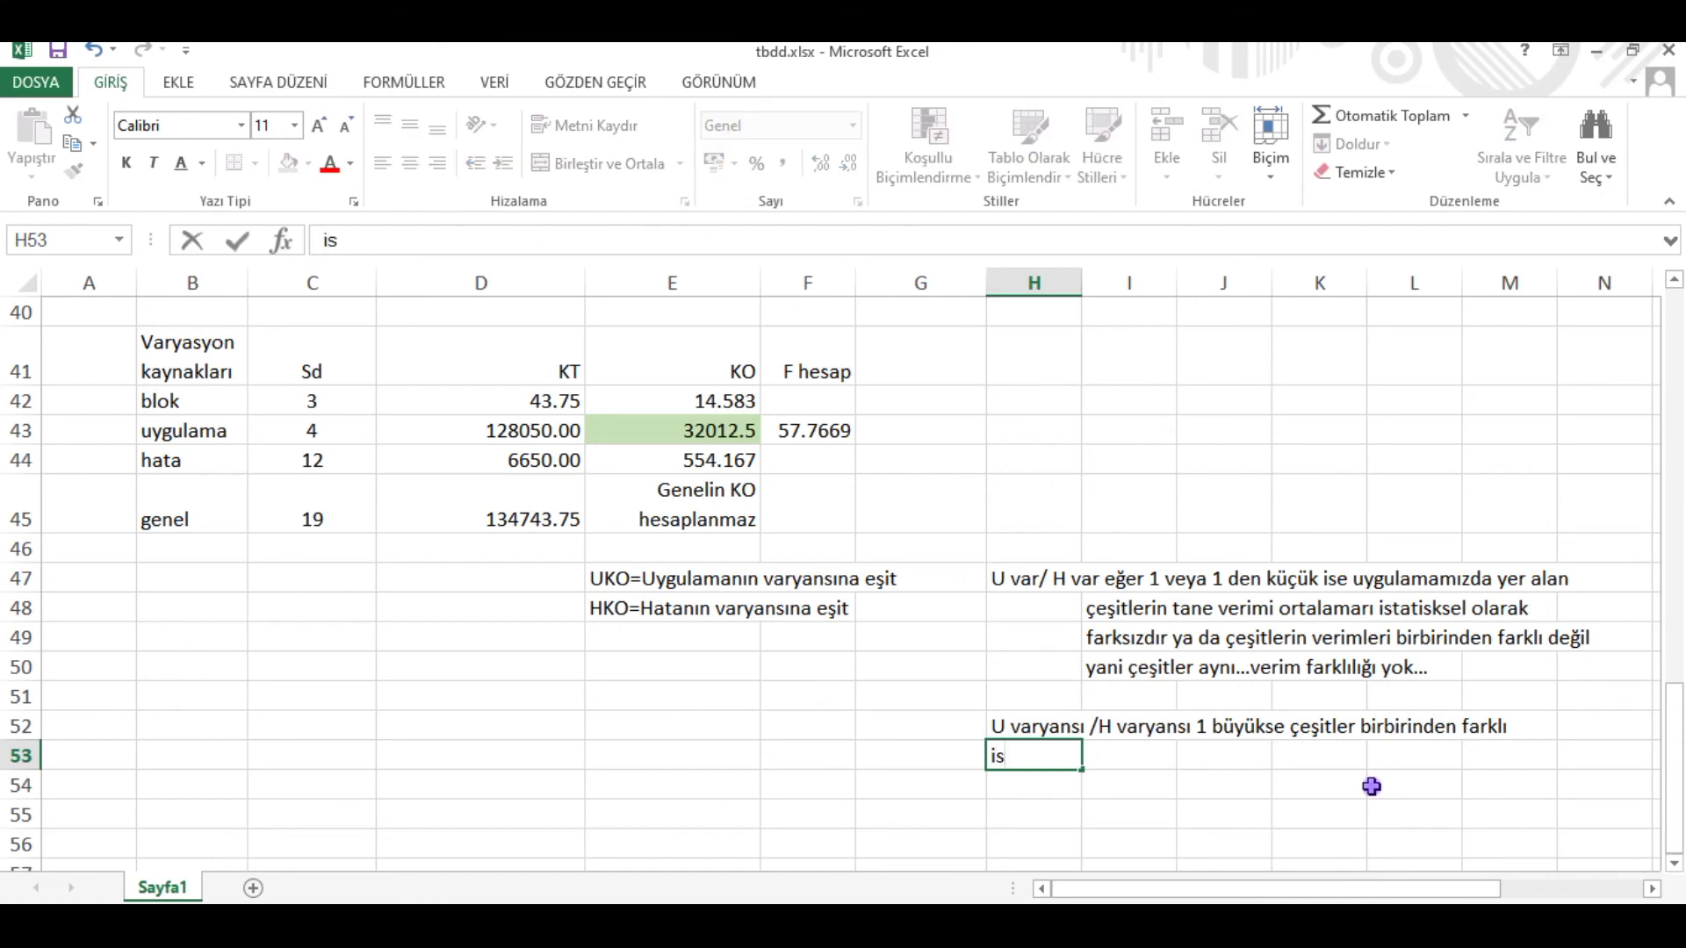
type("taikse")
key("BackSpace")
key("BackSpace")
key("BackSpace")
key("BackSpace")
type("tistiksel")
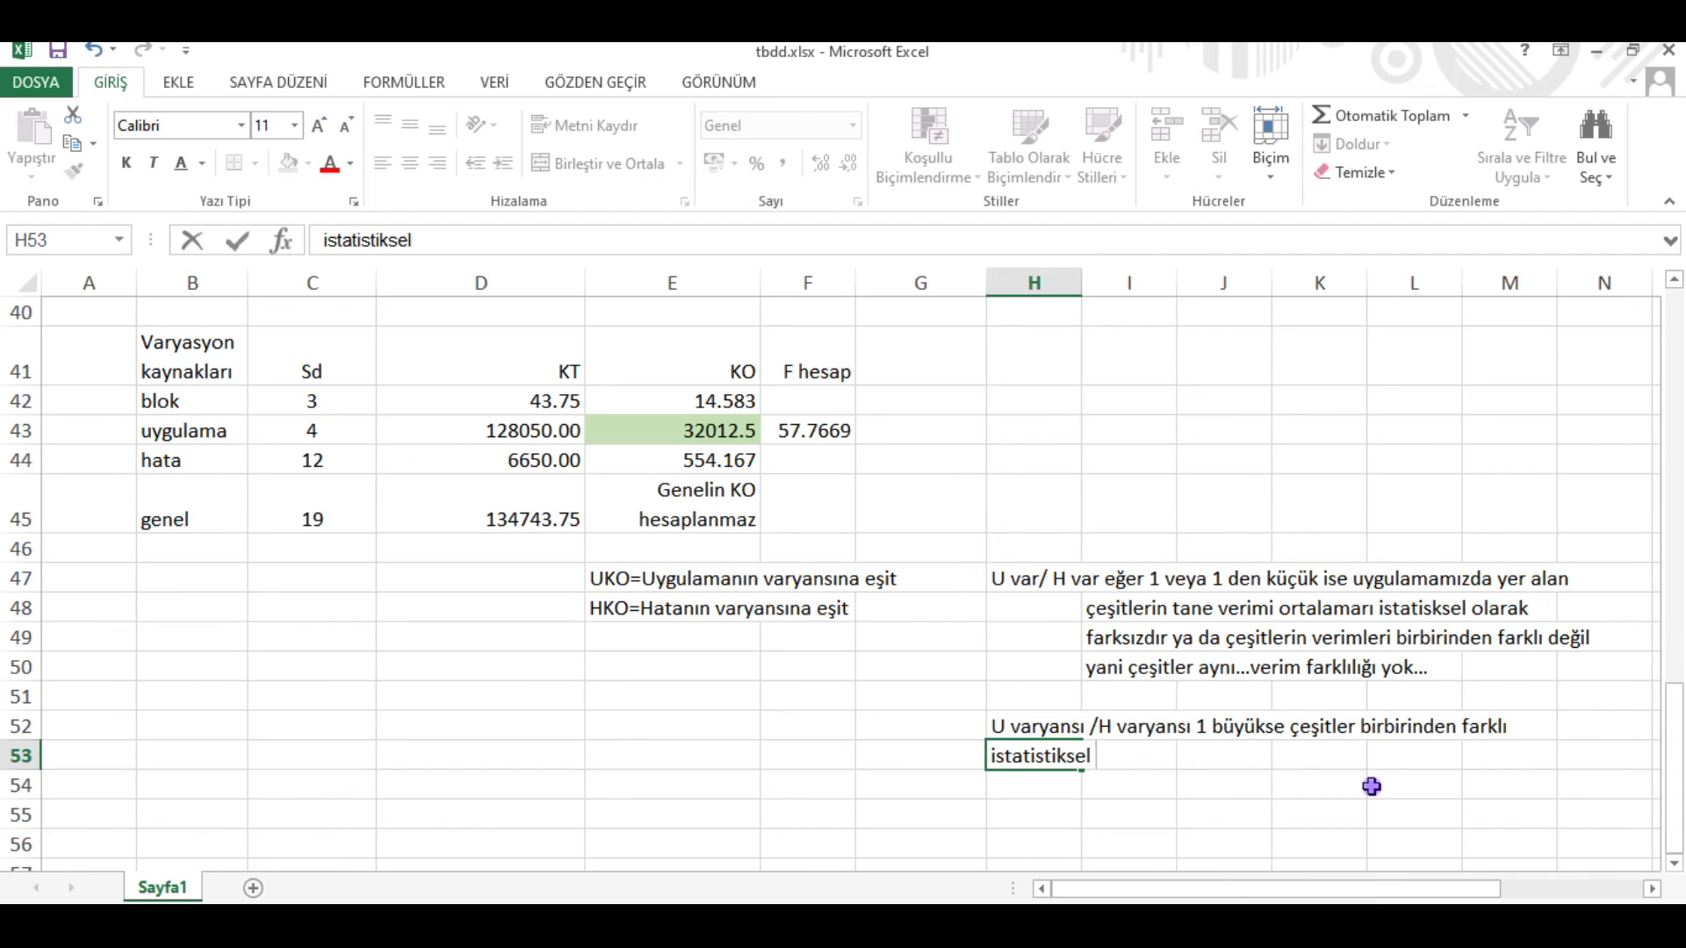
type(" olarak öenmli")
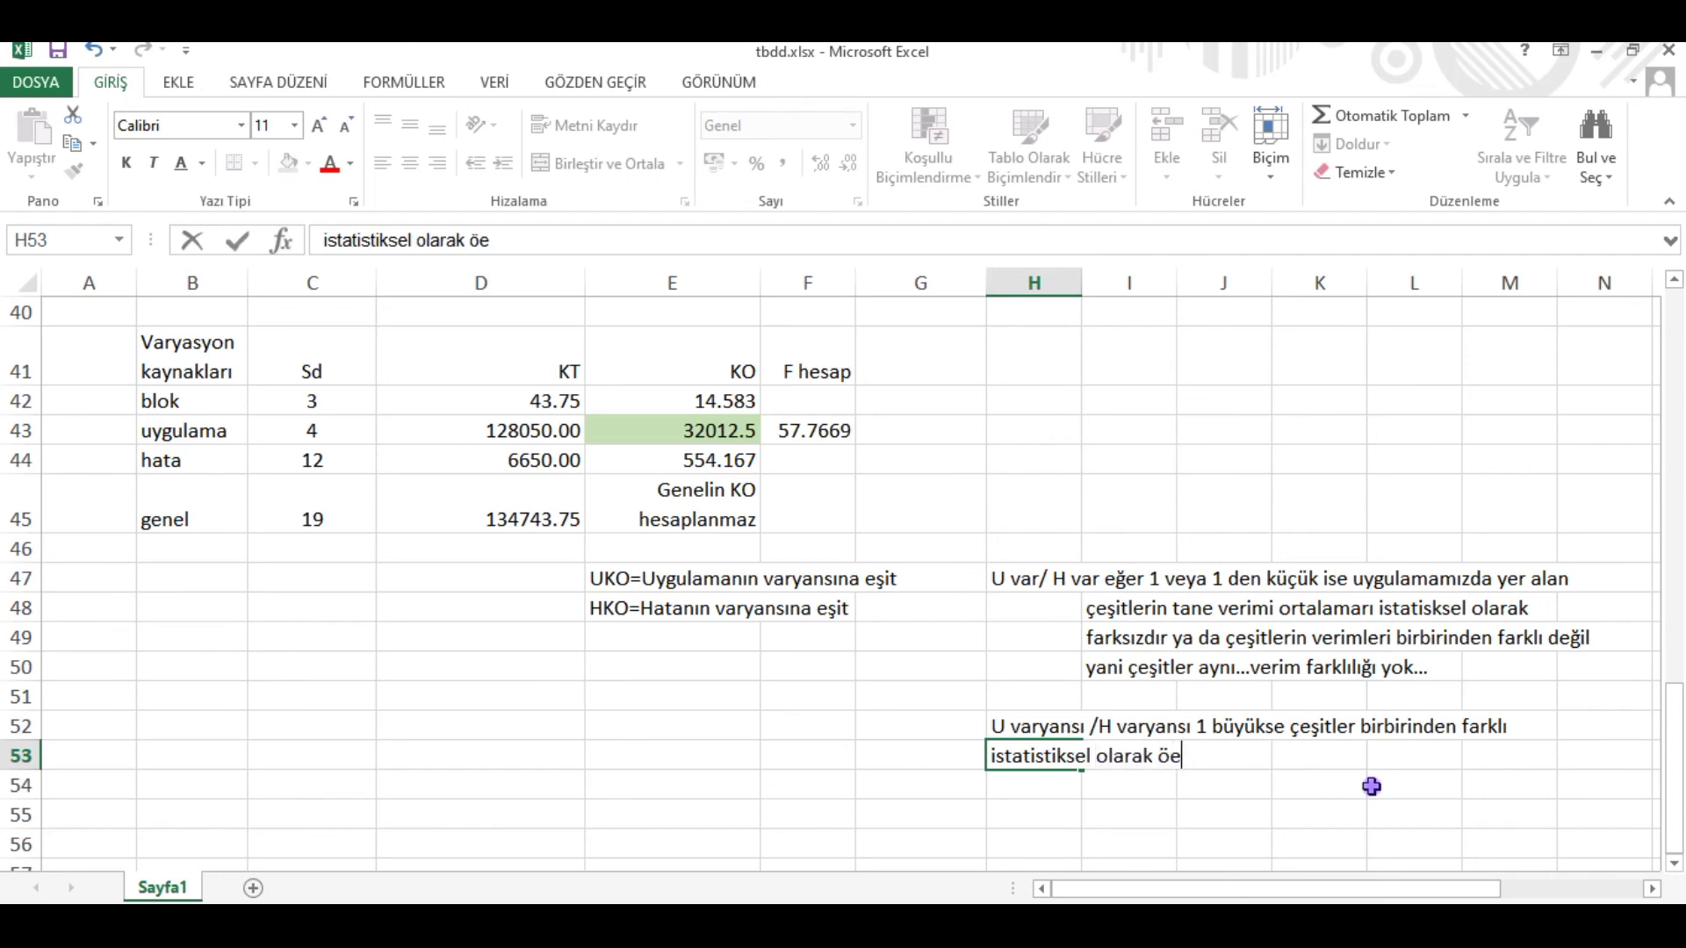
key("BackSpace")
key("BackSpace")
key("BackSpace")
key("BackSpace")
key("BackSpace")
type("nemli")
left_click(934, 731)
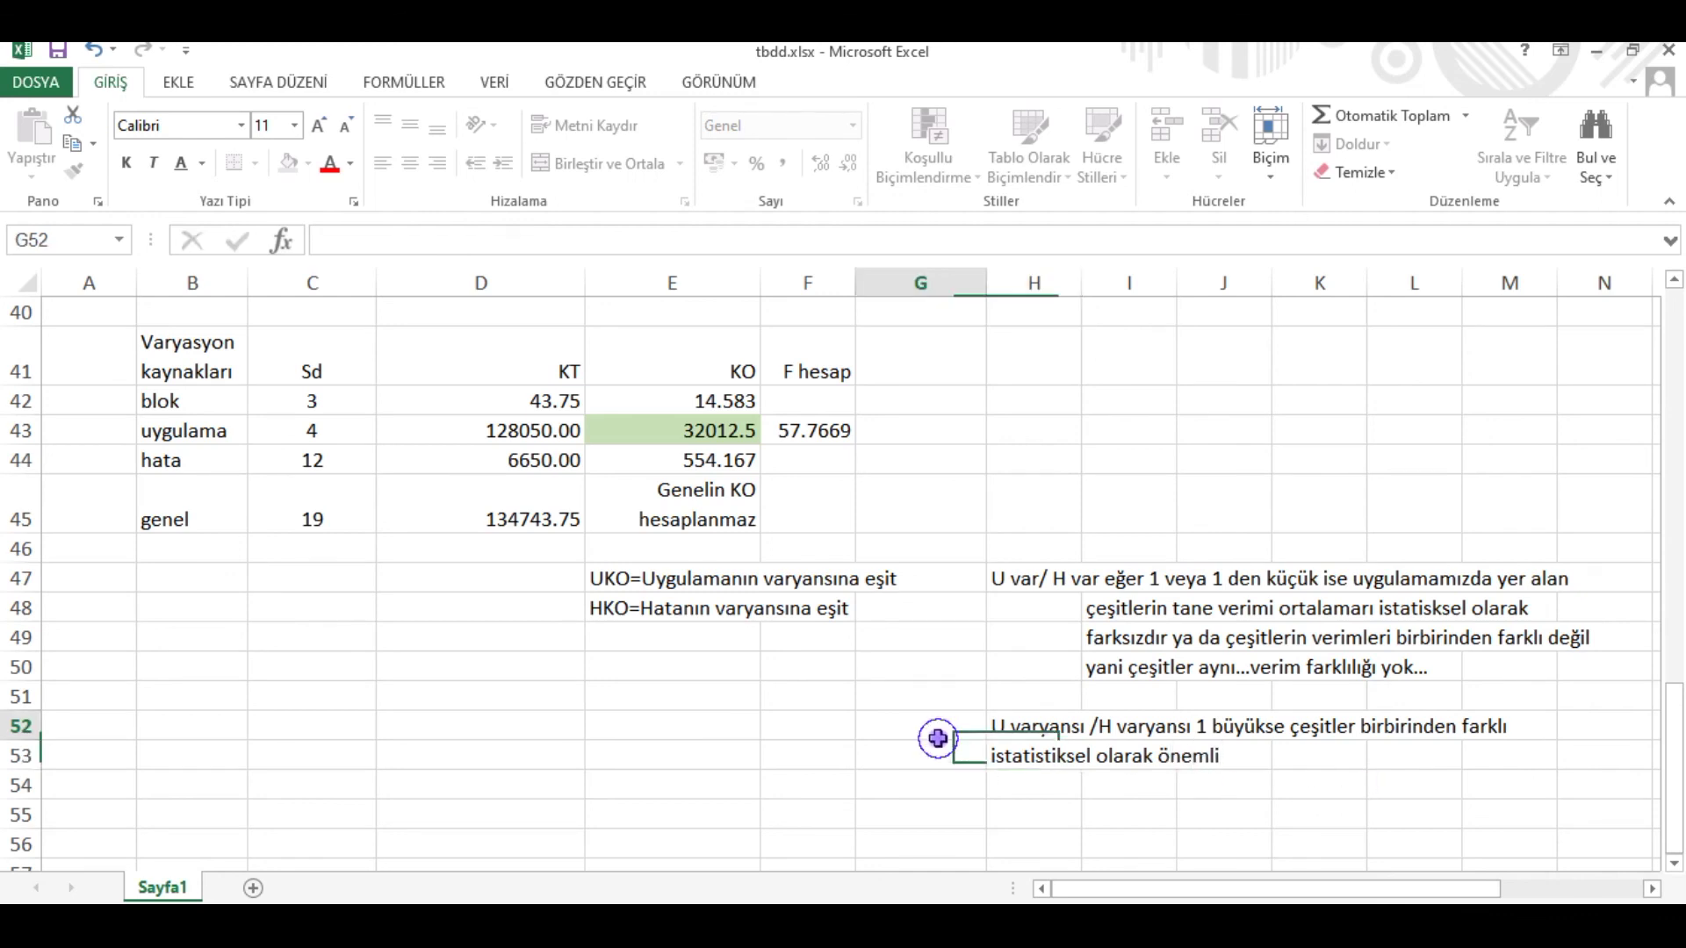